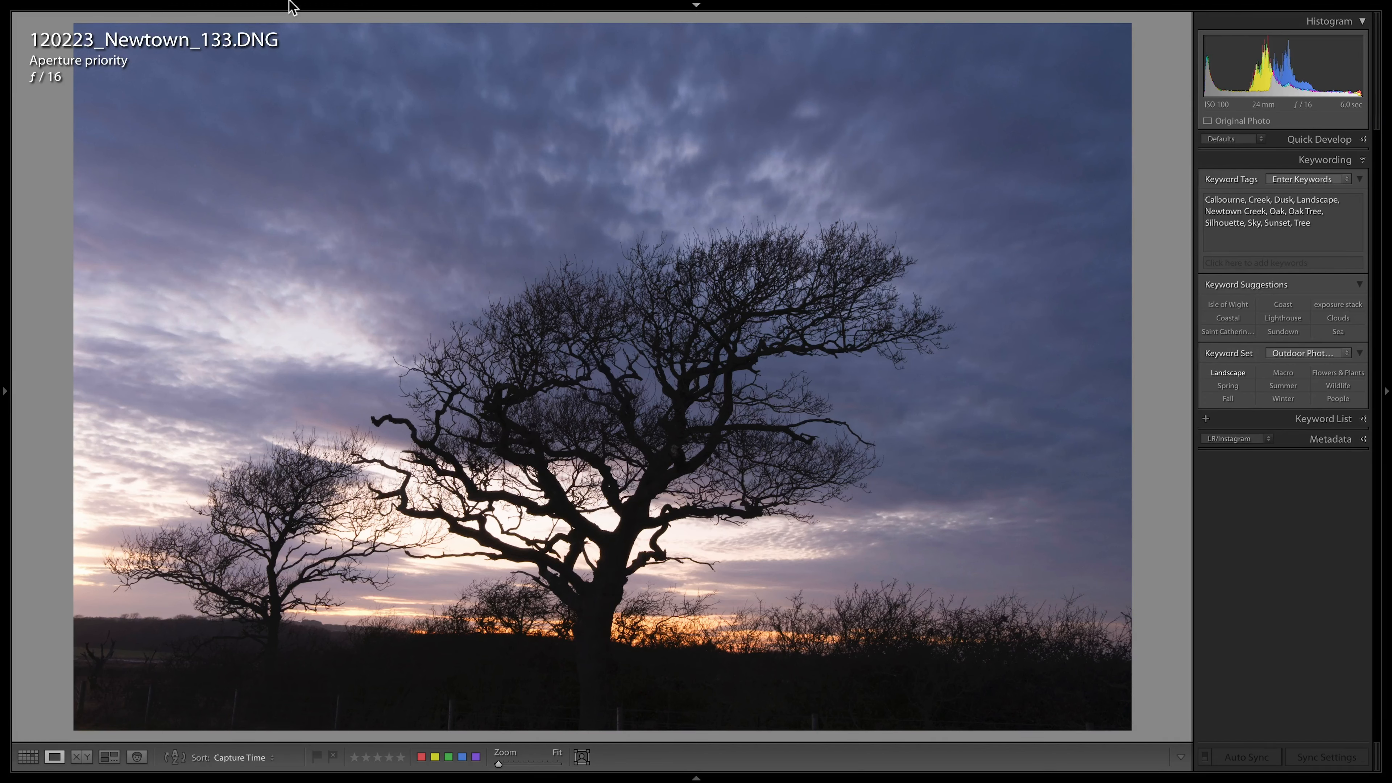
pyautogui.click(202, 8)
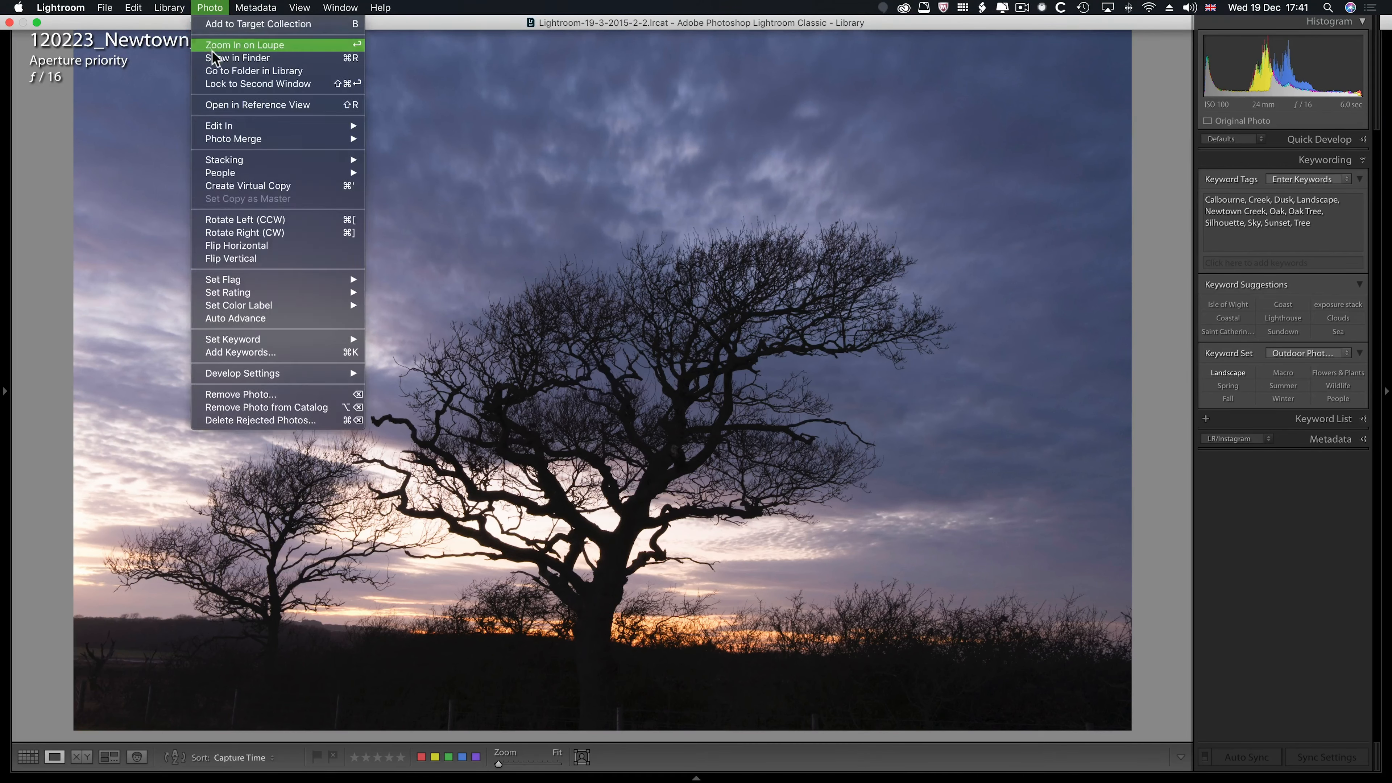
pyautogui.moveTo(219, 127)
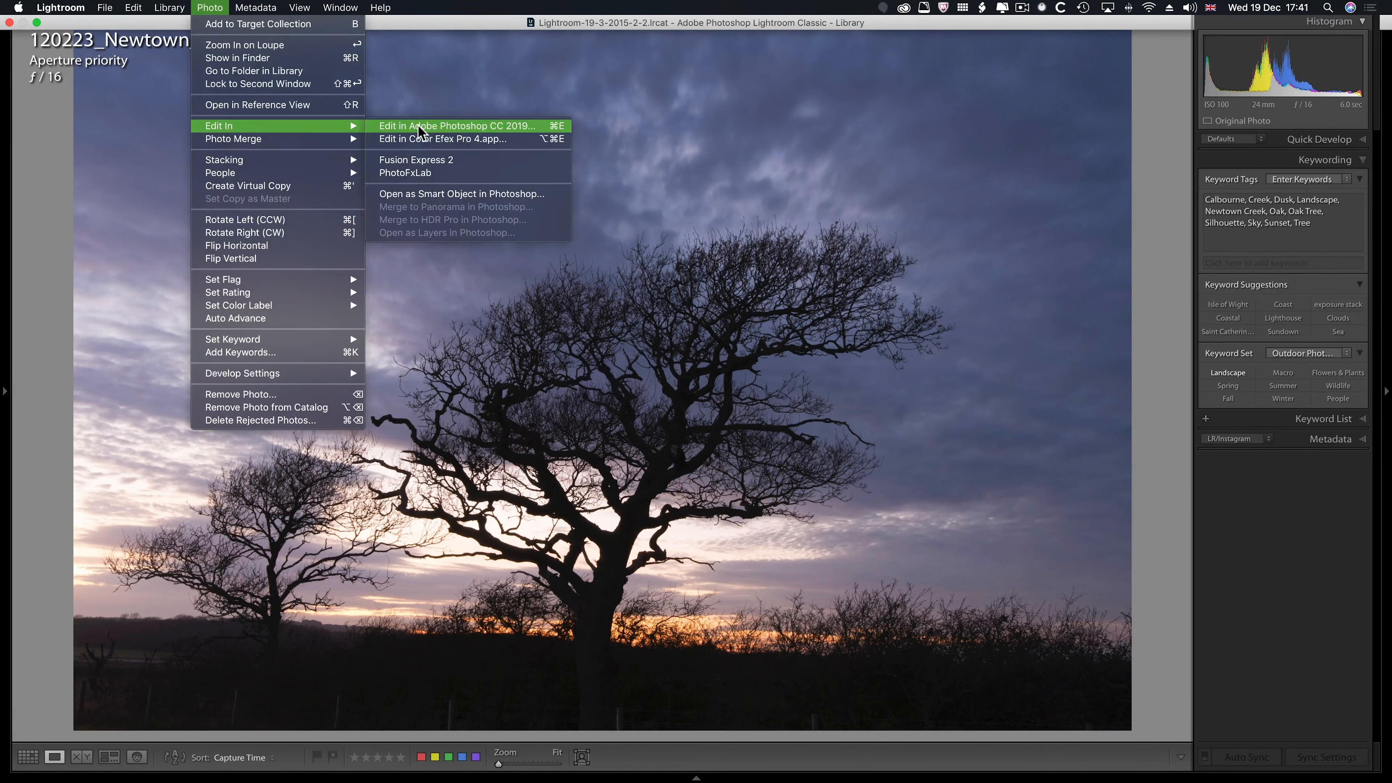
pyautogui.click(446, 91)
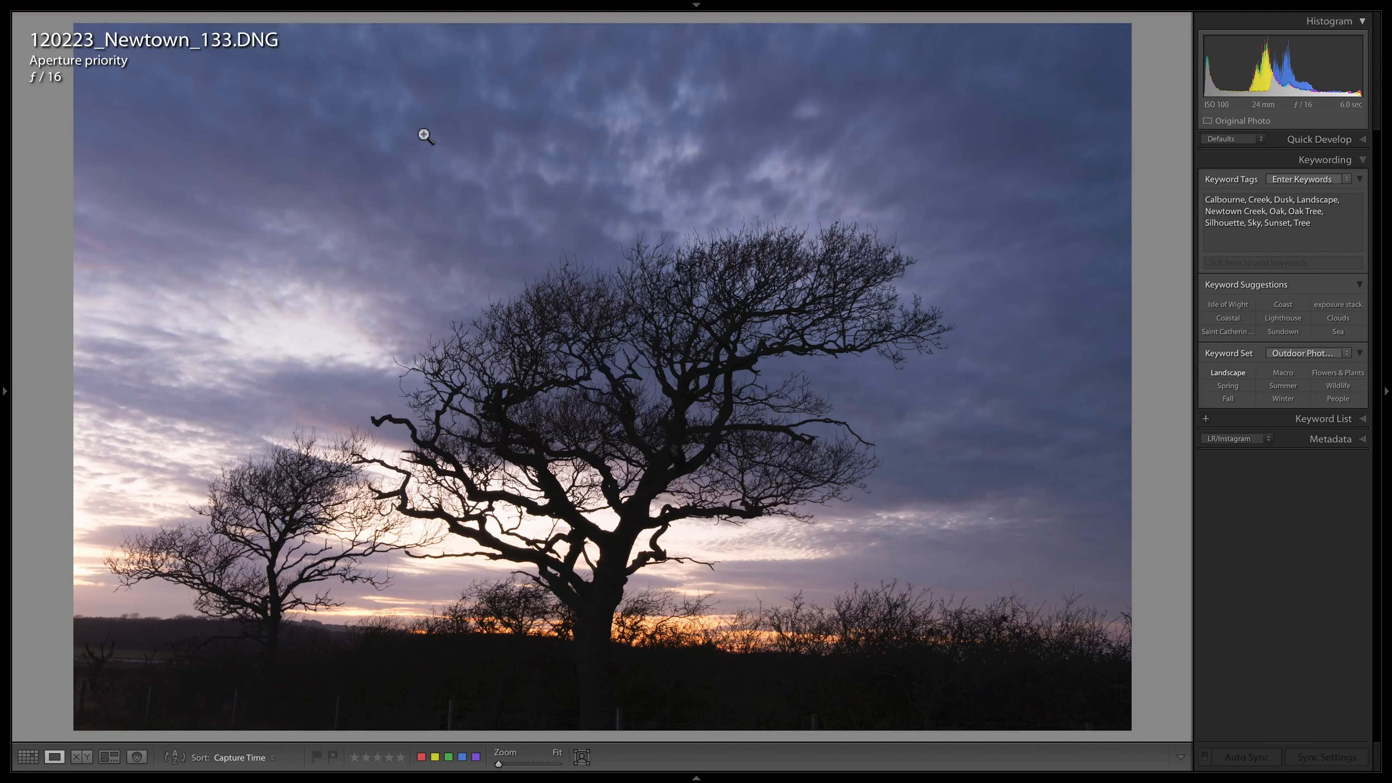
# - Check the Photoshop file format choices in the External Editing preferences, leaving them as they are
pyautogui.press('super+comma')
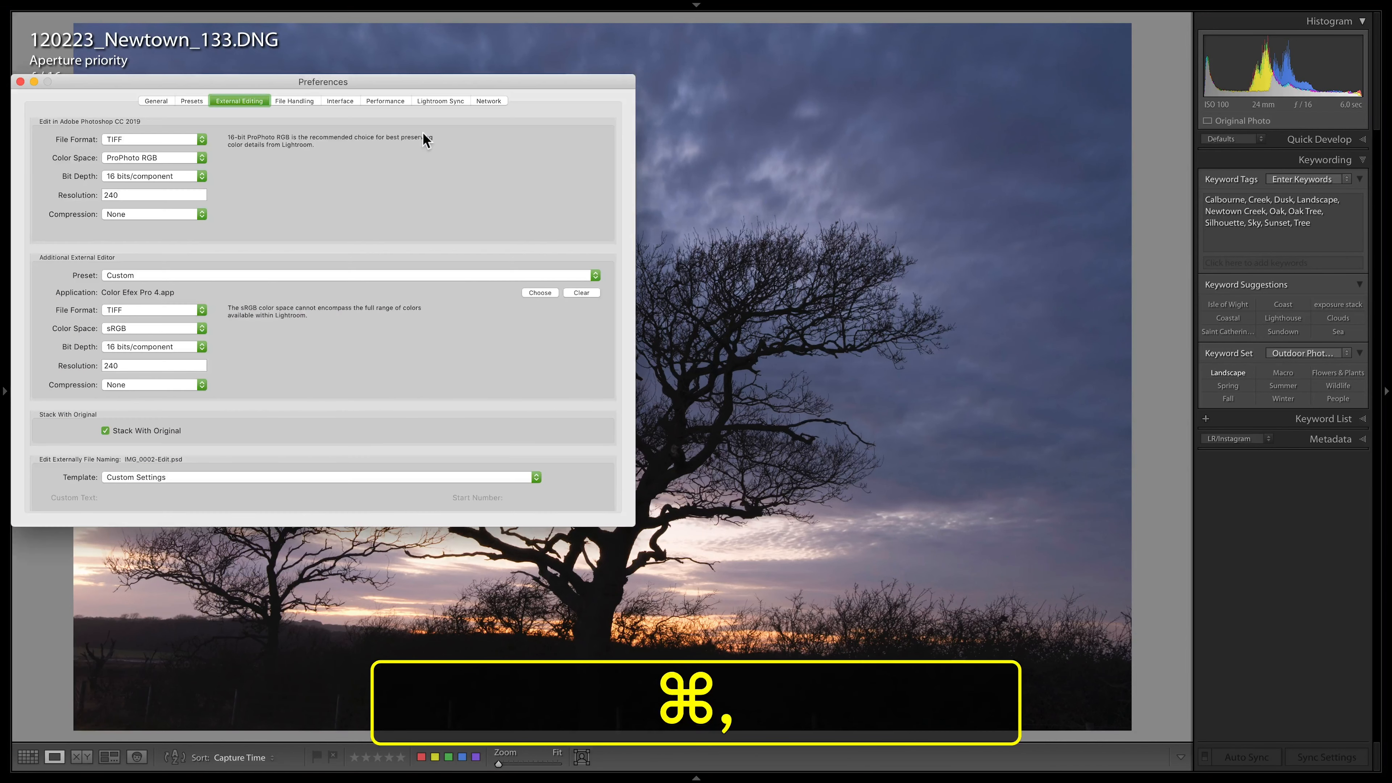
pyautogui.click(147, 140)
pyautogui.click(160, 144)
pyautogui.click(18, 83)
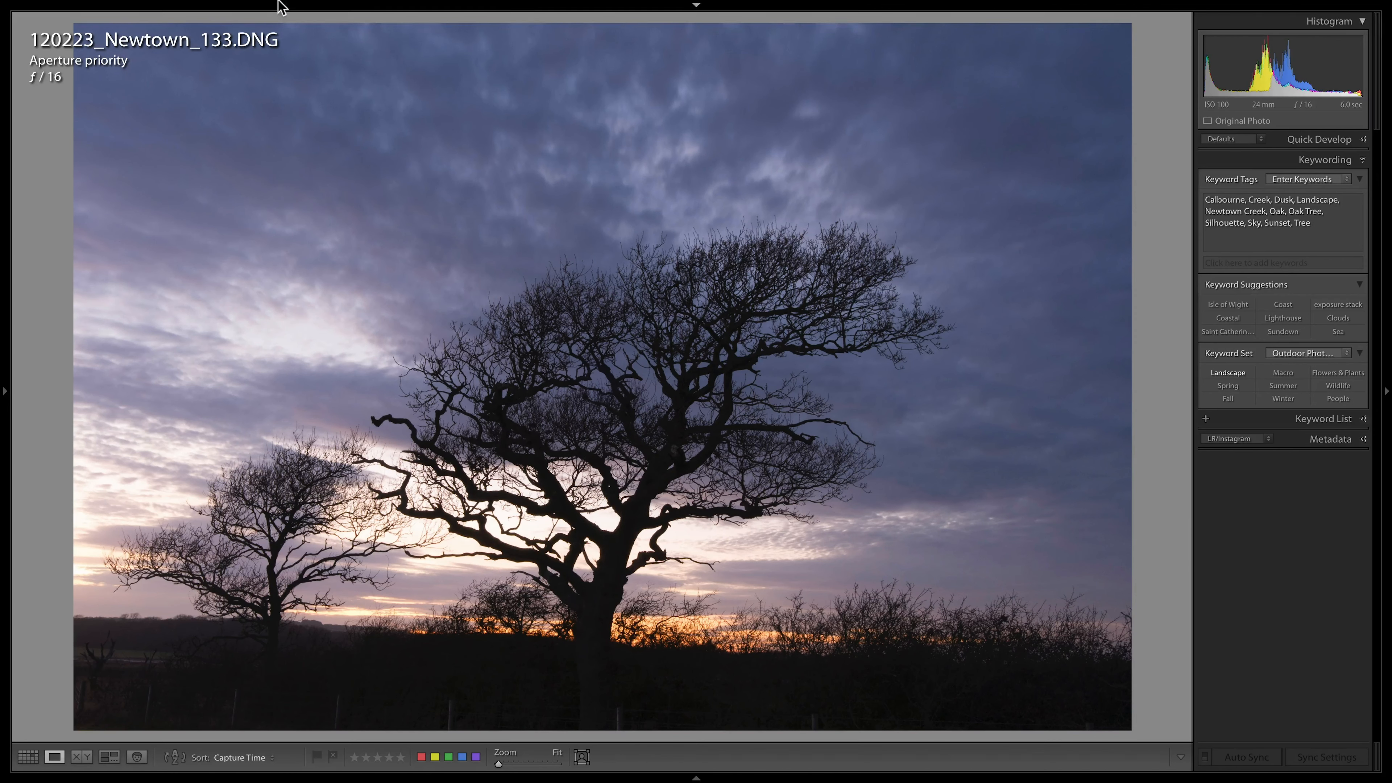
# - Open the tree photo as a Smart Object in Photoshop and bring up its contents in Camera Raw
pyautogui.moveTo(280, 4)
pyautogui.click(223, 11)
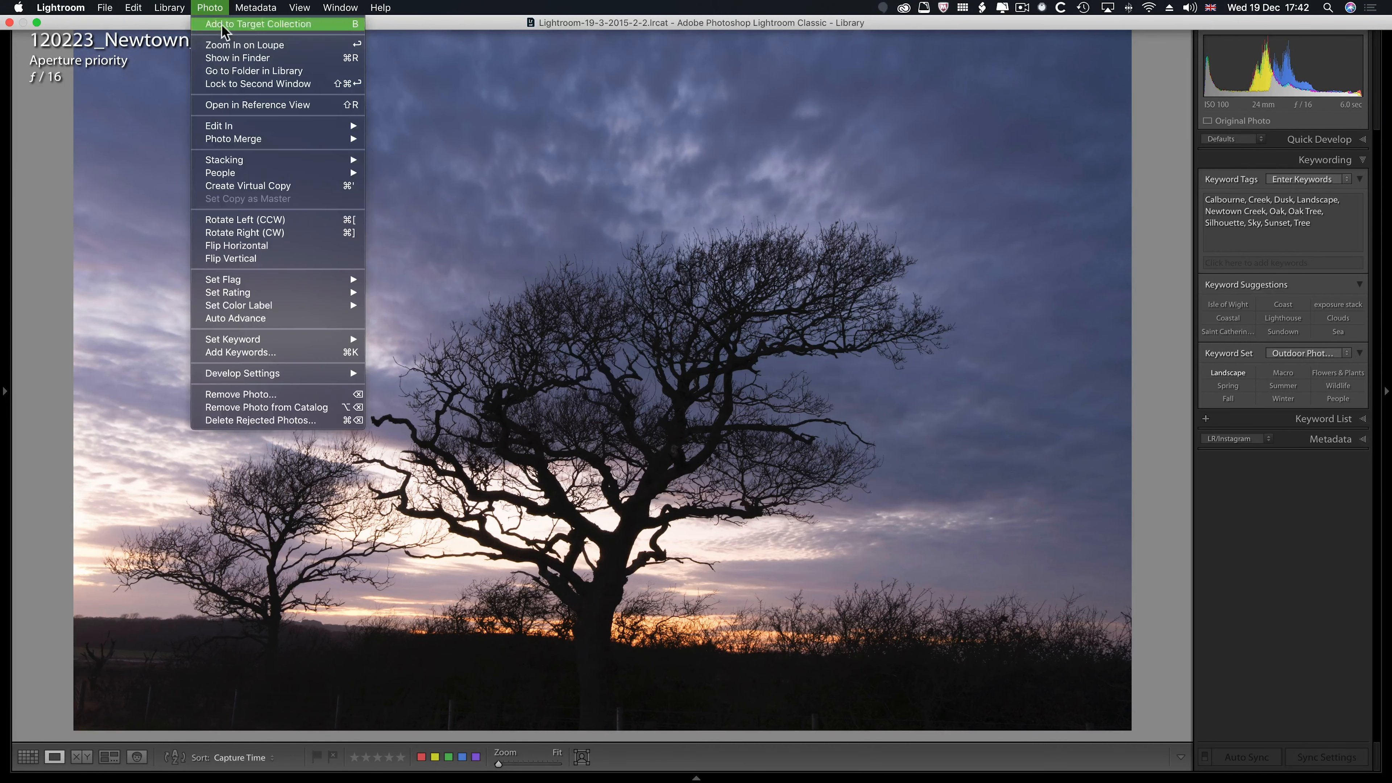
pyautogui.moveTo(233, 131)
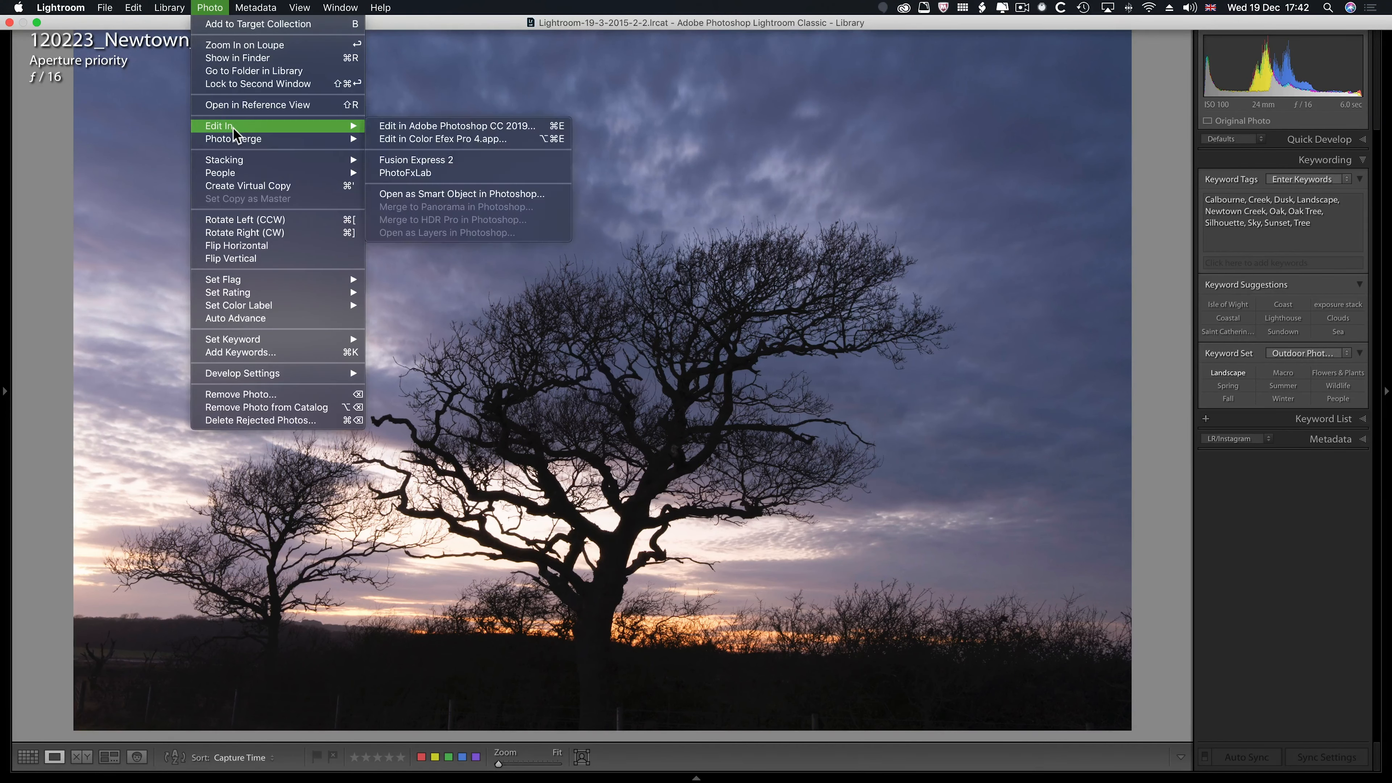
pyautogui.click(440, 190)
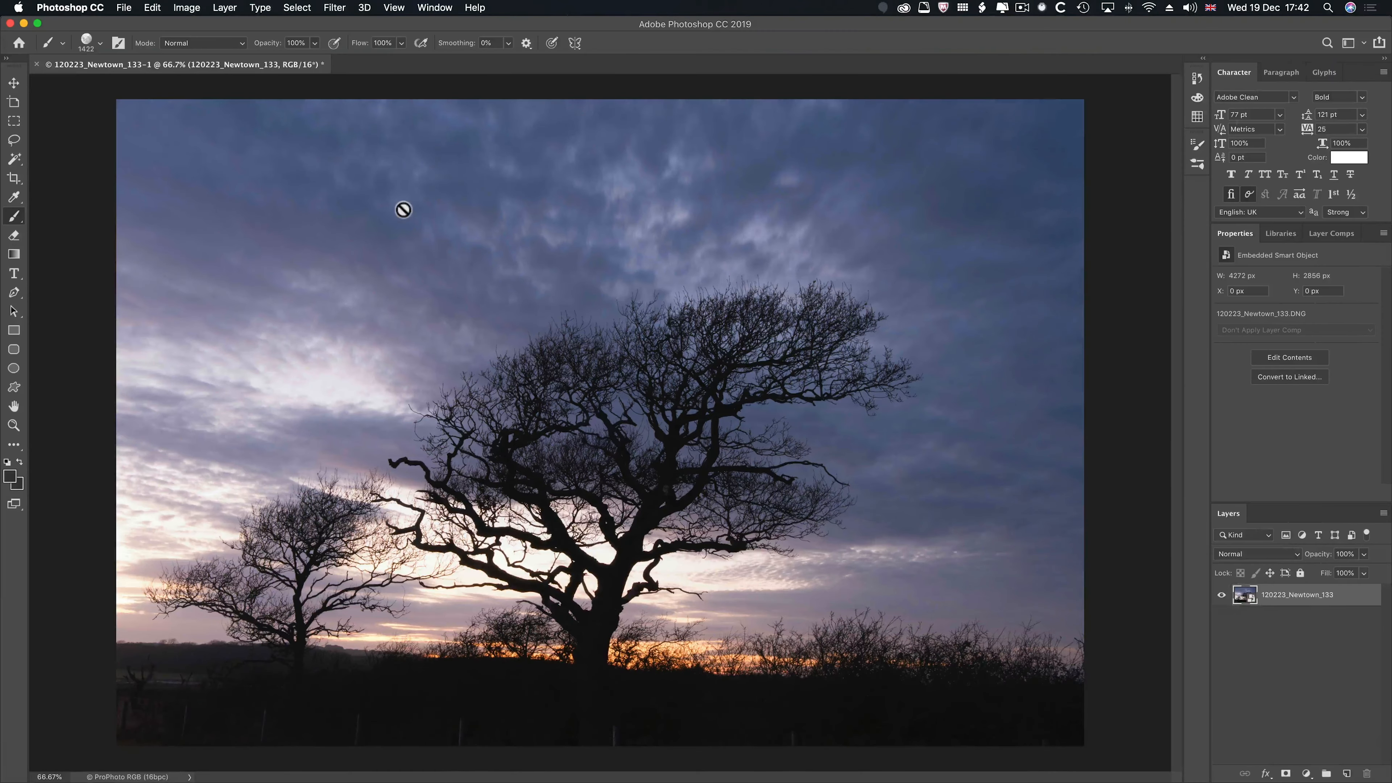
pyautogui.doubleClick(1246, 597)
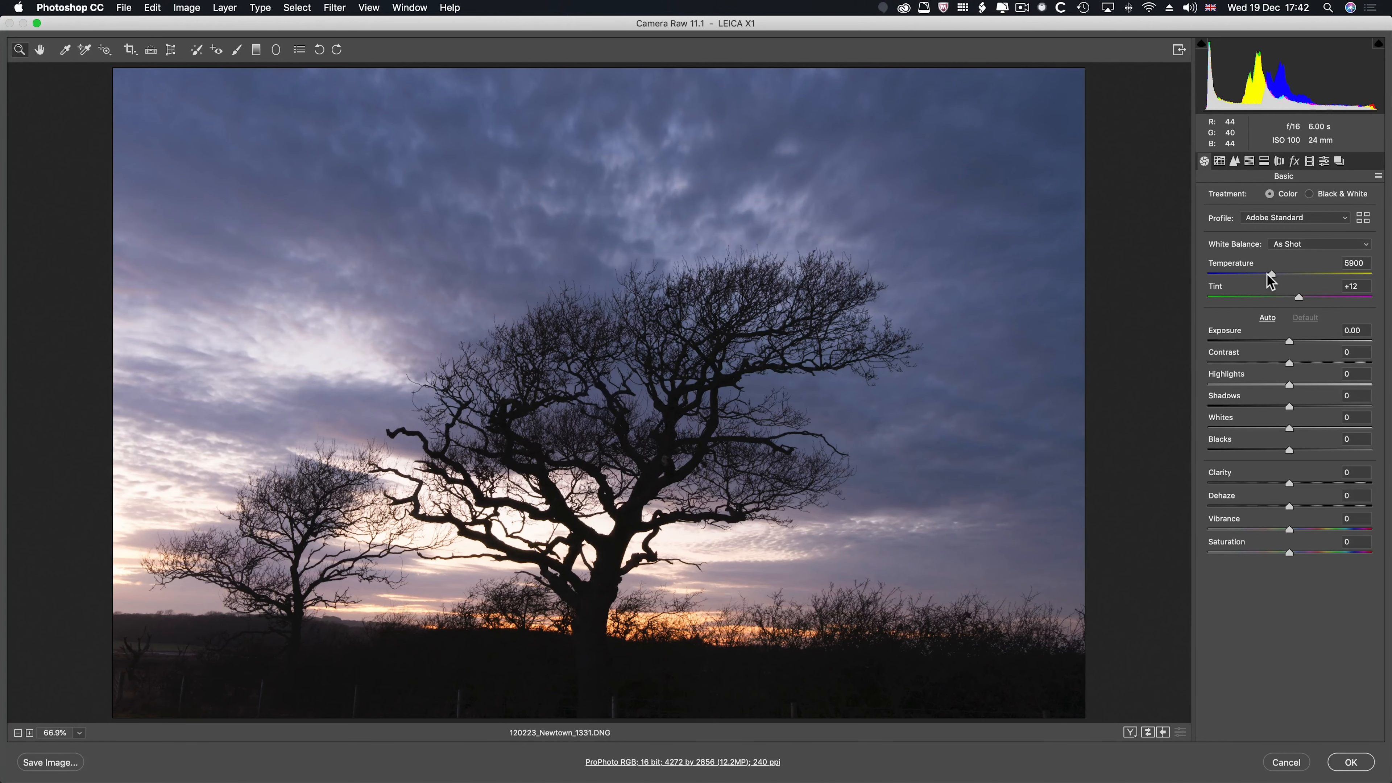
# - Darken and cool the photo with Temperature 4800, Exposure -0.80, Highlights -36, Shadows -23, Blacks -21 and reduced Saturation
pyautogui.moveTo(1271, 276); pyautogui.dragTo(1254, 276)
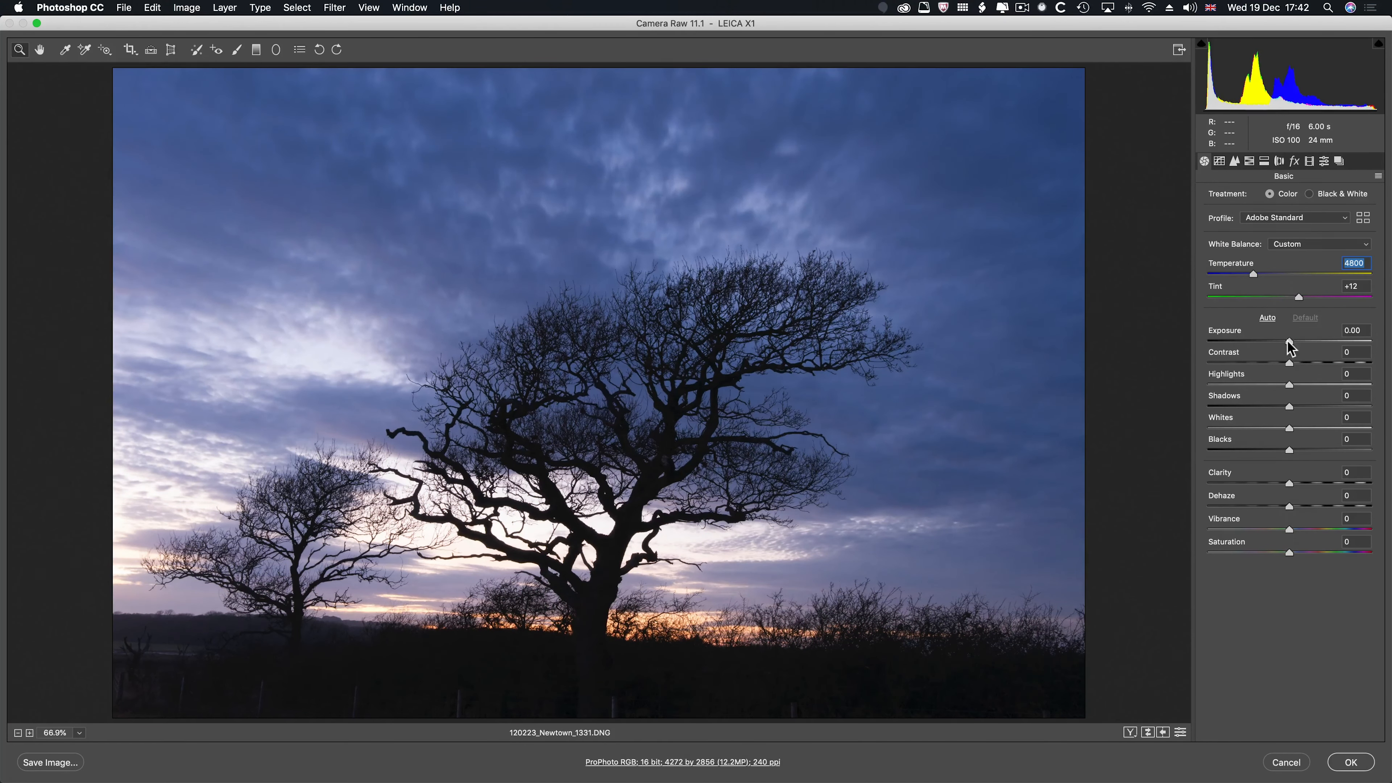
pyautogui.moveTo(1289, 341); pyautogui.dragTo(1272, 450)
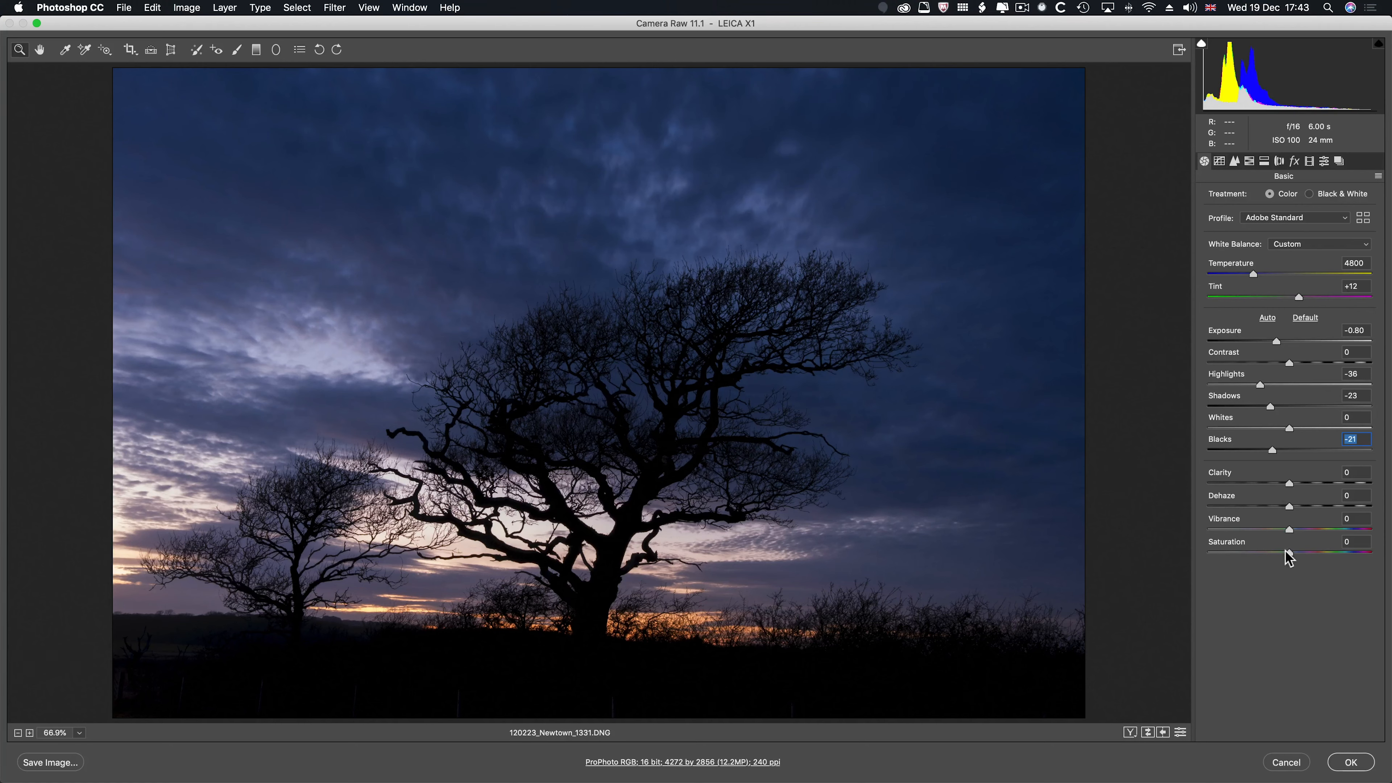
pyautogui.moveTo(1286, 552); pyautogui.dragTo(1260, 553)
# - Add a graduated filter from the photo's bottom edge up to the lower branches and reset its local correction settings
pyautogui.click(256, 50)
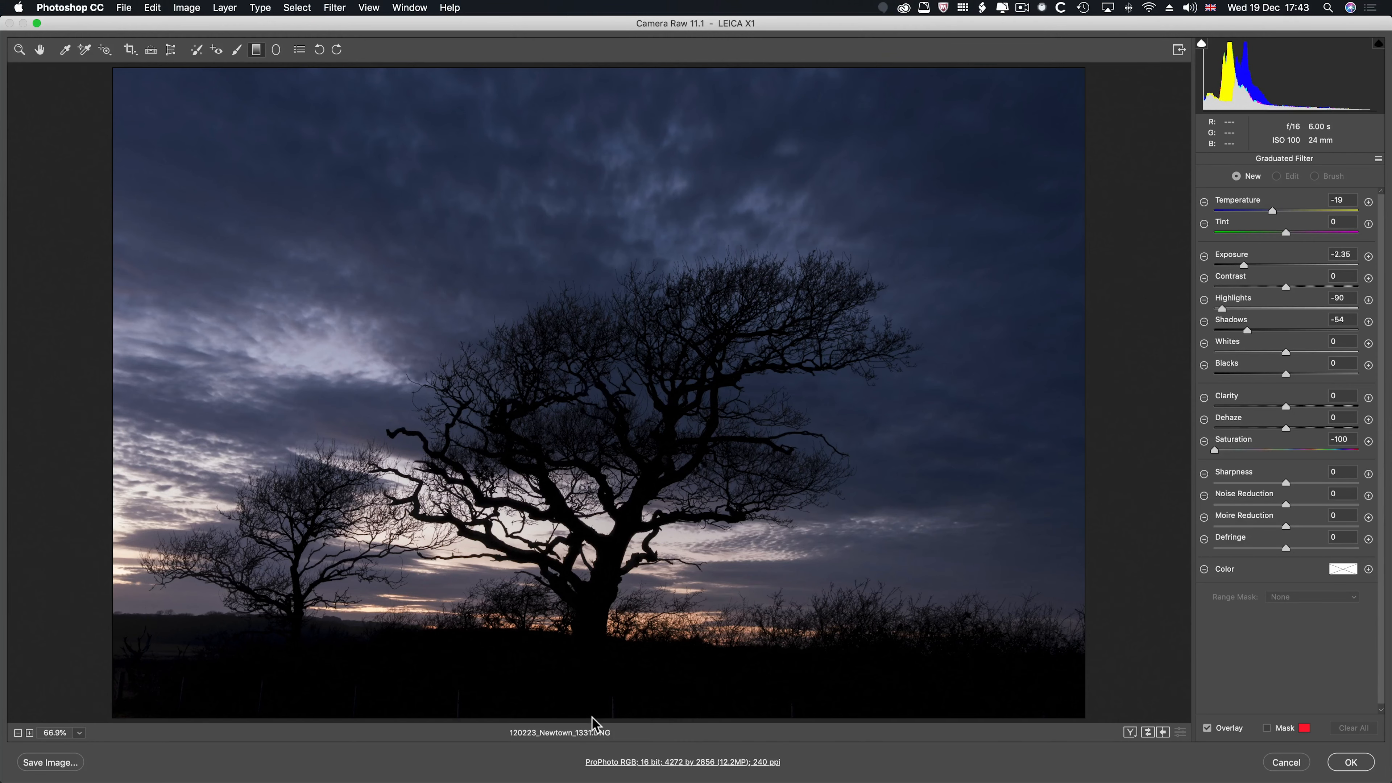
pyautogui.moveTo(592, 718); pyautogui.dragTo(594, 473)
pyautogui.click(1378, 159)
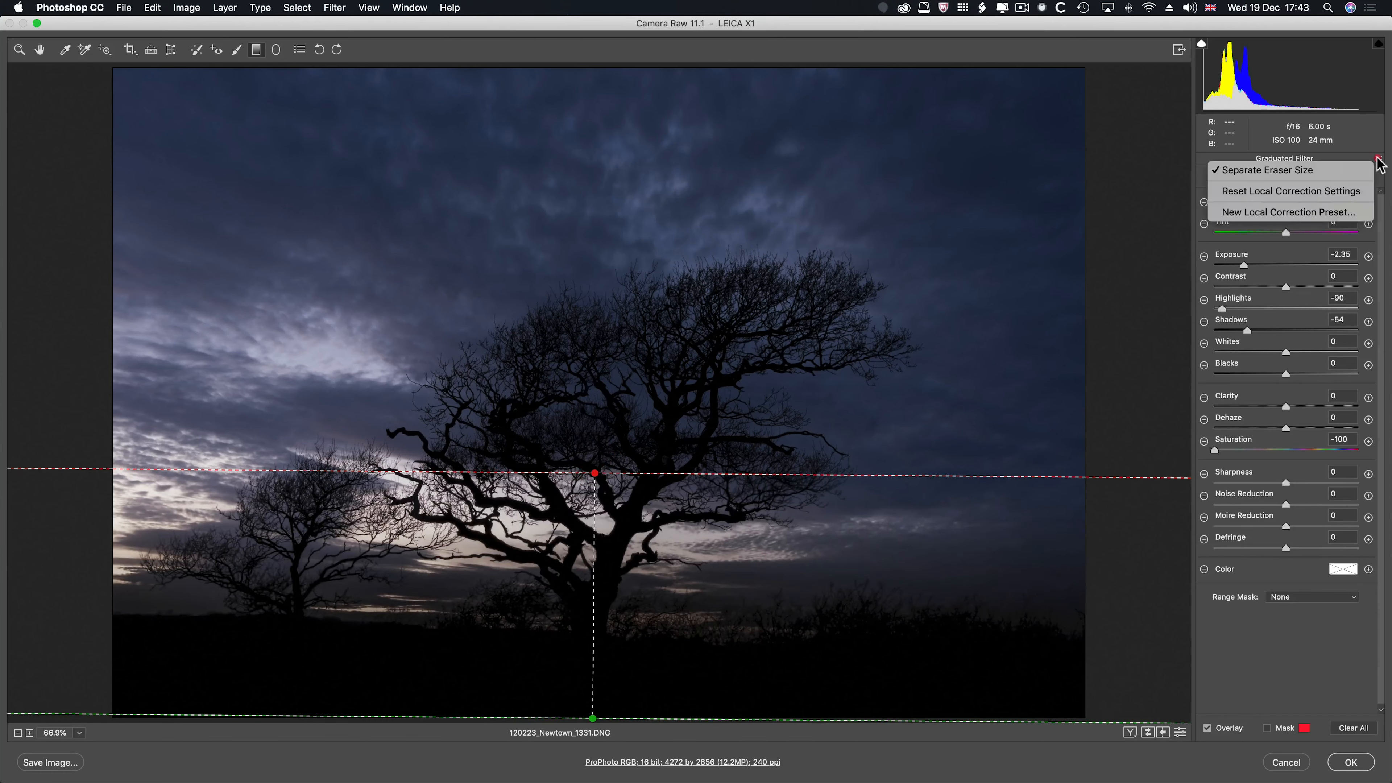
pyautogui.click(1353, 190)
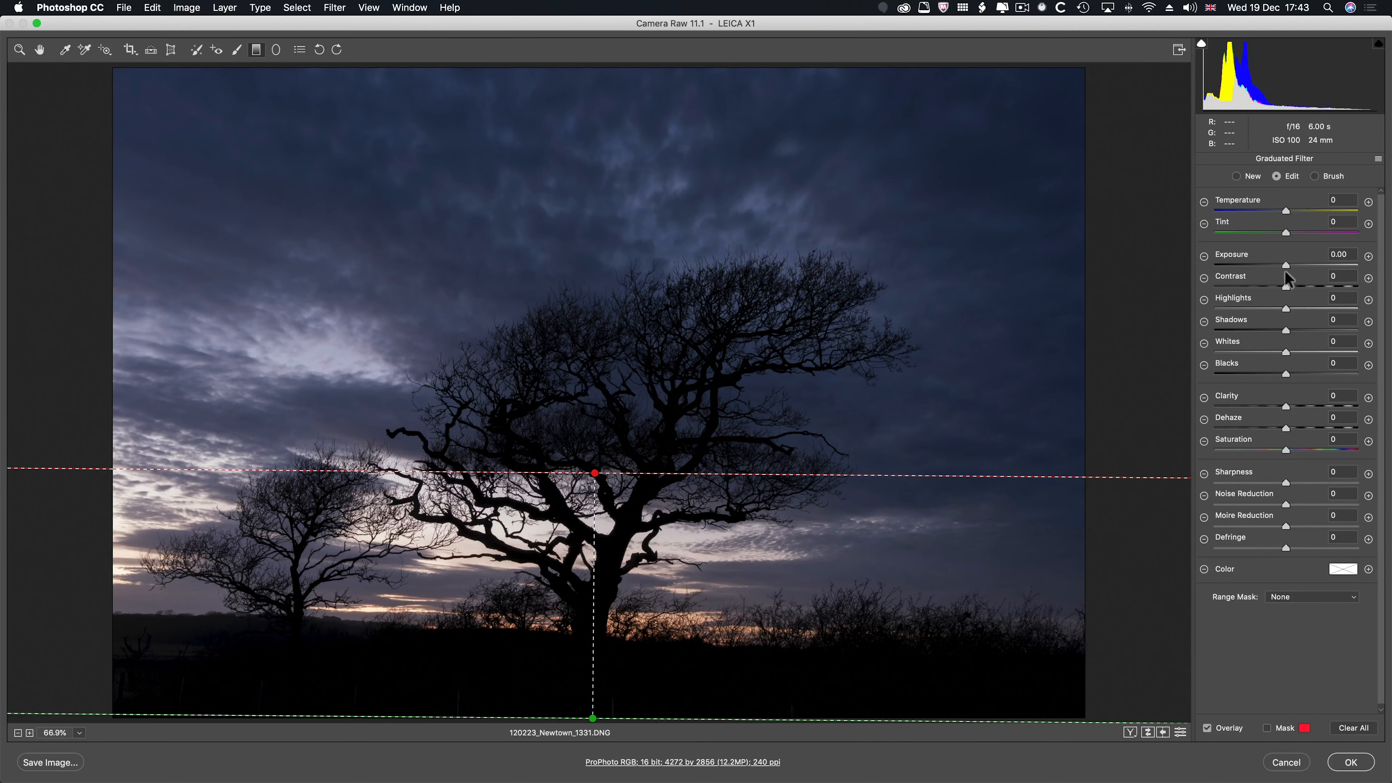
# - Set the ground gradient's Exposure to -1.95, Highlights to -34 and Saturation to -100, and extend it level up to the middle of the tree
pyautogui.moveTo(1287, 269); pyautogui.dragTo(1262, 268)
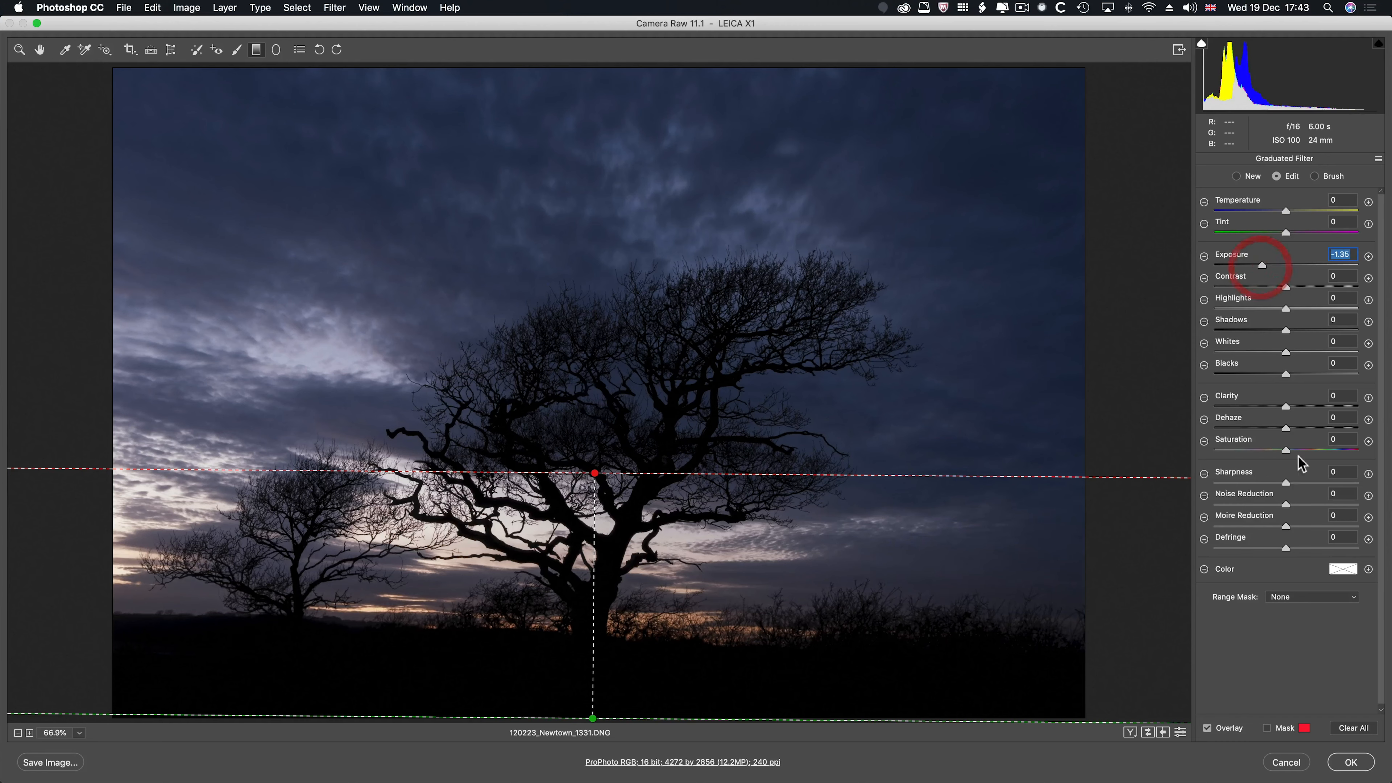
pyautogui.click(1280, 451)
pyautogui.moveTo(1280, 454); pyautogui.dragTo(1193, 459)
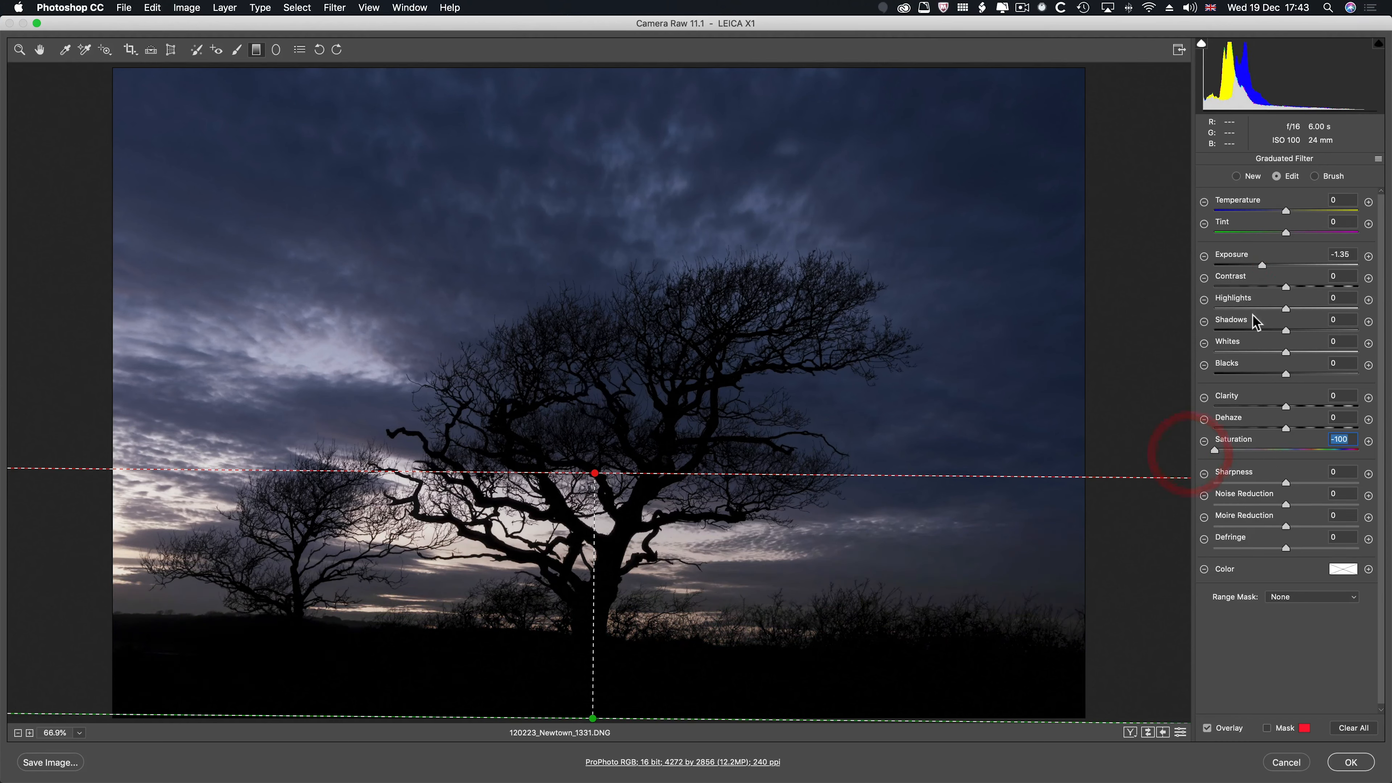
pyautogui.moveTo(1263, 269); pyautogui.dragTo(1261, 309)
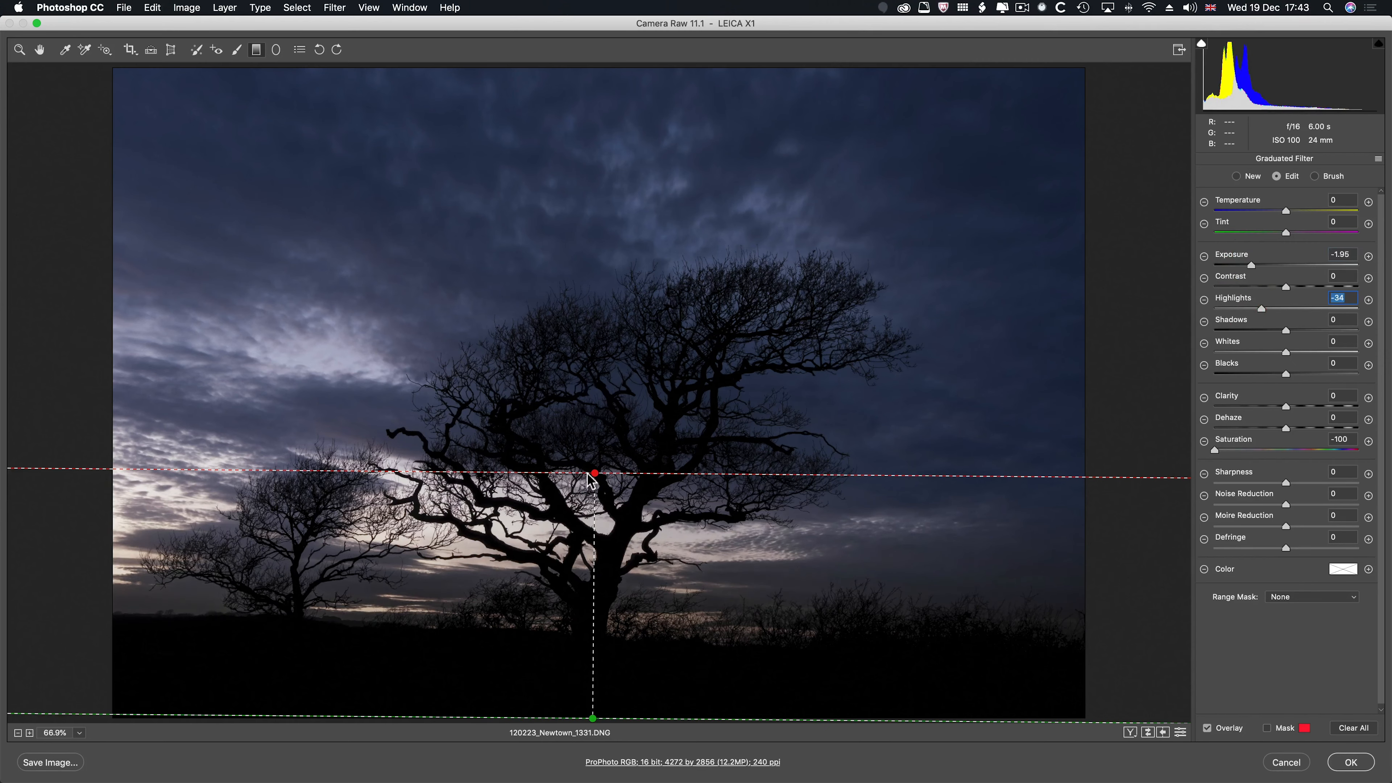
pyautogui.moveTo(595, 474); pyautogui.dragTo(595, 425)
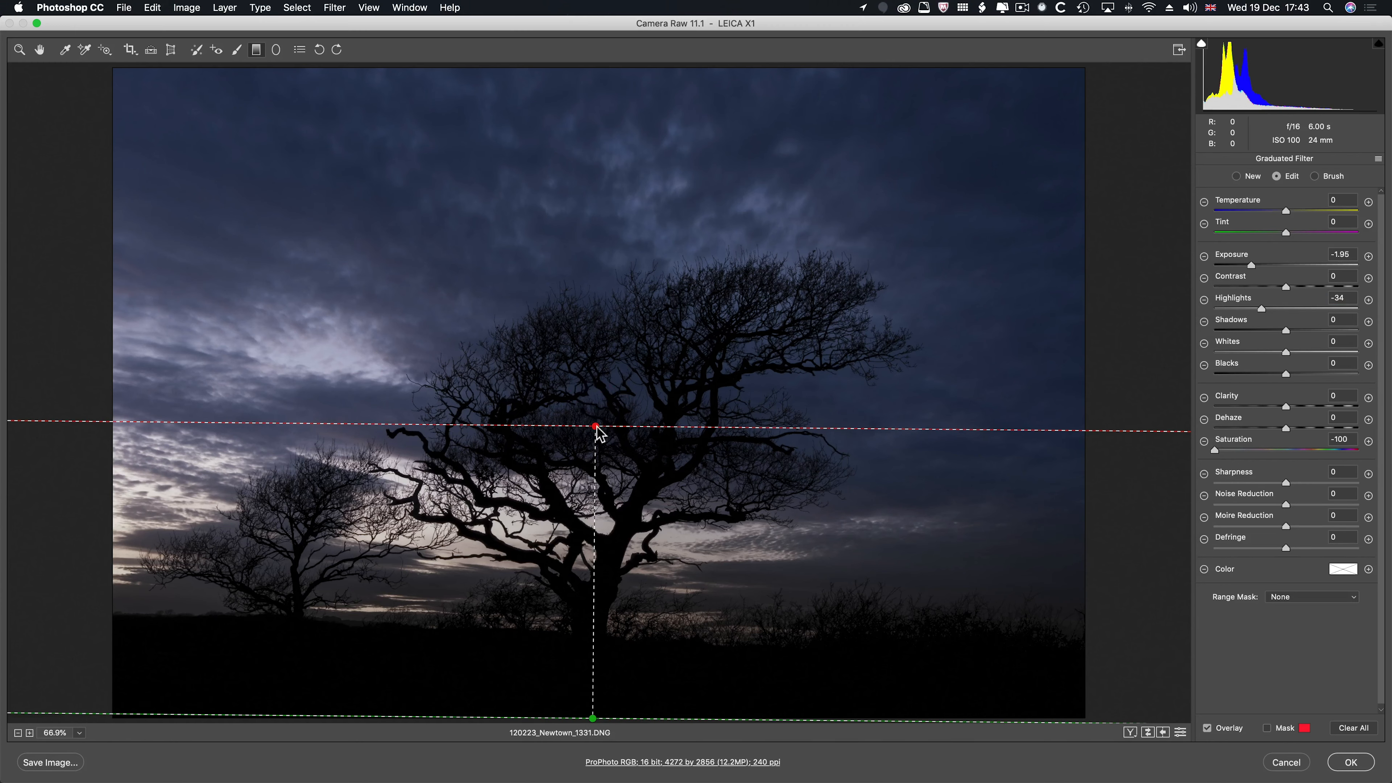
pyautogui.moveTo(597, 430); pyautogui.dragTo(595, 428)
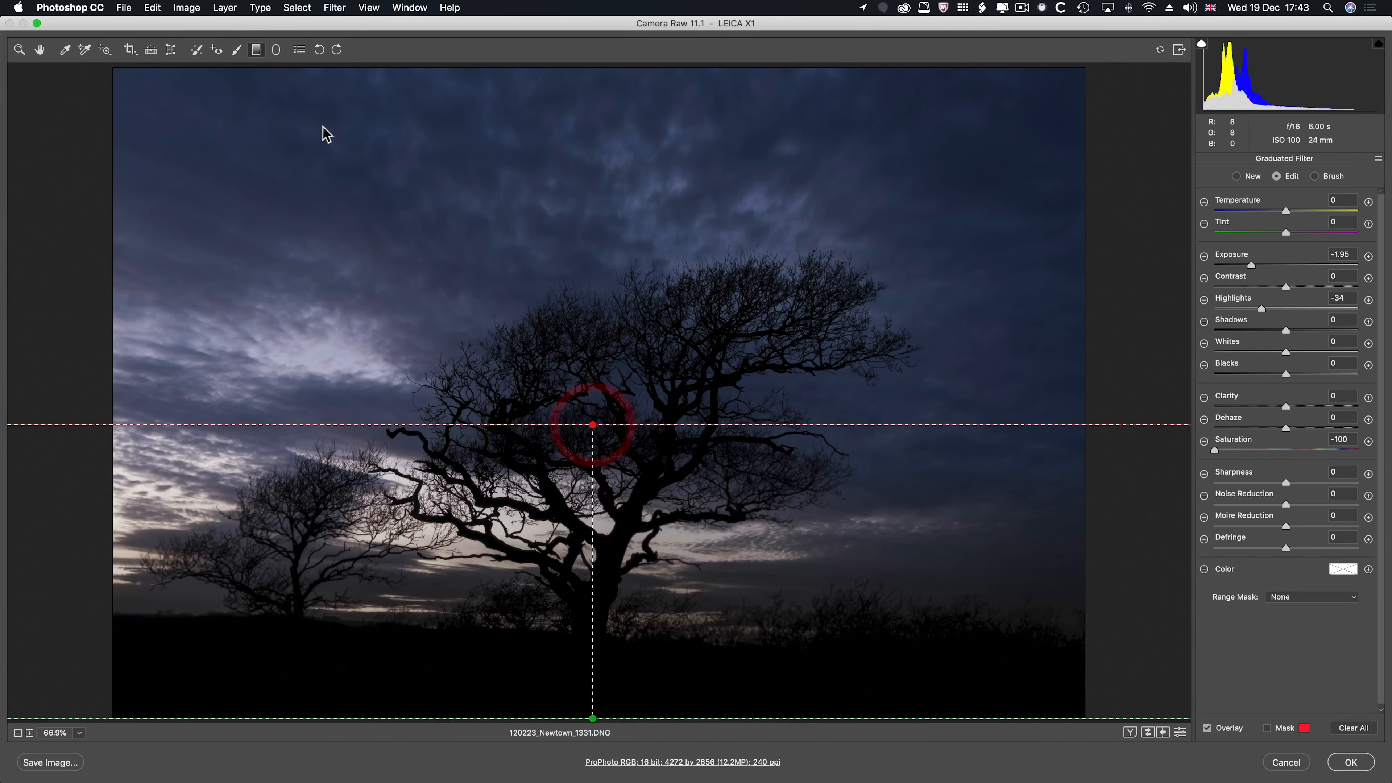
# - Prepare the Adjustment Brush with reset local corrections, the mask shown, Size 12 and Flow 23
pyautogui.click(237, 50)
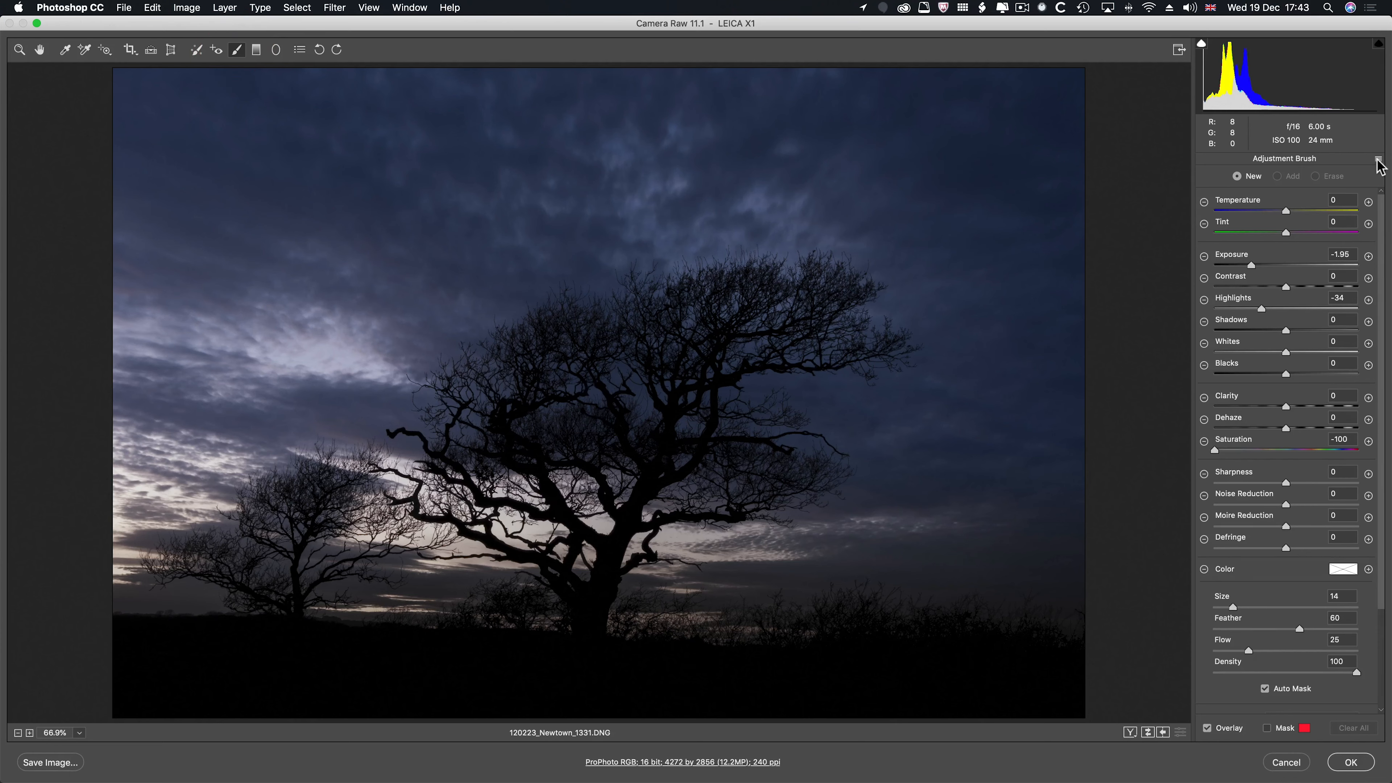
pyautogui.click(1378, 159)
pyautogui.click(1338, 193)
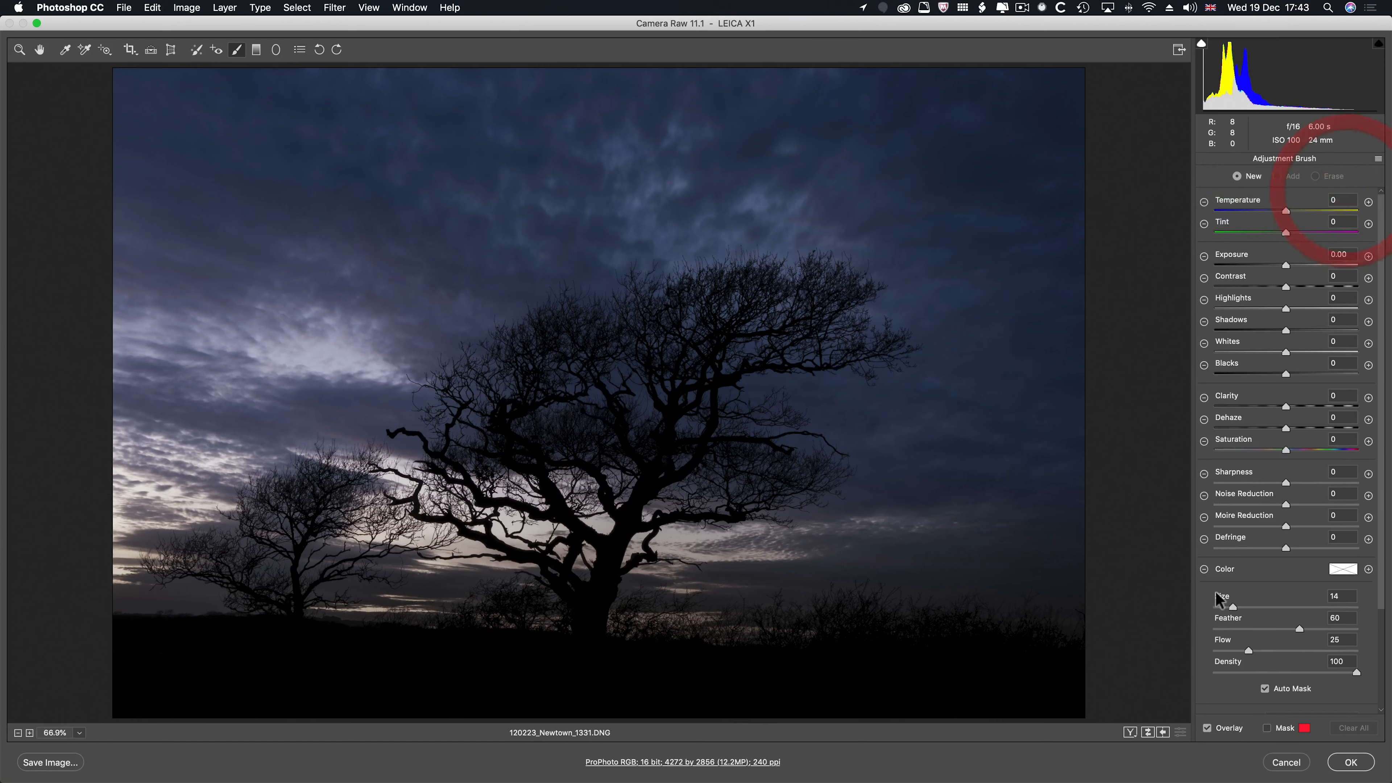
pyautogui.click(1267, 727)
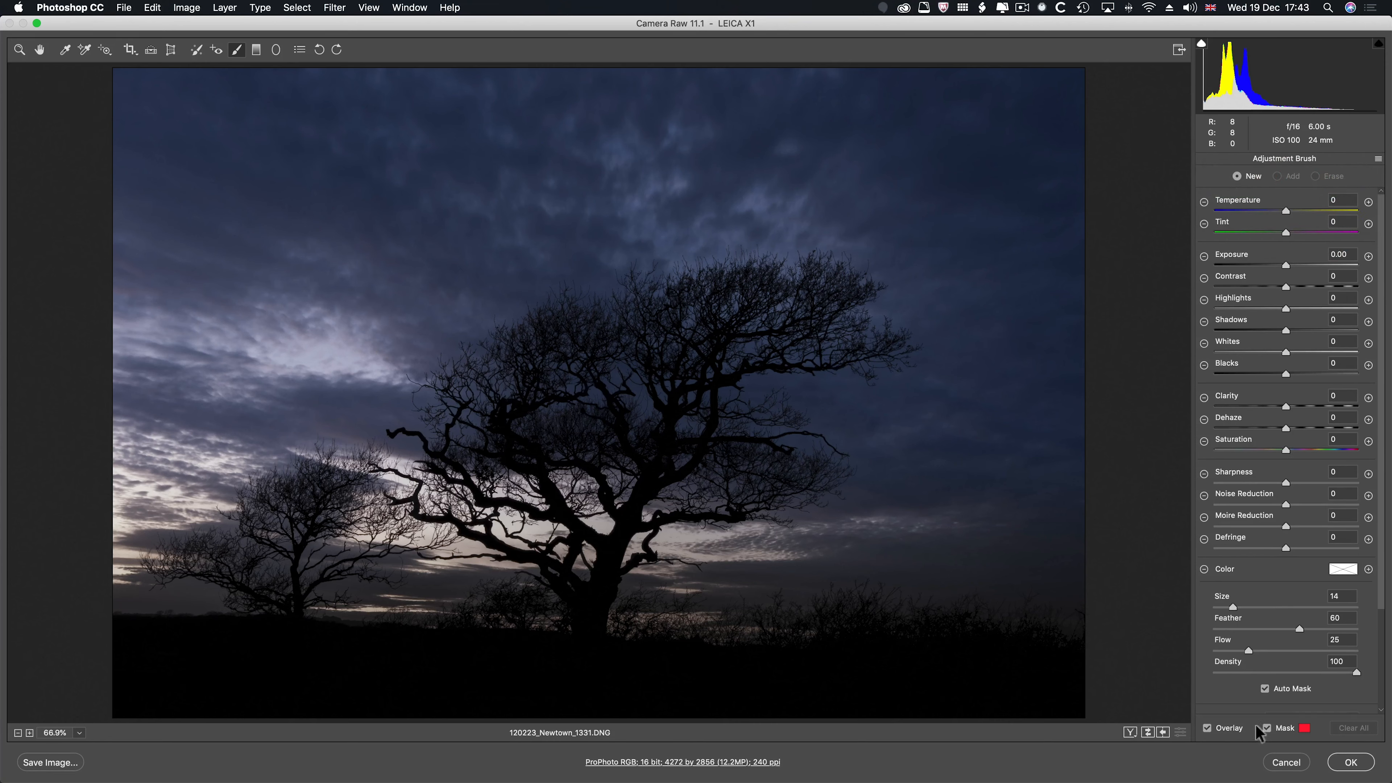
pyautogui.click(1247, 652)
pyautogui.press(']')
pyautogui.press(']')
pyautogui.press('[')
pyautogui.press('[')
pyautogui.press('[')
pyautogui.press('[')
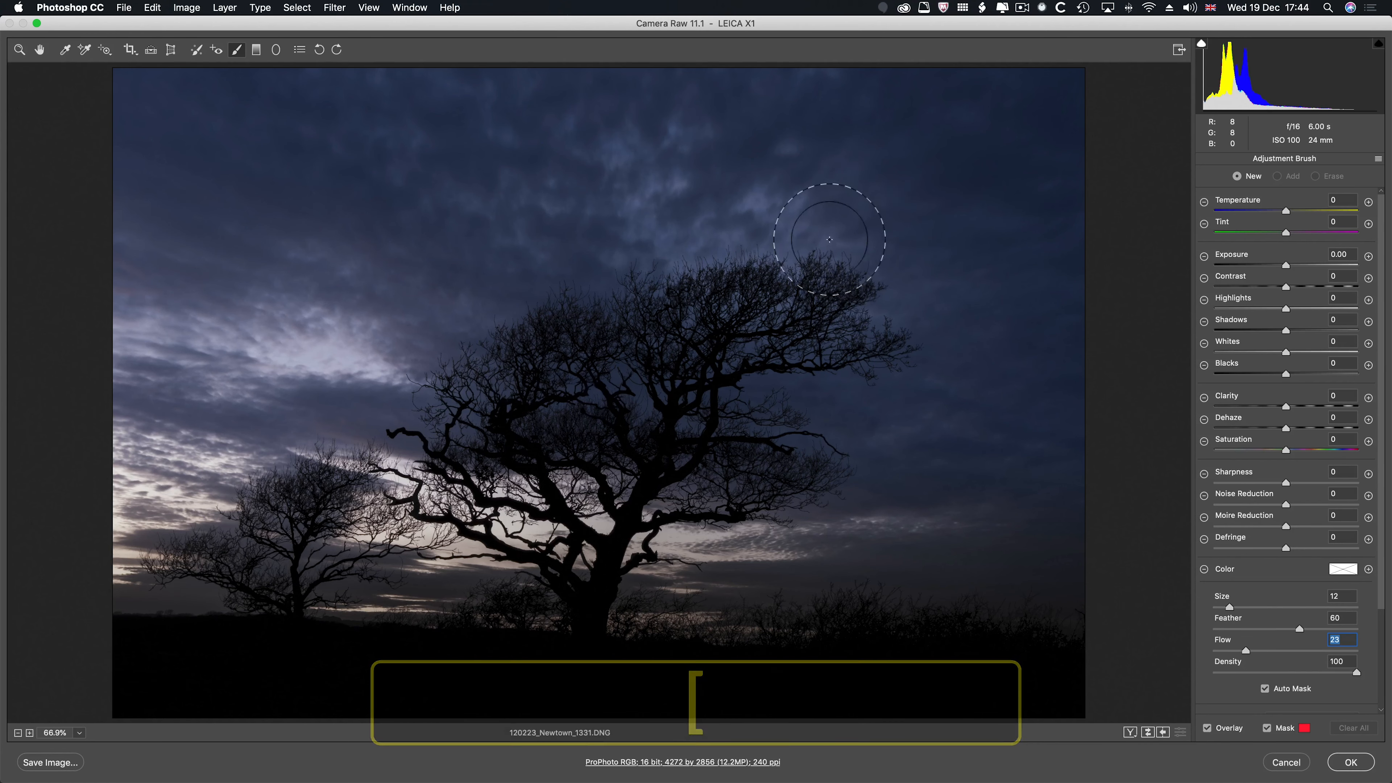
# - Paint a moonlit glow in the sky behind the tree's upper right, hide the mask, and use Exposure +1.25, Highlights +24 and Shadows -21
pyautogui.moveTo(839, 229)
pyautogui.mouseDown()
pyautogui.moveTo(802, 289)
pyautogui.moveTo(899, 397)
pyautogui.mouseUp()
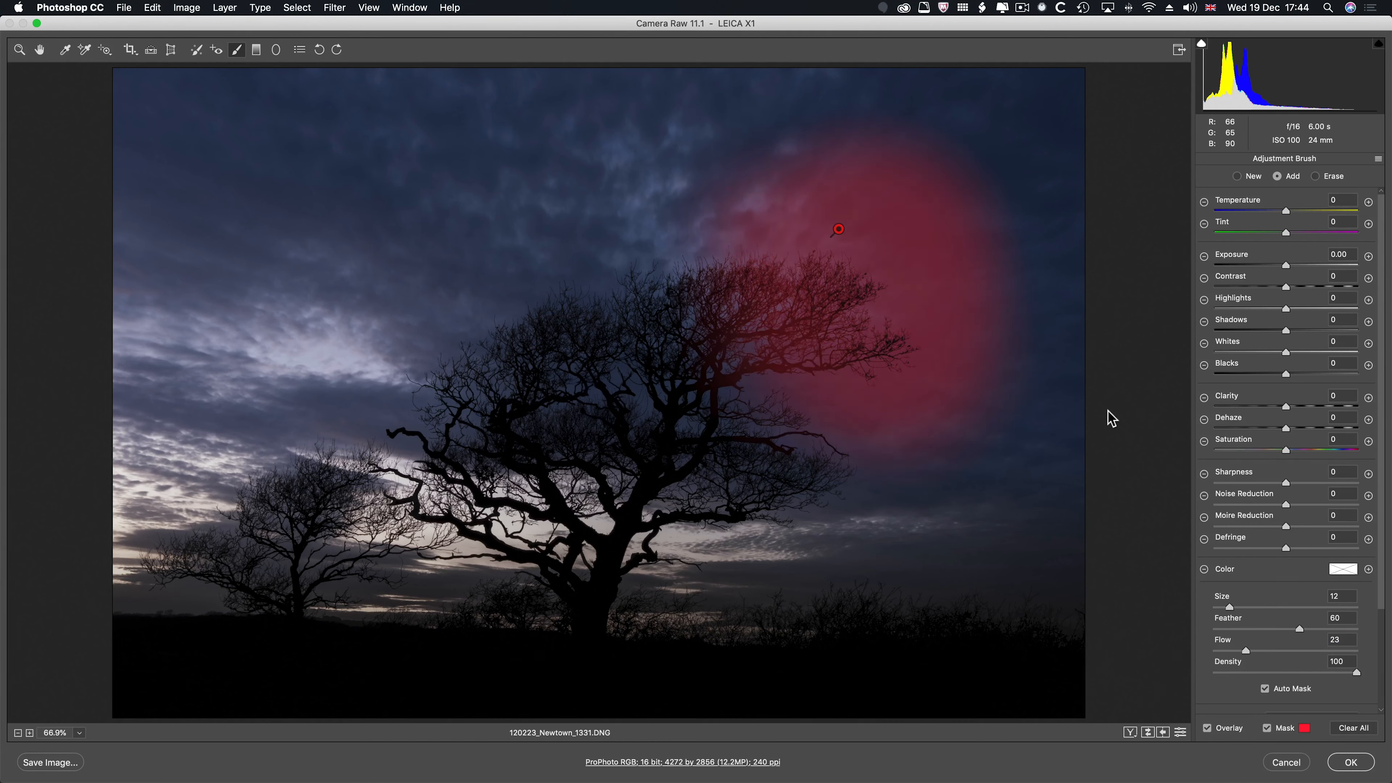
pyautogui.click(1267, 729)
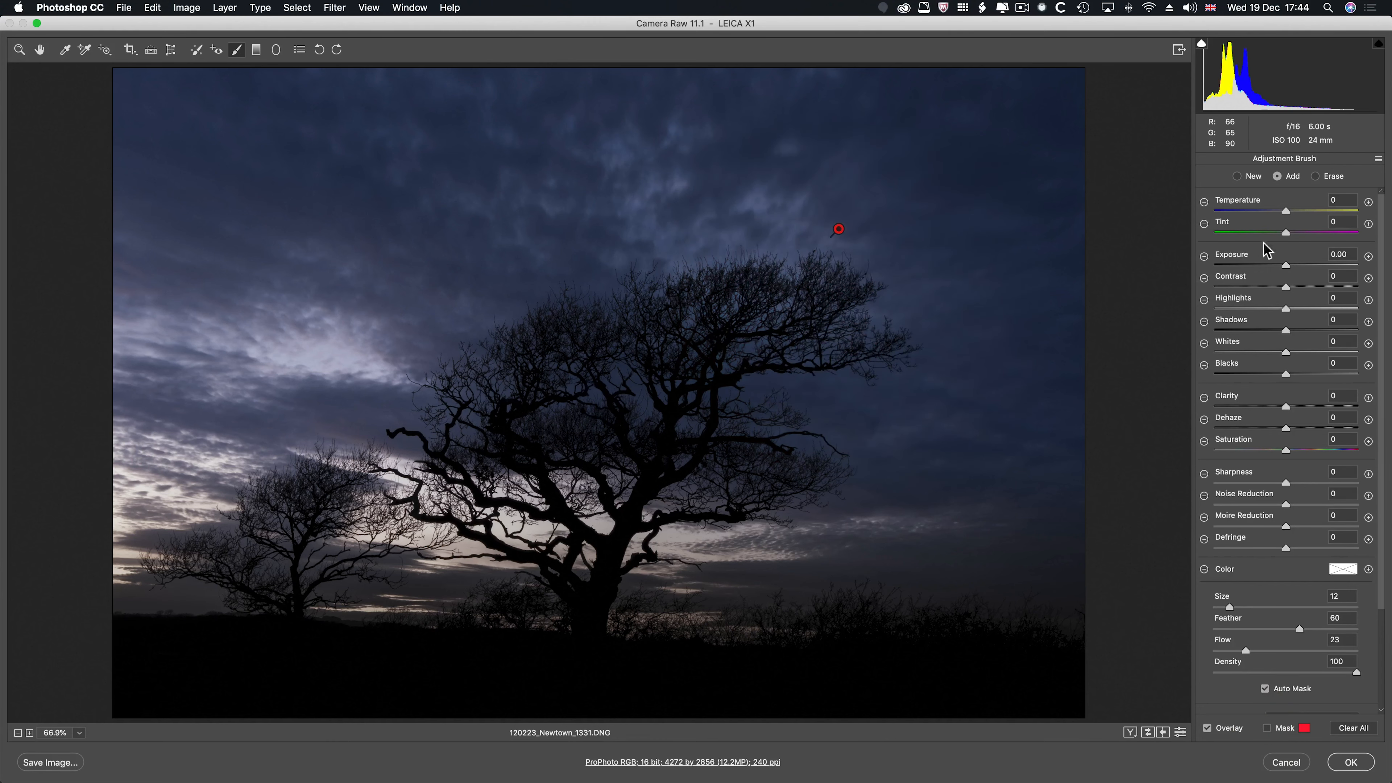
pyautogui.moveTo(1284, 265); pyautogui.dragTo(1301, 270)
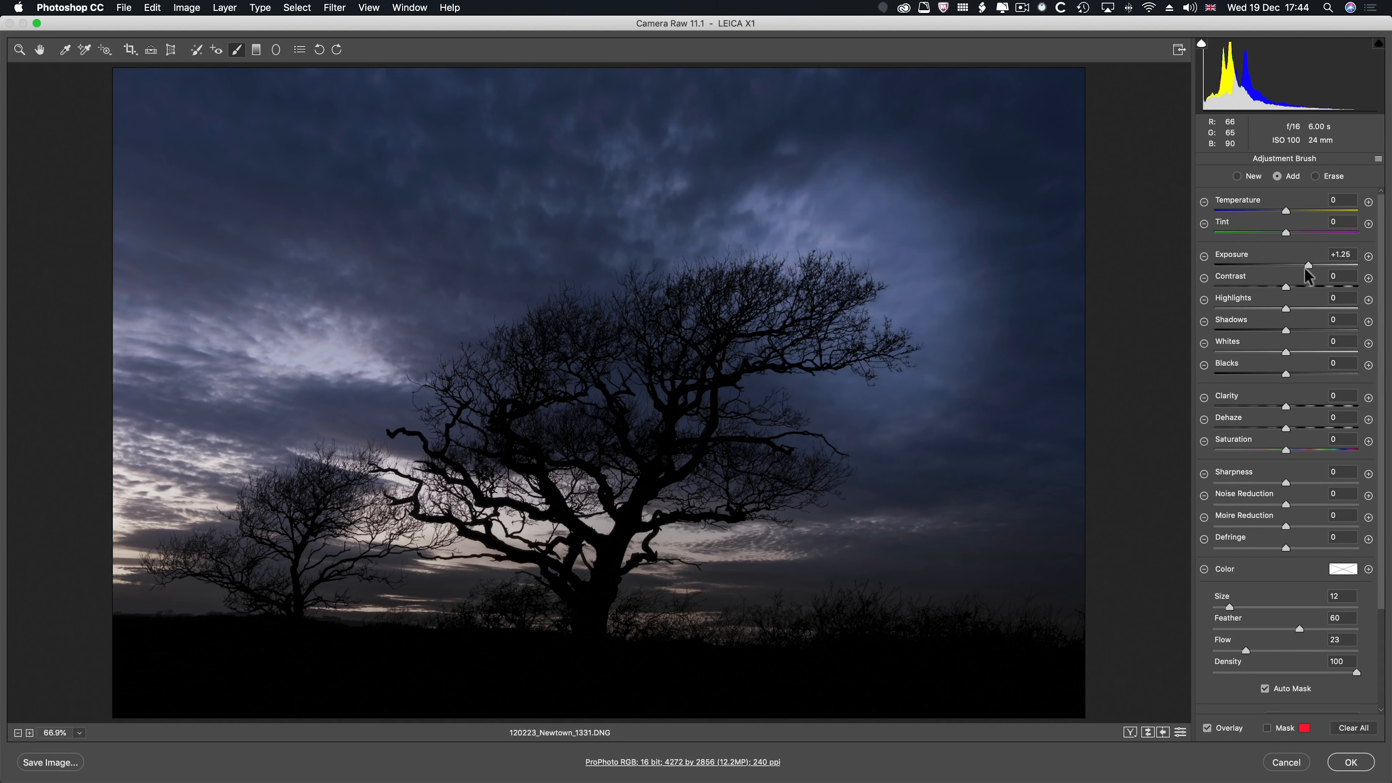
pyautogui.moveTo(1286, 309)
pyautogui.mouseDown()
pyautogui.moveTo(1304, 311)
pyautogui.moveTo(1268, 329)
pyautogui.mouseUp()
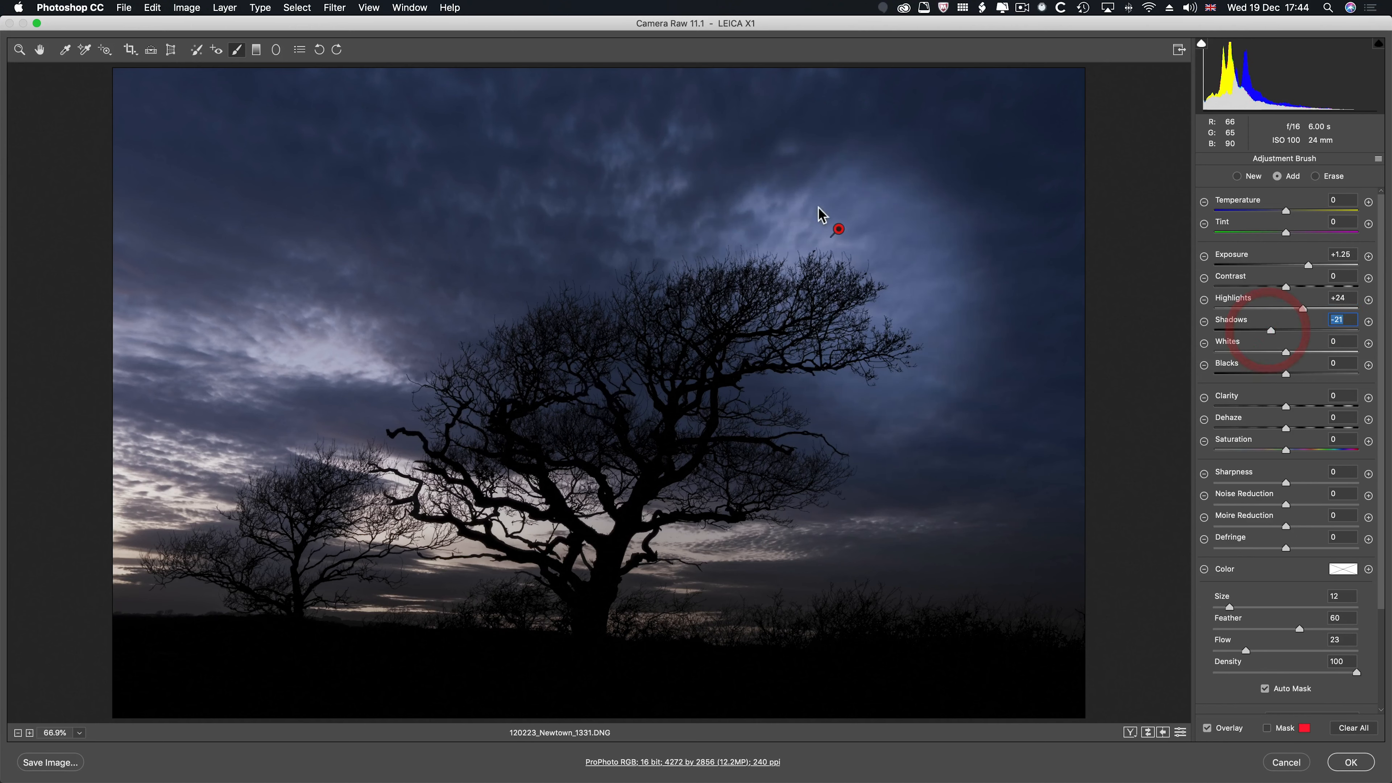
pyautogui.moveTo(863, 176)
pyautogui.mouseDown()
pyautogui.moveTo(954, 207)
pyautogui.moveTo(978, 237)
pyautogui.mouseUp()
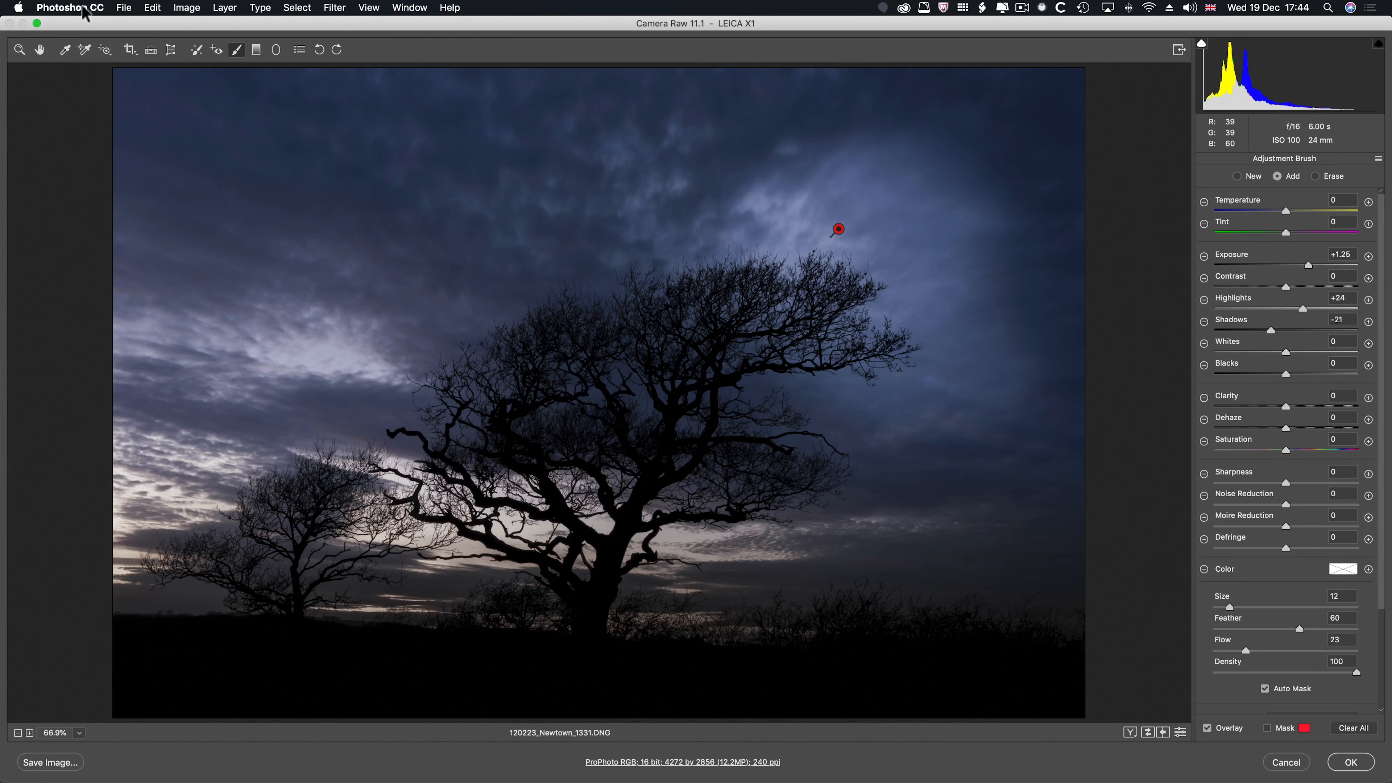
# - Add a level graduated filter from the top of the sky to mid-tree, reset to Exposure -1.20, Highlights +21 and Shadows -30
pyautogui.click(257, 51)
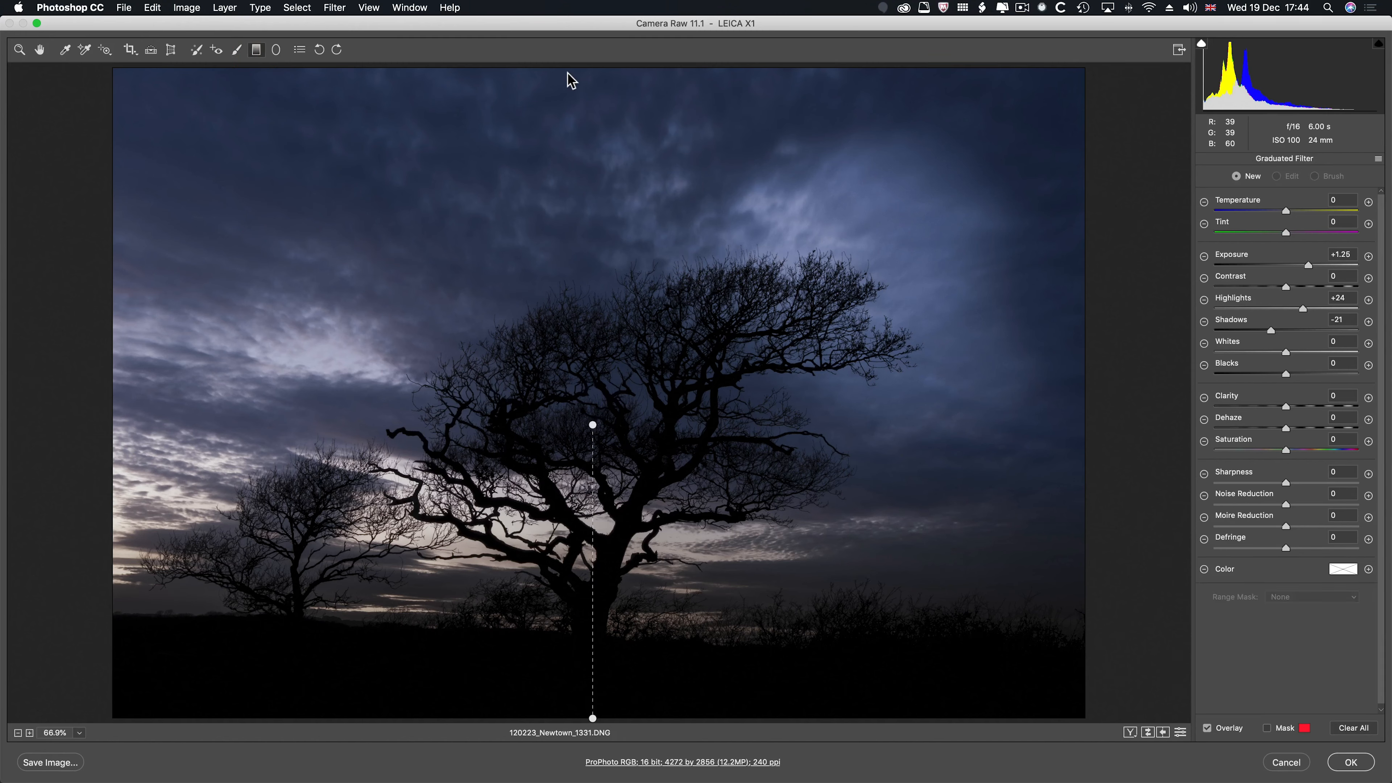
pyautogui.moveTo(568, 71); pyautogui.dragTo(565, 386)
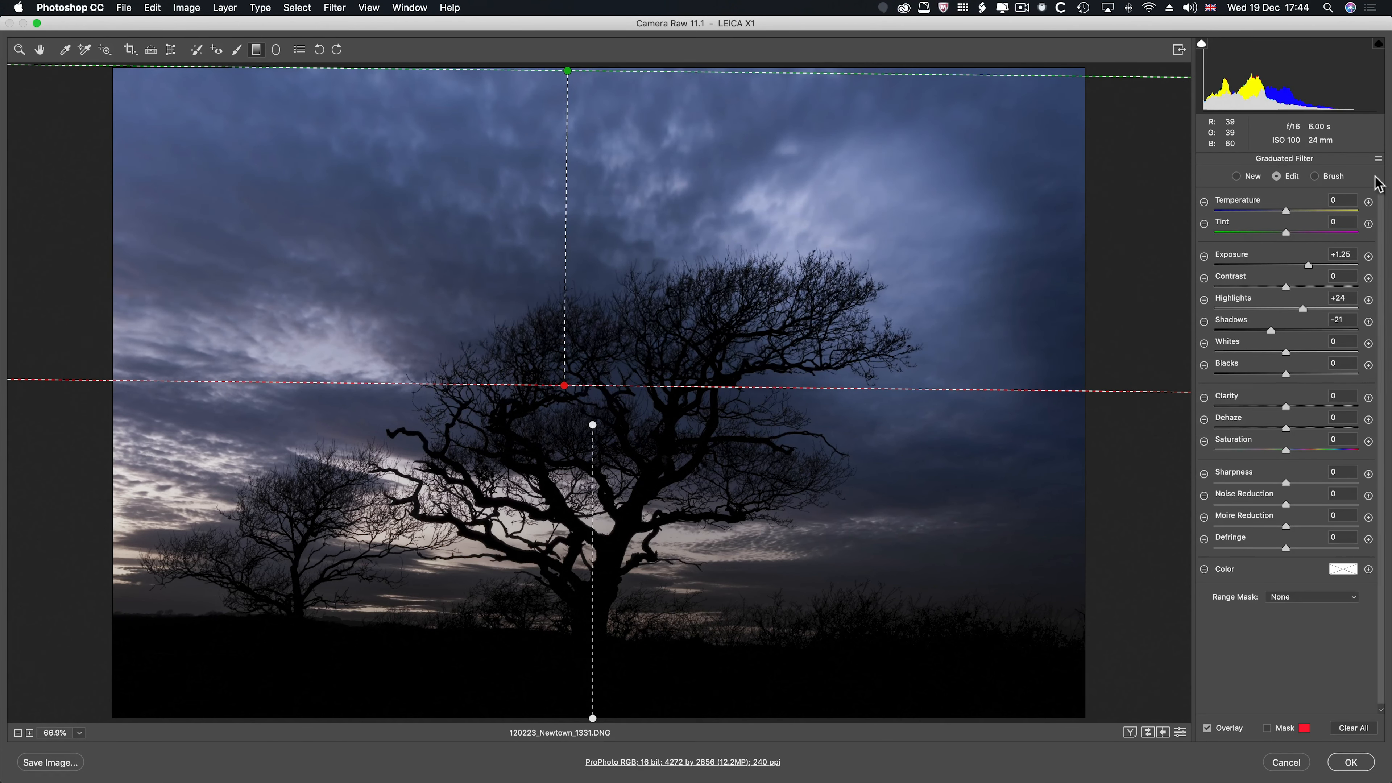
pyautogui.click(1379, 163)
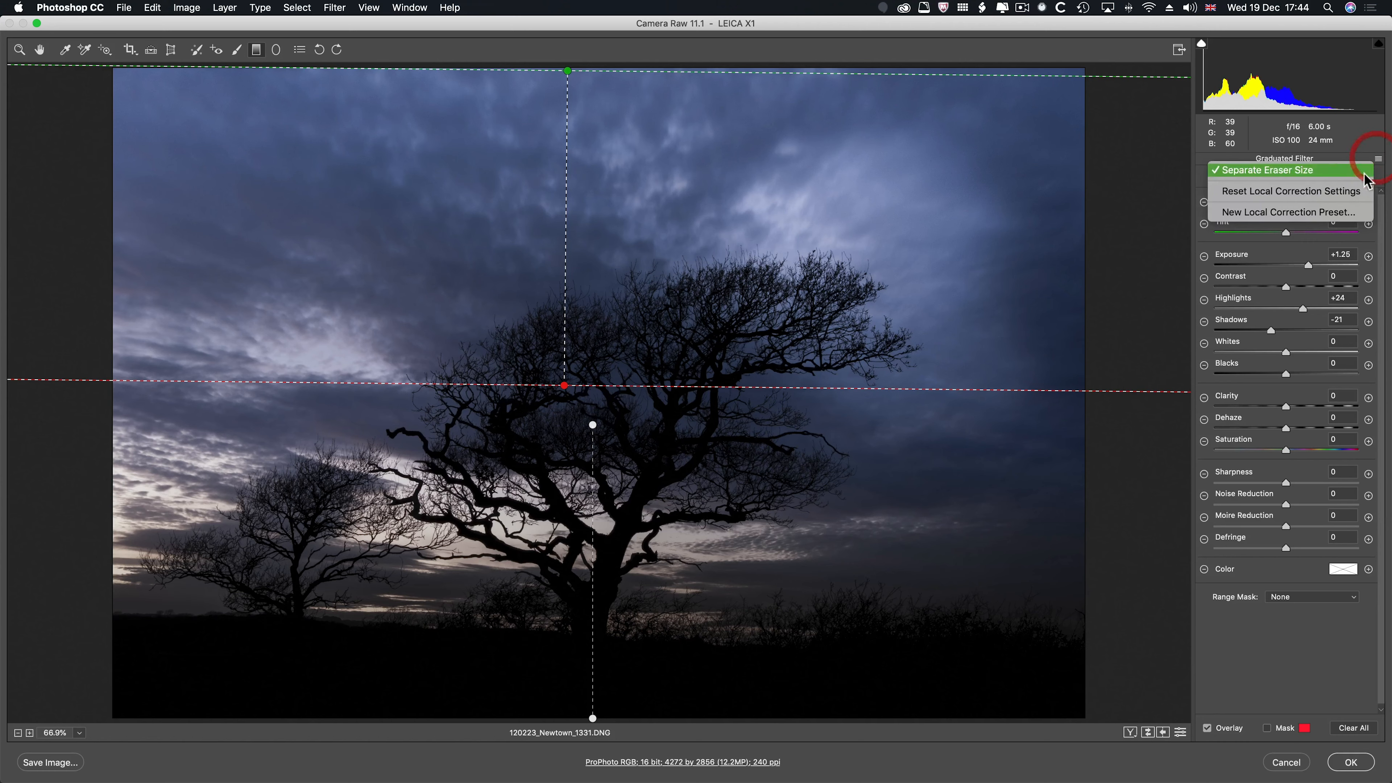
pyautogui.click(1337, 190)
pyautogui.moveTo(1314, 267); pyautogui.dragTo(1266, 331)
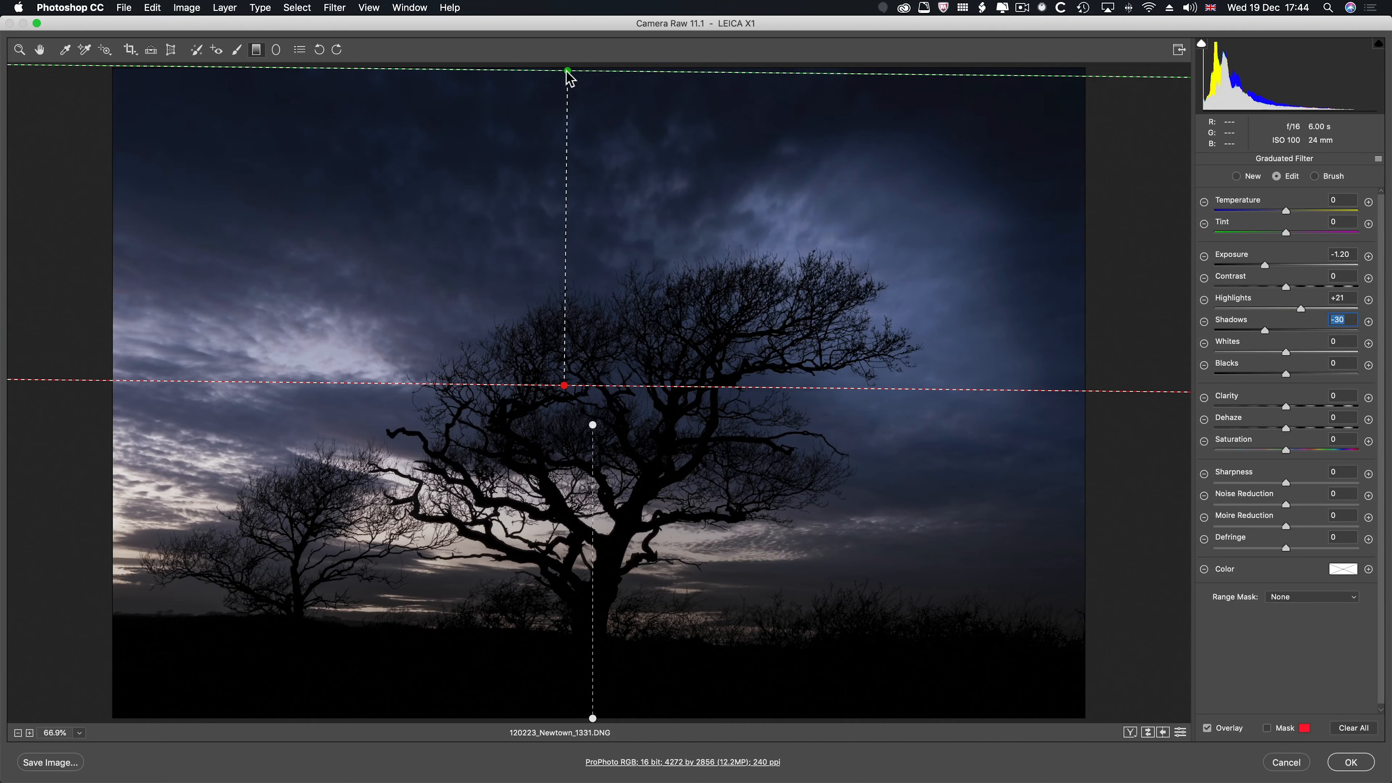
pyautogui.moveTo(568, 71); pyautogui.dragTo(565, 62)
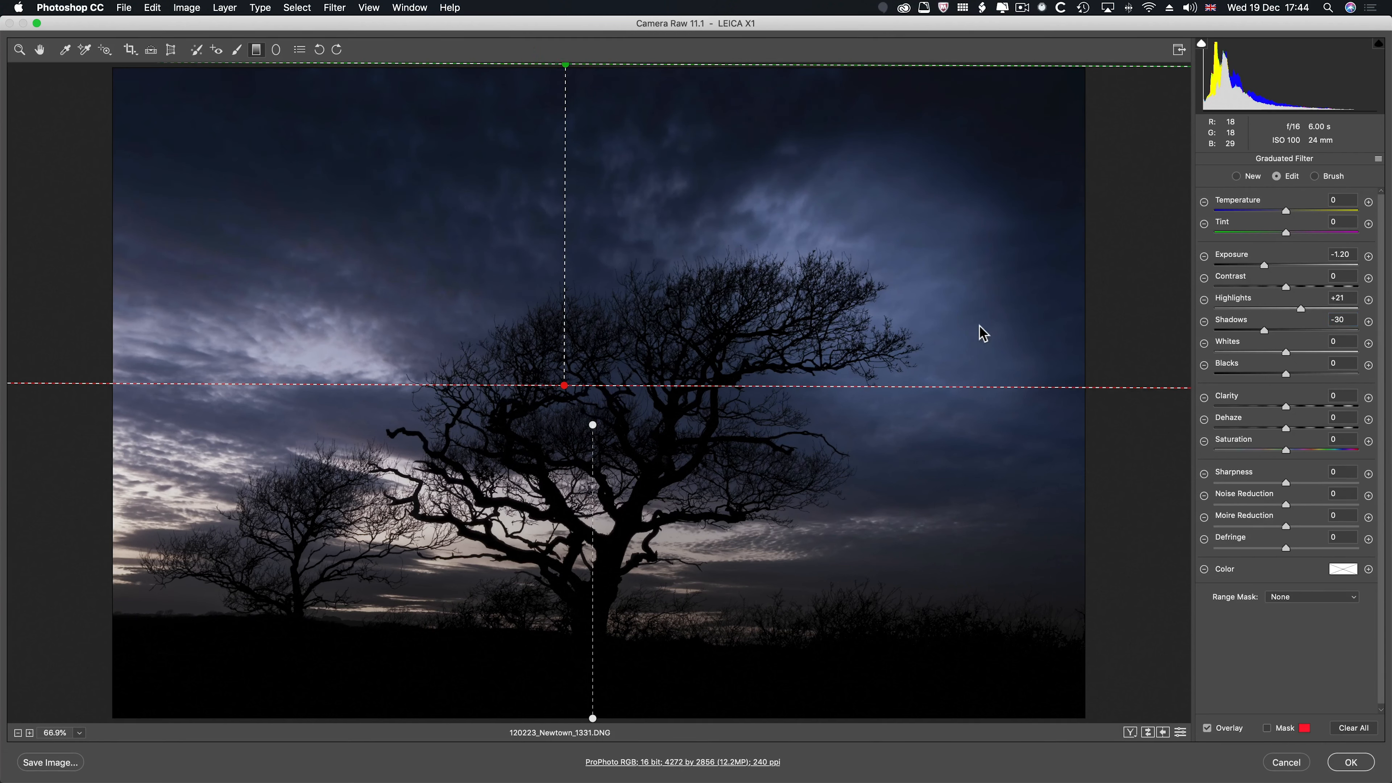
# - Darken the ground gradient further by setting its Exposure to -2.40 and Highlights to -83
pyautogui.click(593, 425)
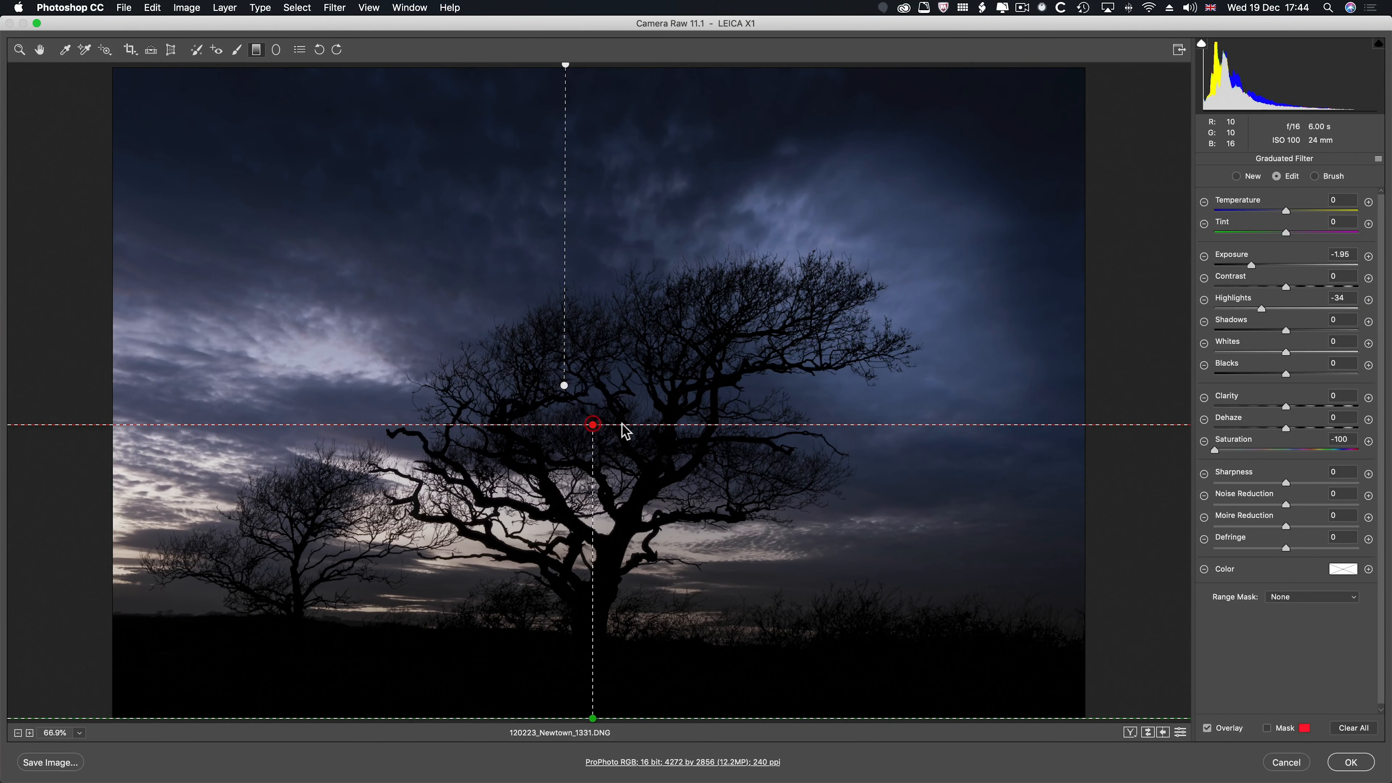
pyautogui.moveTo(1252, 266); pyautogui.dragTo(1243, 267)
pyautogui.moveTo(1268, 312); pyautogui.dragTo(1228, 307)
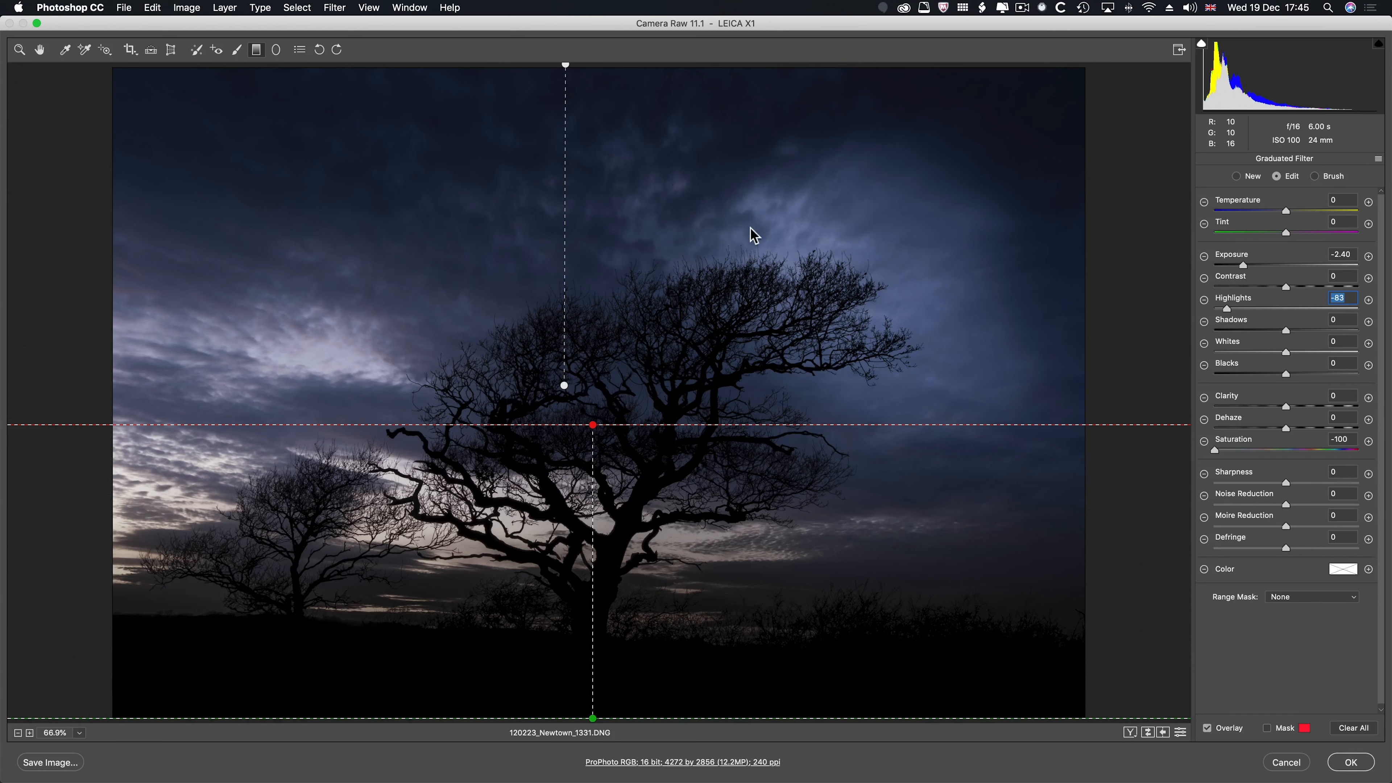
# - Raise the painted sky glow's Exposure to +1.40 with the Adjustment Brush and apply the Camera Raw edits to the Smart Object
pyautogui.click(238, 50)
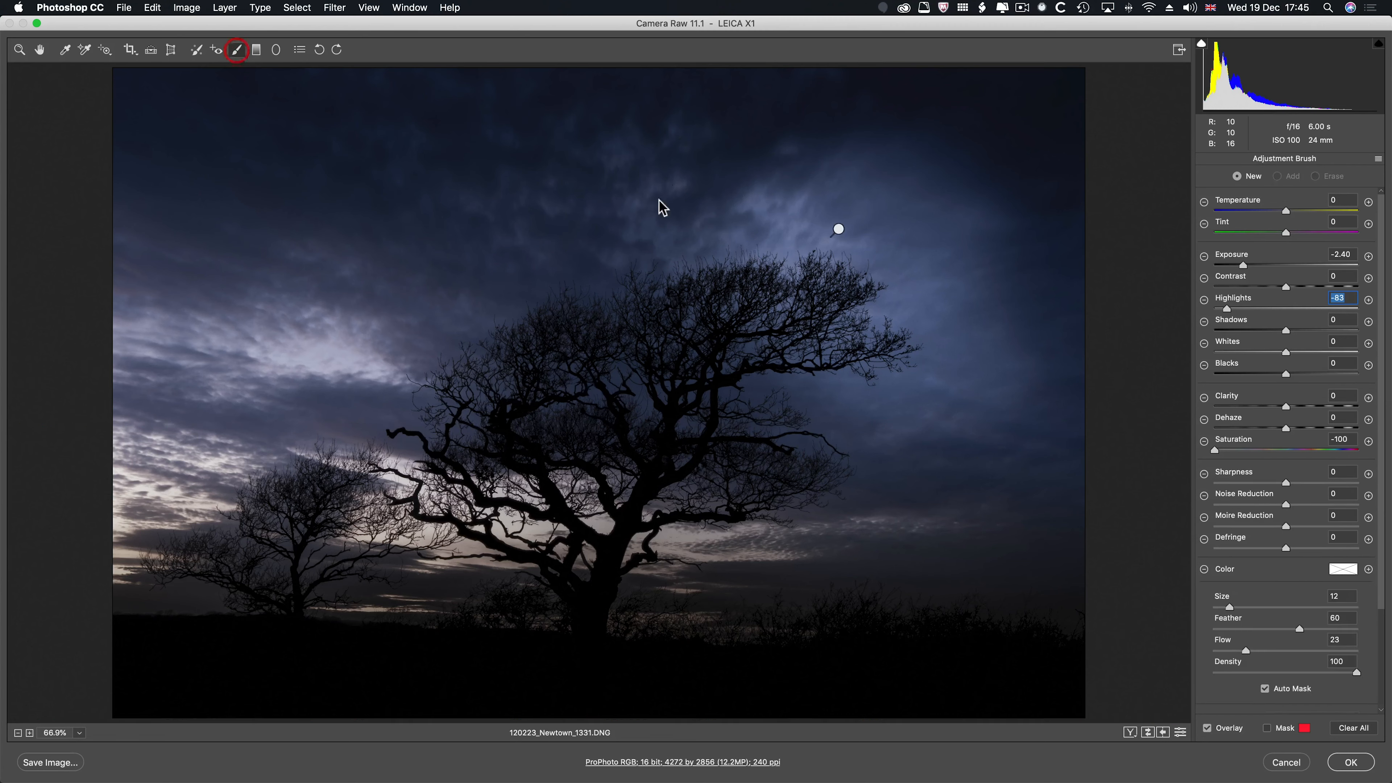
pyautogui.click(838, 228)
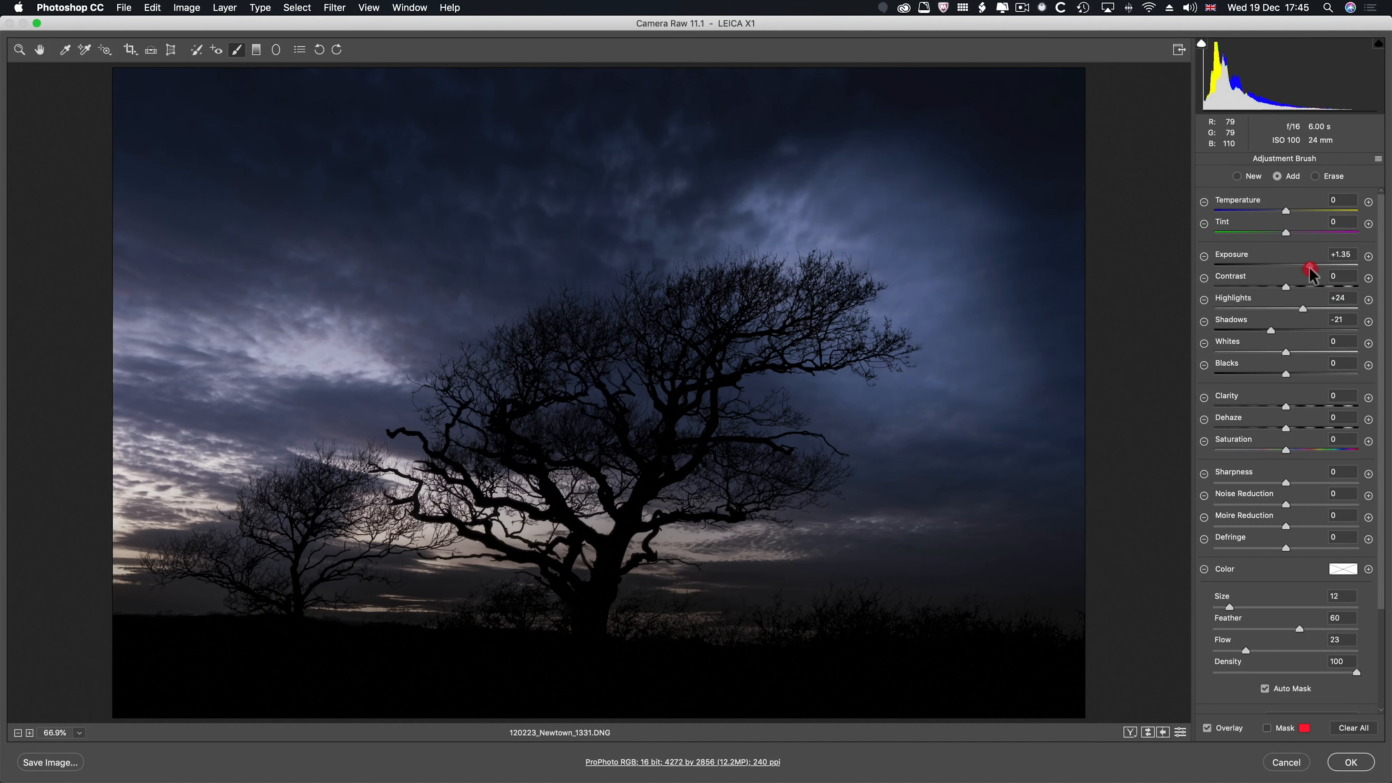
pyautogui.moveTo(1311, 273); pyautogui.dragTo(1312, 273)
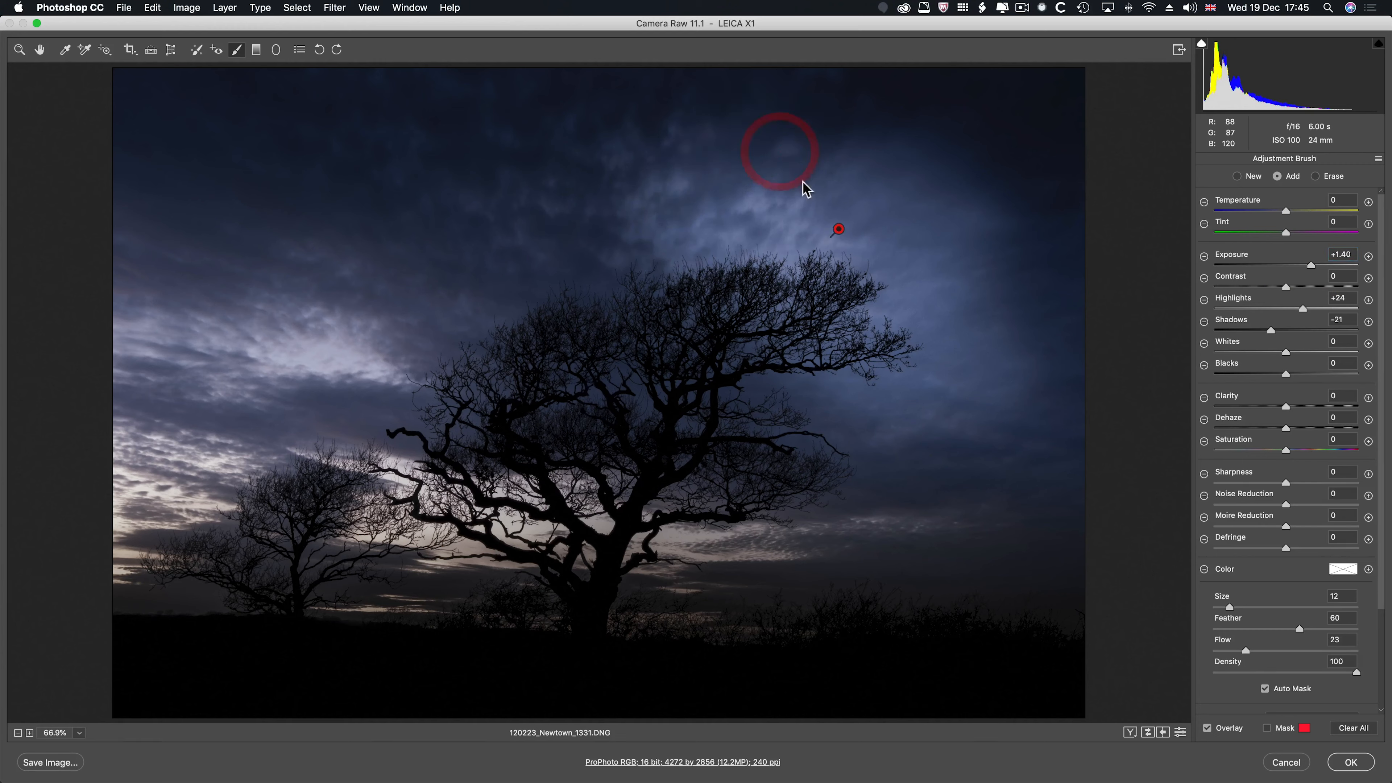
pyautogui.click(1346, 763)
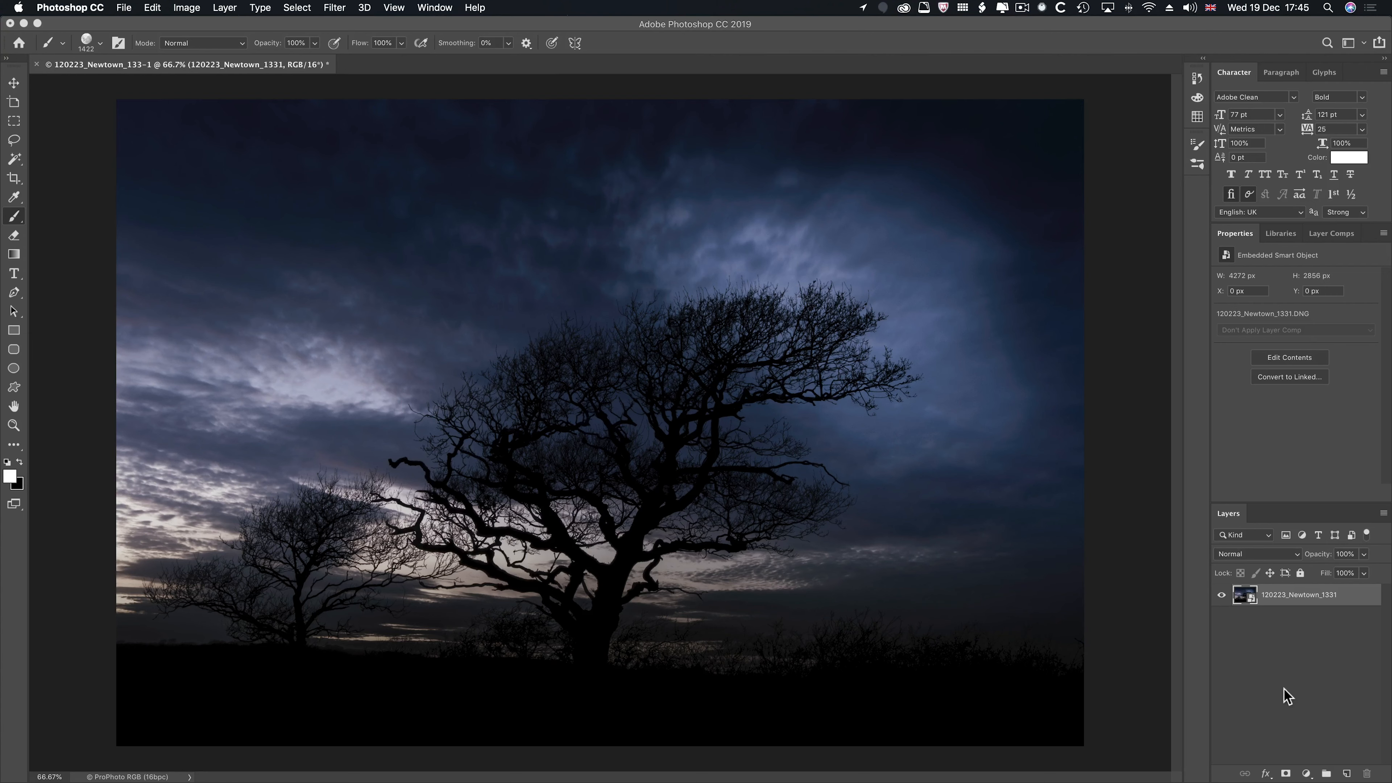
# - Add a new empty layer above the tree photo and name it Moon
pyautogui.click(1346, 774)
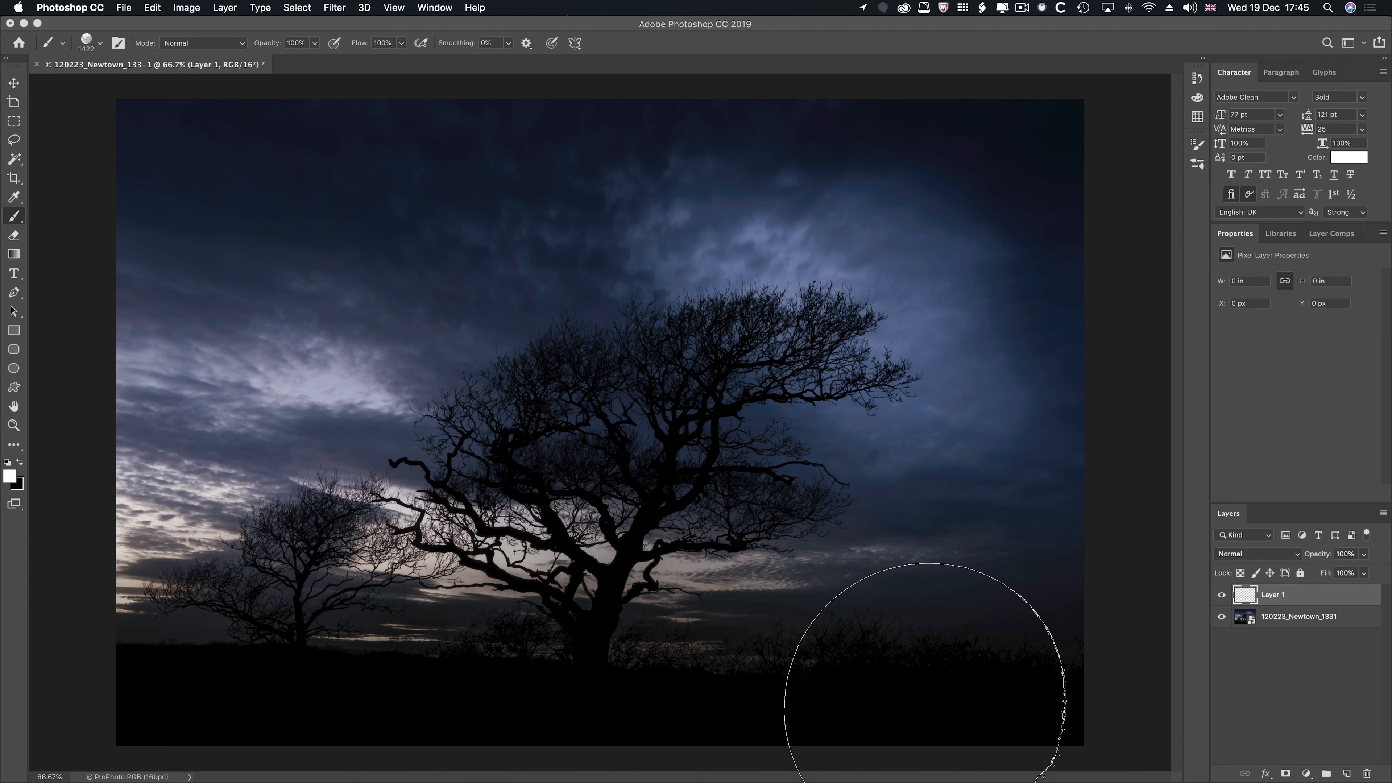
pyautogui.doubleClick(1273, 595)
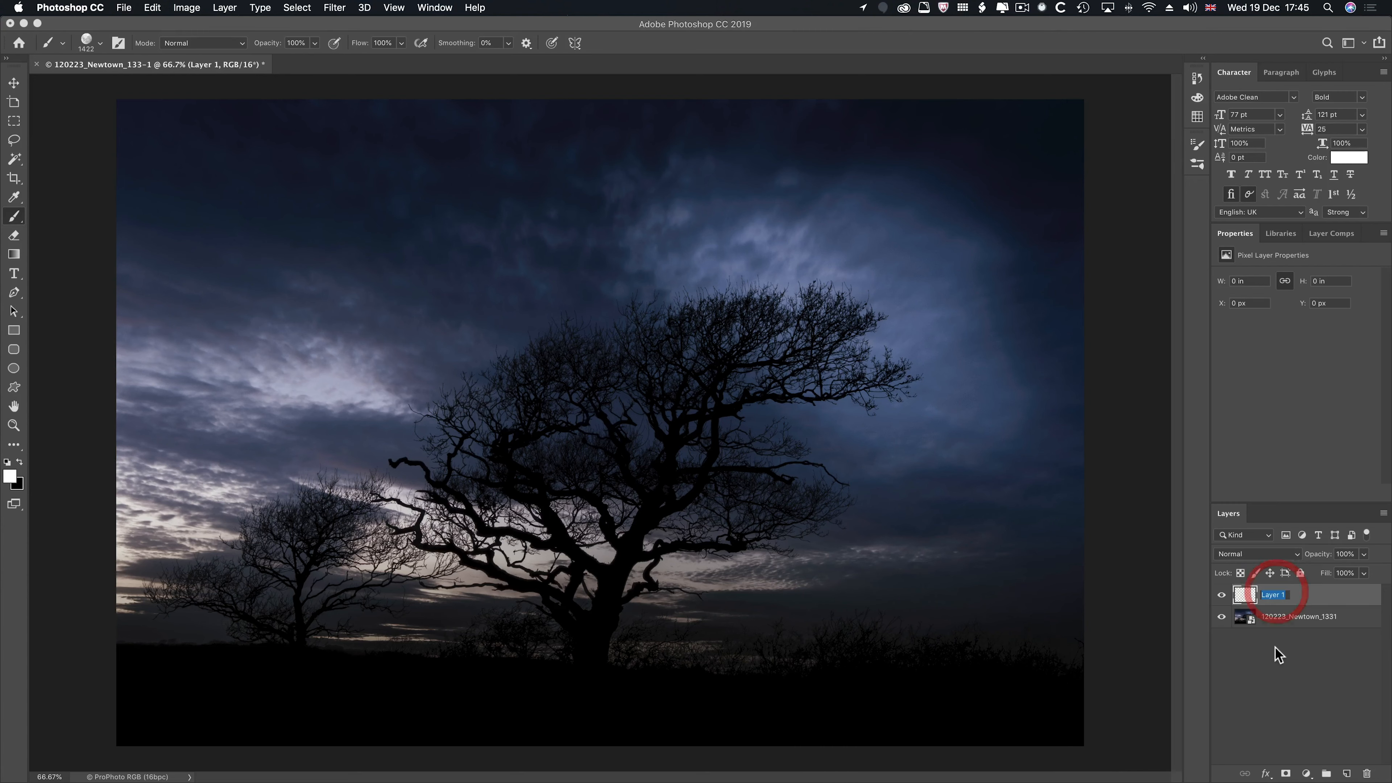
pyautogui.write('Moon')
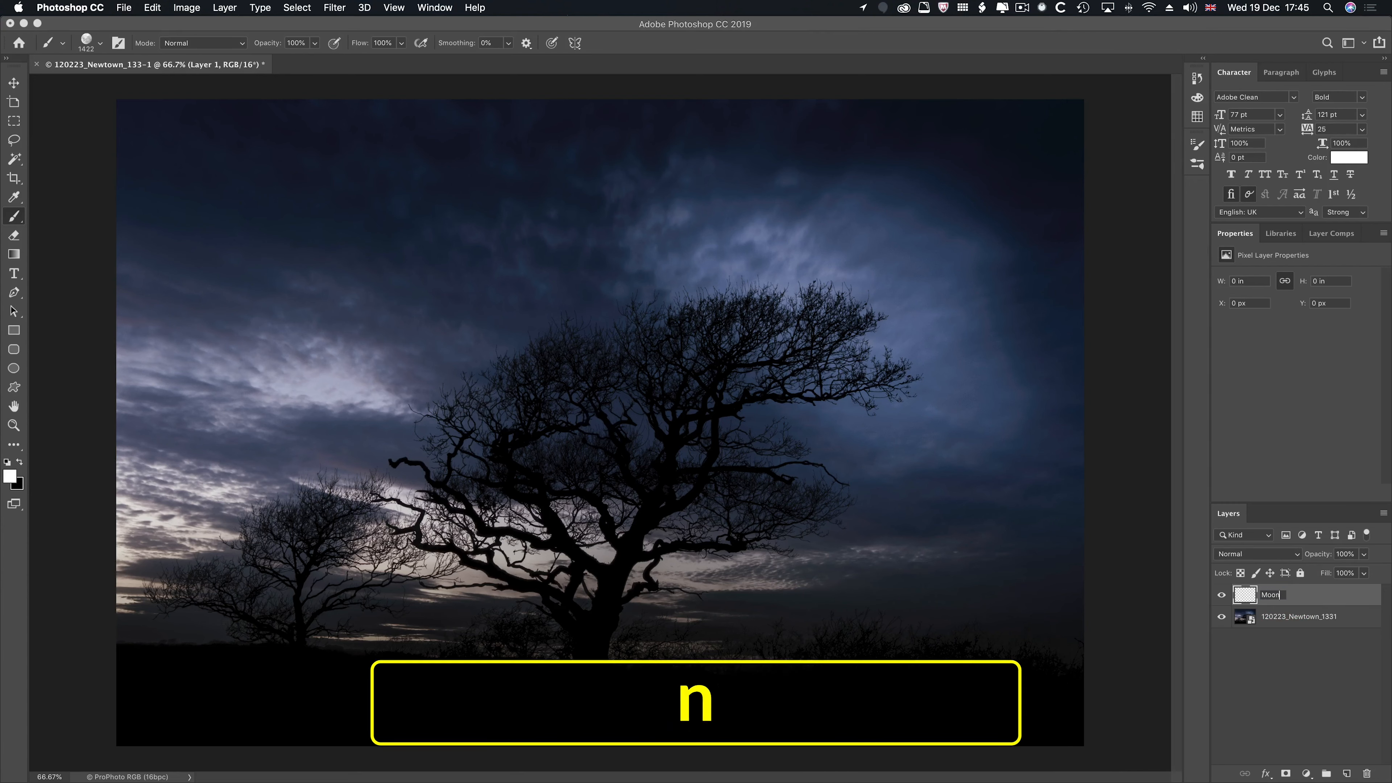
pyautogui.press('Return')
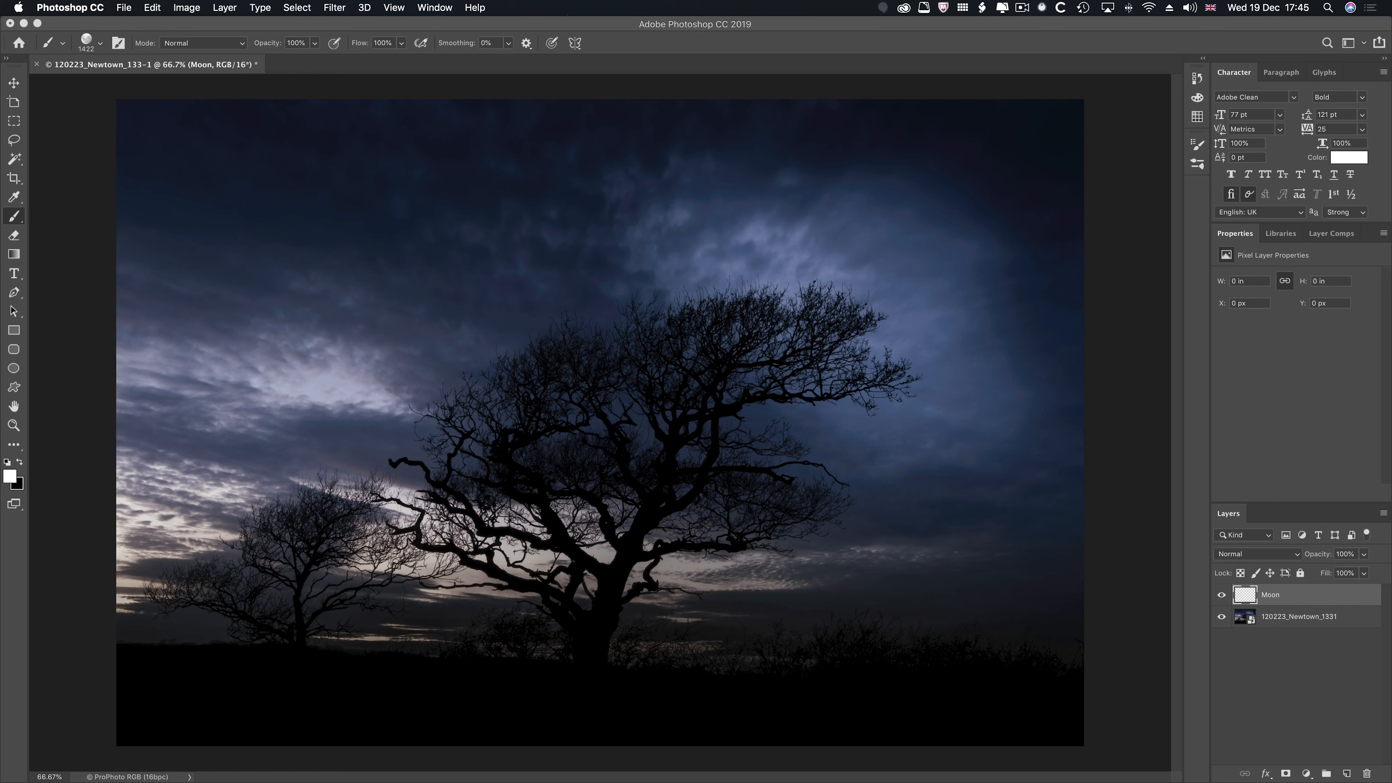
# - Switch to Chrome and search Google for "moon photoshop brushes"
pyautogui.press('super+Tab')
pyautogui.press('super+Tab')
pyautogui.press('super+Tab')
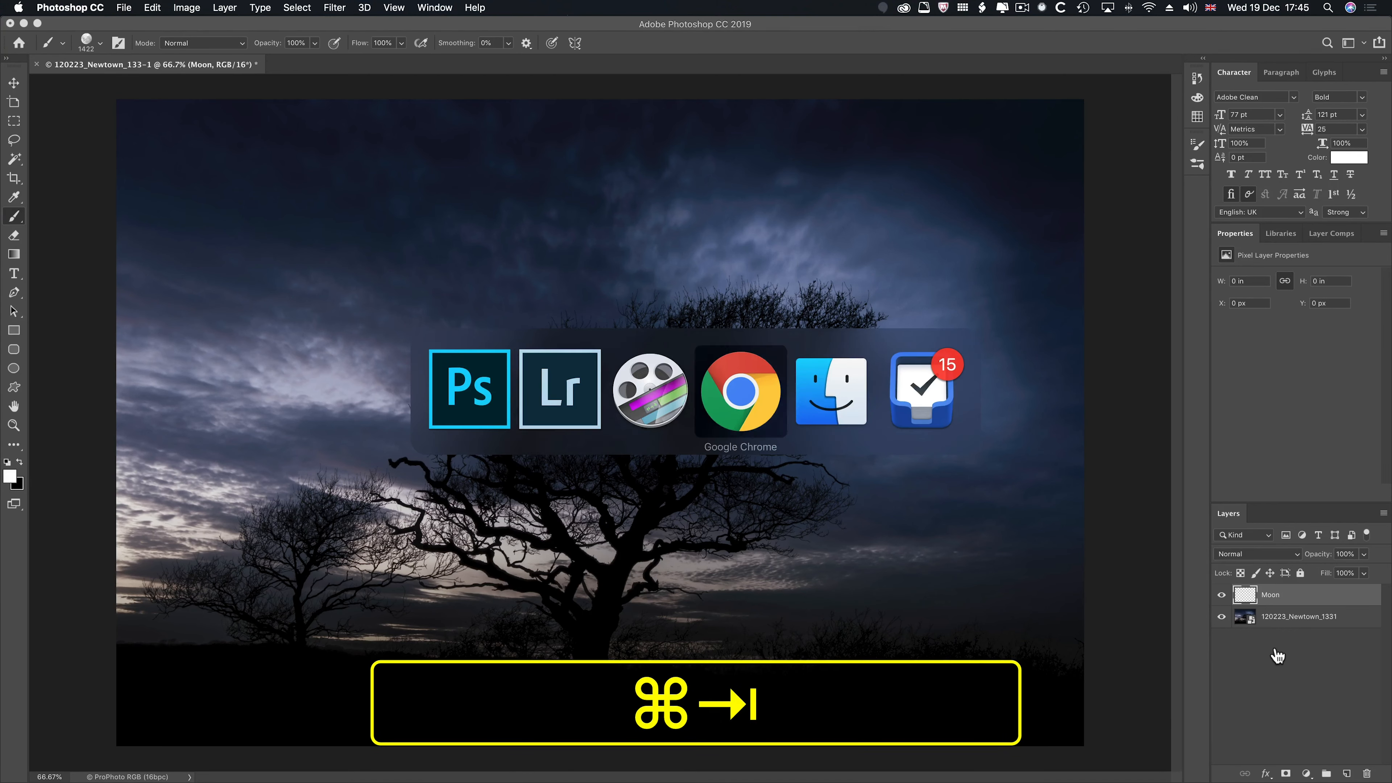
pyautogui.press('super+l')
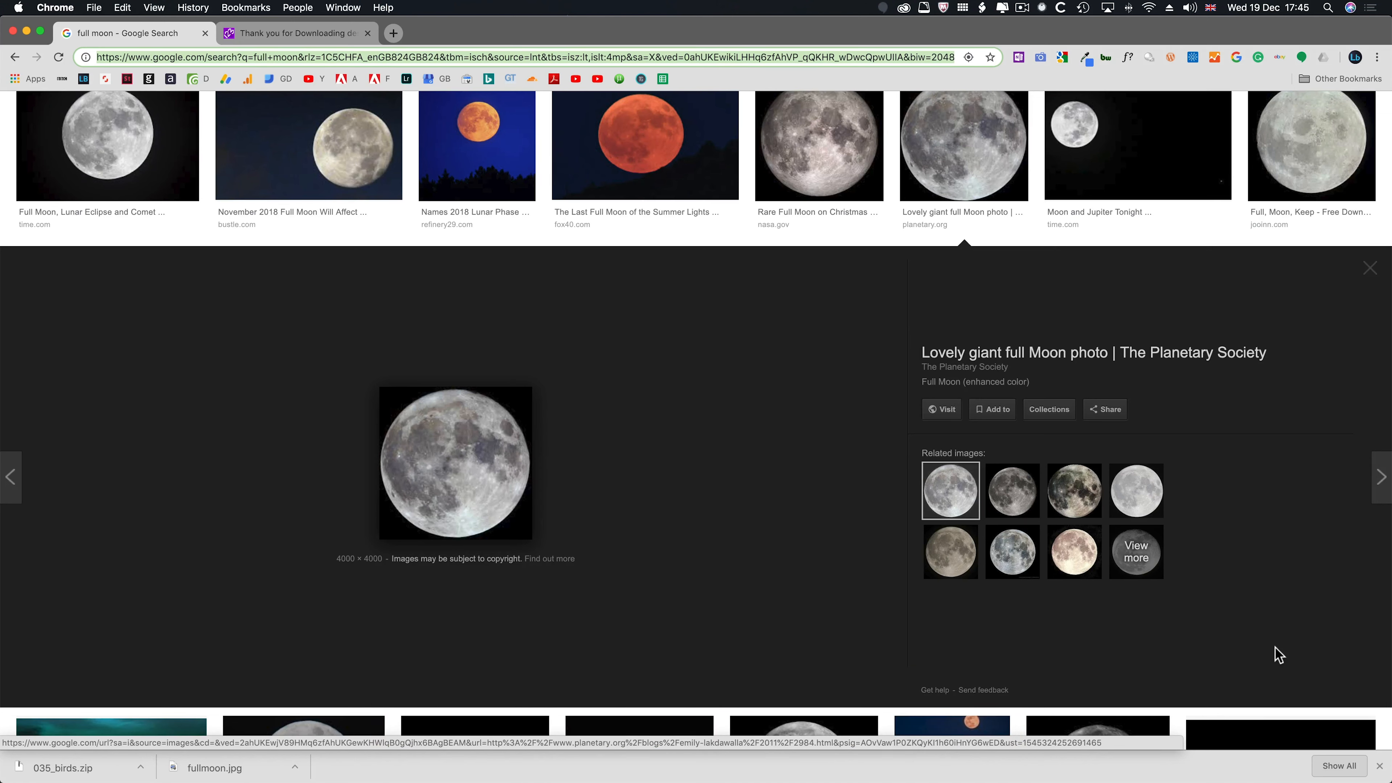
pyautogui.write('fu')
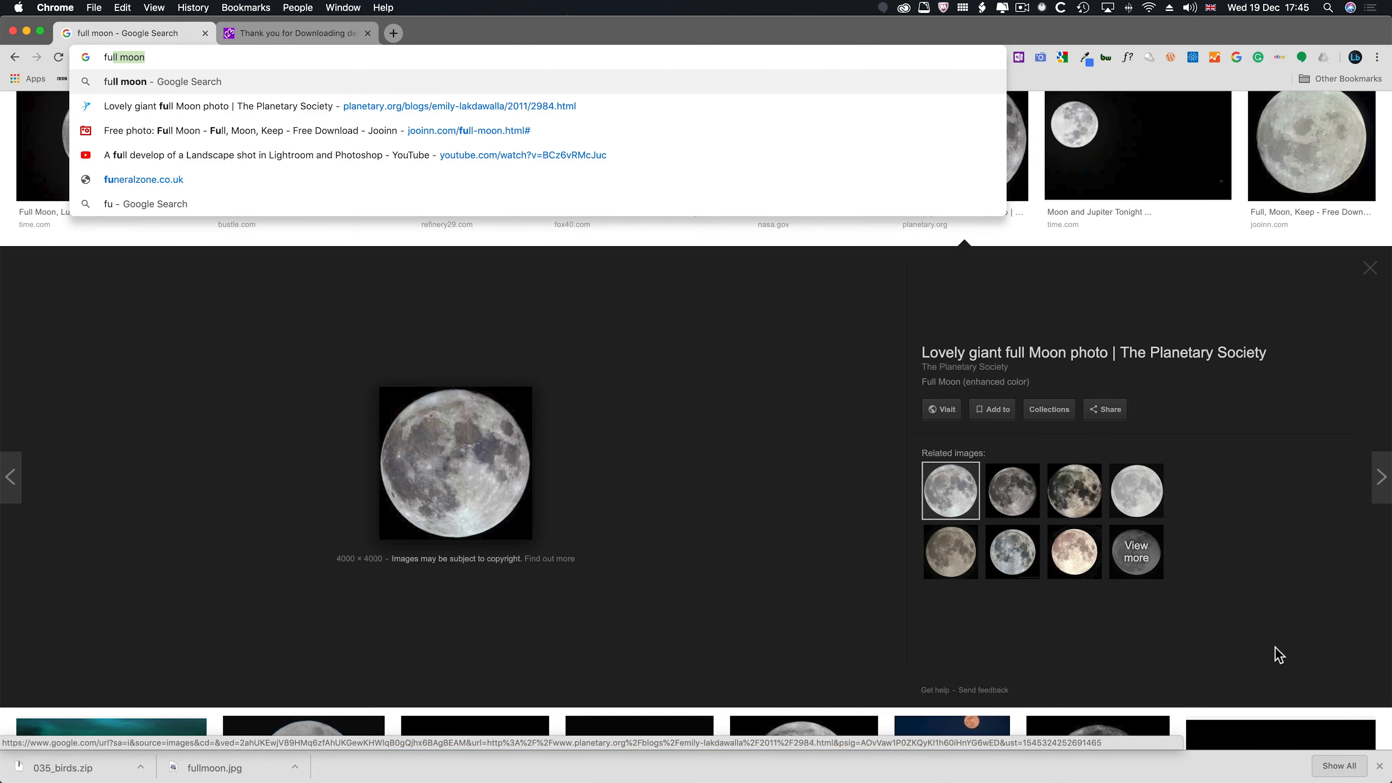
pyautogui.press('BackSpace')
pyautogui.press('BackSpace')
pyautogui.press('BackSpace')
pyautogui.write('mo')
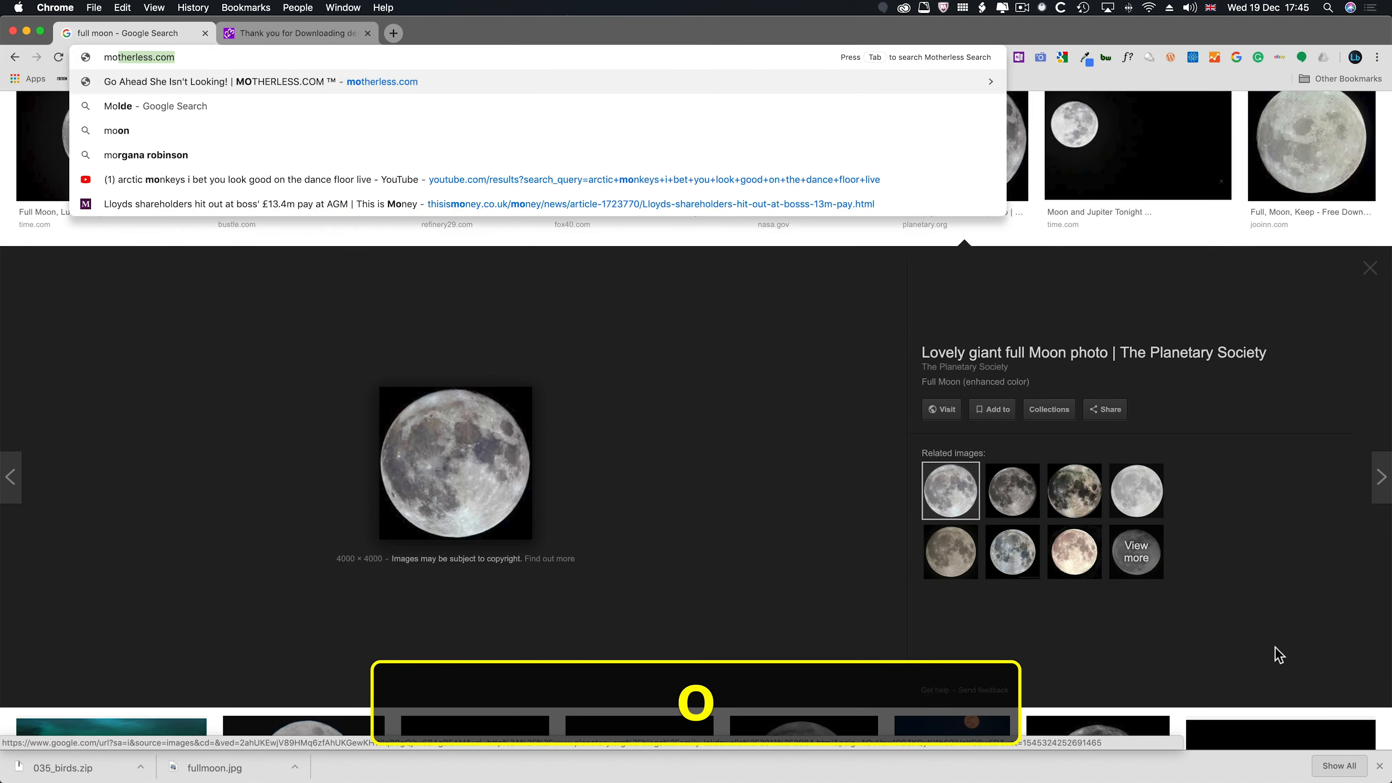
pyautogui.write('on pho')
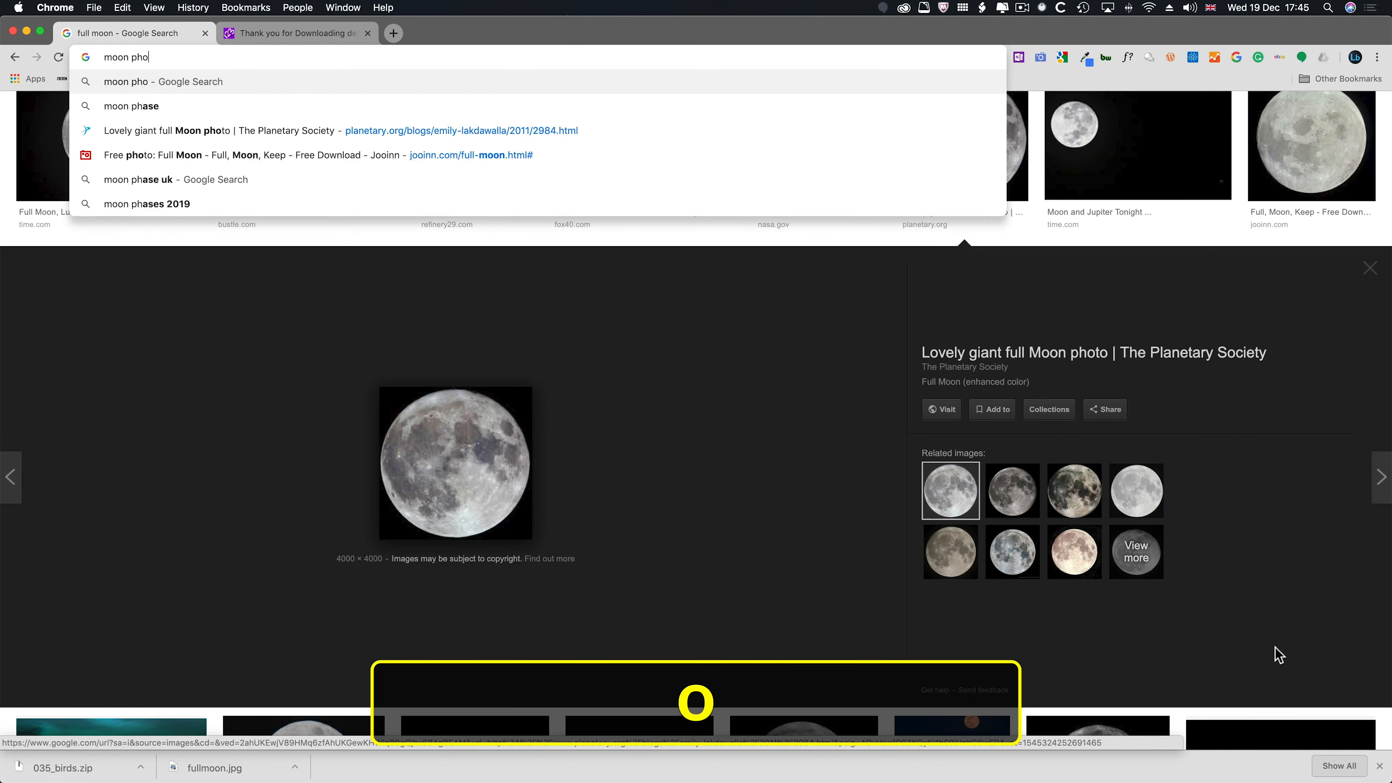
pyautogui.write('toshop bru')
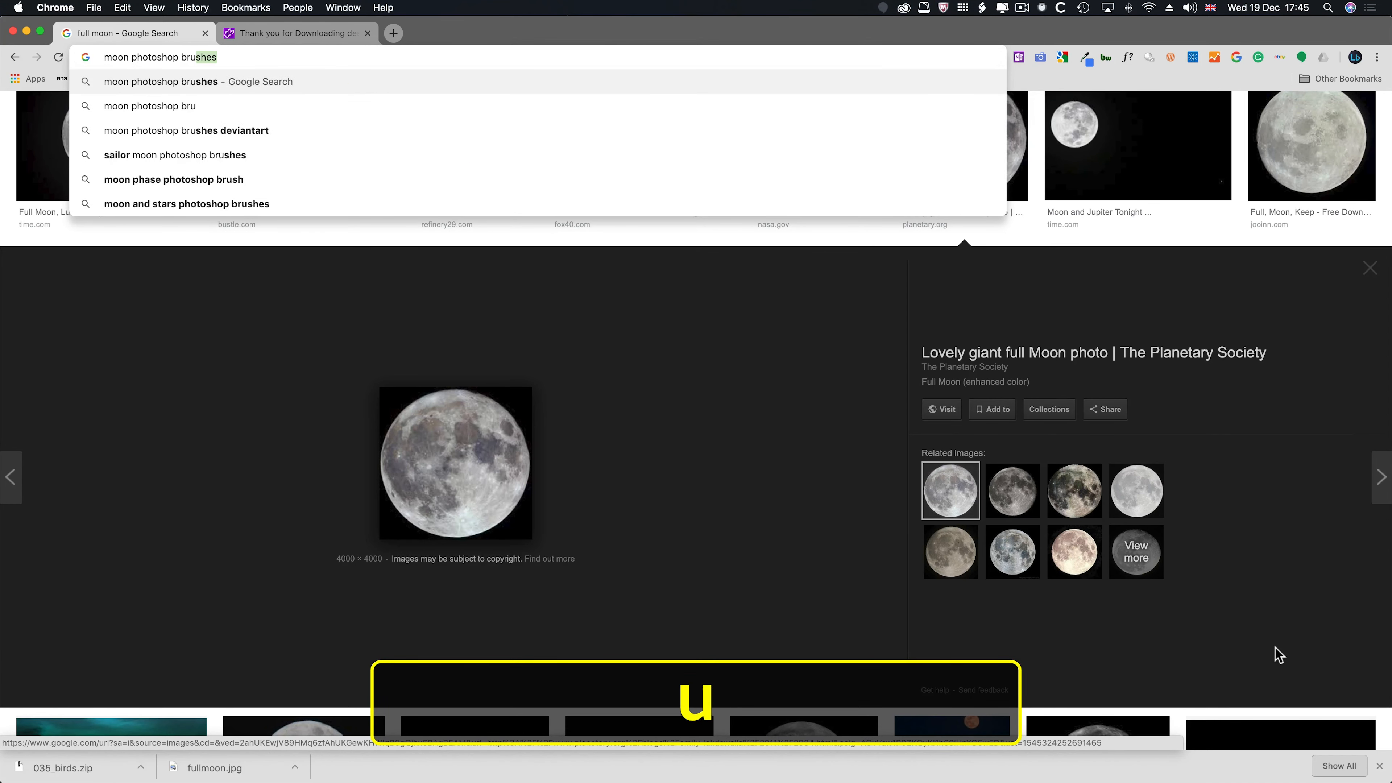
pyautogui.press('Return')
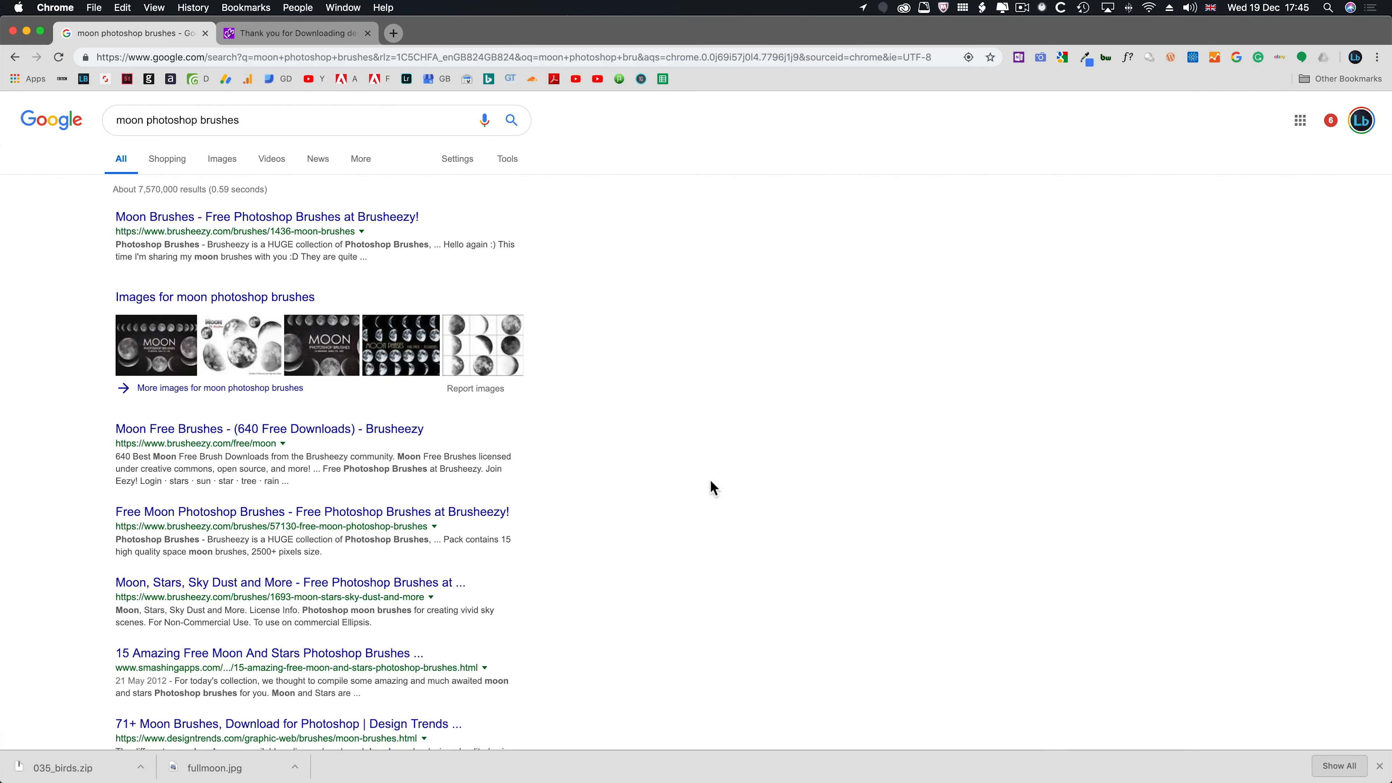
# - Open the Moon Brushes result on Brusheezy and save the free brush zip to the Downloads folder
pyautogui.click(214, 220)
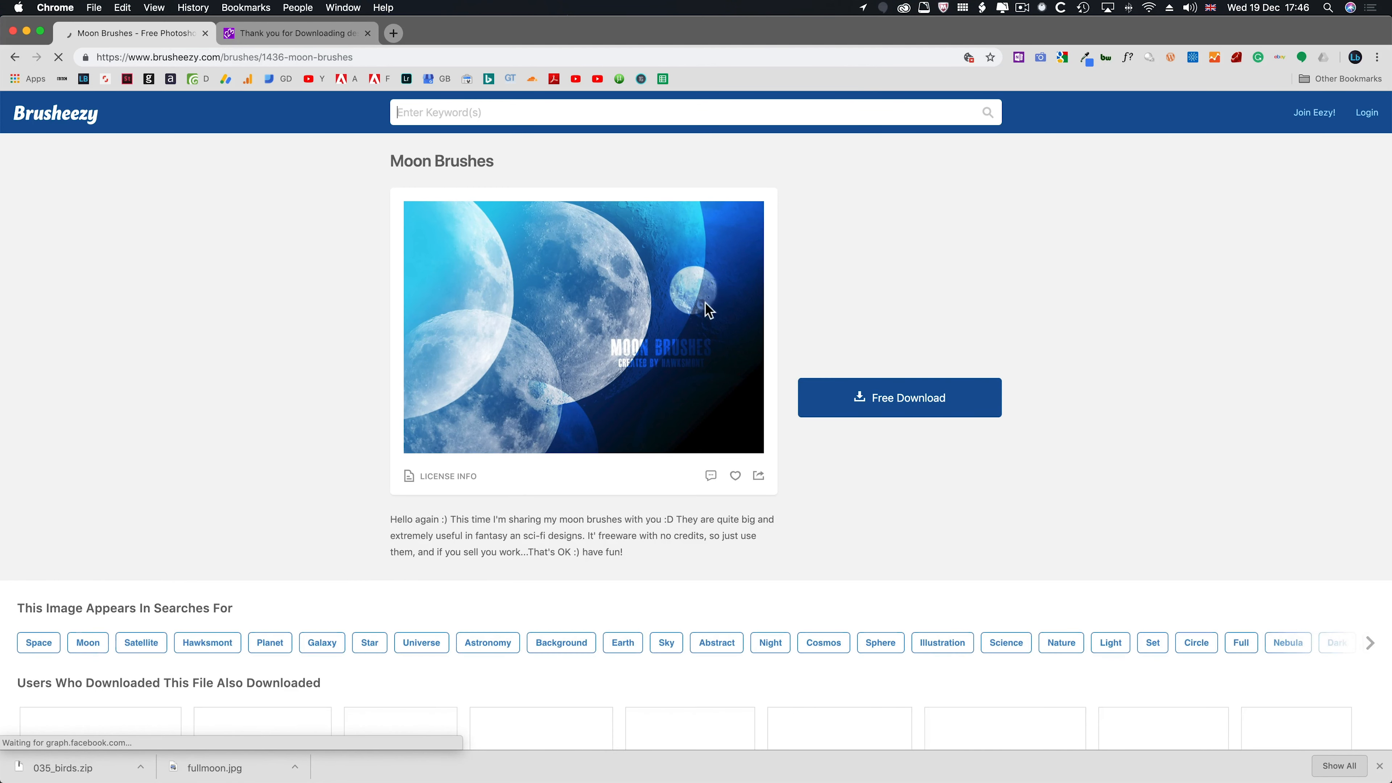
pyautogui.click(827, 405)
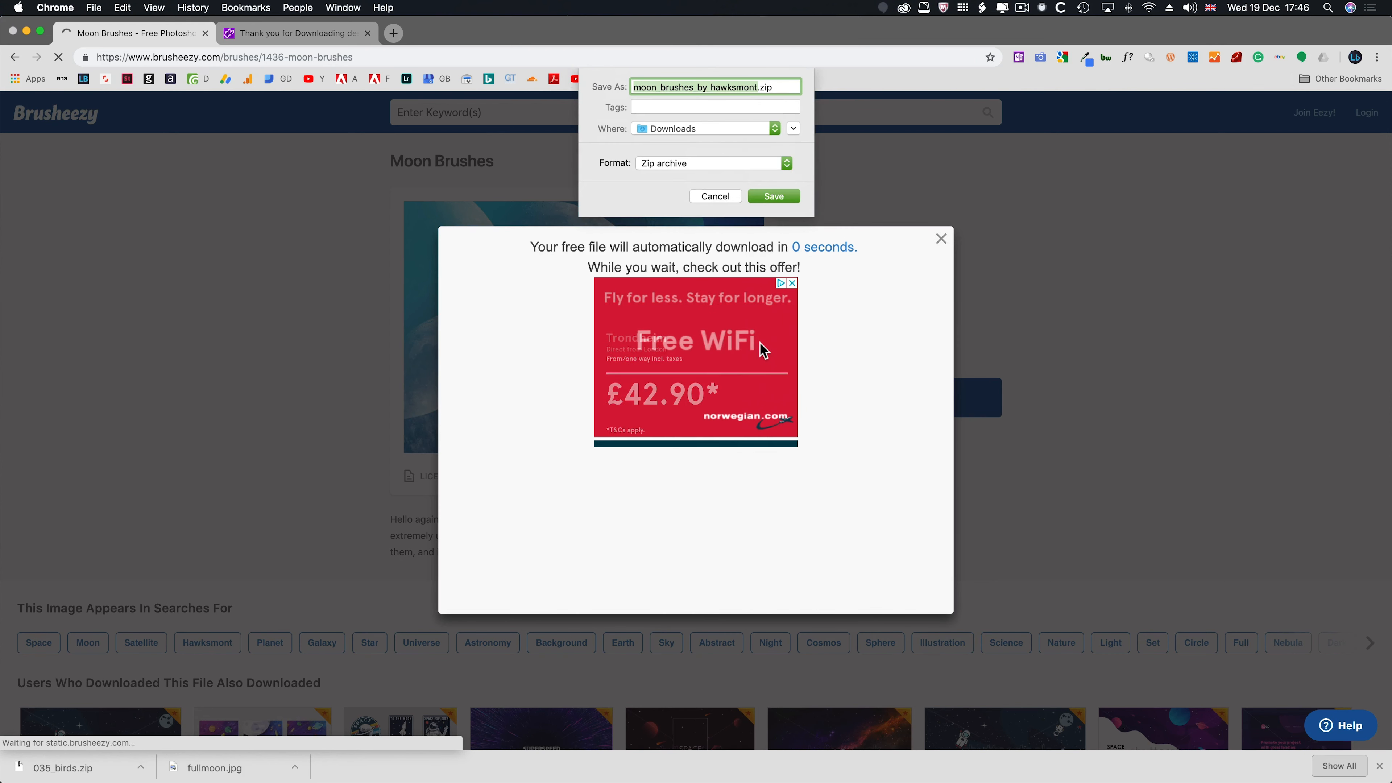
pyautogui.click(762, 196)
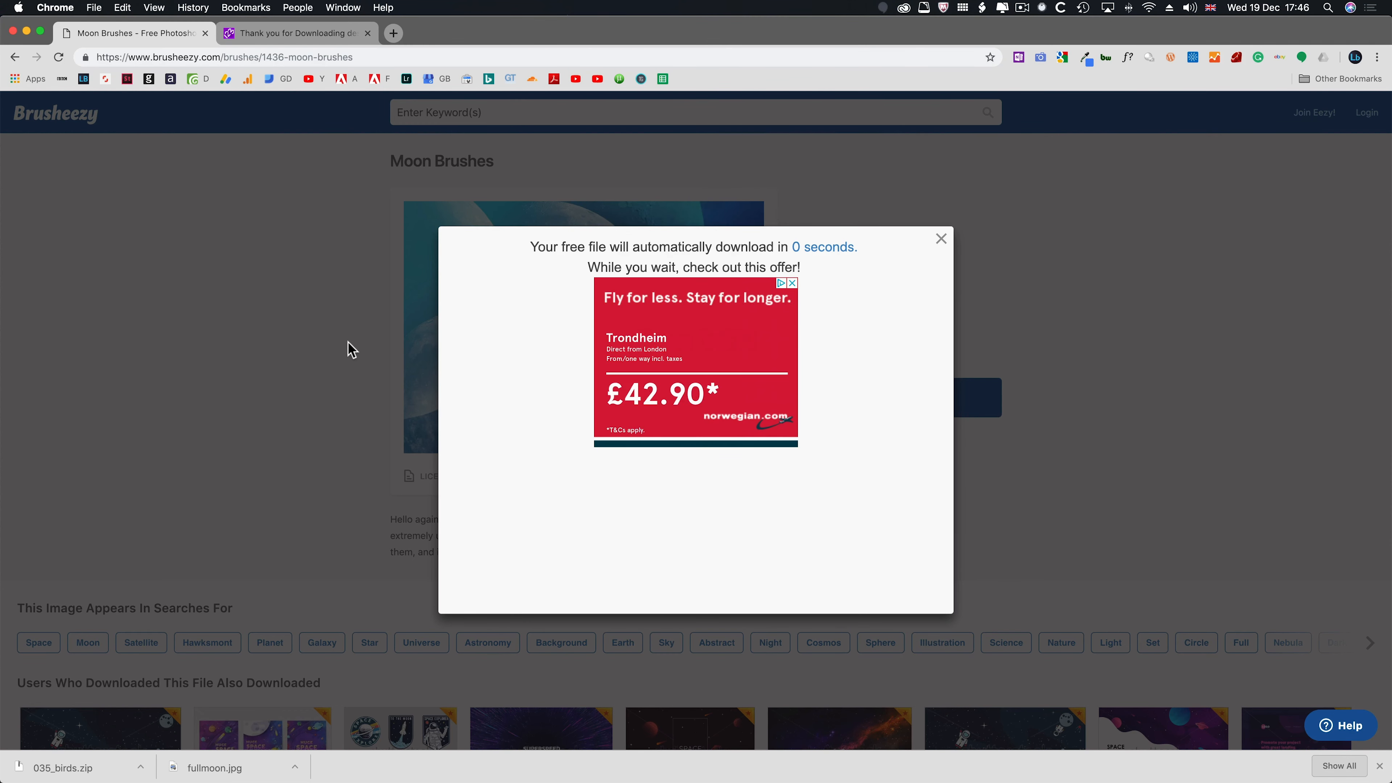
# - Switch to Finder, open the moon_brushes_by_hawksmont folder in Downloads and select its .abr brush file
pyautogui.press('super+Tab')
pyautogui.press('super+Tab')
pyautogui.press('super+Tab')
pyautogui.press('super+Tab')
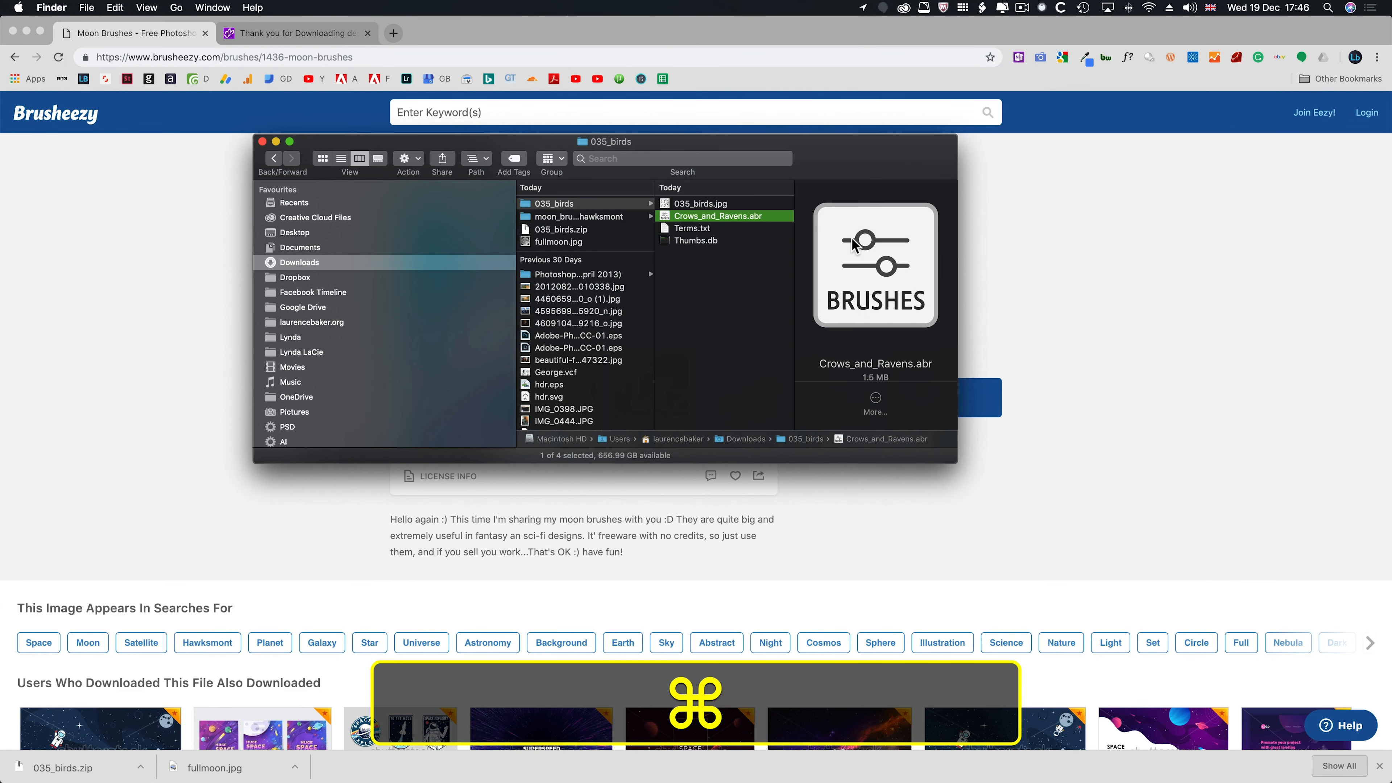
pyautogui.click(535, 215)
pyautogui.scroll(-1, 652, 226)
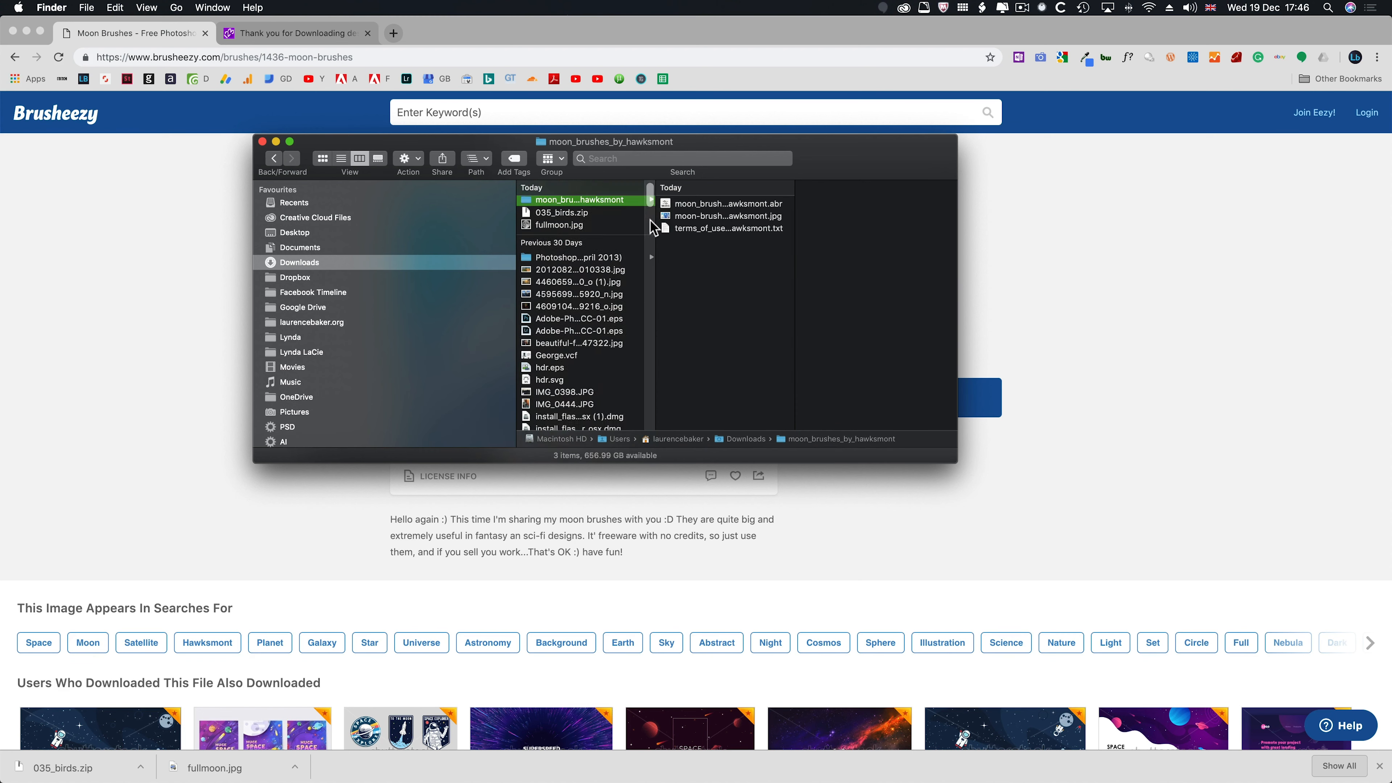
pyautogui.click(722, 206)
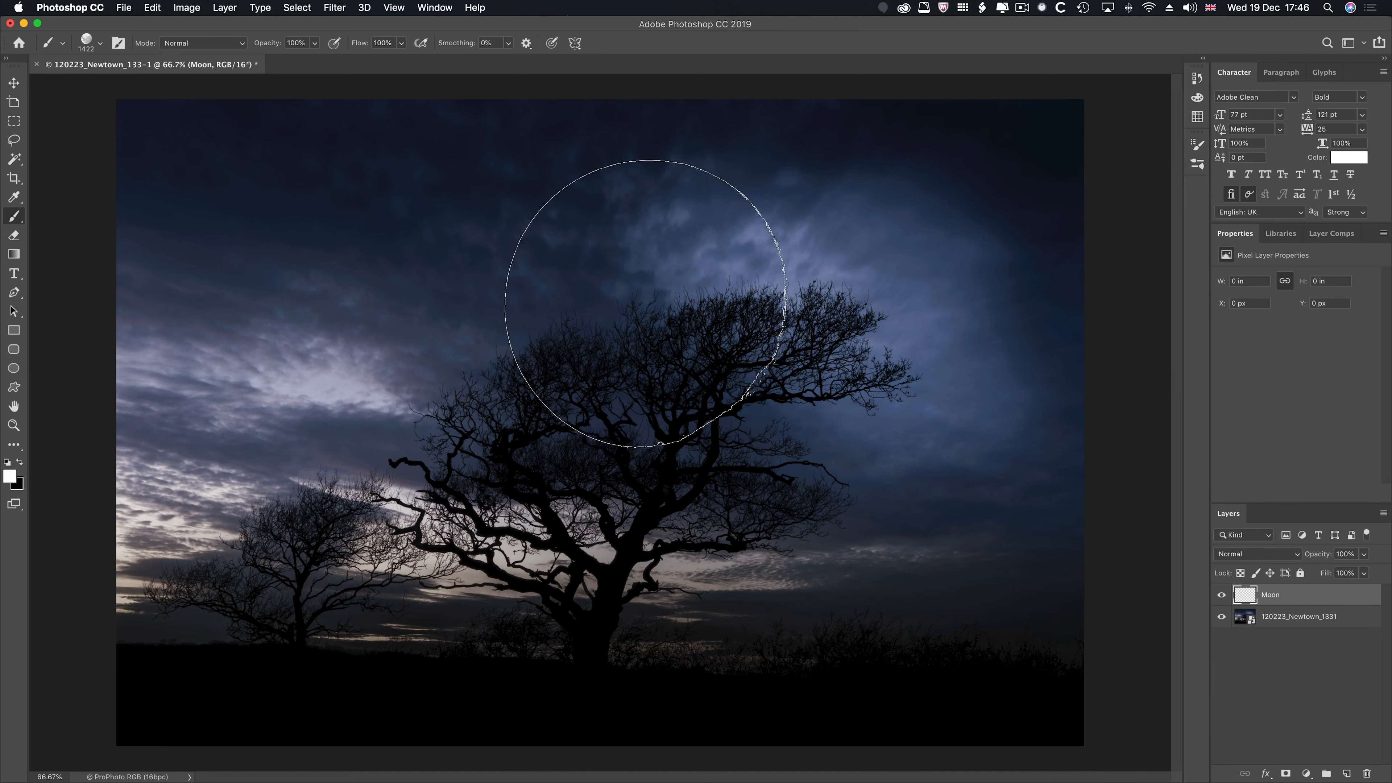
# - Back in Photoshop, examine the loaded brush groups and locate the Import Brushes command without running it
pyautogui.press('F5')
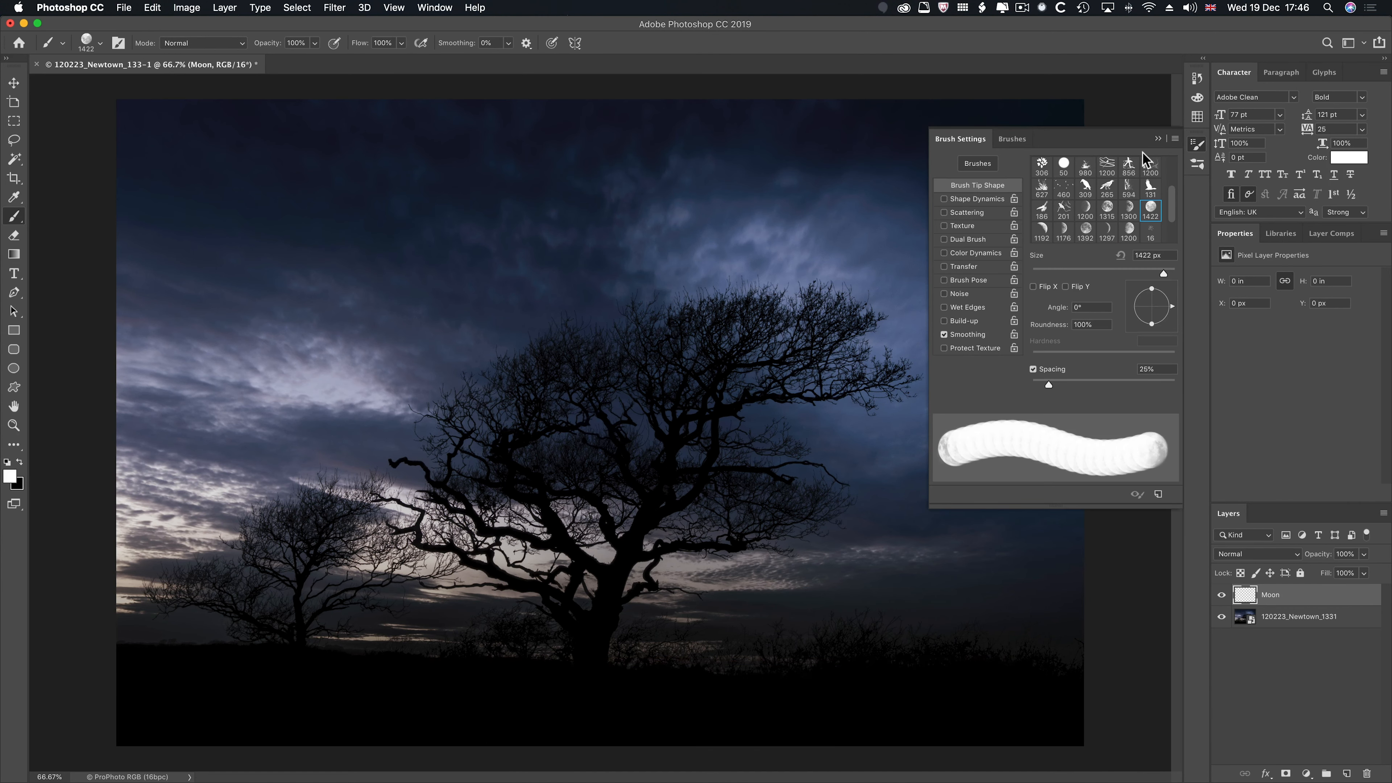
pyautogui.click(1012, 139)
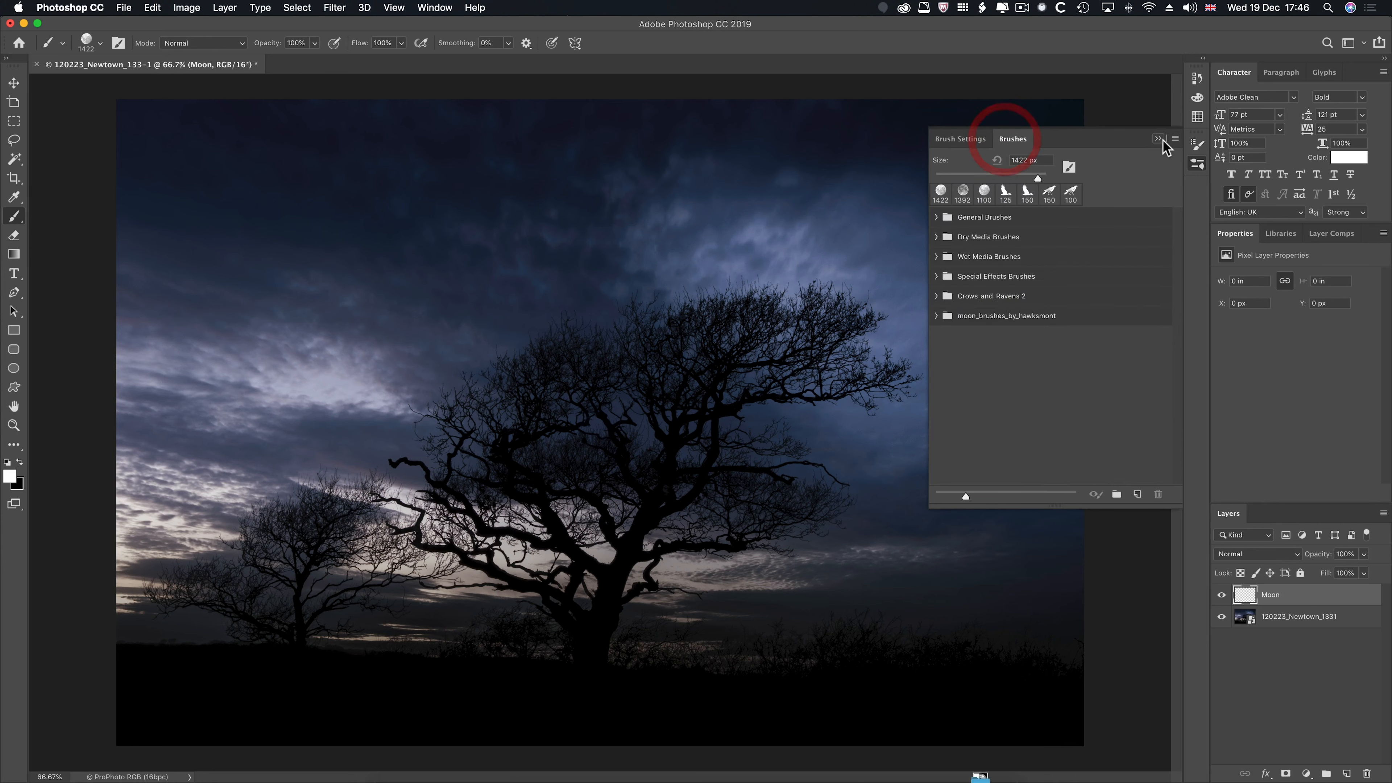
pyautogui.click(1175, 138)
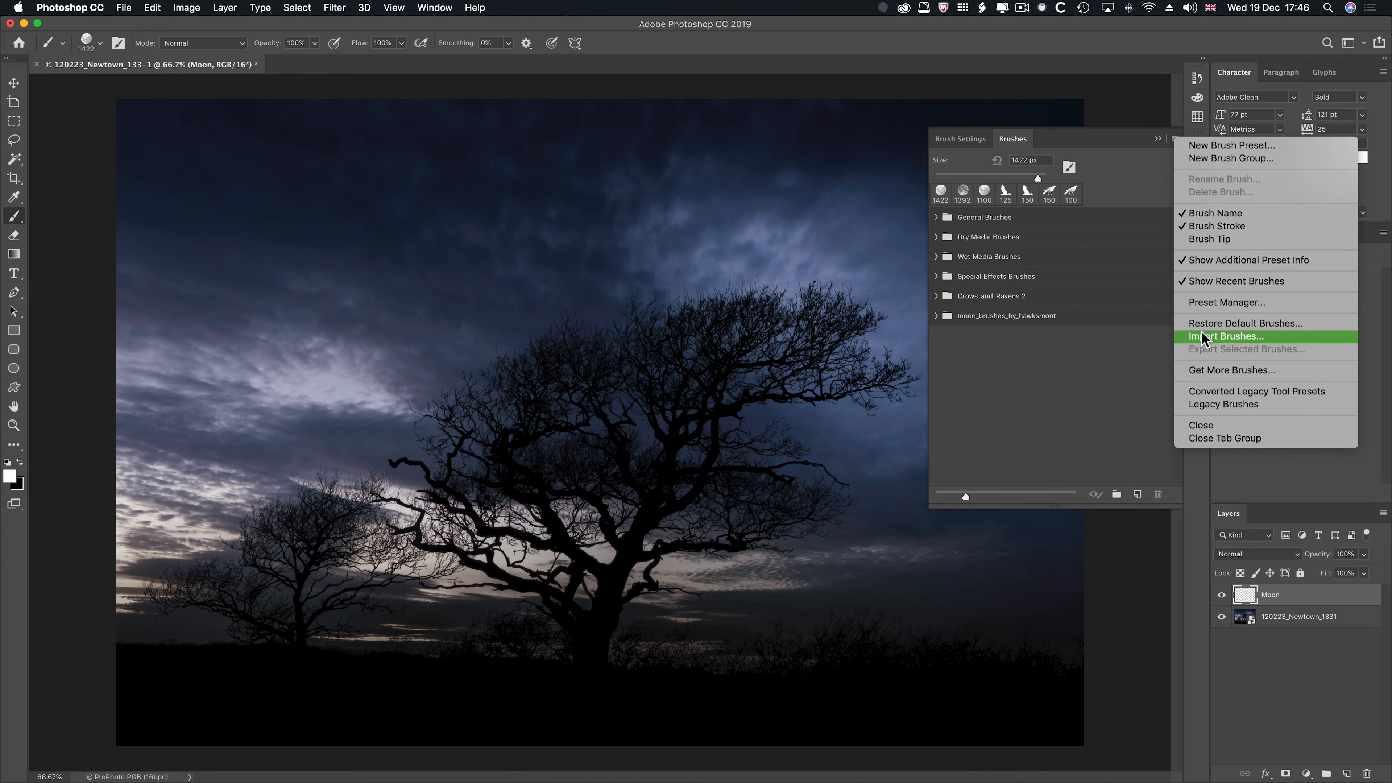
pyautogui.click(1080, 392)
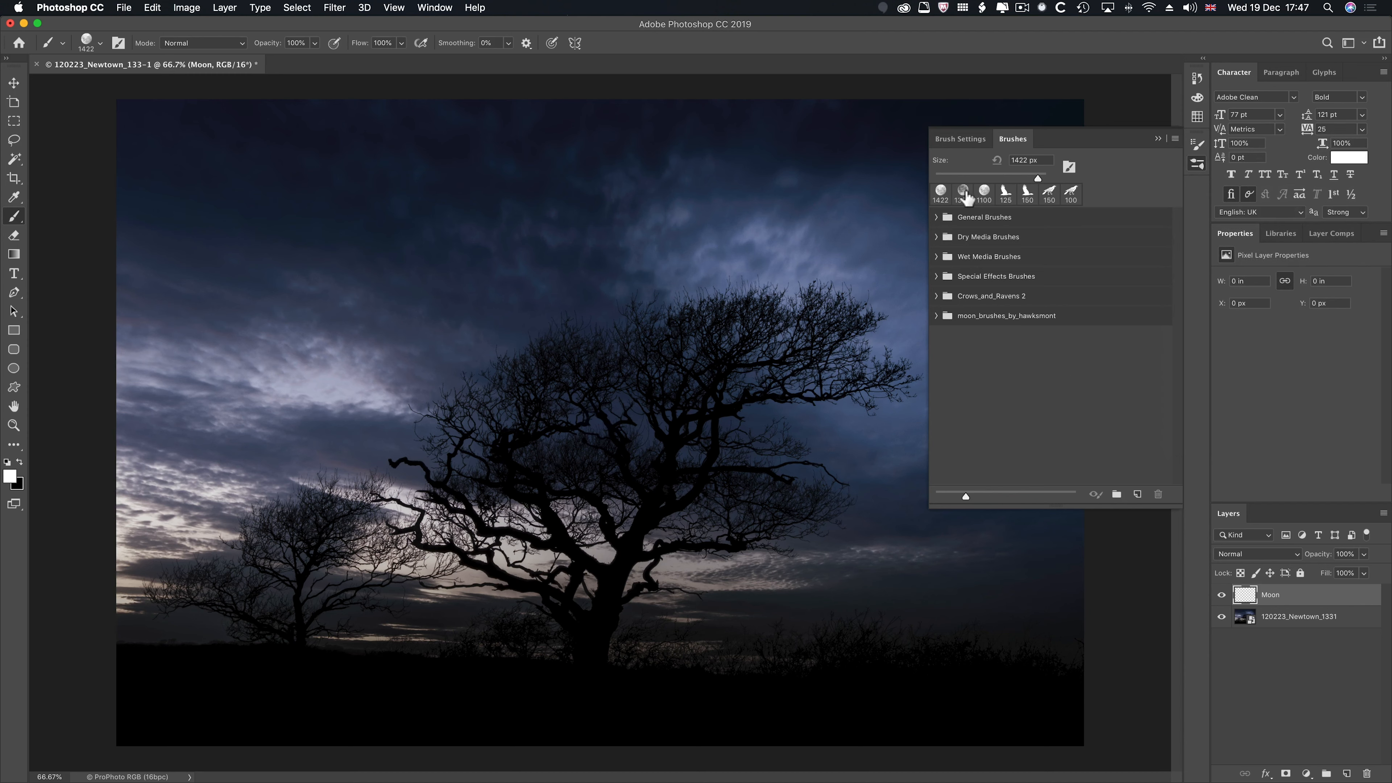
# - Stamp one white full moon on the Moon layer over the tree's upper-right branches with the 1422 px moon brush tip
pyautogui.click(968, 141)
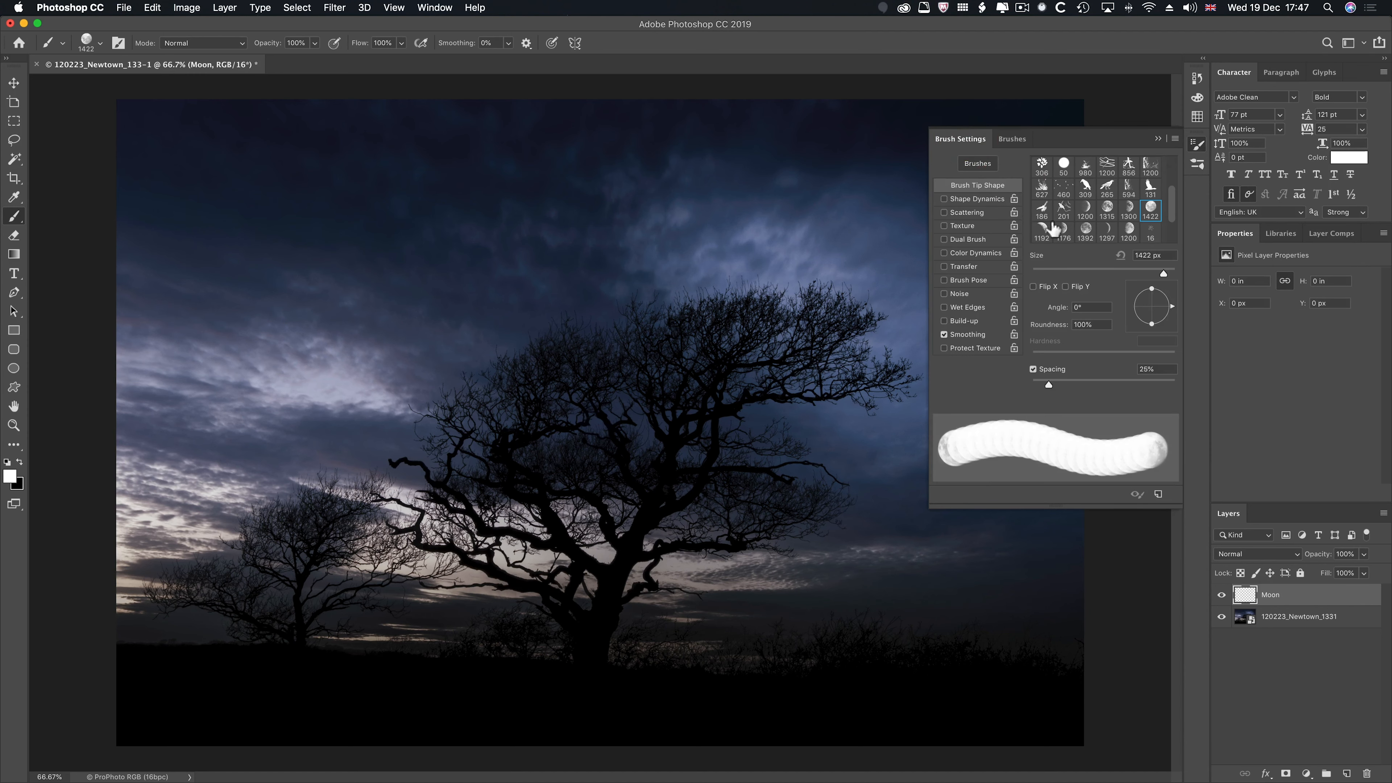
pyautogui.click(828, 309)
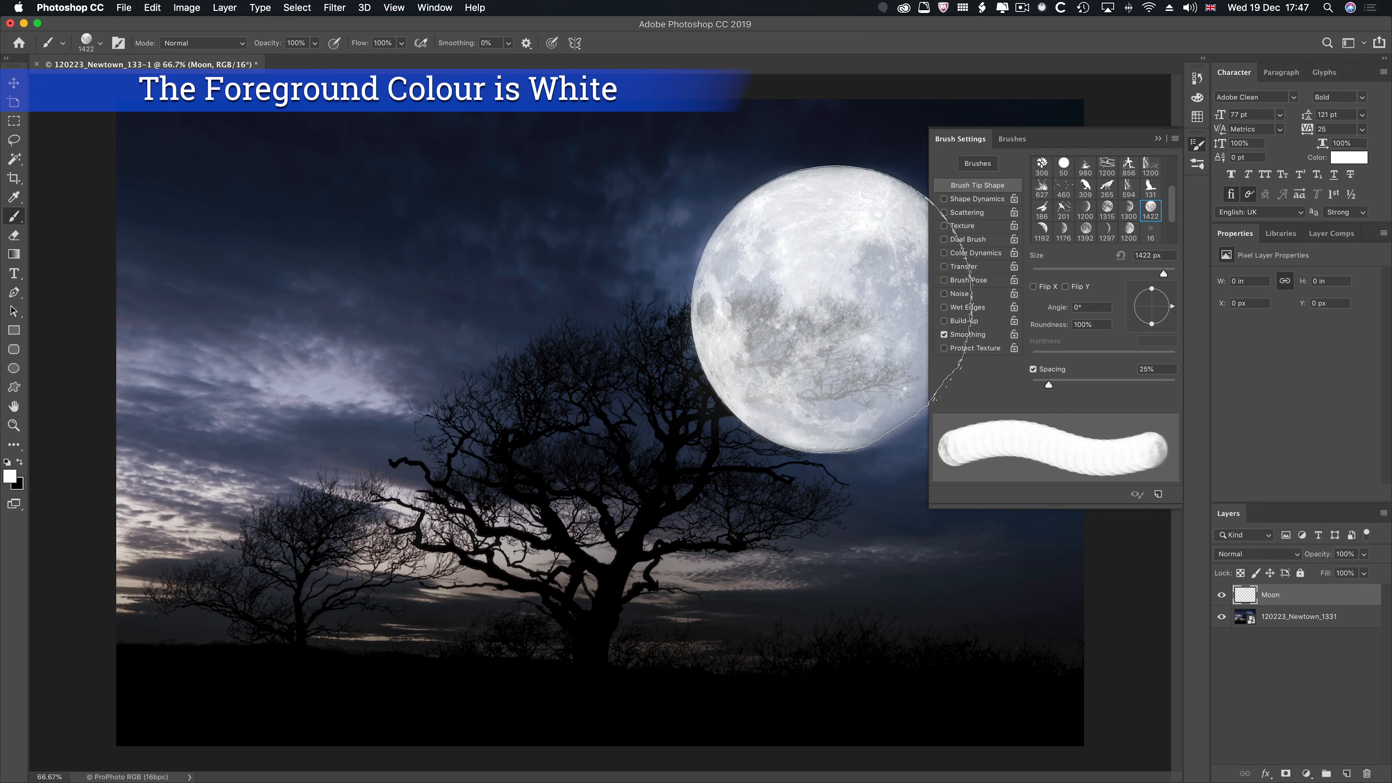
pyautogui.click(1156, 139)
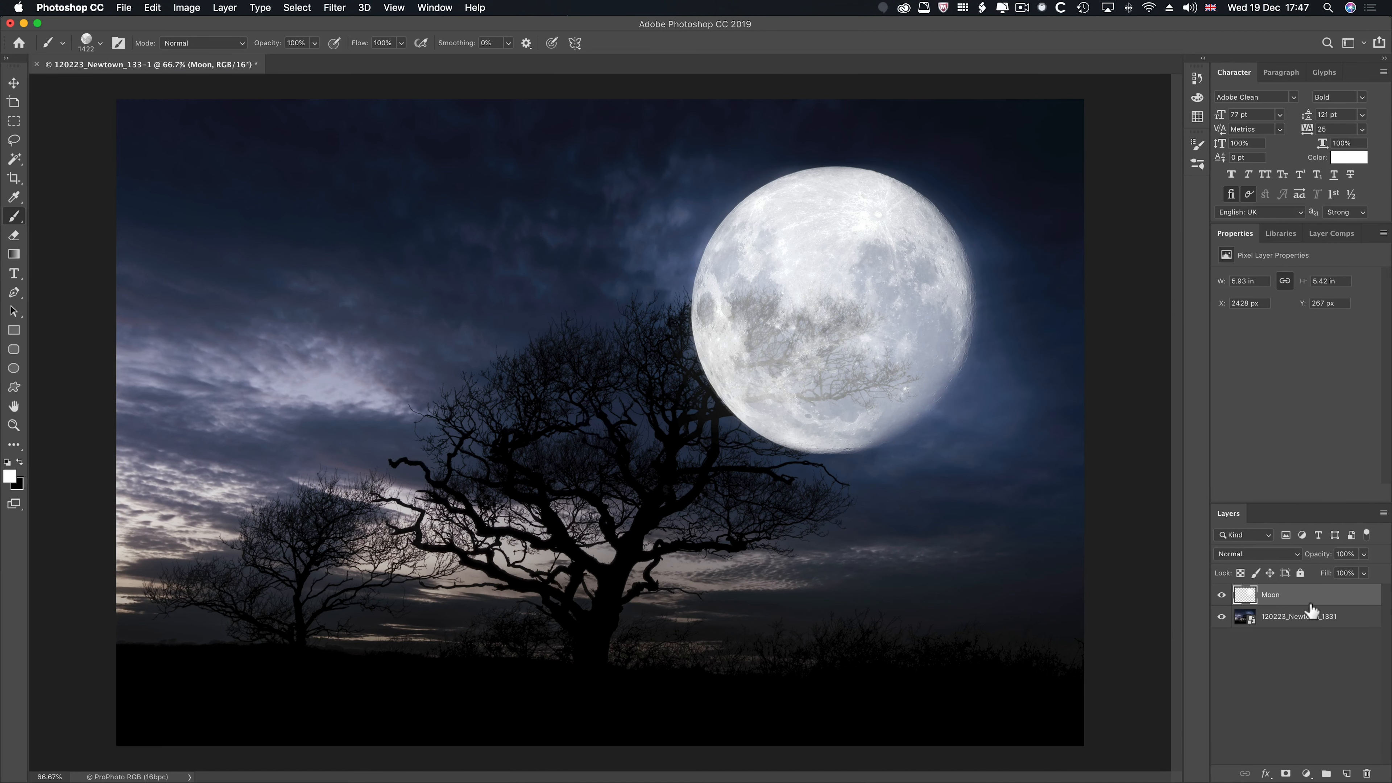
# - Split the Moon layer's Blend If black point for the Underlying Layer to 1 / 58, apply it, and hide the layer
pyautogui.doubleClick(1316, 594)
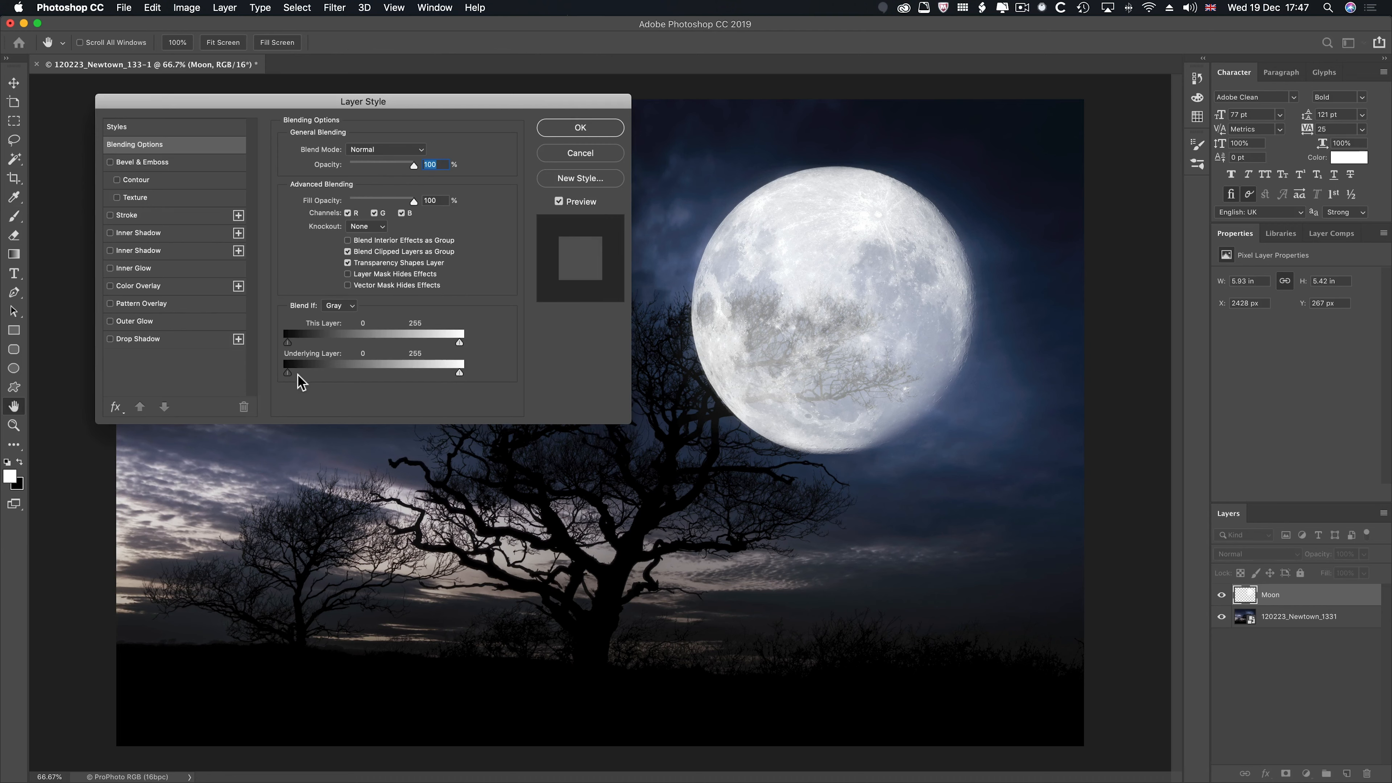
pyautogui.moveTo(289, 373)
pyautogui.mouseDown()
pyautogui.moveTo(327, 374)
pyautogui.moveTo(290, 372)
pyautogui.mouseUp()
pyautogui.press('alt')
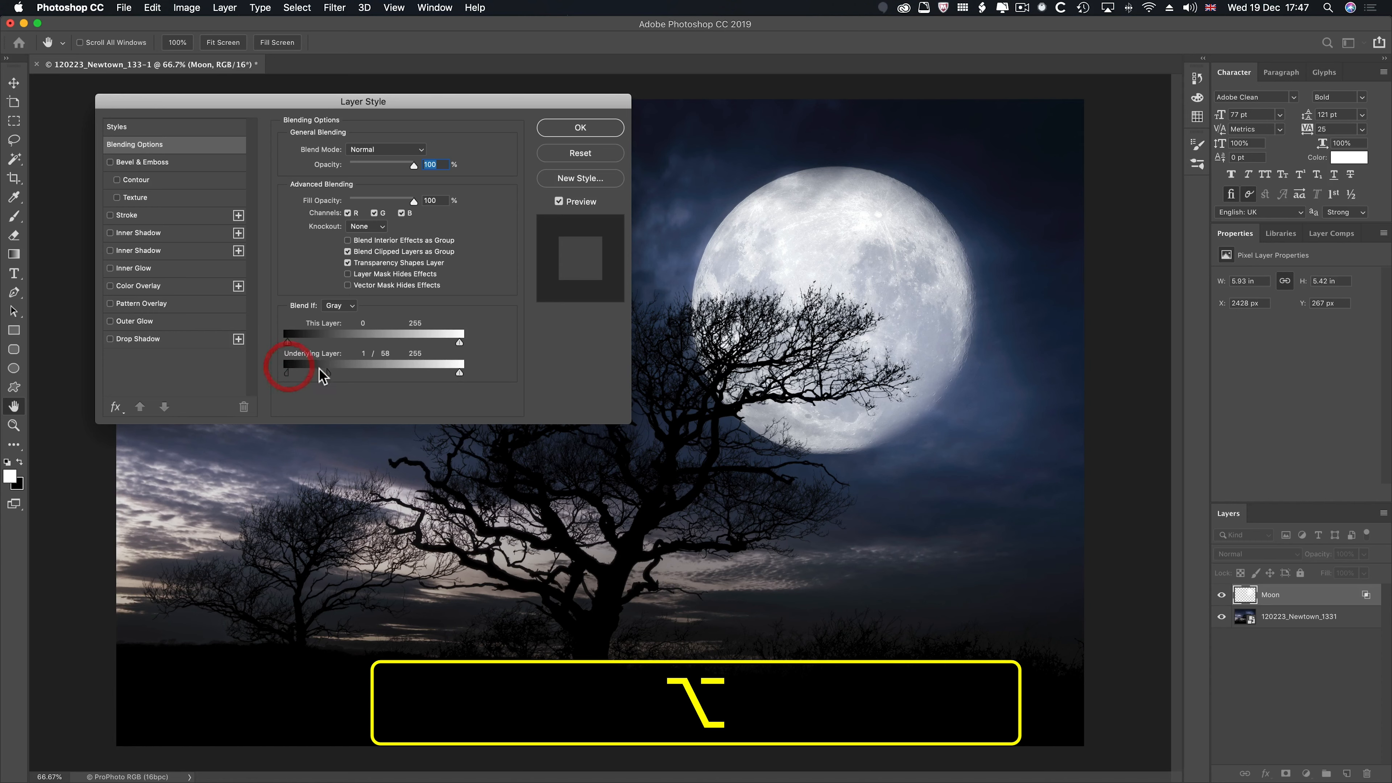
pyautogui.click(589, 128)
pyautogui.press('b')
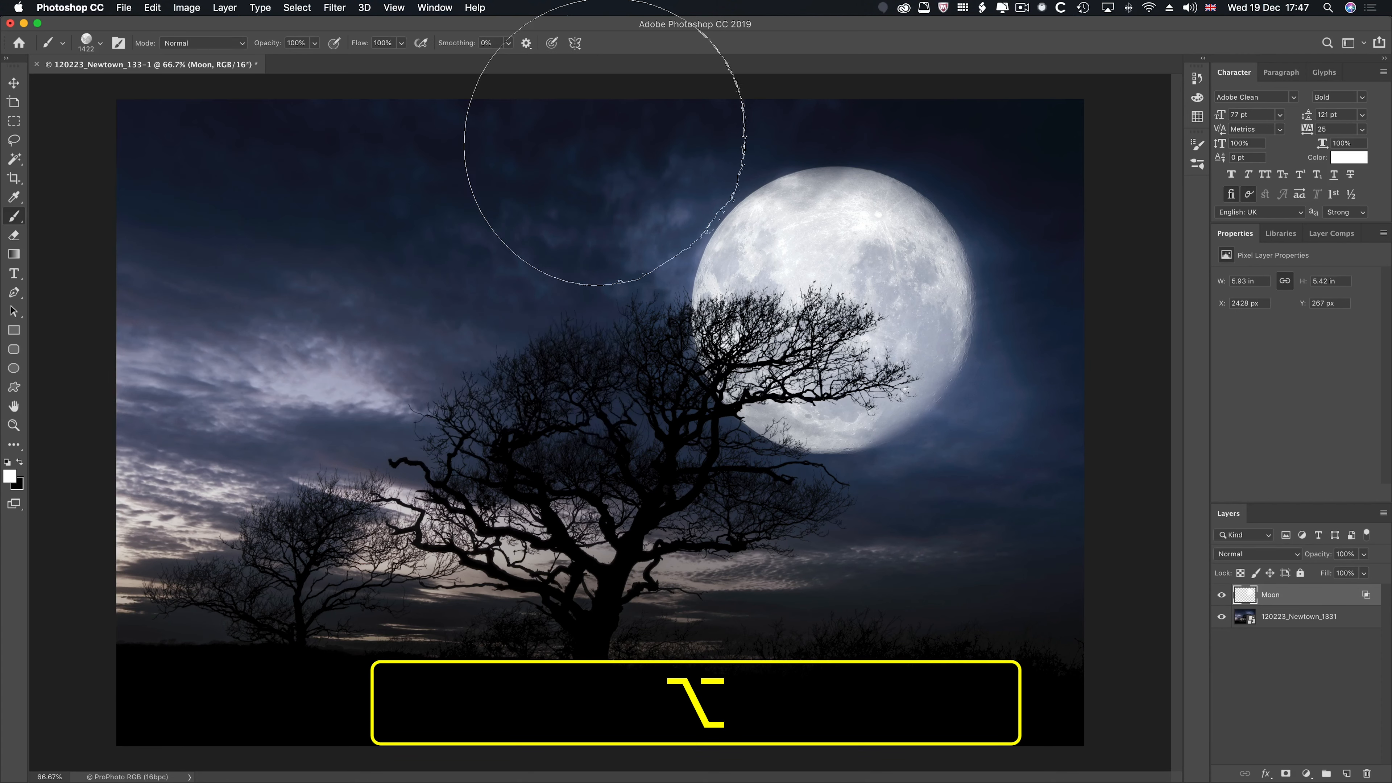
pyautogui.click(1220, 596)
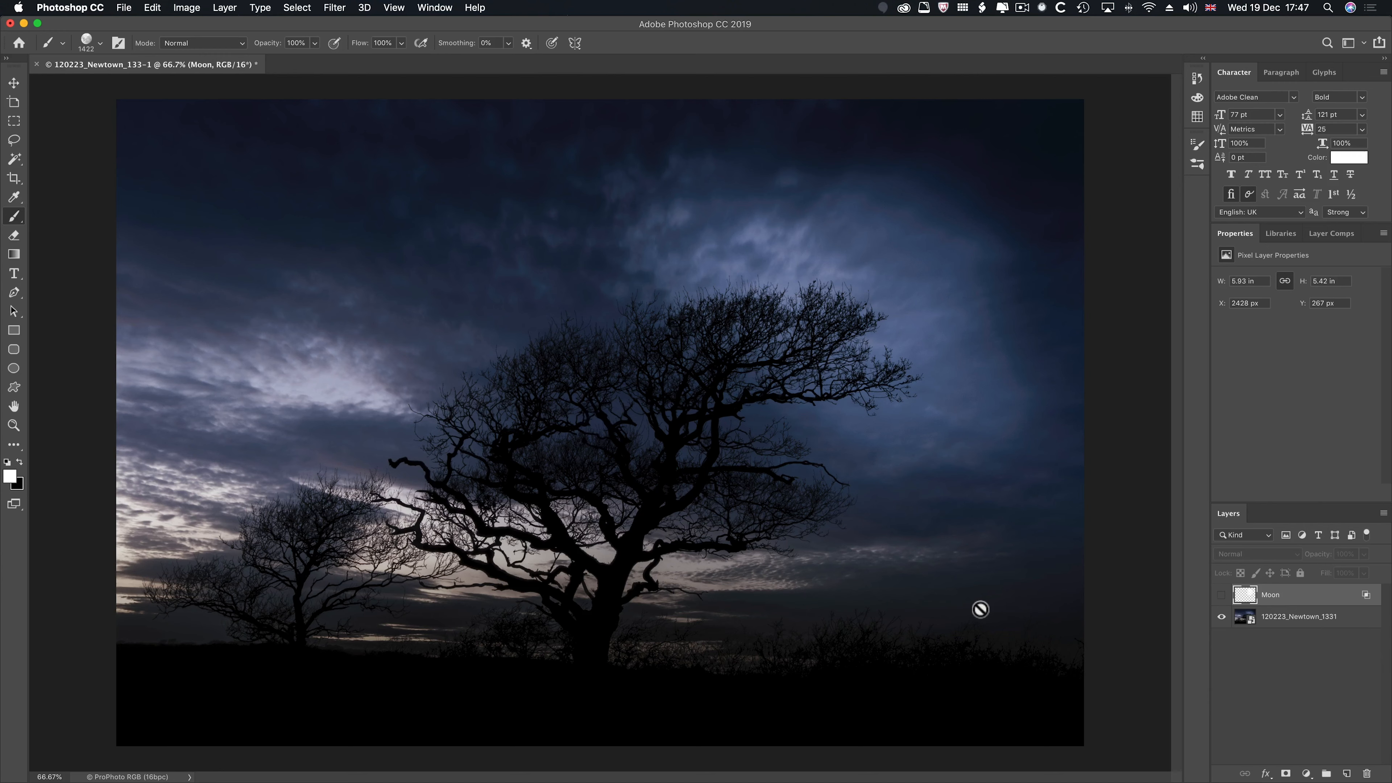
# - Switch to Chrome and run a Google image search for full moon
pyautogui.press('super+Tab')
pyautogui.press('super+Tab')
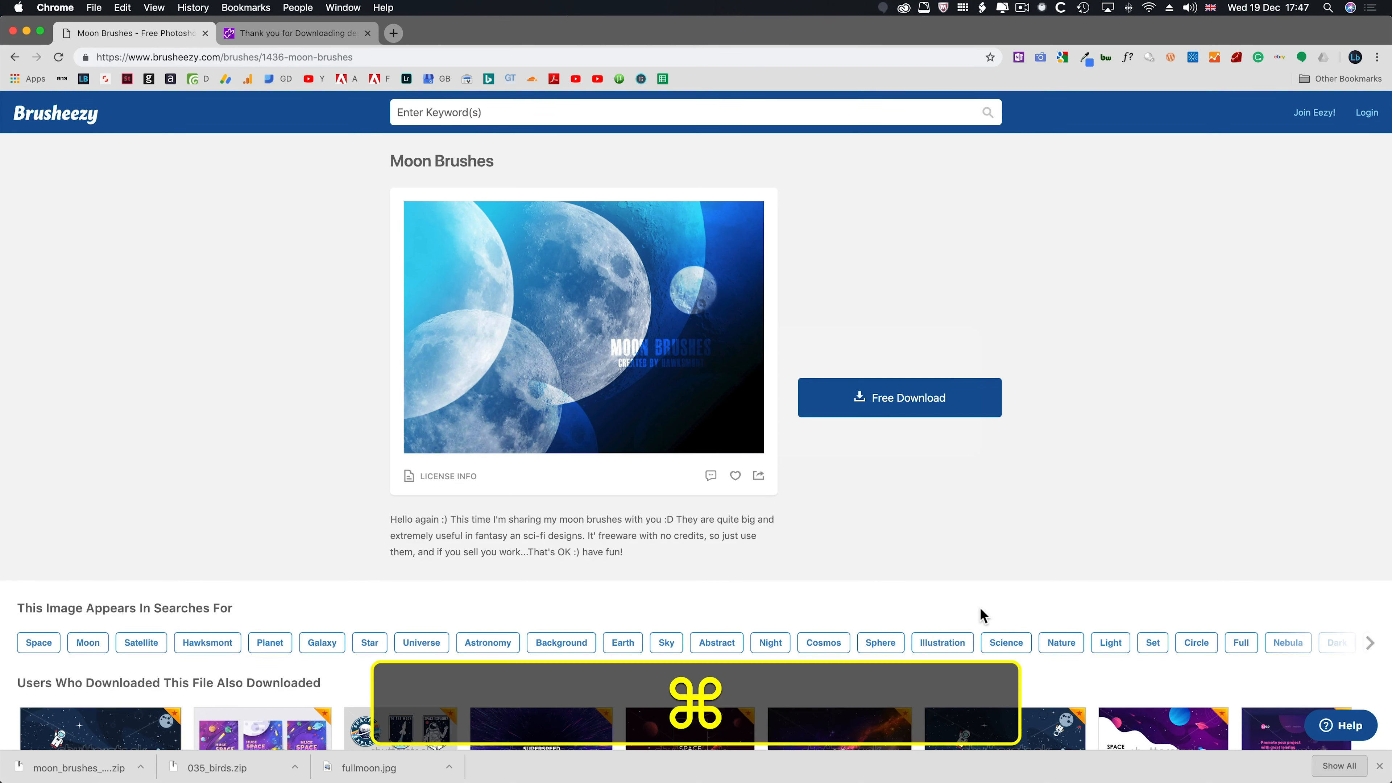
pyautogui.press('super+l')
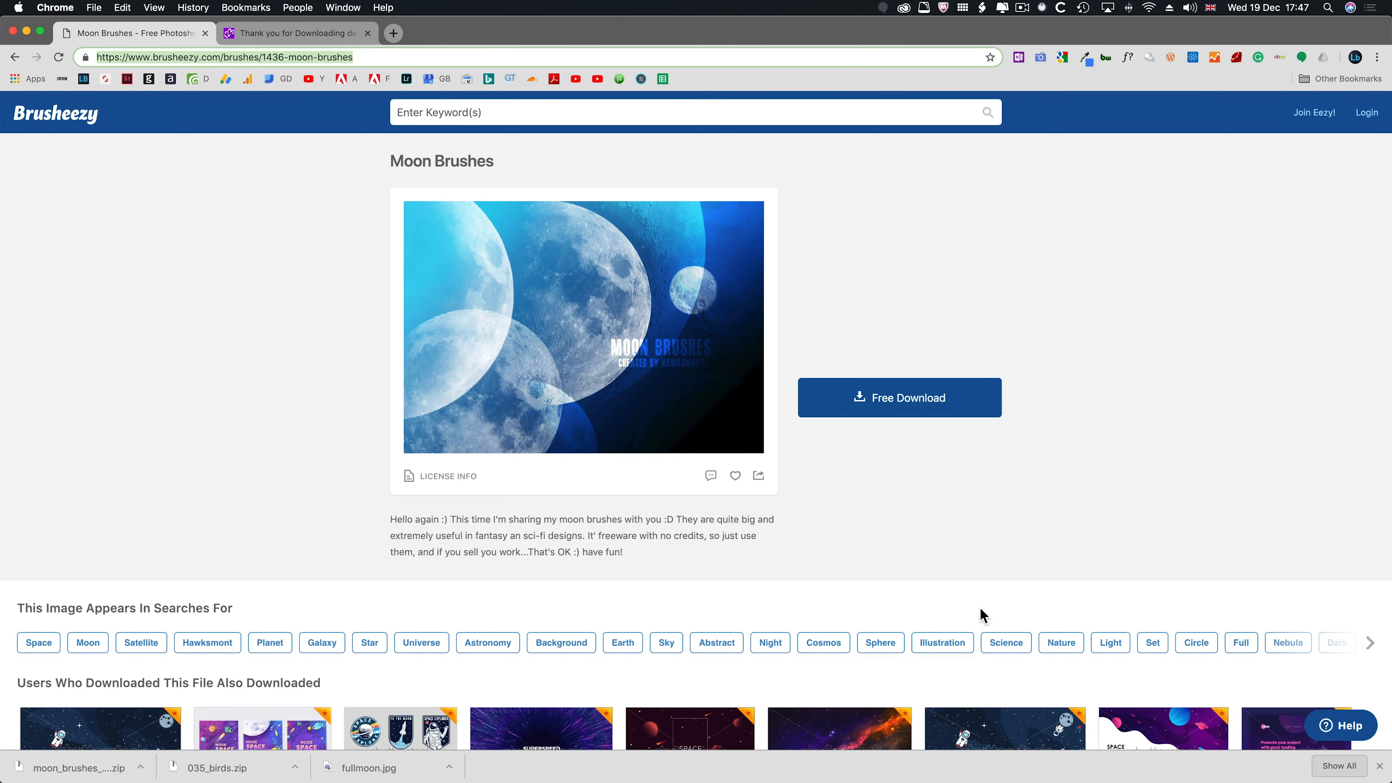
pyautogui.write('full')
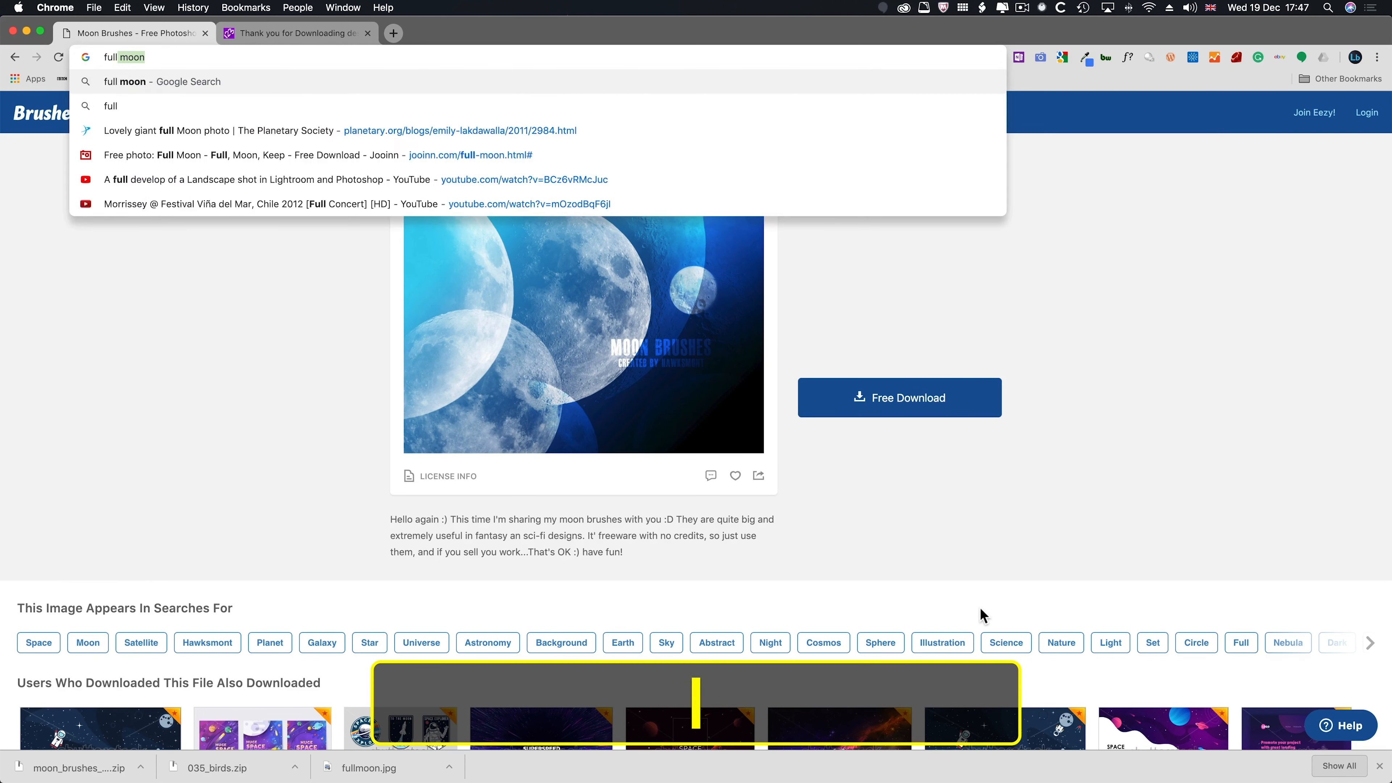
pyautogui.press('Return')
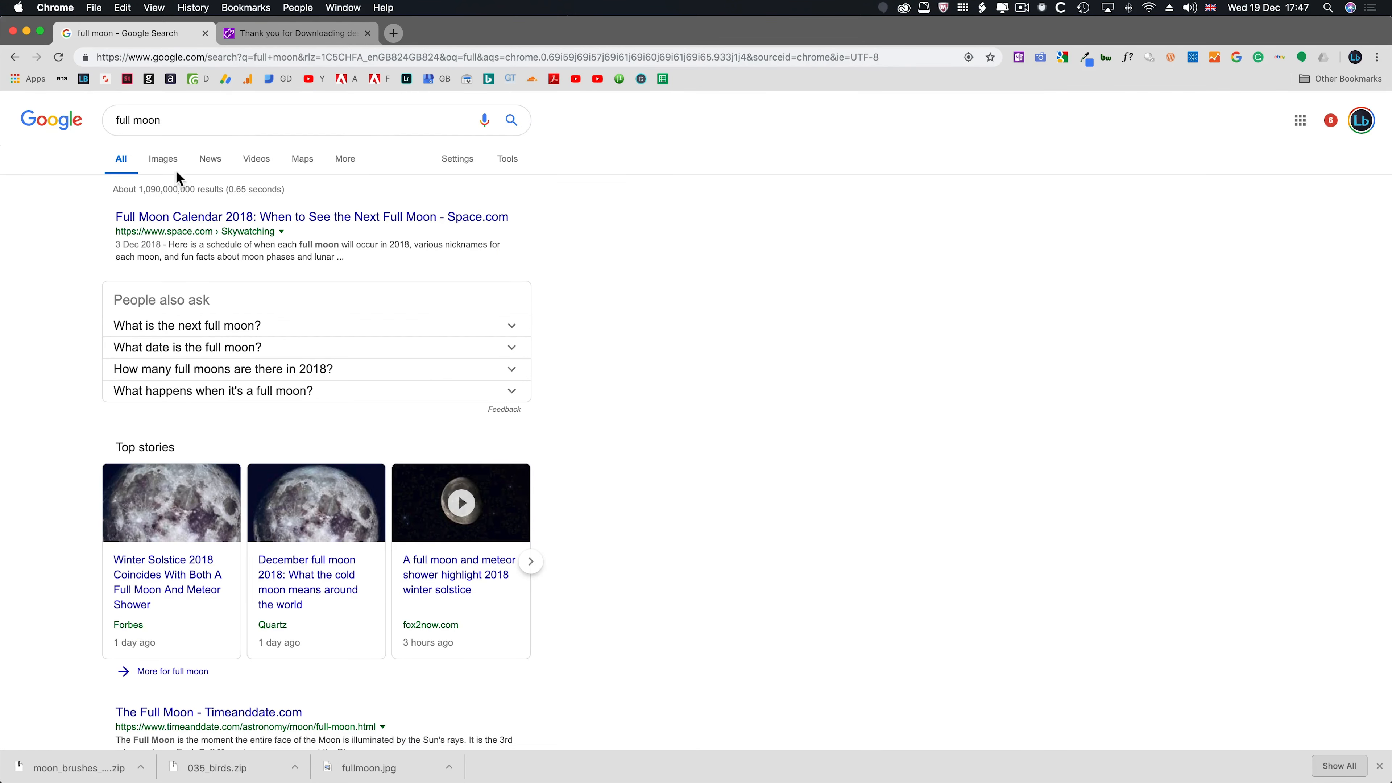
pyautogui.click(173, 168)
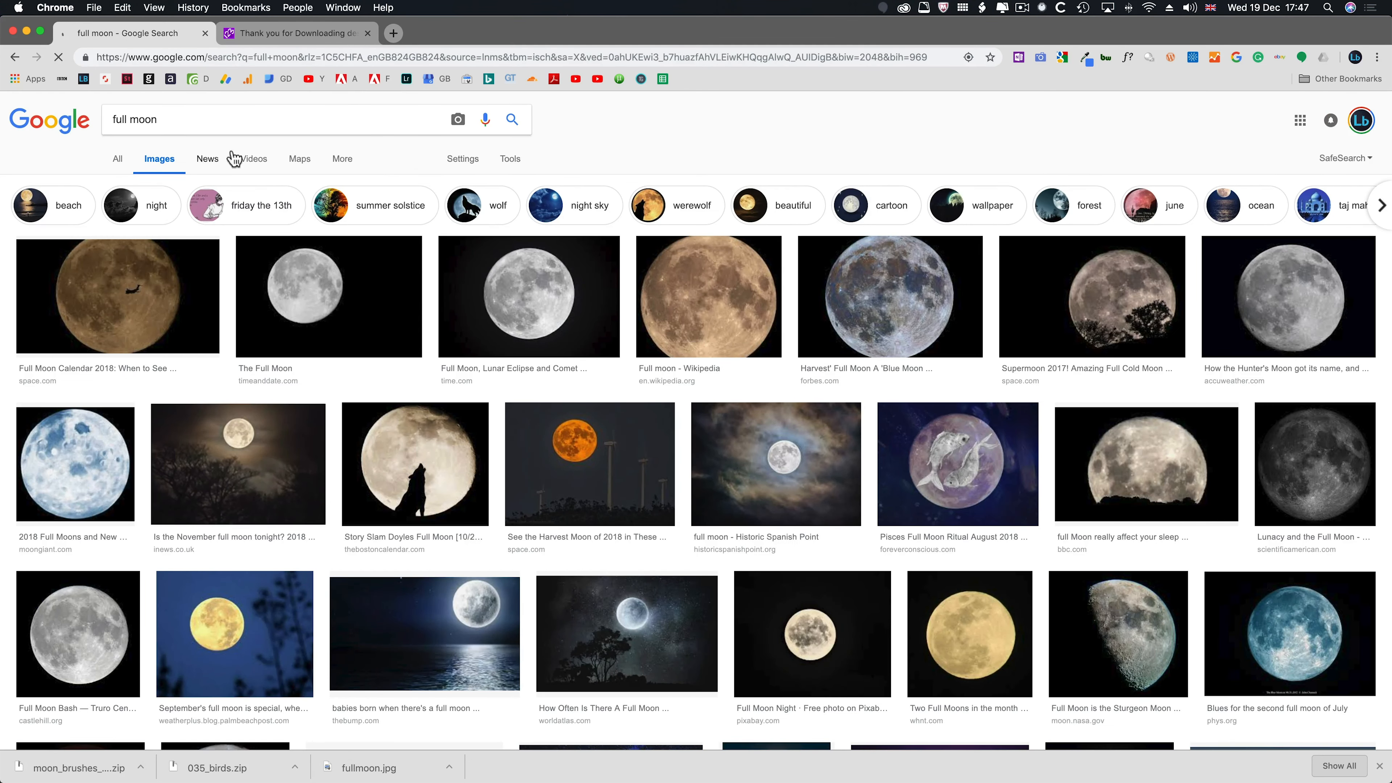
# - Limit the image results to larger than 4 MP (2272×1704) and open the Planetary Society page with the giant full Moon photo
pyautogui.click(509, 162)
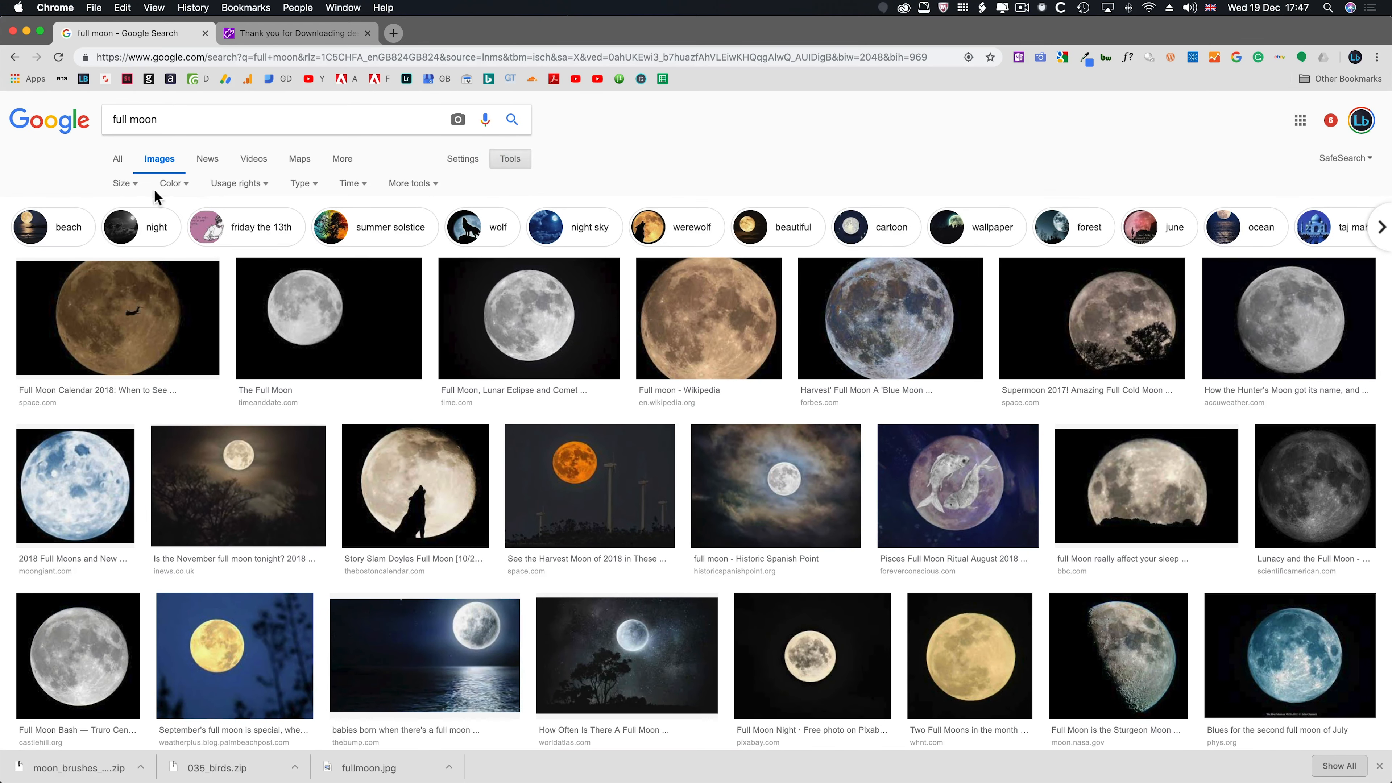
pyautogui.click(130, 187)
pyautogui.moveTo(134, 283)
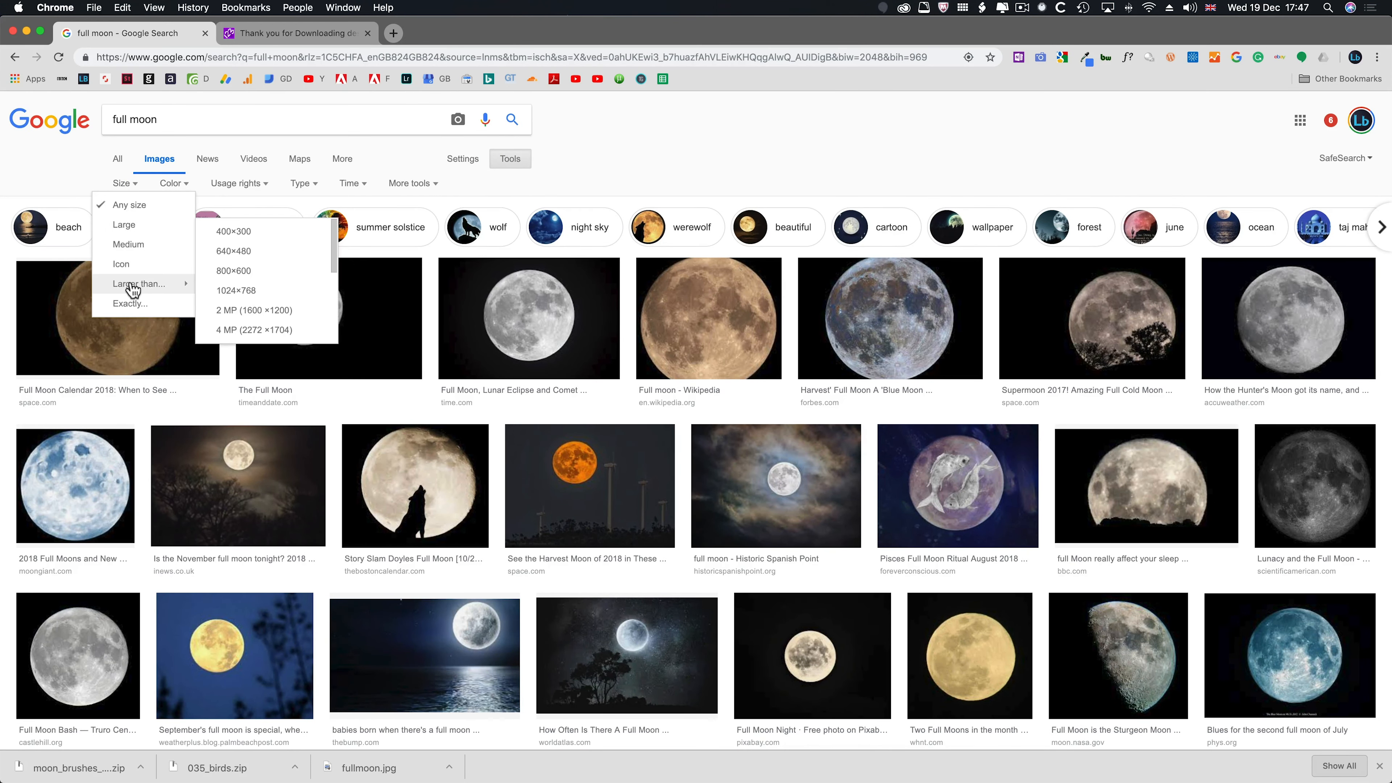
pyautogui.click(236, 329)
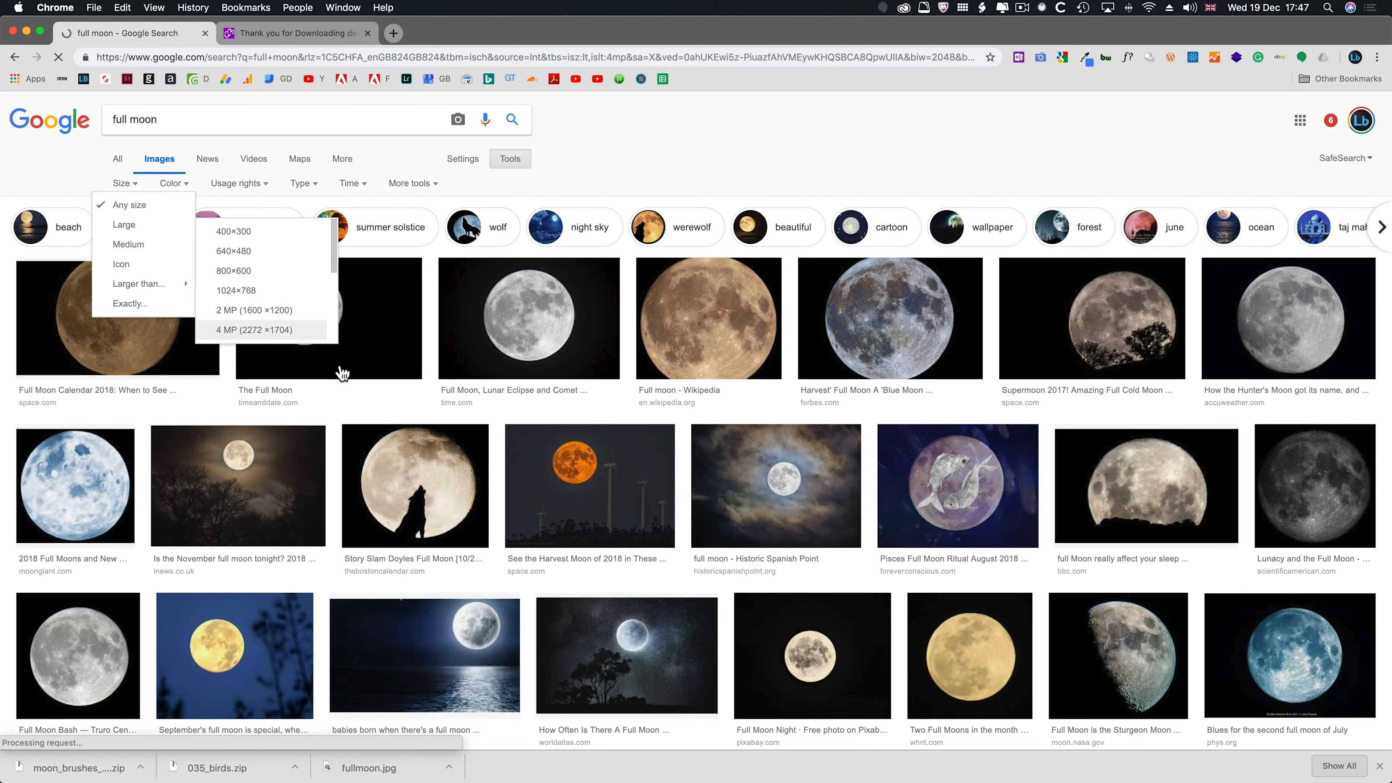
pyautogui.click(629, 324)
pyautogui.click(975, 333)
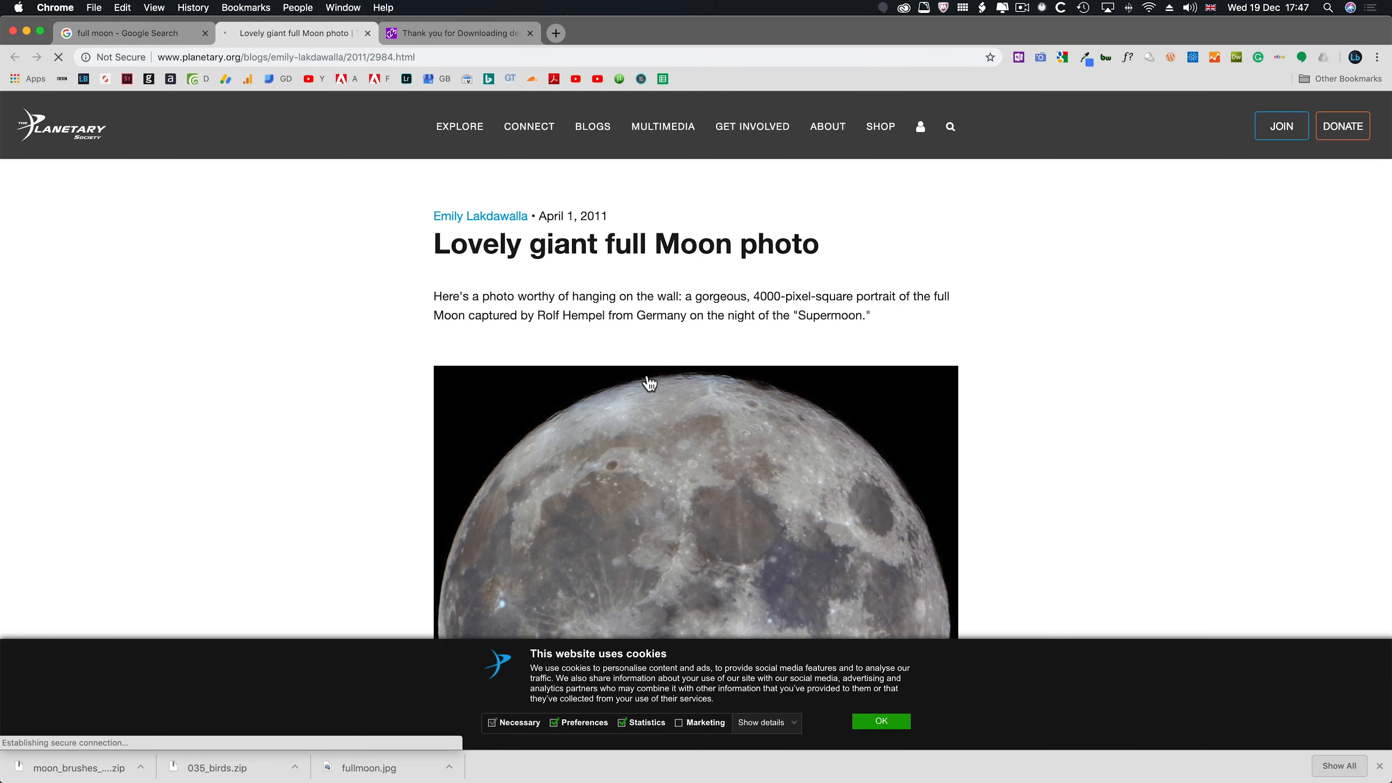
# - Save the full Moon photo to Downloads as fullmoon.jpg, replacing the existing file of that name
pyautogui.scroll(-3, 651, 384)
pyautogui.rightClick(646, 379)
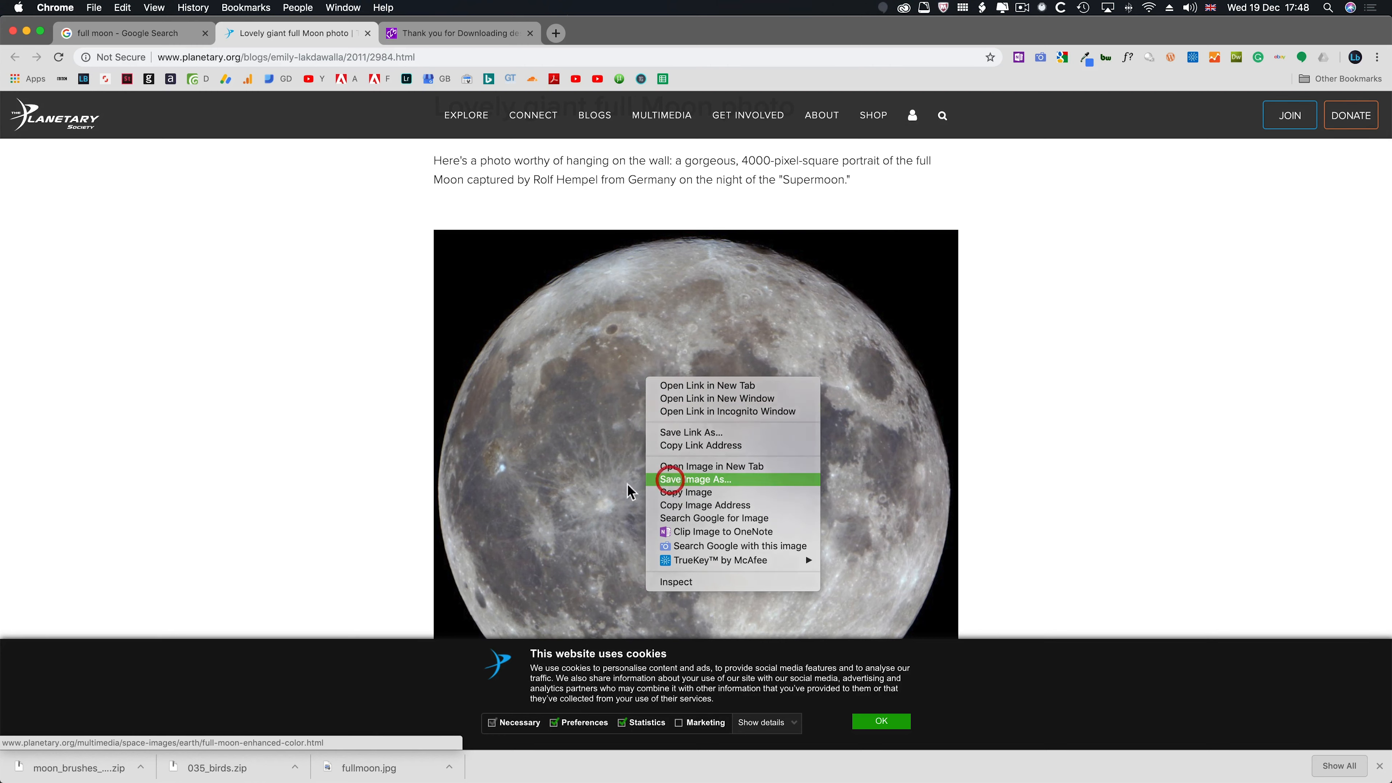
pyautogui.click(672, 479)
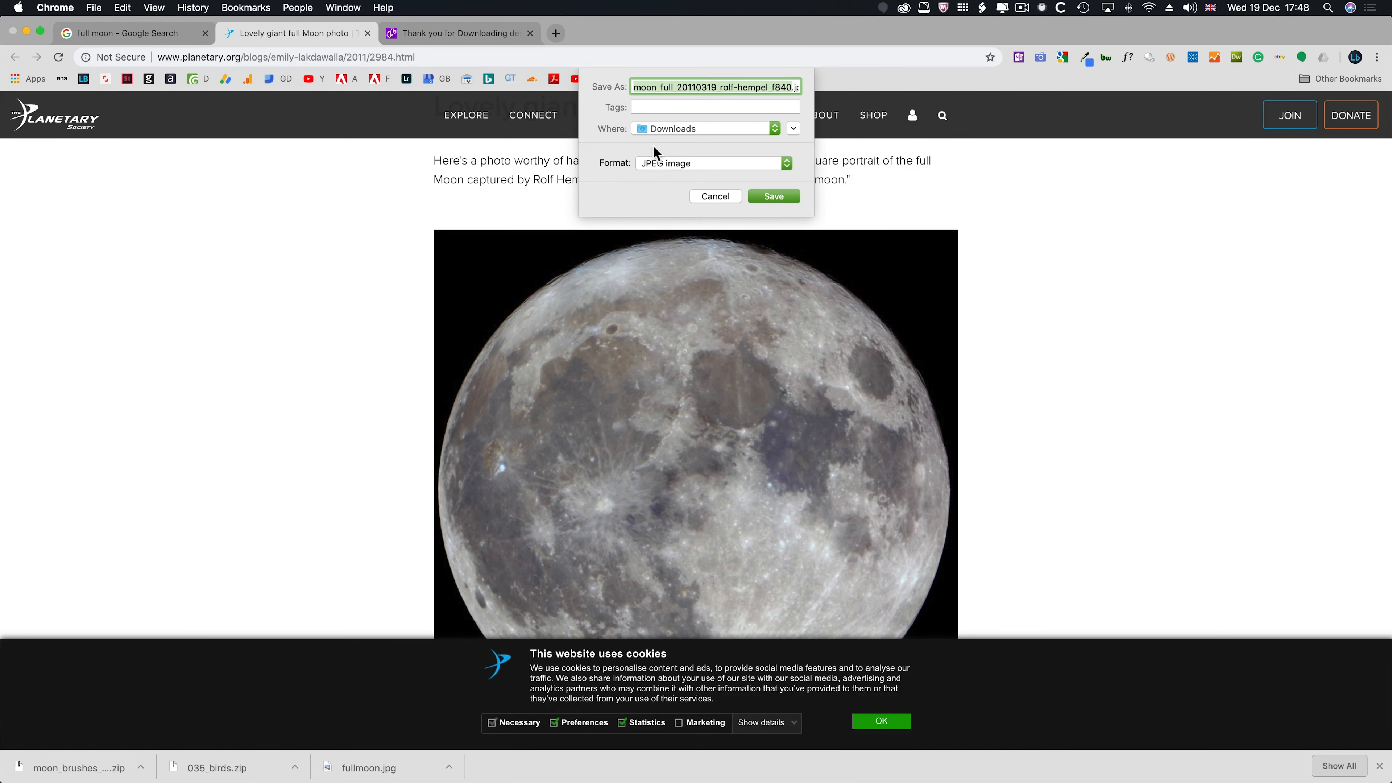
pyautogui.write('fullmo')
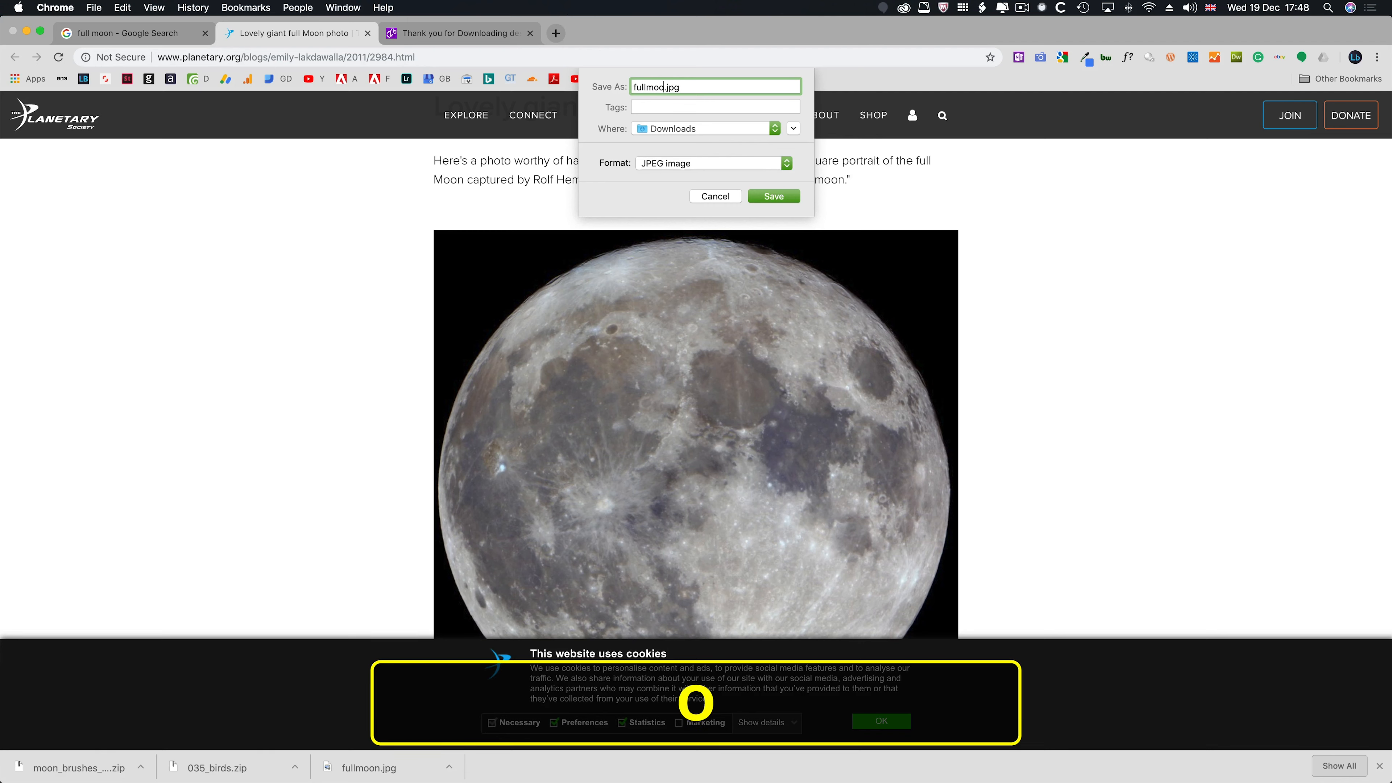
pyautogui.write('on')
pyautogui.press('Return')
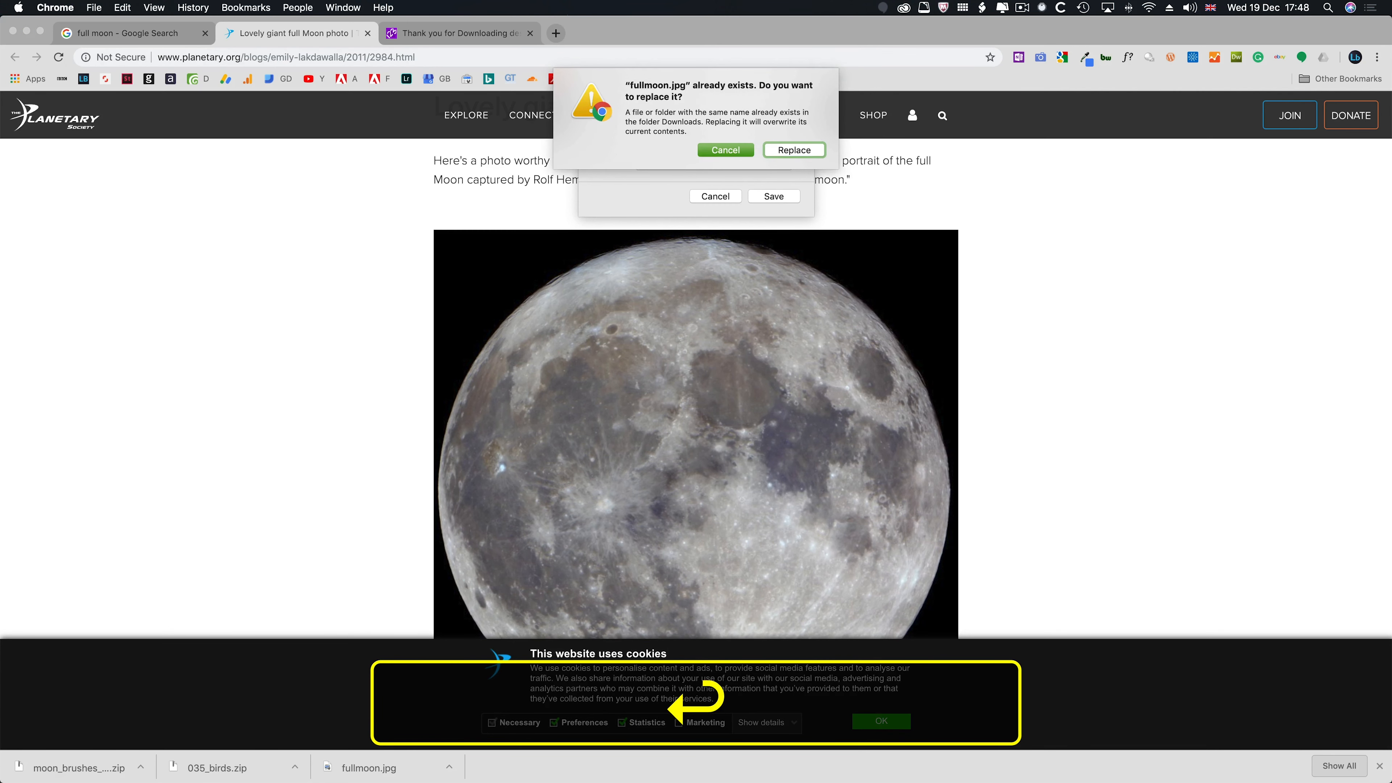
pyautogui.click(794, 150)
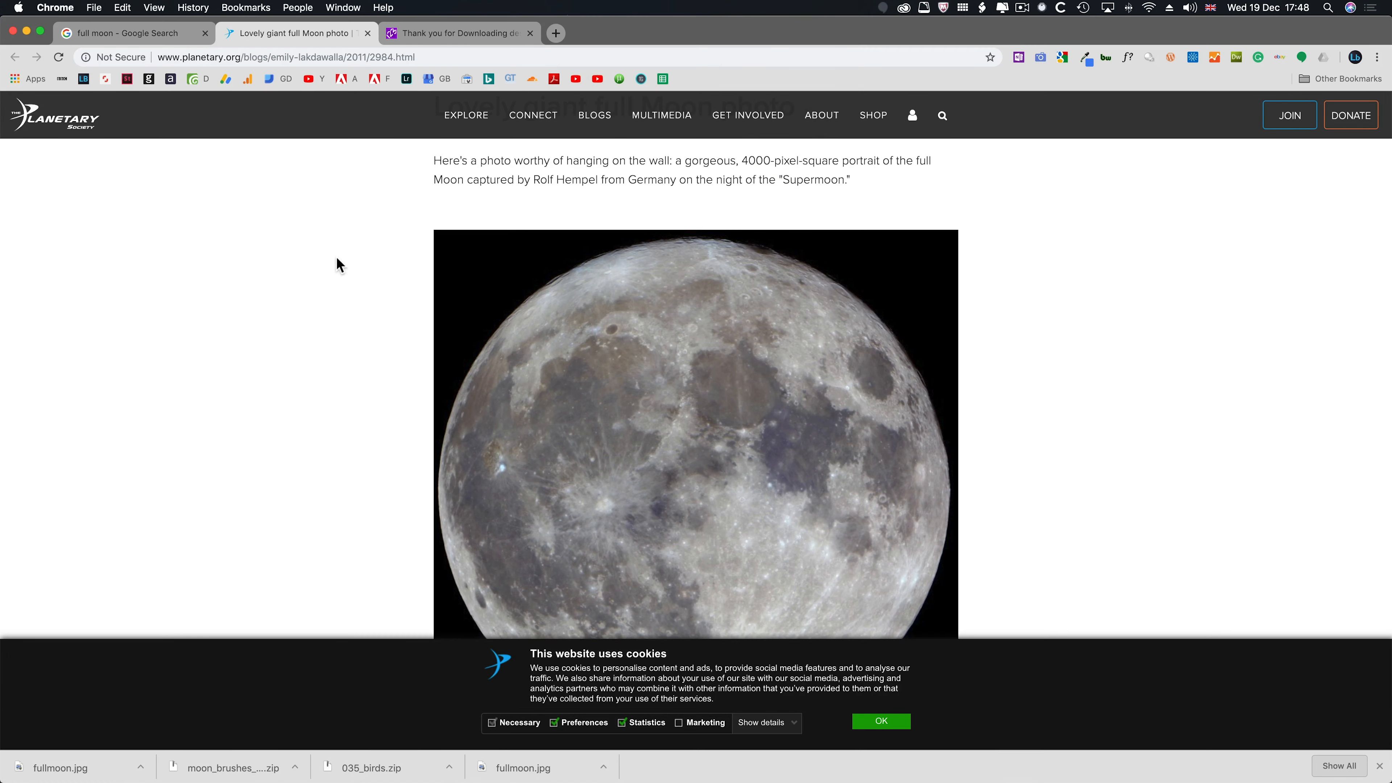
# - Back in Photoshop, place fullmoon.jpg as an embedded object and position it over the tree's upper-right branches at 100% scale
pyautogui.press('super+Tab')
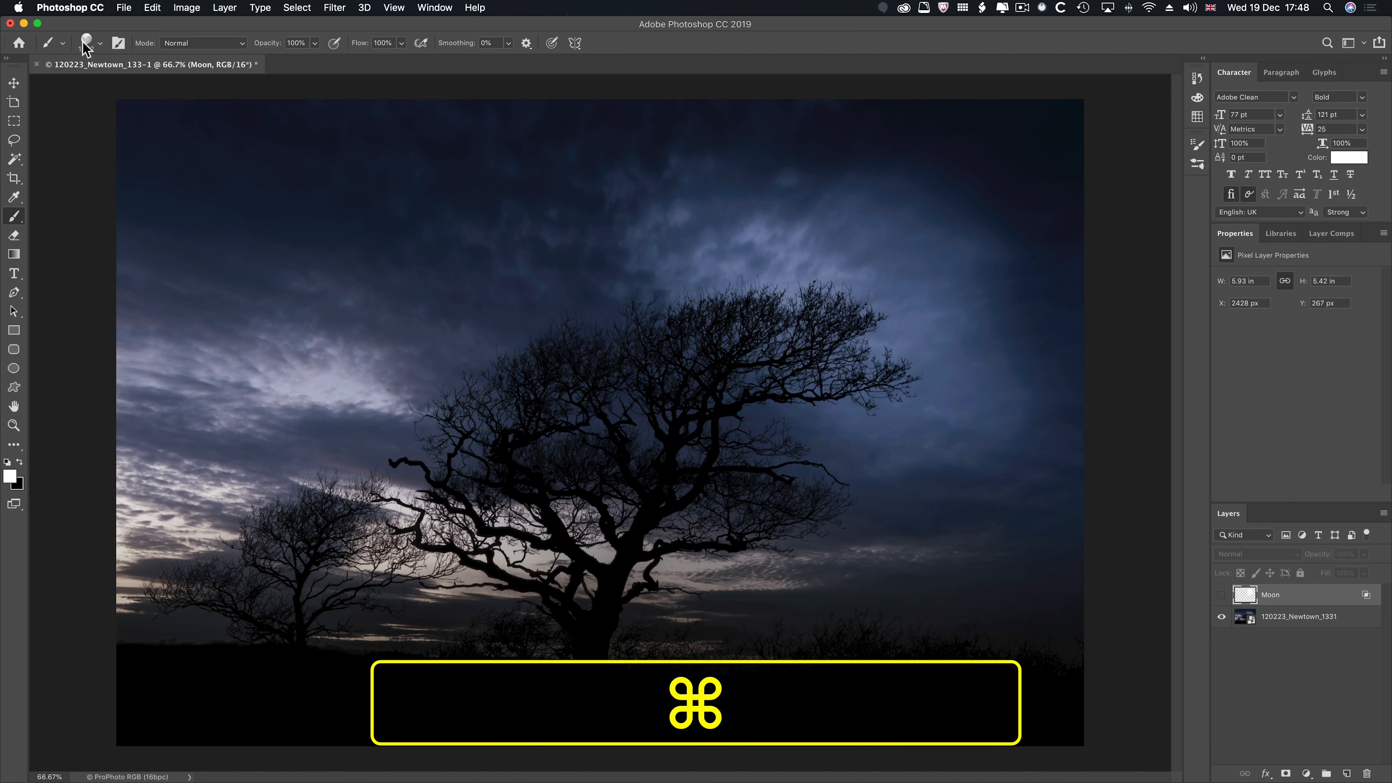
pyautogui.click(123, 8)
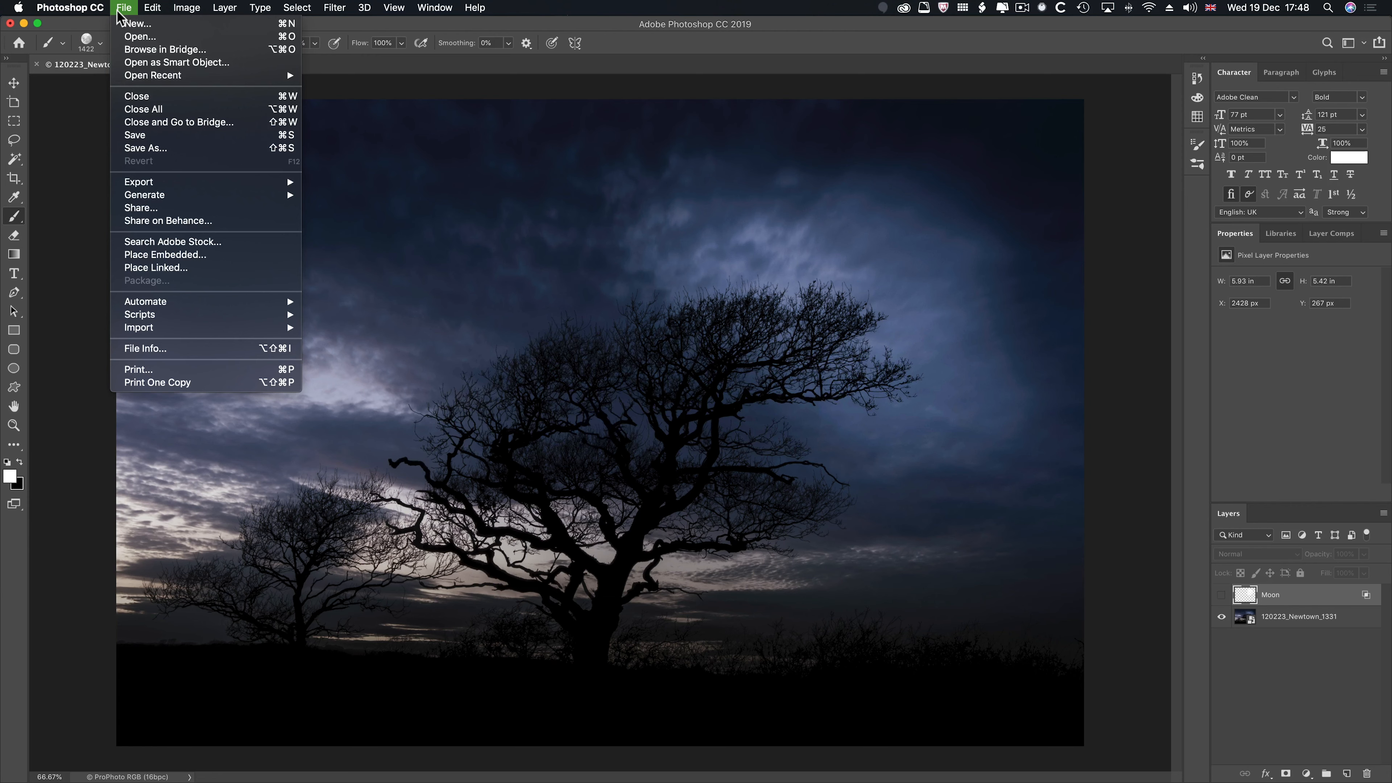
pyautogui.click(136, 254)
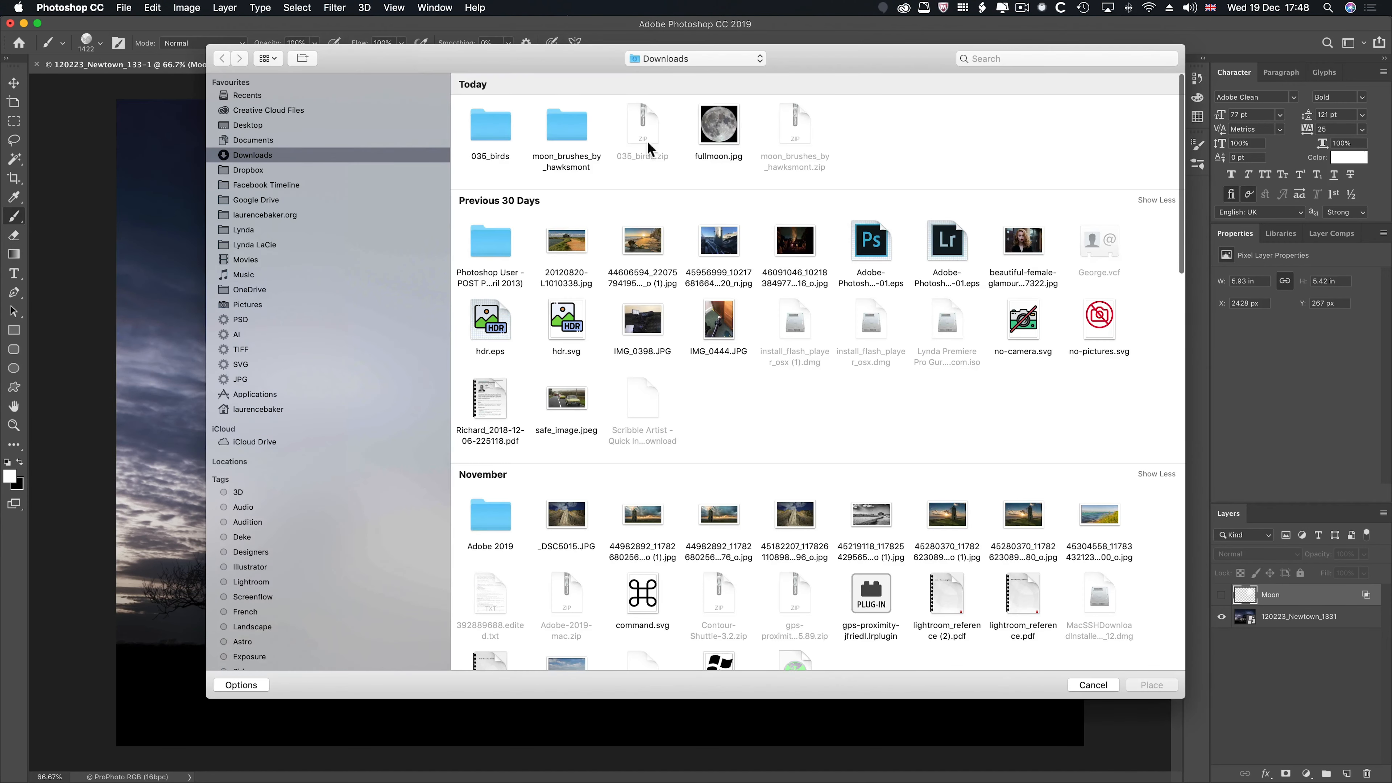
pyautogui.click(719, 127)
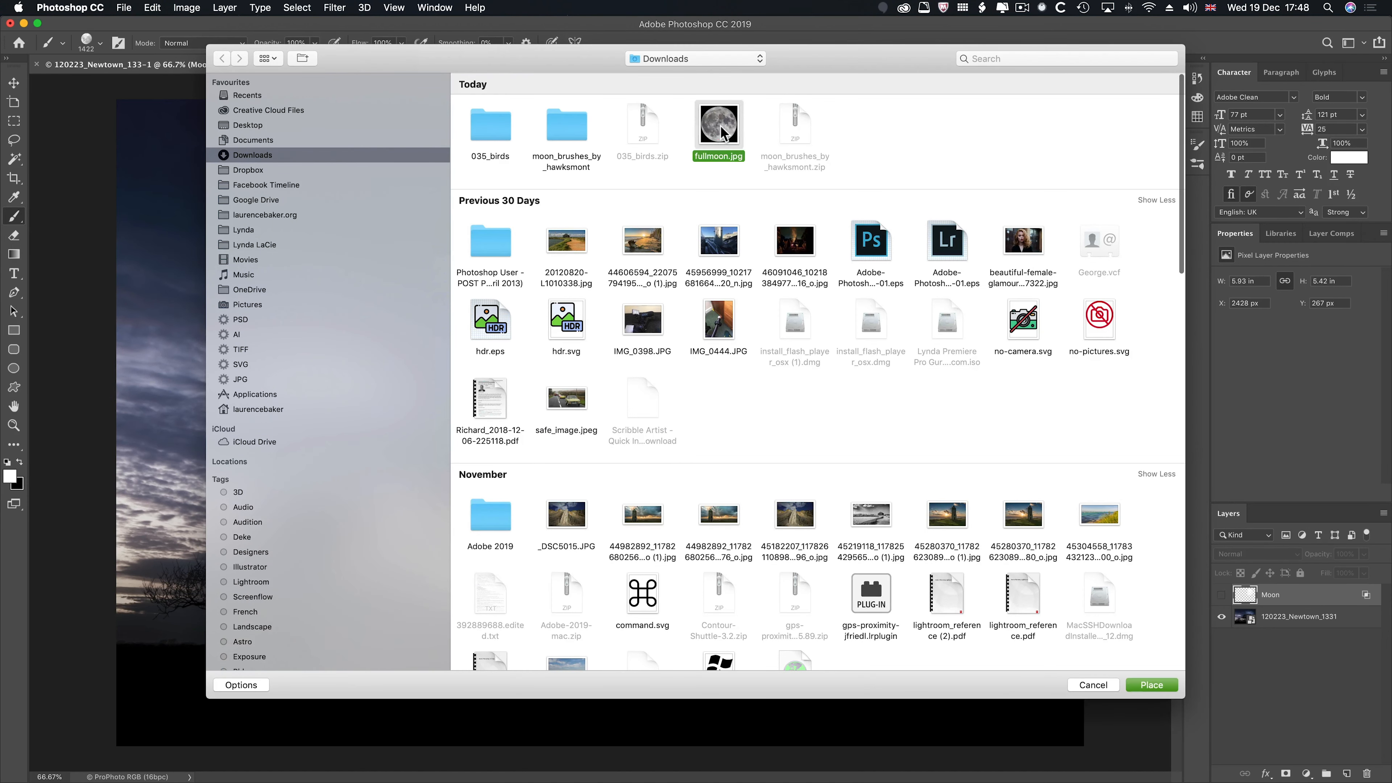
pyautogui.click(1152, 685)
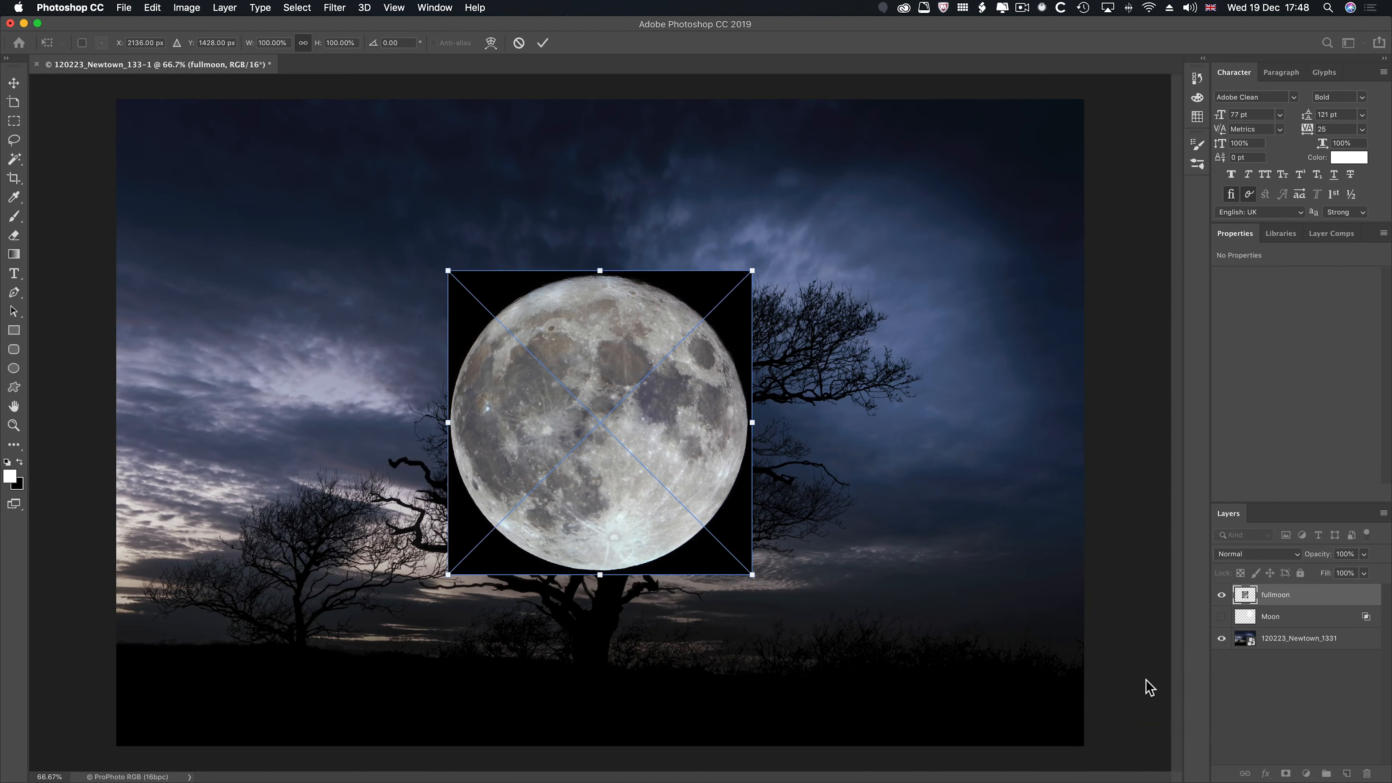
pyautogui.moveTo(567, 441); pyautogui.dragTo(776, 366)
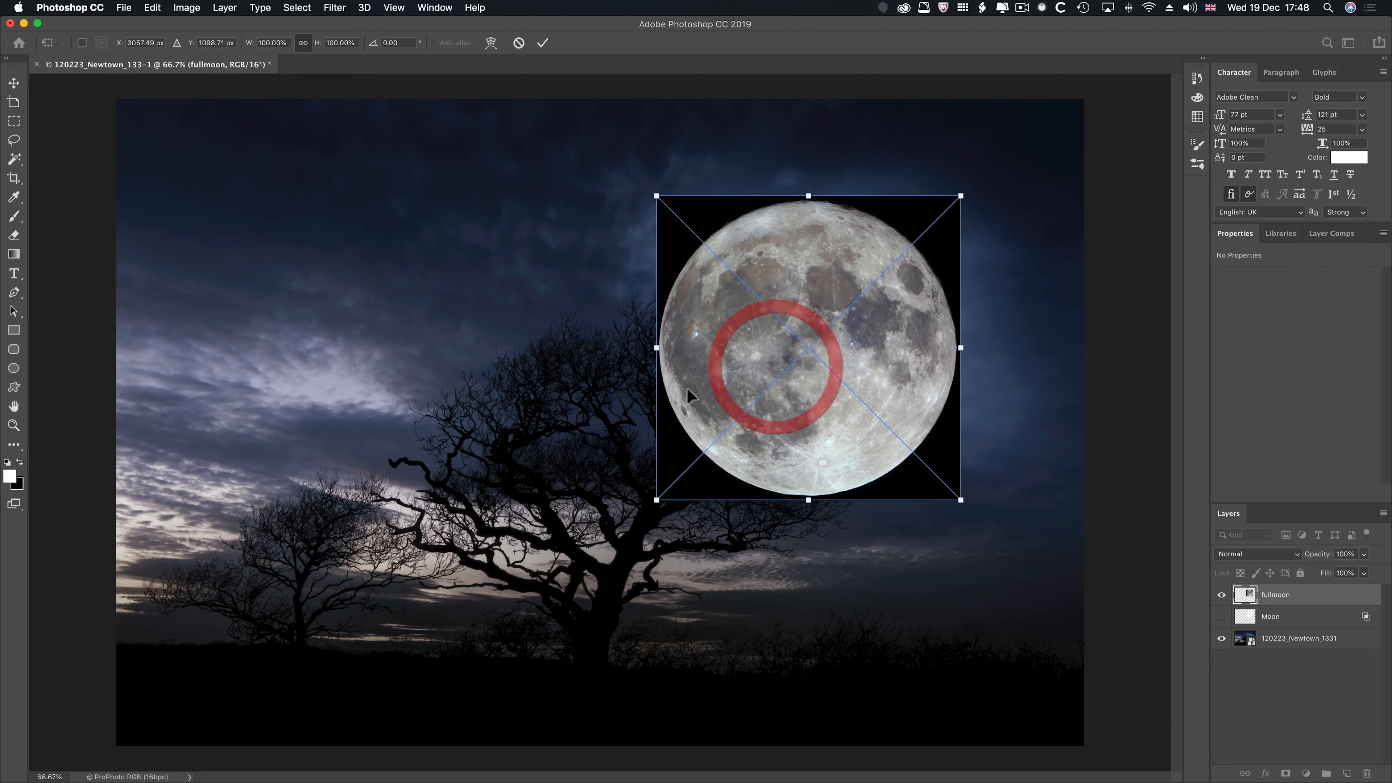
pyautogui.click(541, 45)
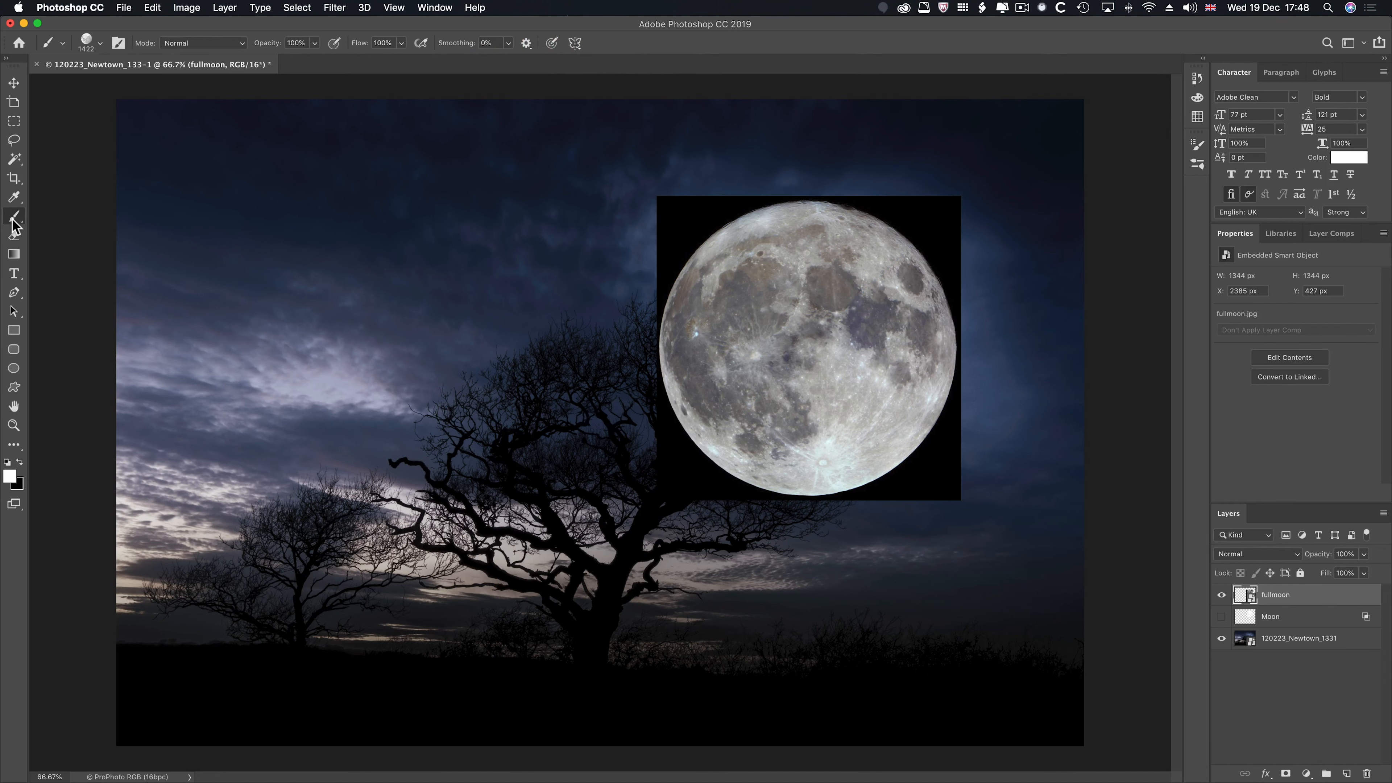
# - Mask the fullmoon layer to the moon using Select Subject, feather the mask to 3.6 px, and make the layer's image content active
pyautogui.moveTo(13, 159); pyautogui.dragTo(55, 157)
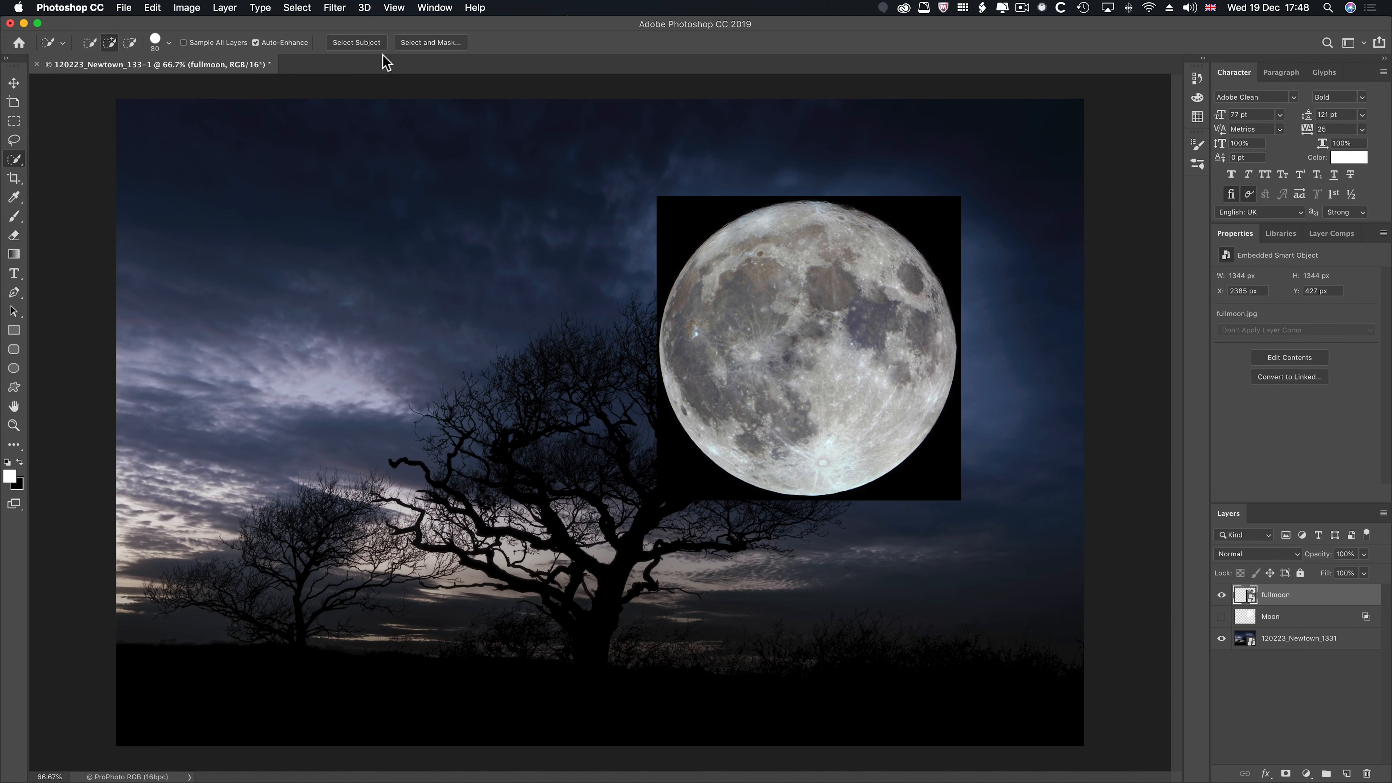
pyautogui.click(361, 43)
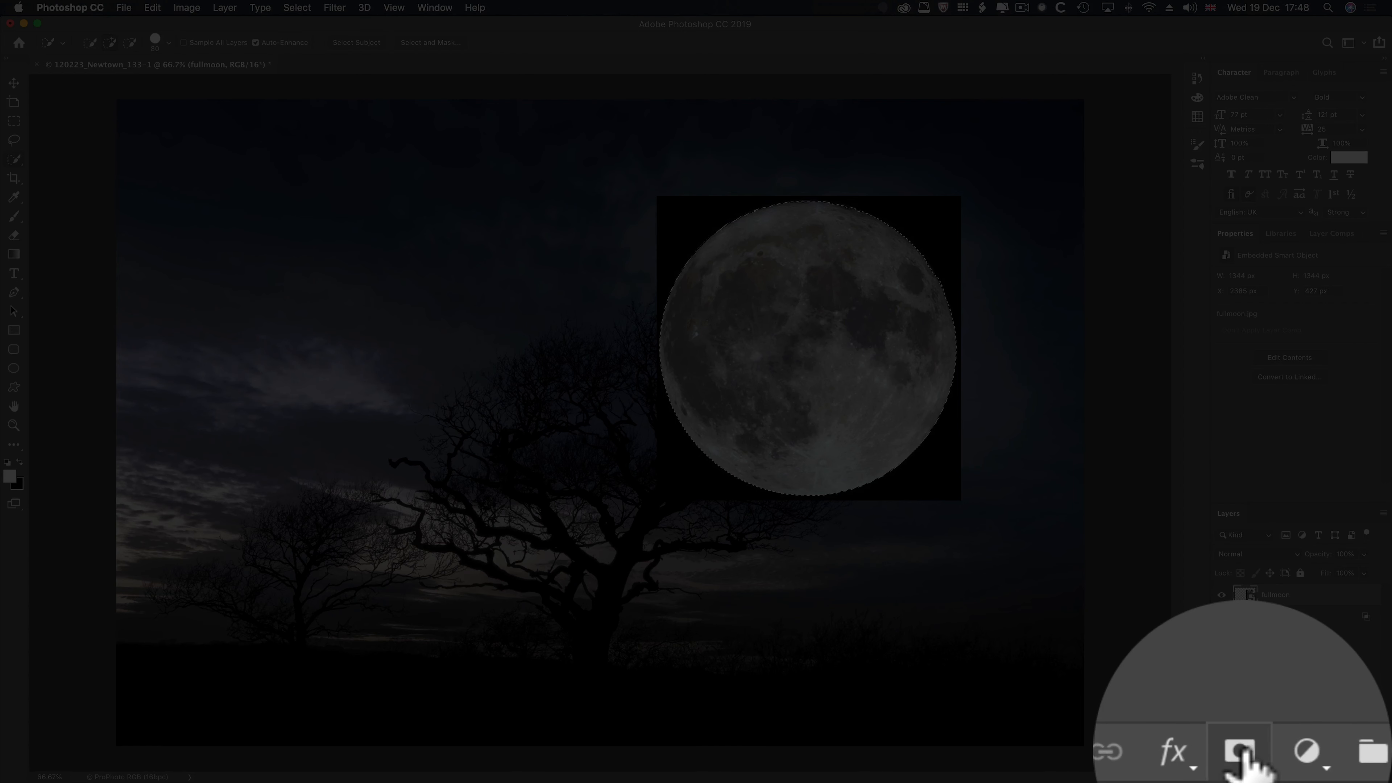
pyautogui.click(1286, 773)
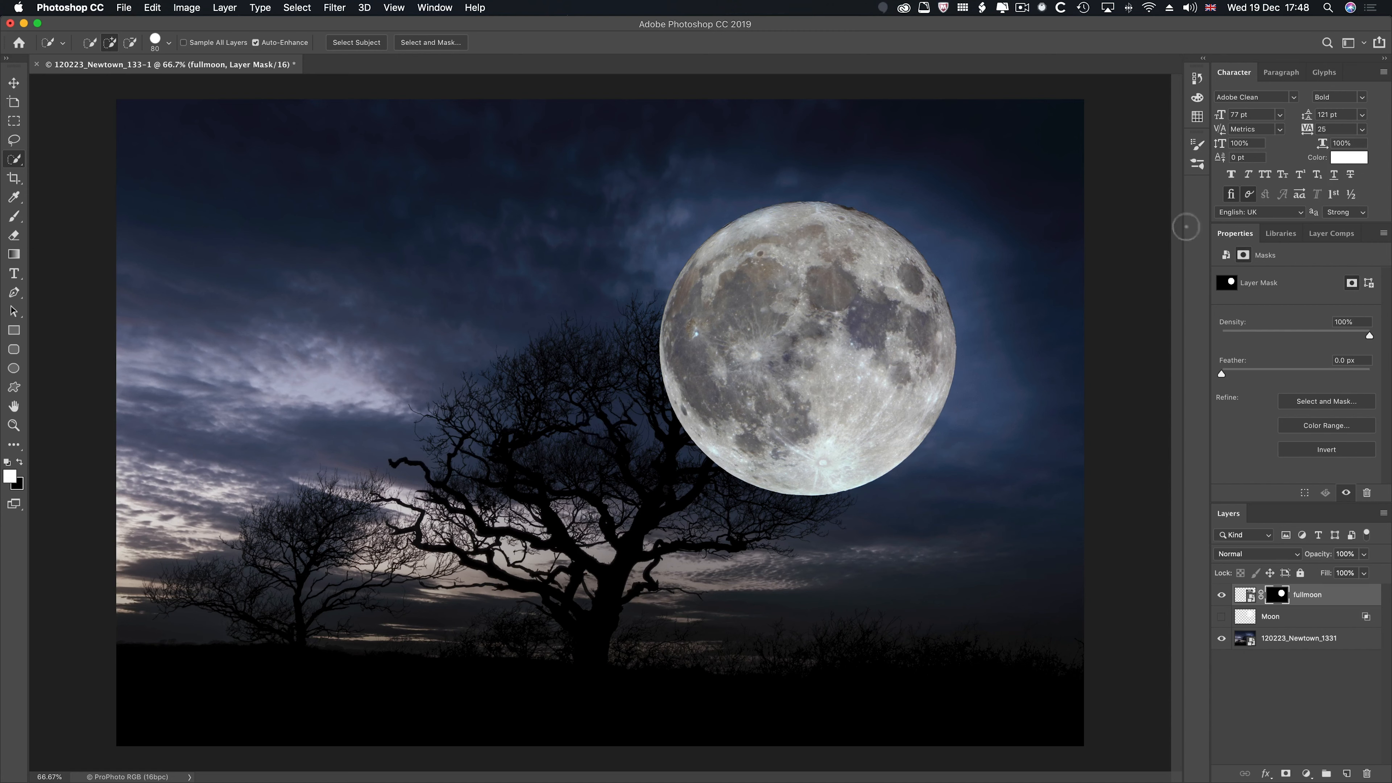
pyautogui.click(1242, 256)
pyautogui.moveTo(1223, 376); pyautogui.dragTo(1235, 376)
pyautogui.moveTo(1252, 372); pyautogui.dragTo(1249, 374)
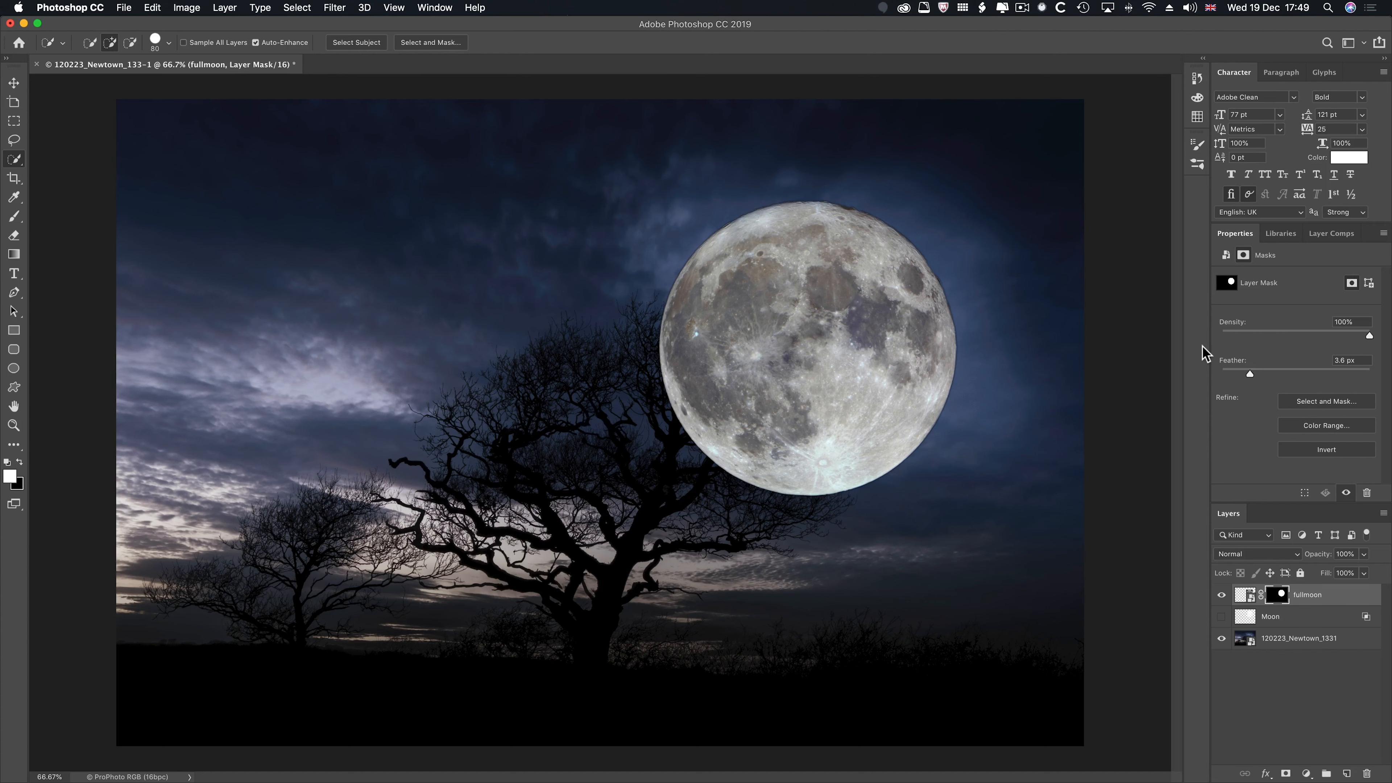
pyautogui.click(1240, 596)
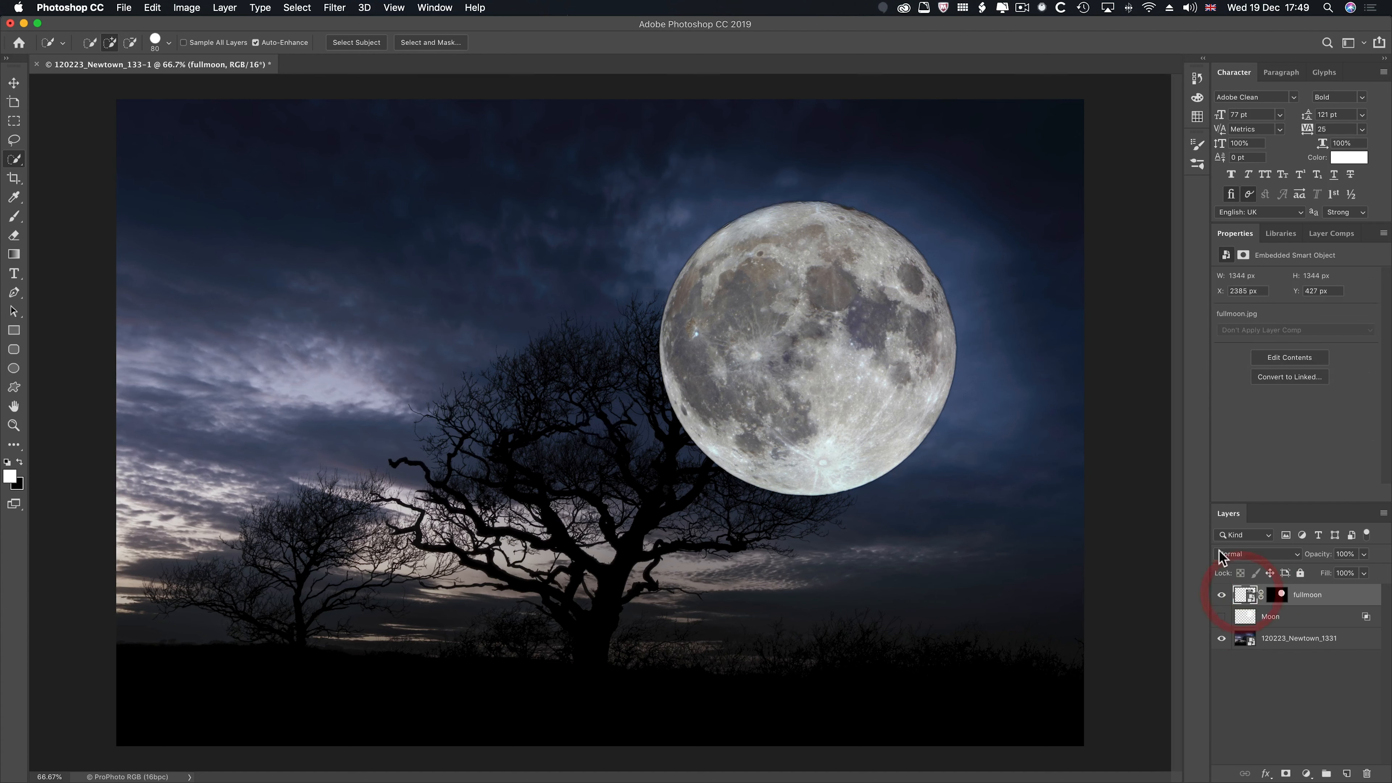
pyautogui.click(1237, 555)
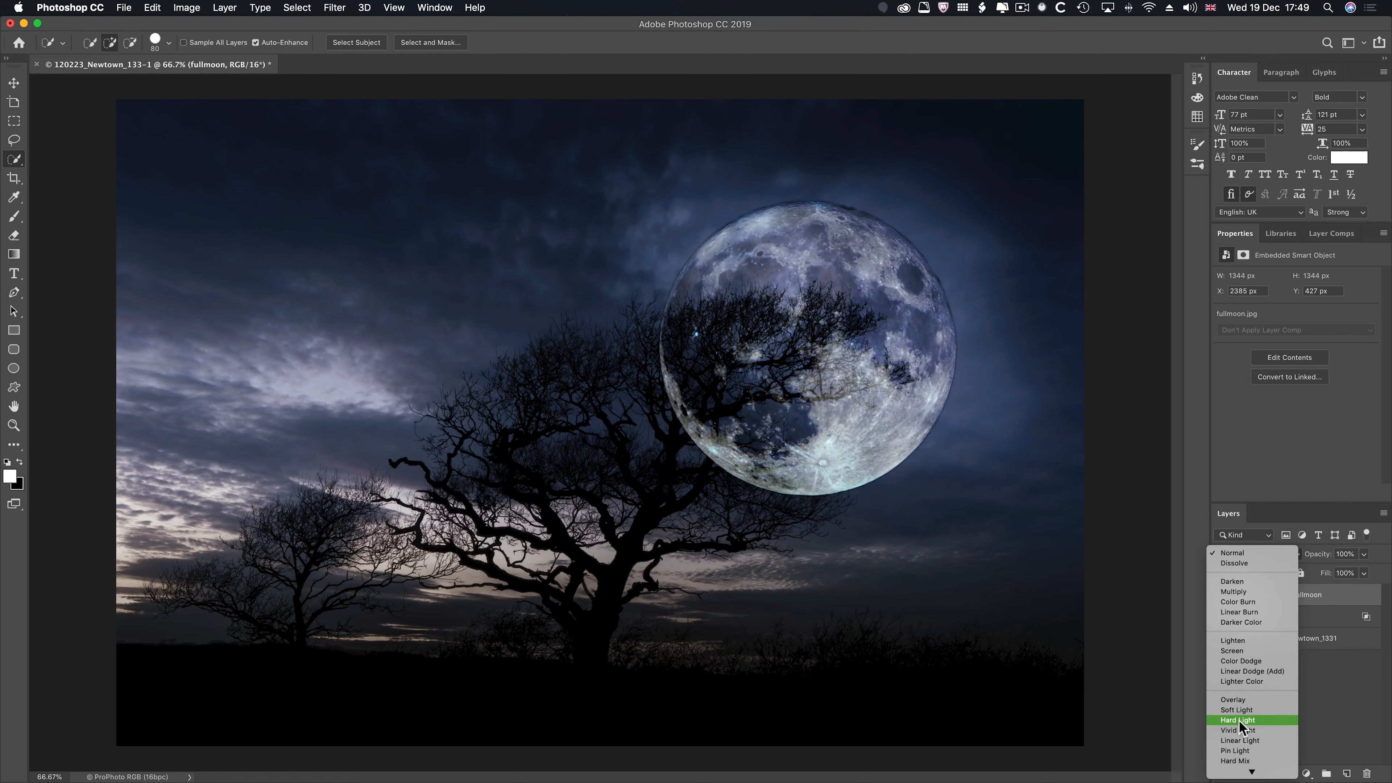
pyautogui.click(1244, 554)
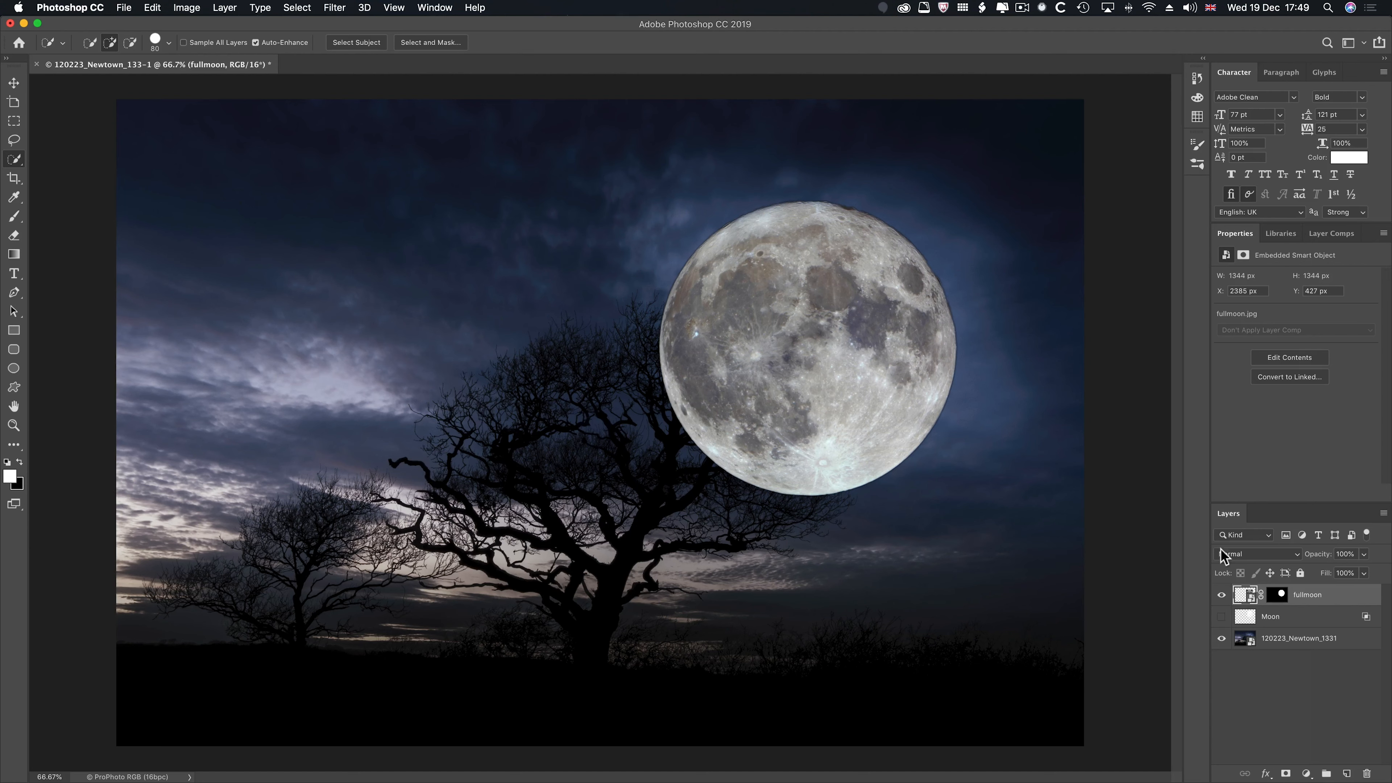
pyautogui.doubleClick(1357, 601)
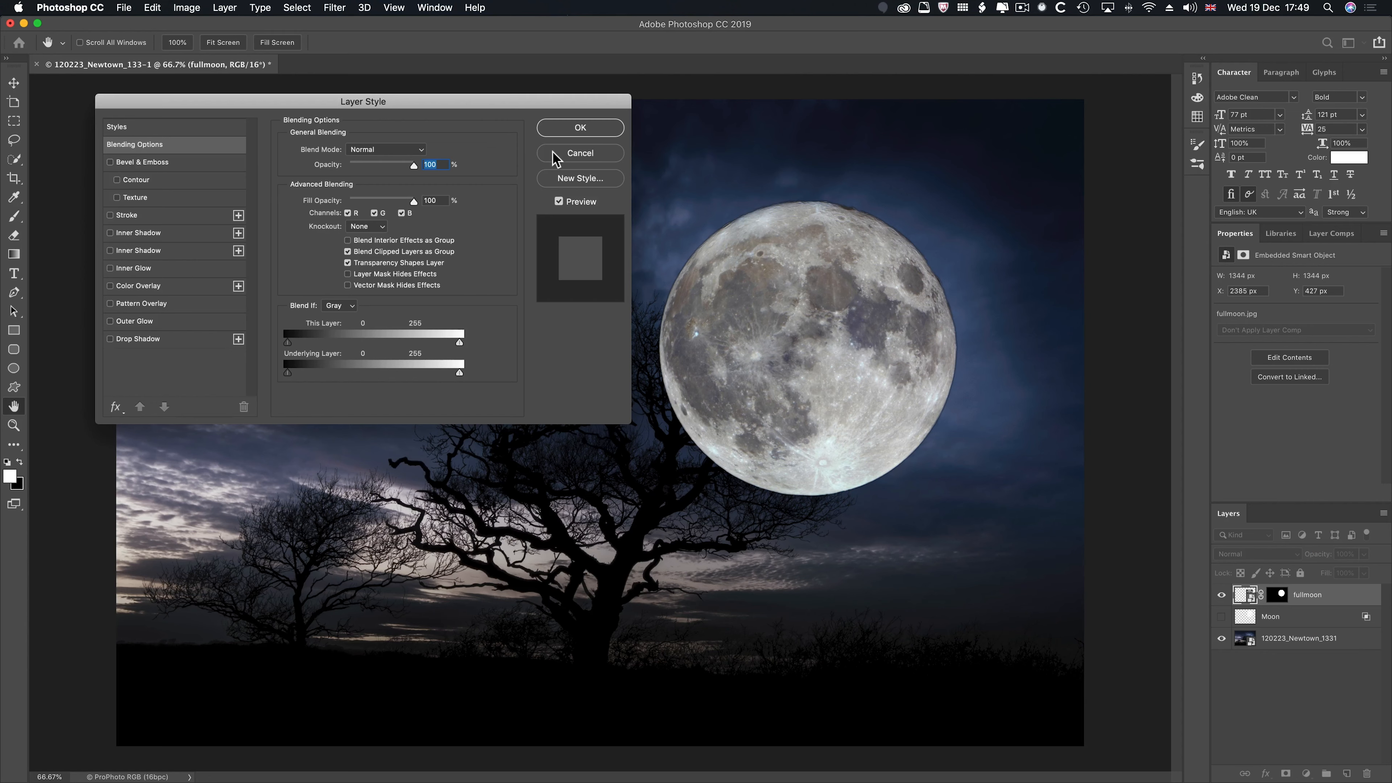
pyautogui.click(580, 153)
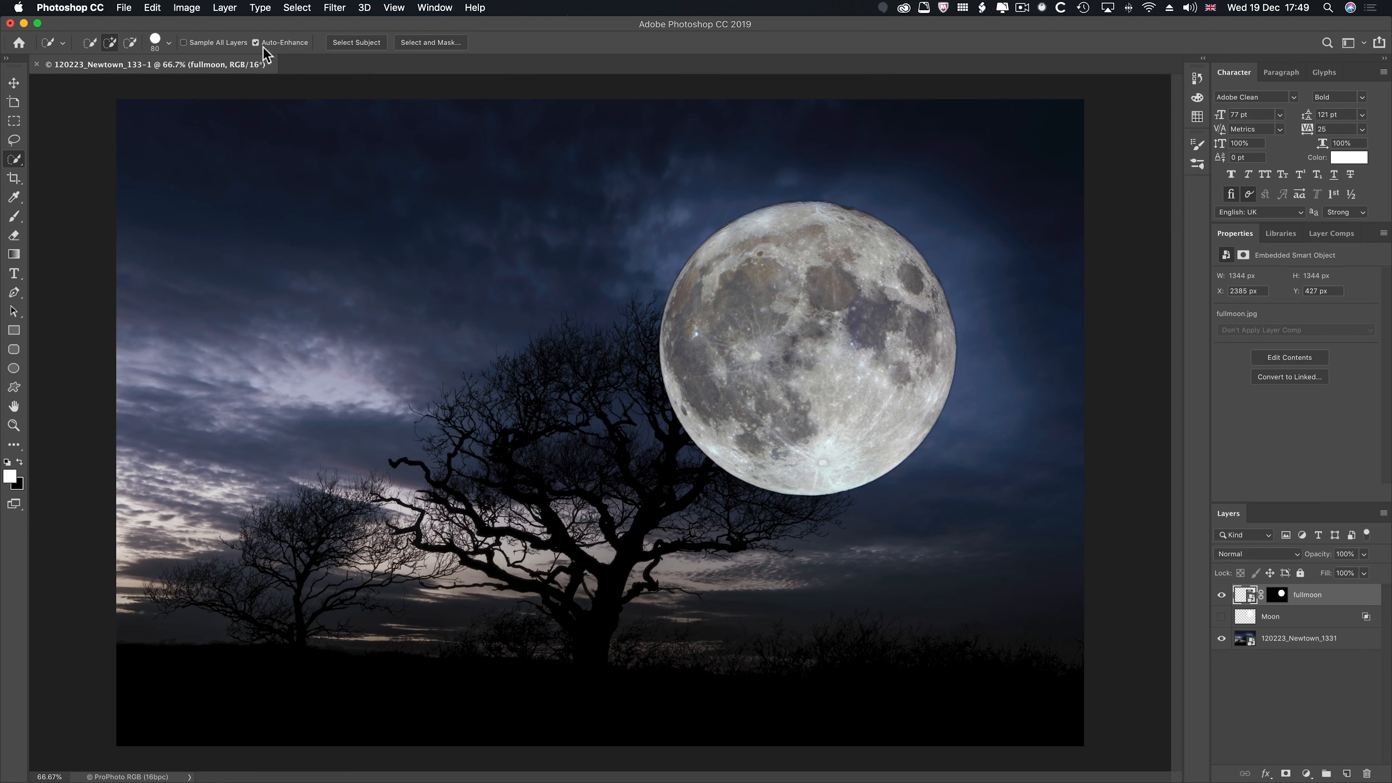
pyautogui.click(224, 8)
pyautogui.moveTo(241, 143)
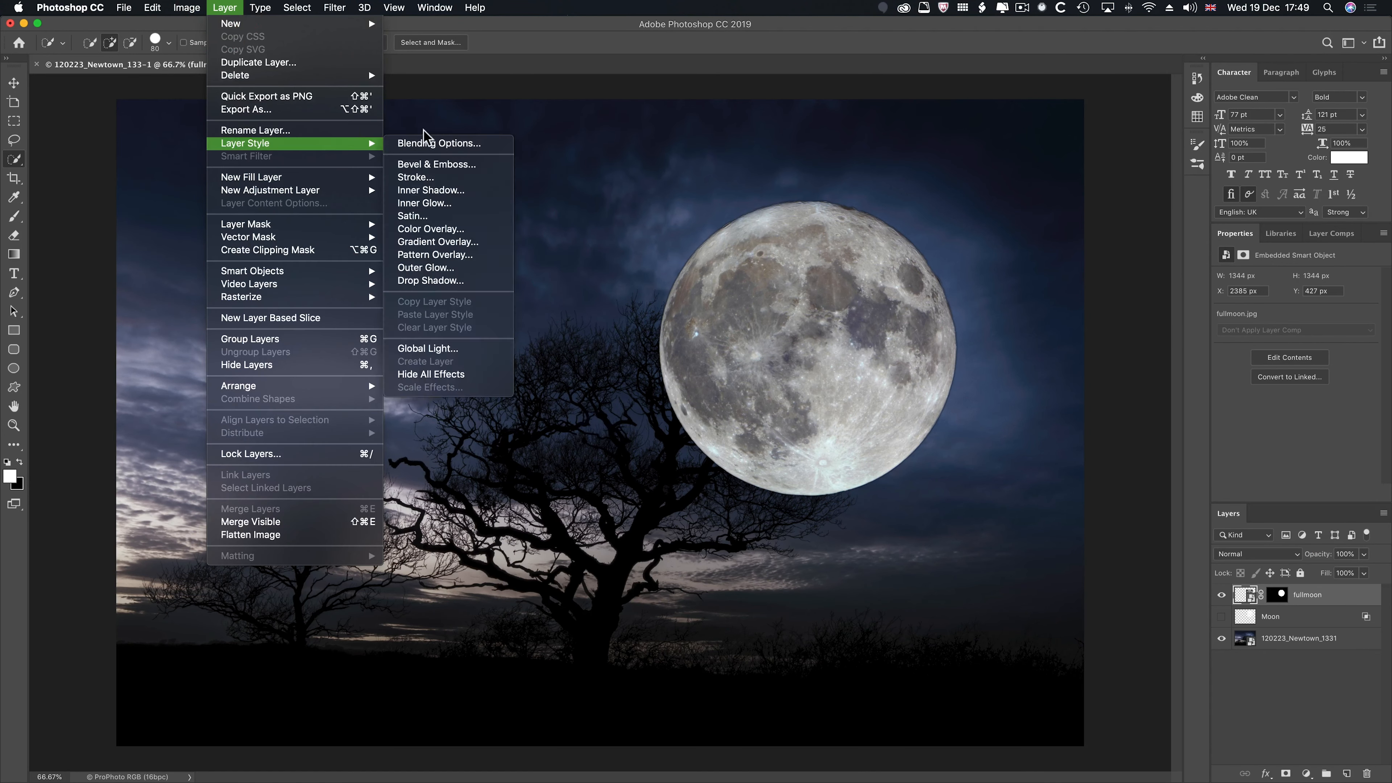
pyautogui.click(430, 142)
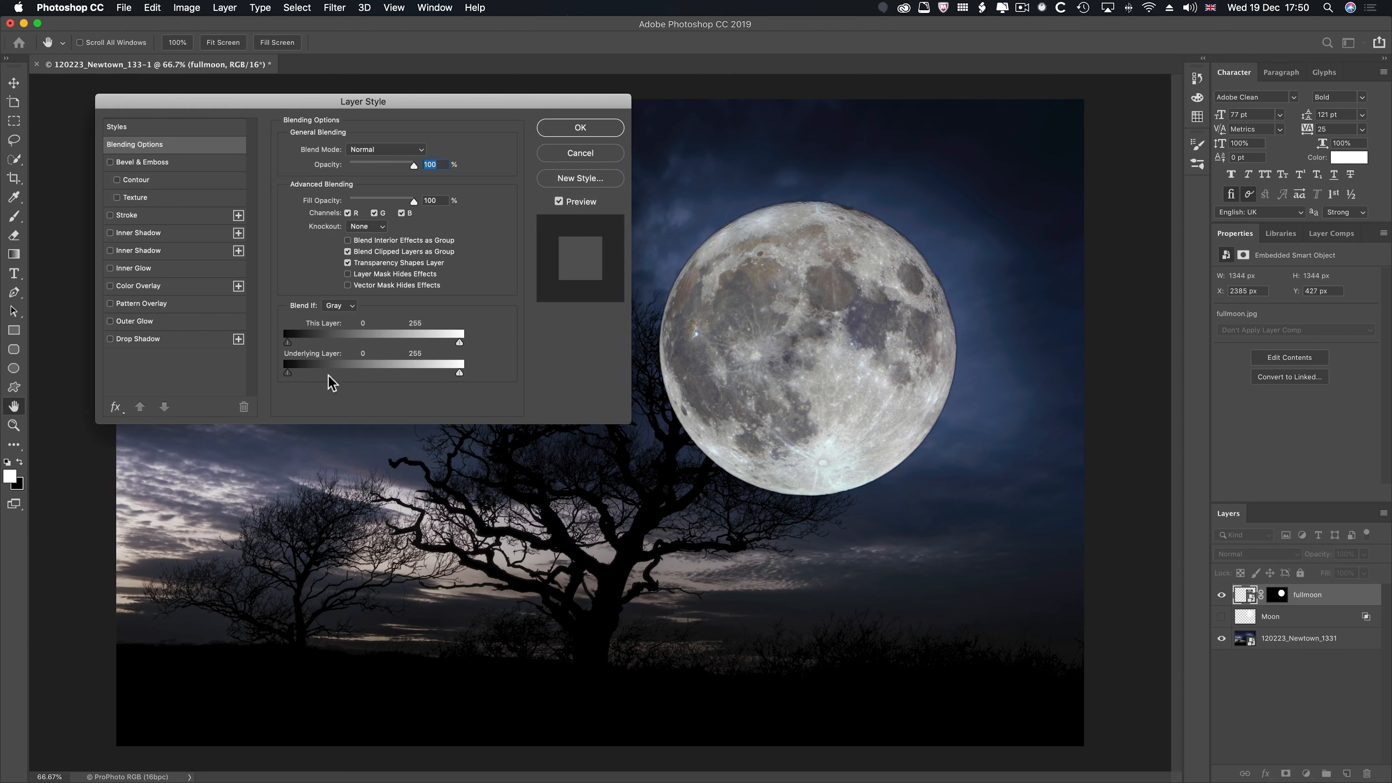
pyautogui.click(1316, 614)
pyautogui.click(591, 153)
# - Move the fullmoon layer below the Moon layer and raise its Blend If Underlying Layer black point to 40
pyautogui.moveTo(1330, 598); pyautogui.dragTo(1325, 619)
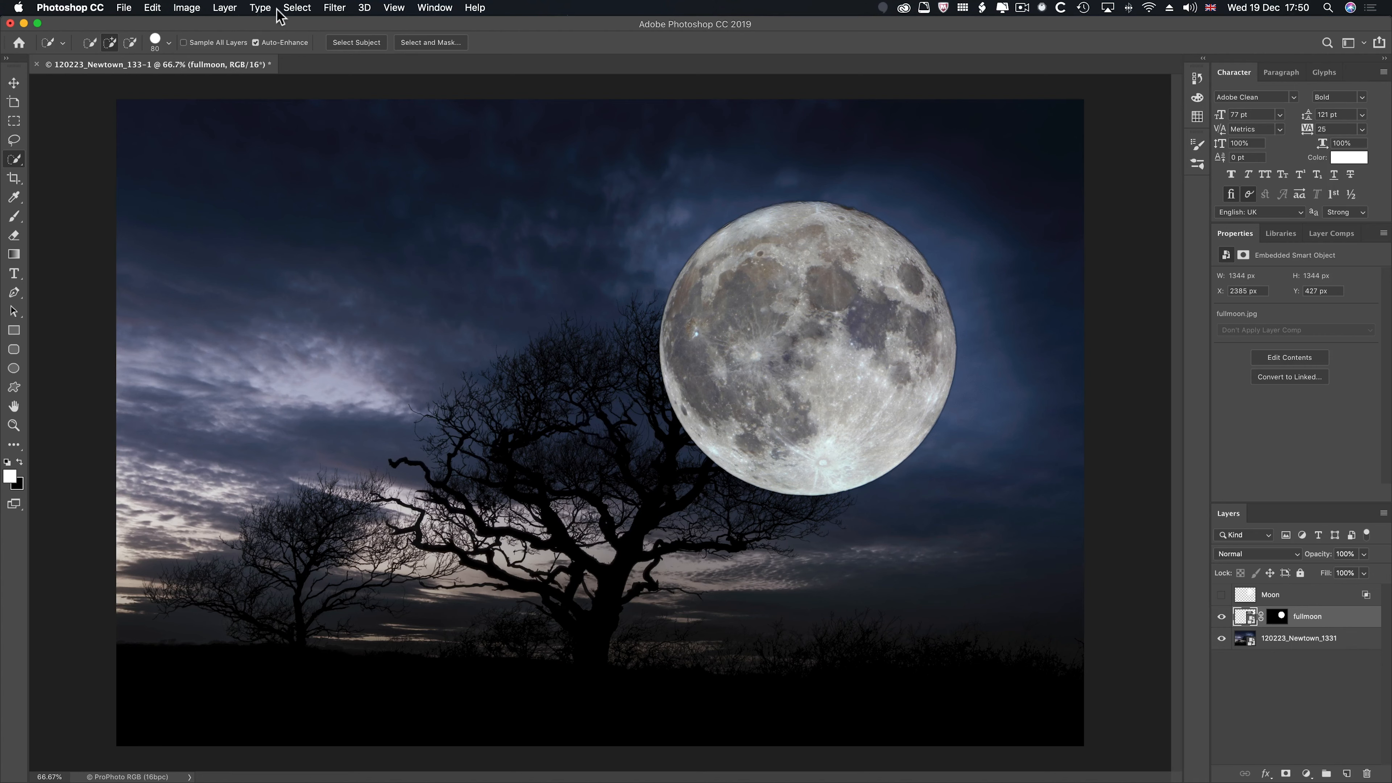
pyautogui.click(224, 7)
pyautogui.moveTo(370, 147)
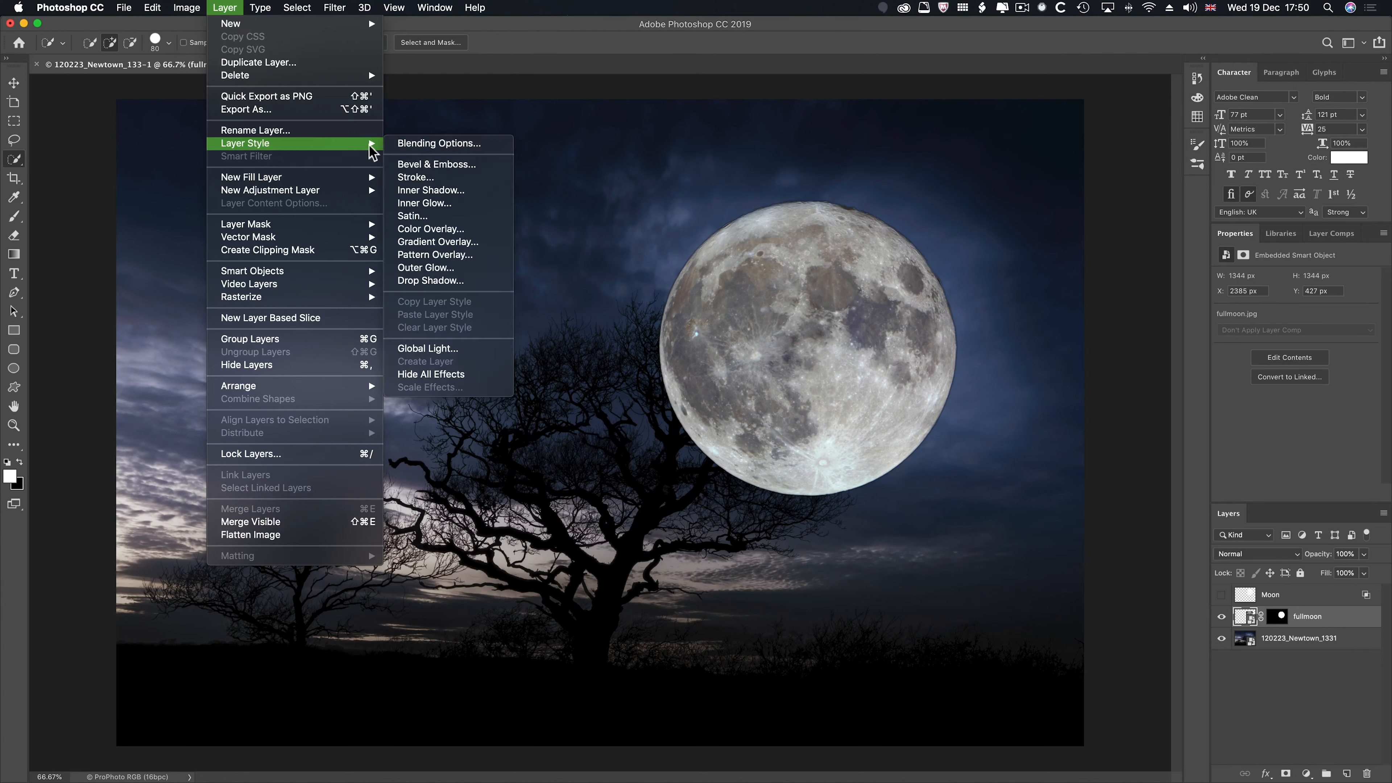
pyautogui.click(433, 144)
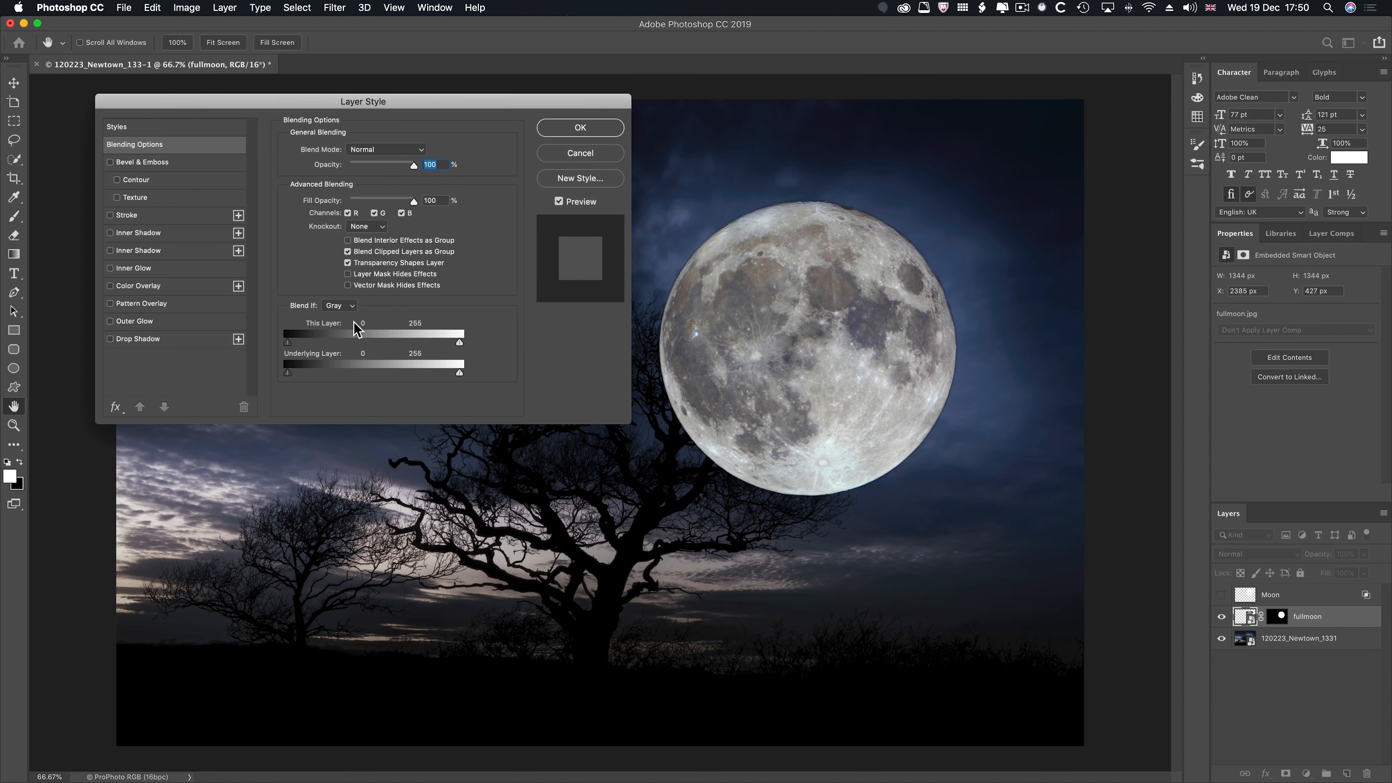
pyautogui.moveTo(288, 373); pyautogui.dragTo(305, 373)
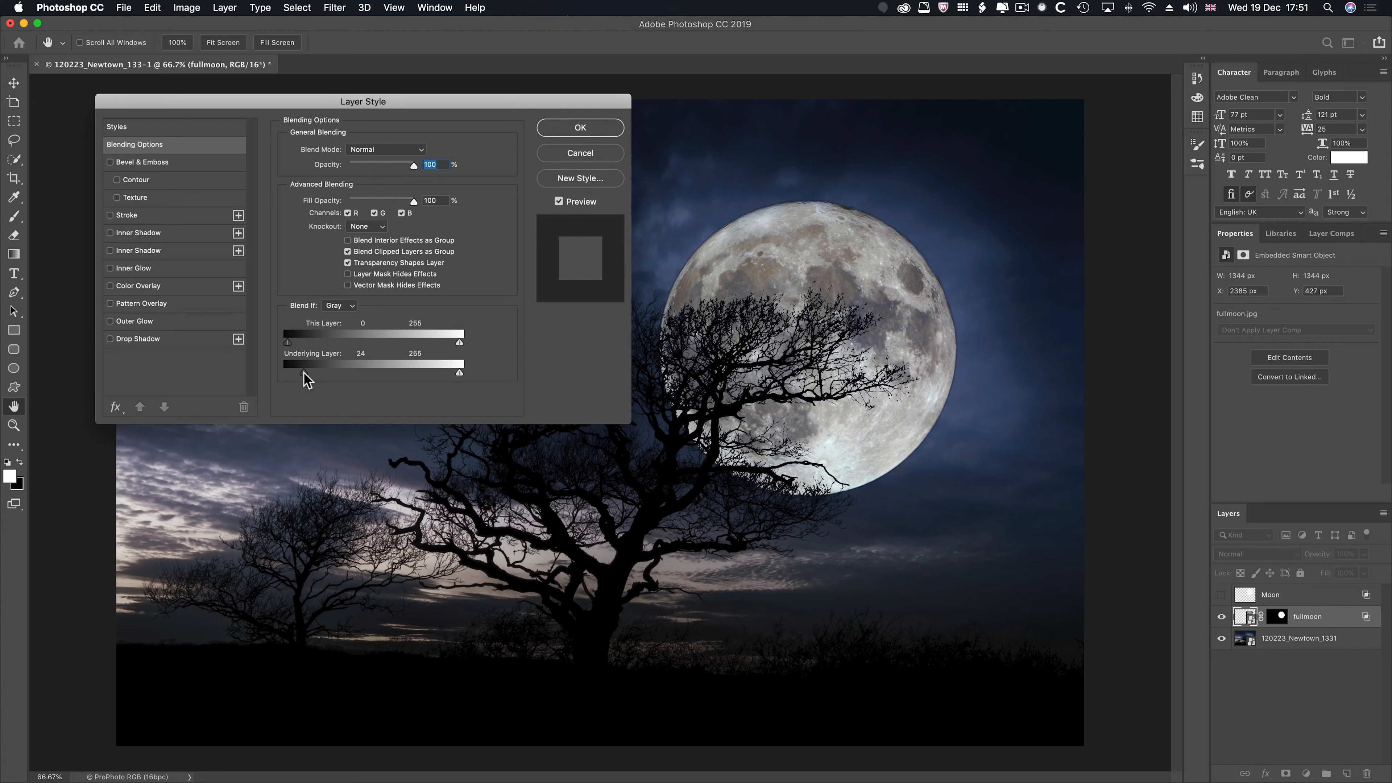
pyautogui.moveTo(304, 373)
pyautogui.mouseDown()
pyautogui.moveTo(575, 414)
pyautogui.moveTo(315, 373)
pyautogui.mouseUp()
# - Split the fullmoon layer's Underlying Layer black slider, set its halves to 27 and 102, and apply the blending options
pyautogui.press('alt')
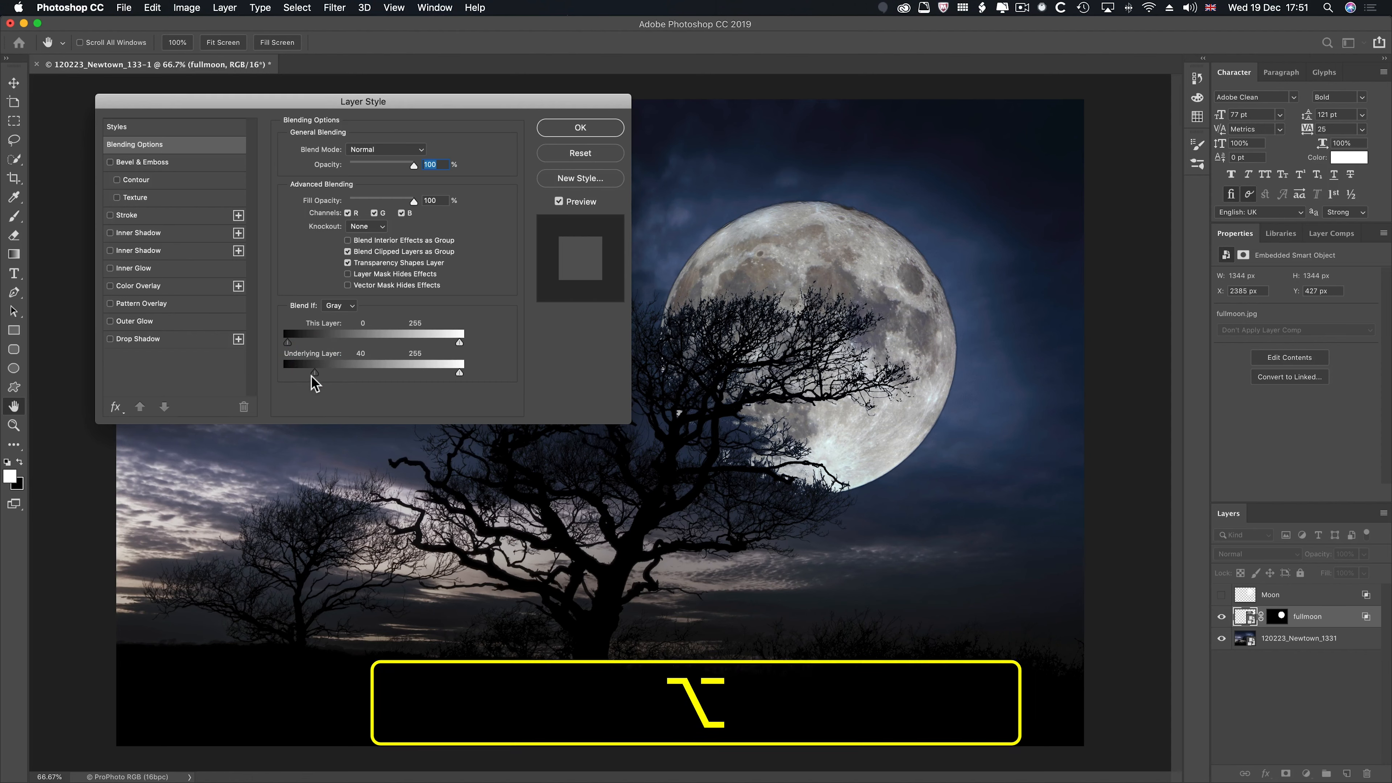
pyautogui.moveTo(311, 374); pyautogui.dragTo(278, 374)
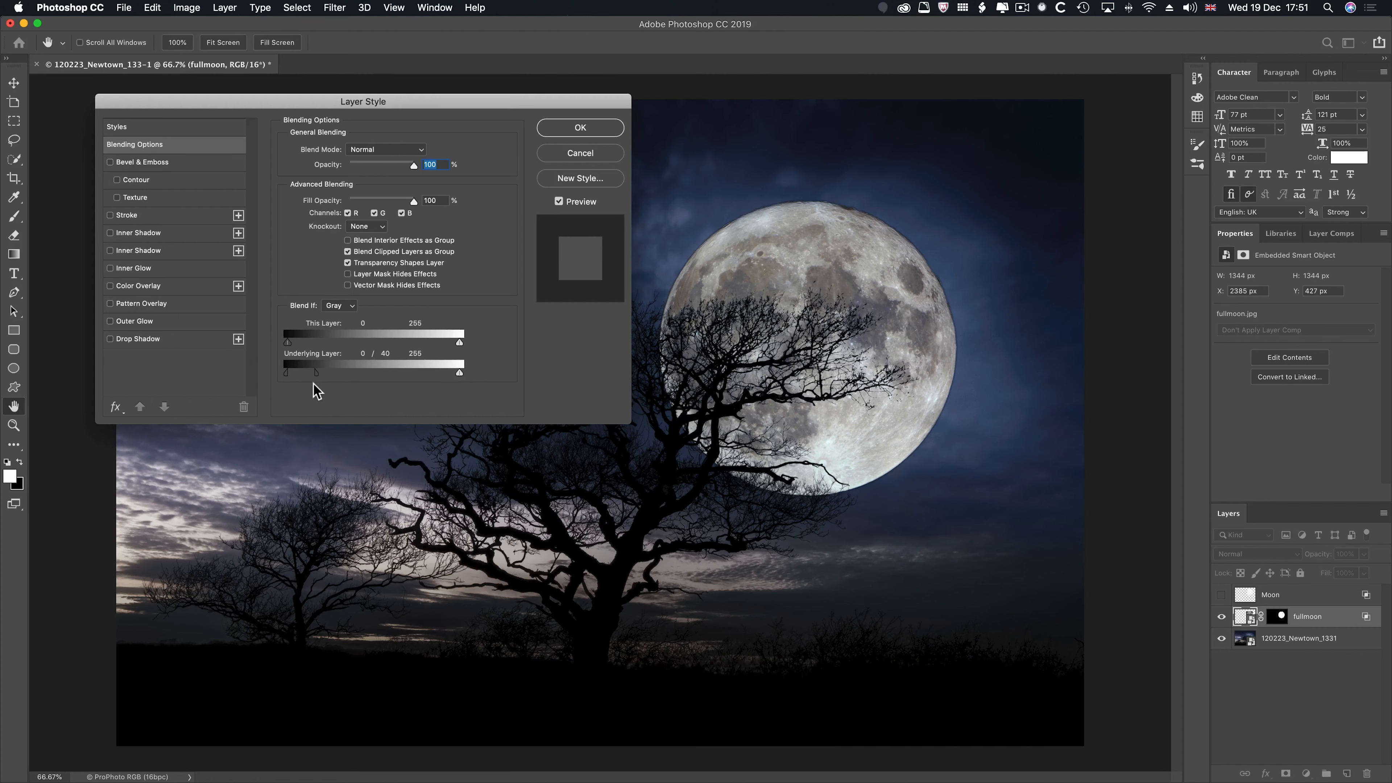
pyautogui.moveTo(318, 374)
pyautogui.mouseDown()
pyautogui.moveTo(335, 375)
pyautogui.moveTo(295, 376)
pyautogui.moveTo(311, 377)
pyautogui.mouseUp()
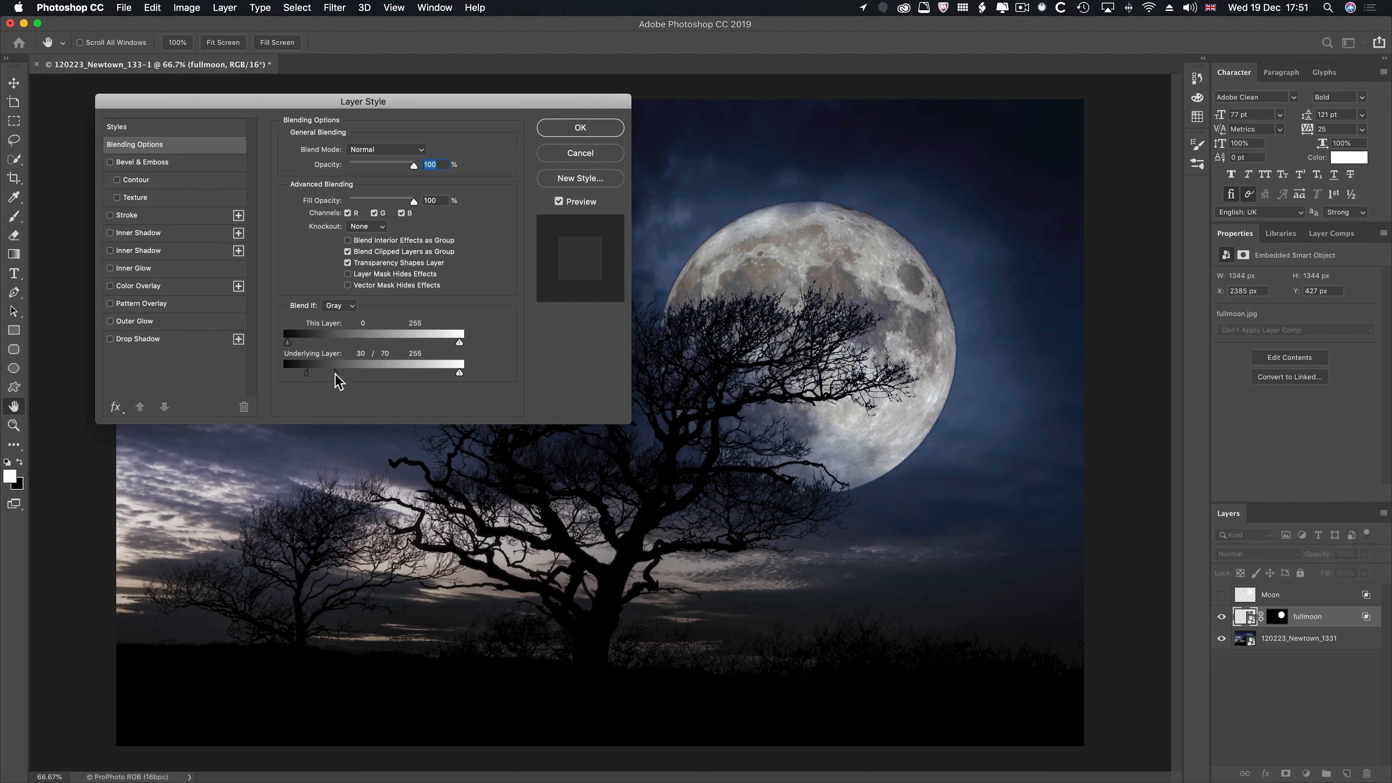
pyautogui.moveTo(335, 375); pyautogui.dragTo(358, 375)
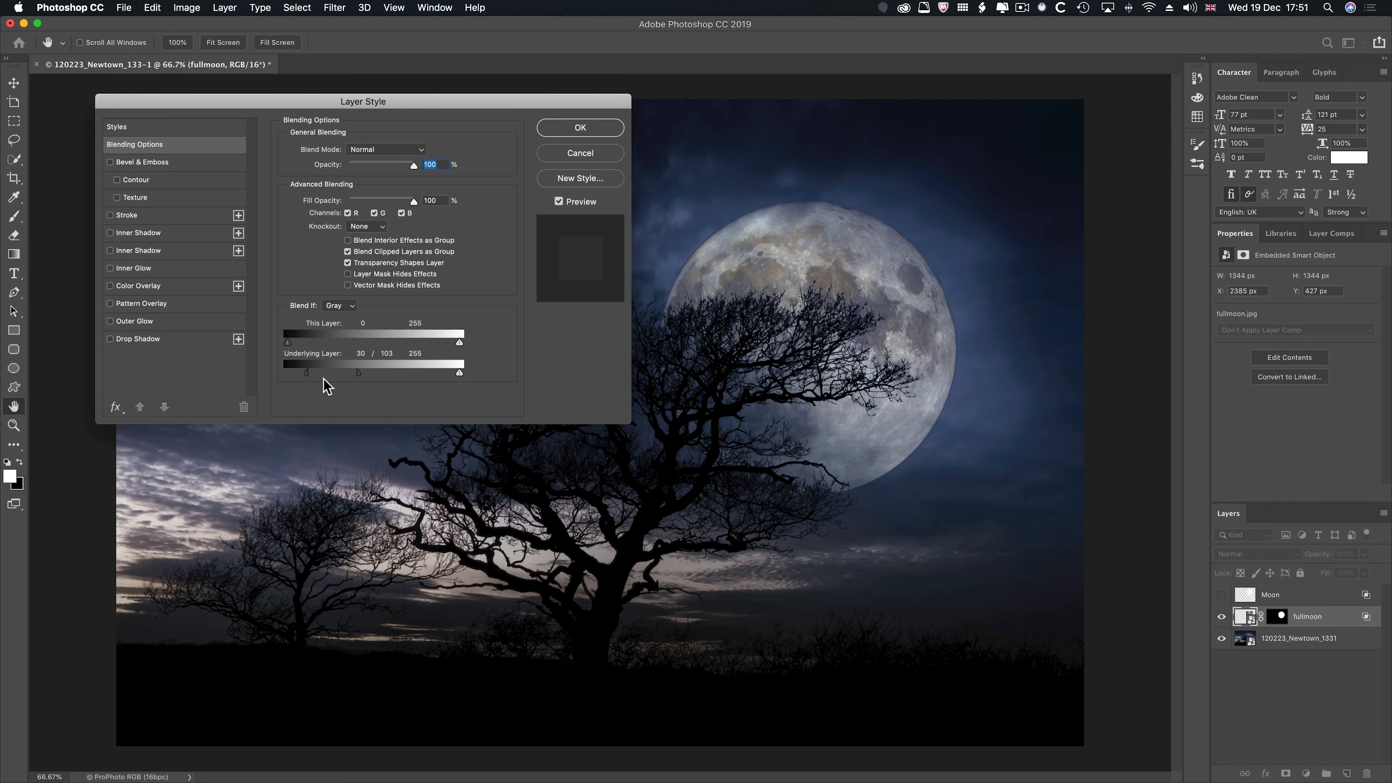
pyautogui.moveTo(356, 377)
pyautogui.mouseDown()
pyautogui.moveTo(306, 375)
pyautogui.moveTo(358, 375)
pyautogui.mouseUp()
pyautogui.click(591, 130)
pyautogui.press('w')
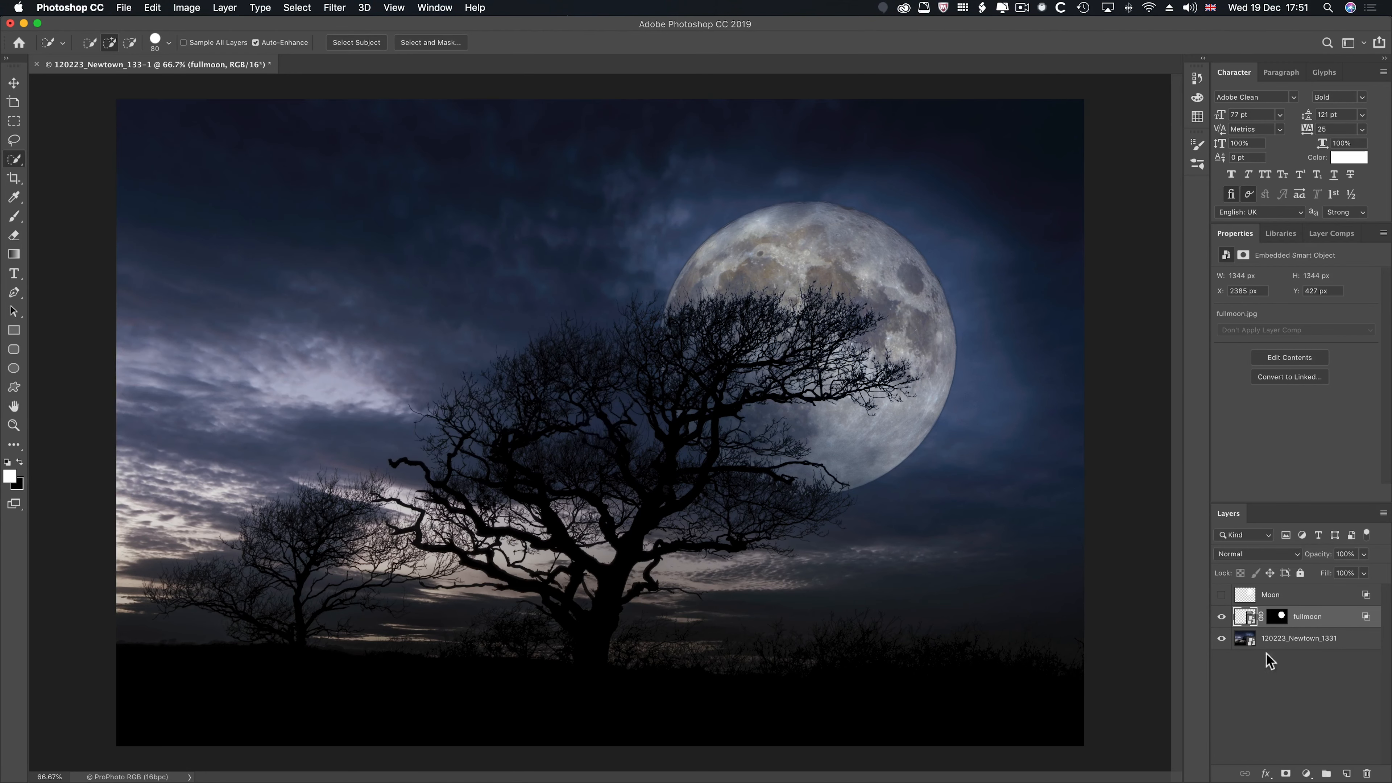
# - Reopen the 120223_Newtown_1331 photo in Camera Raw and extend the +1.40 exposure brush adjustment over the tree's right-hand branches, enlarging the brush to 14
pyautogui.doubleClick(1251, 642)
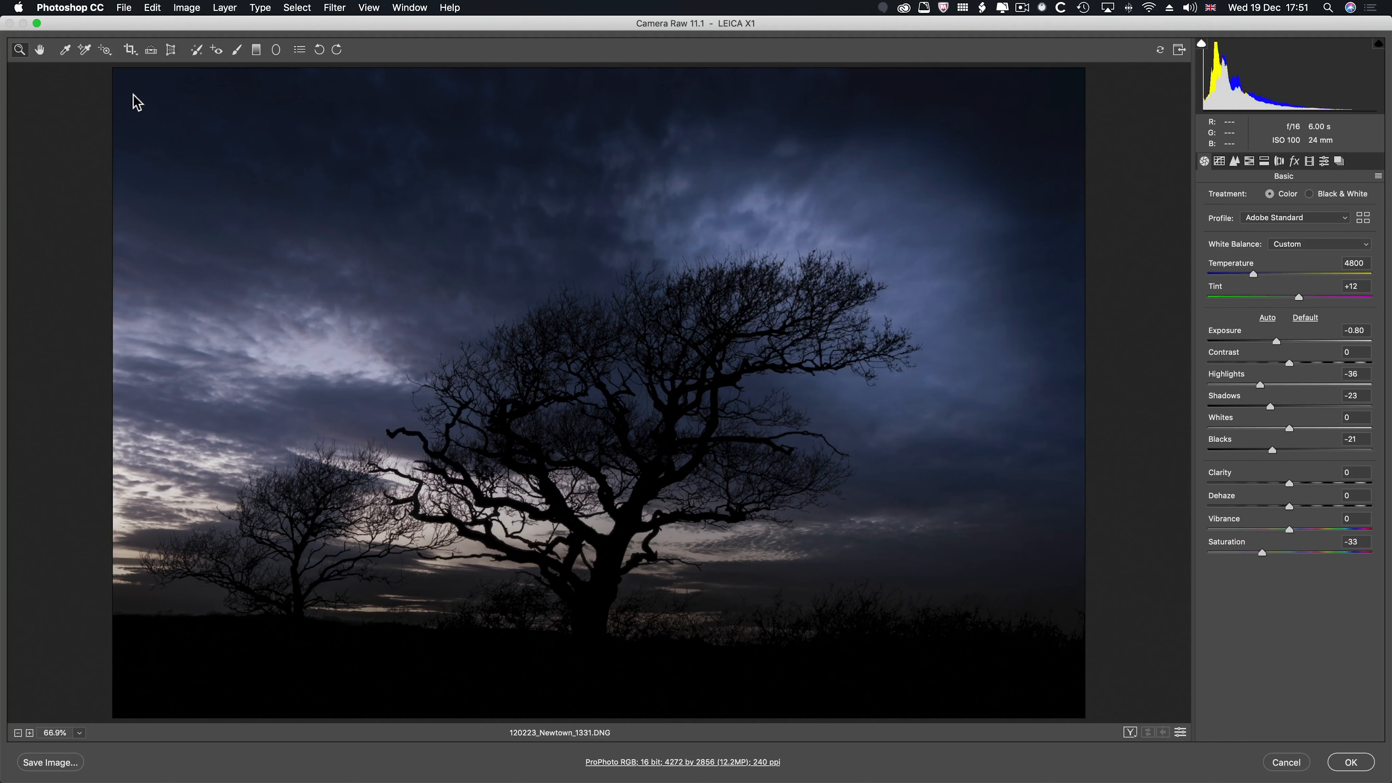
pyautogui.click(239, 51)
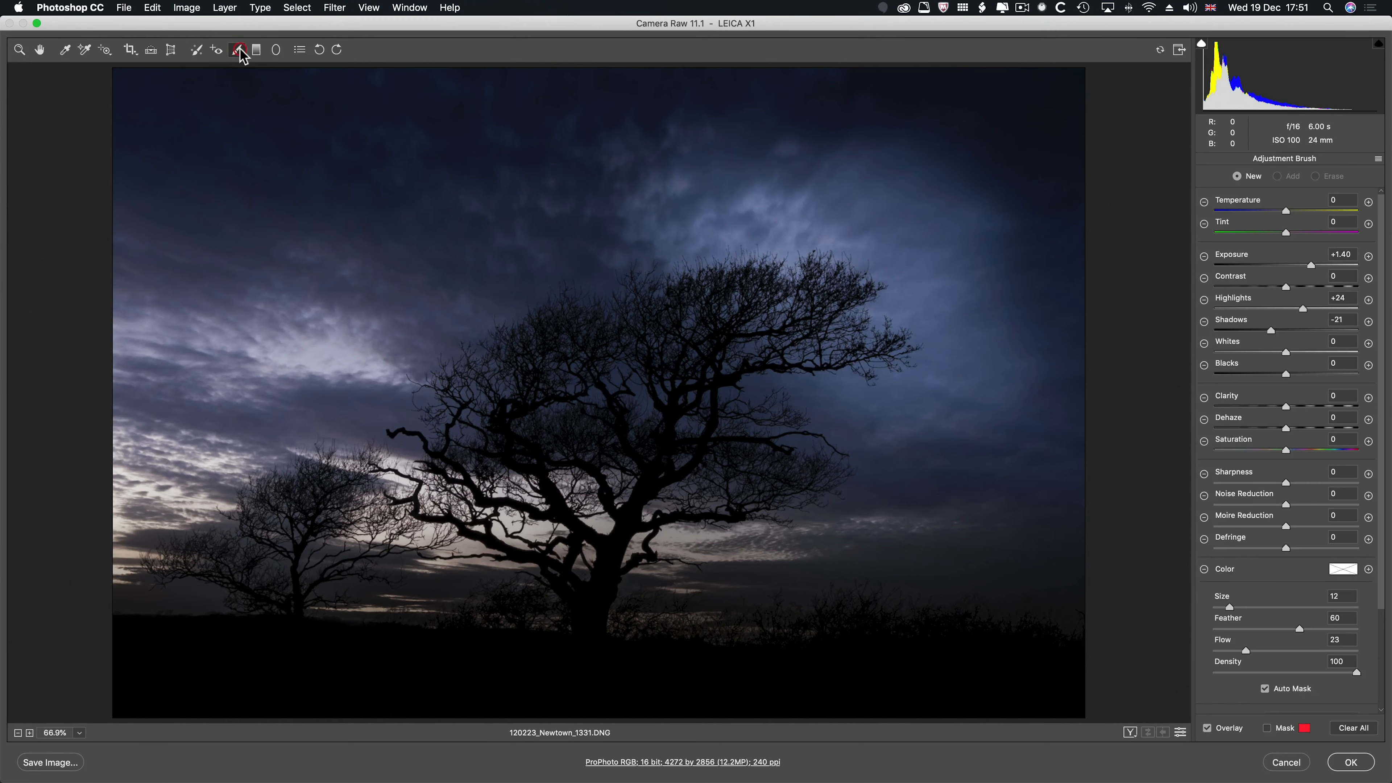
pyautogui.click(838, 229)
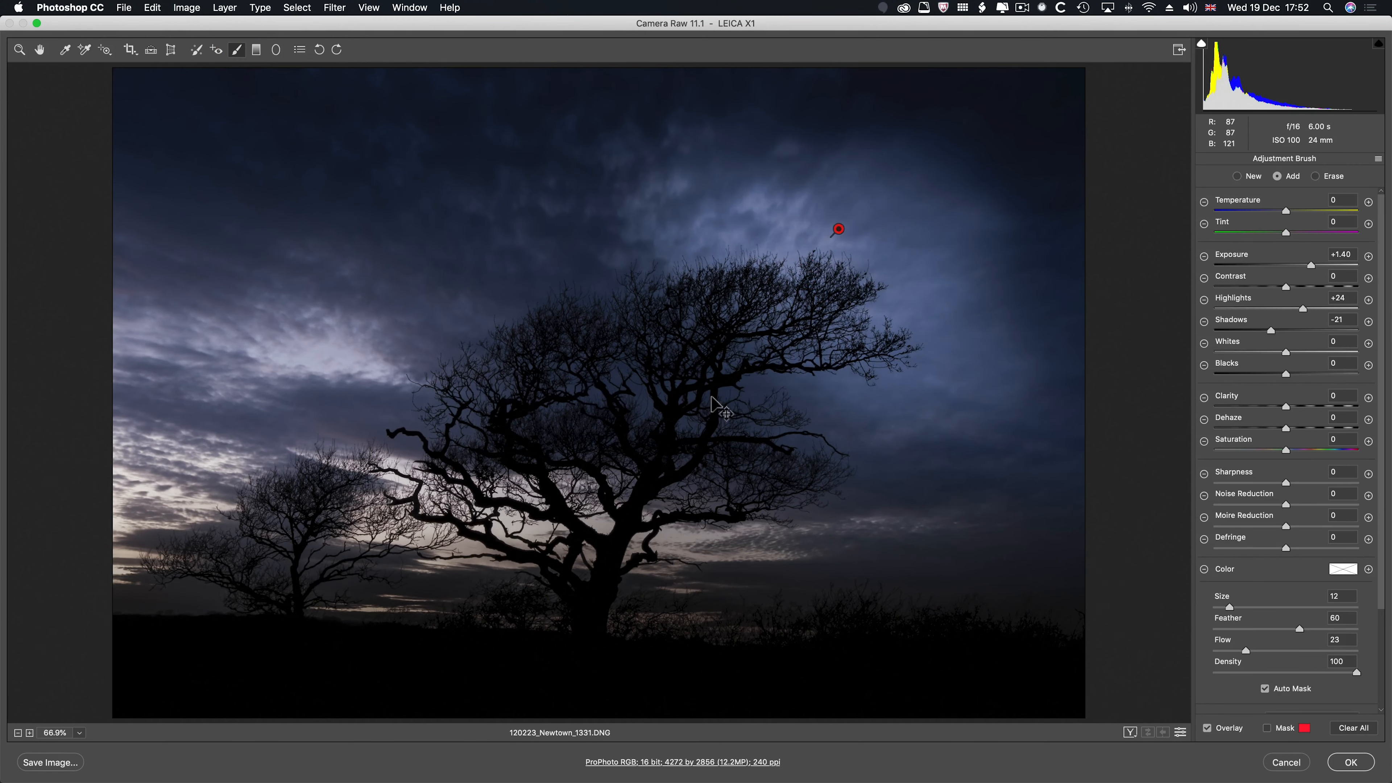
pyautogui.moveTo(790, 417)
pyautogui.mouseDown()
pyautogui.moveTo(744, 400)
pyautogui.moveTo(793, 405)
pyautogui.mouseUp()
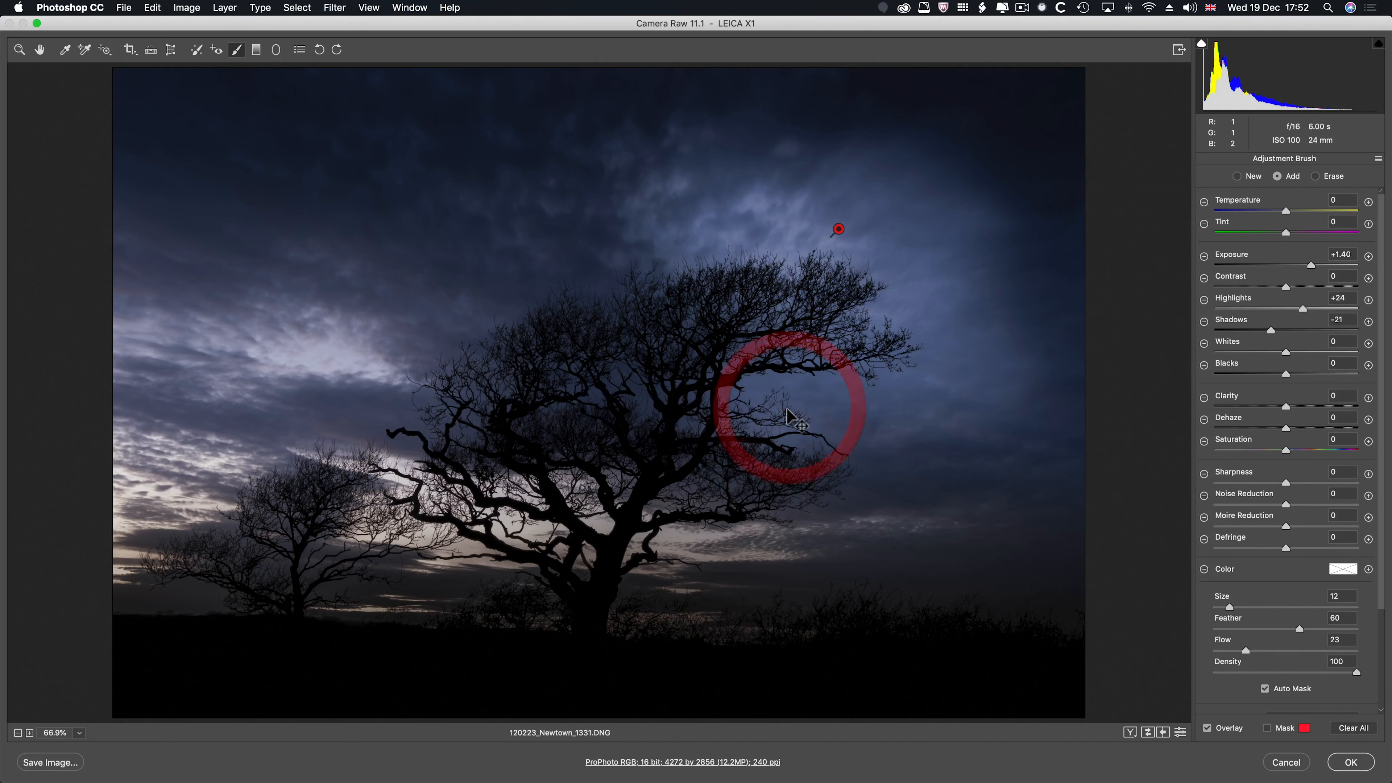
pyautogui.press(']')
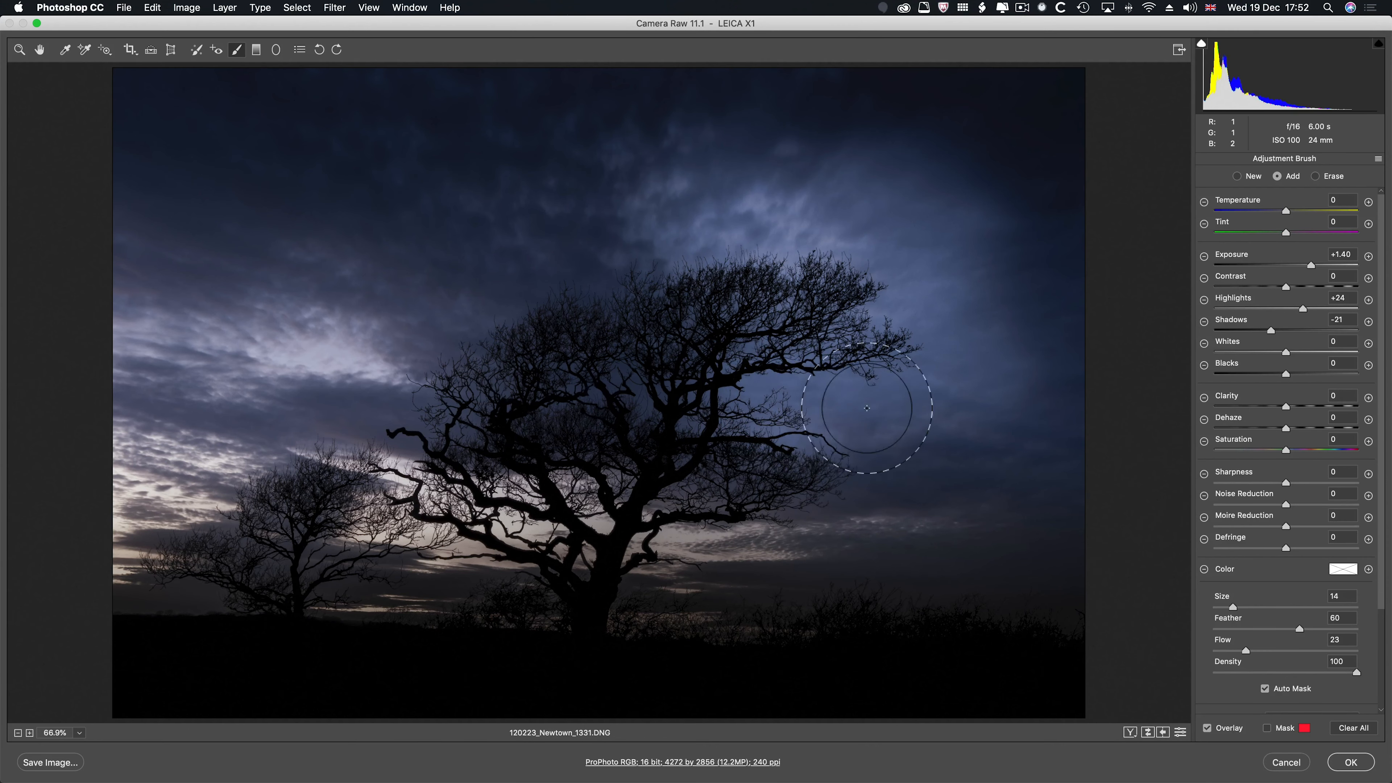
pyautogui.click(1351, 763)
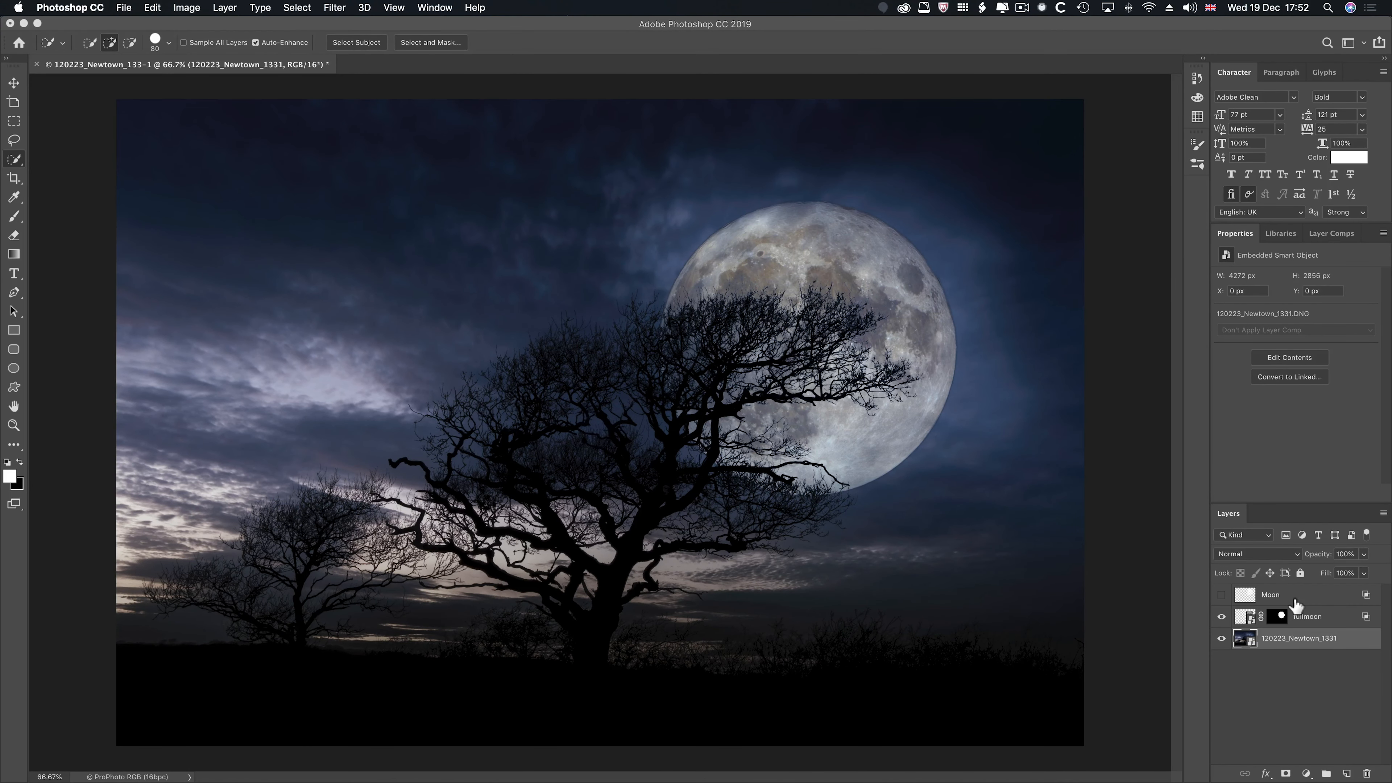
# - Reopen the fullmoon layer's blending options and set its split Underlying Layer black slider to 57 / 114
pyautogui.moveTo(1304, 602); pyautogui.dragTo(1318, 623)
pyautogui.click(1319, 622)
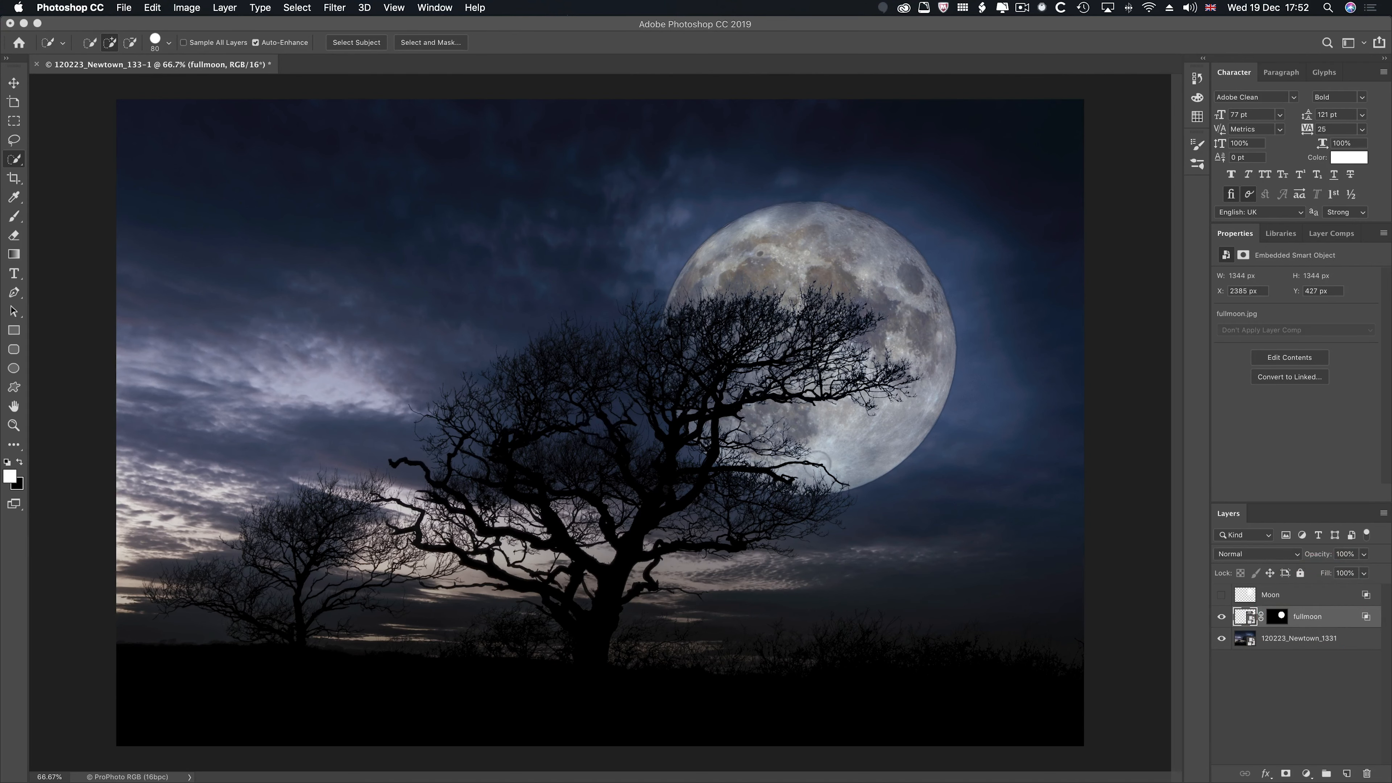
pyautogui.doubleClick(1337, 617)
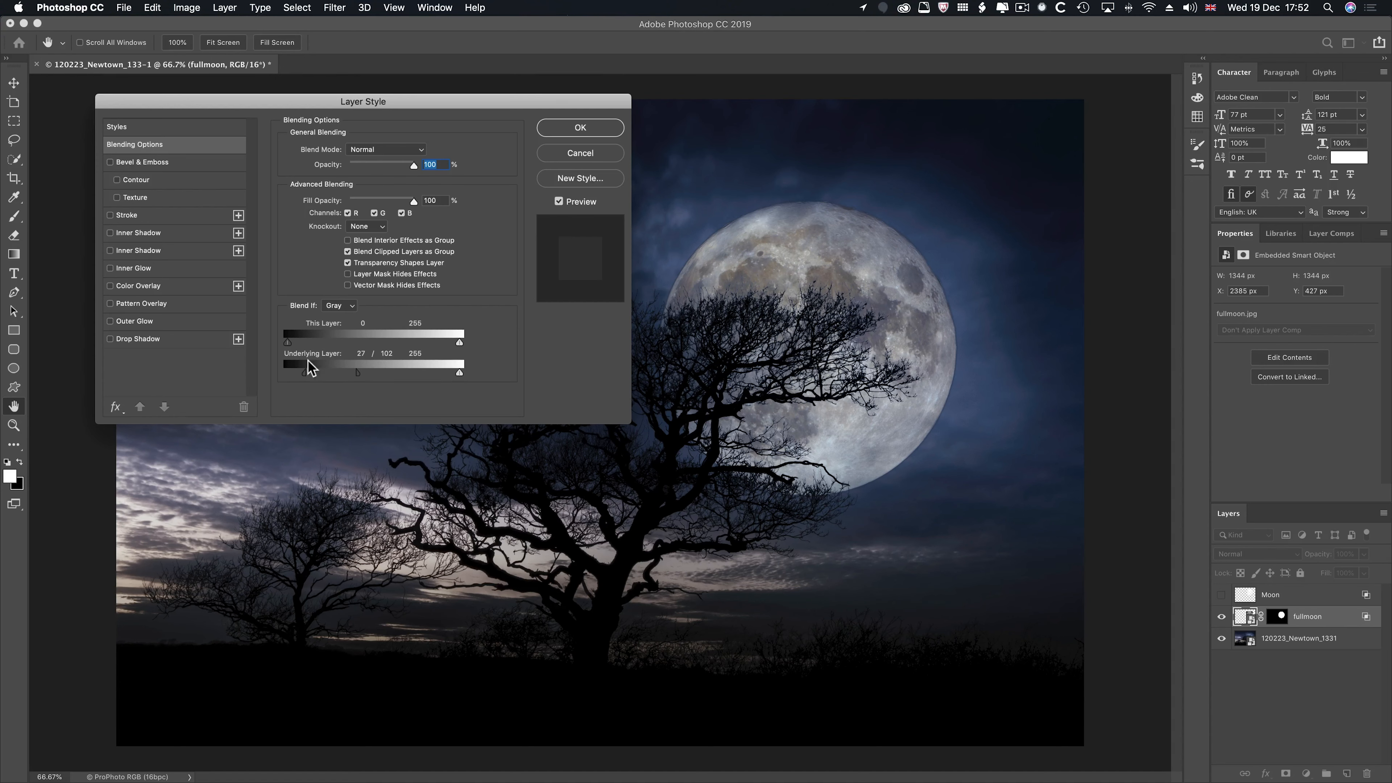
pyautogui.moveTo(305, 374); pyautogui.dragTo(366, 376)
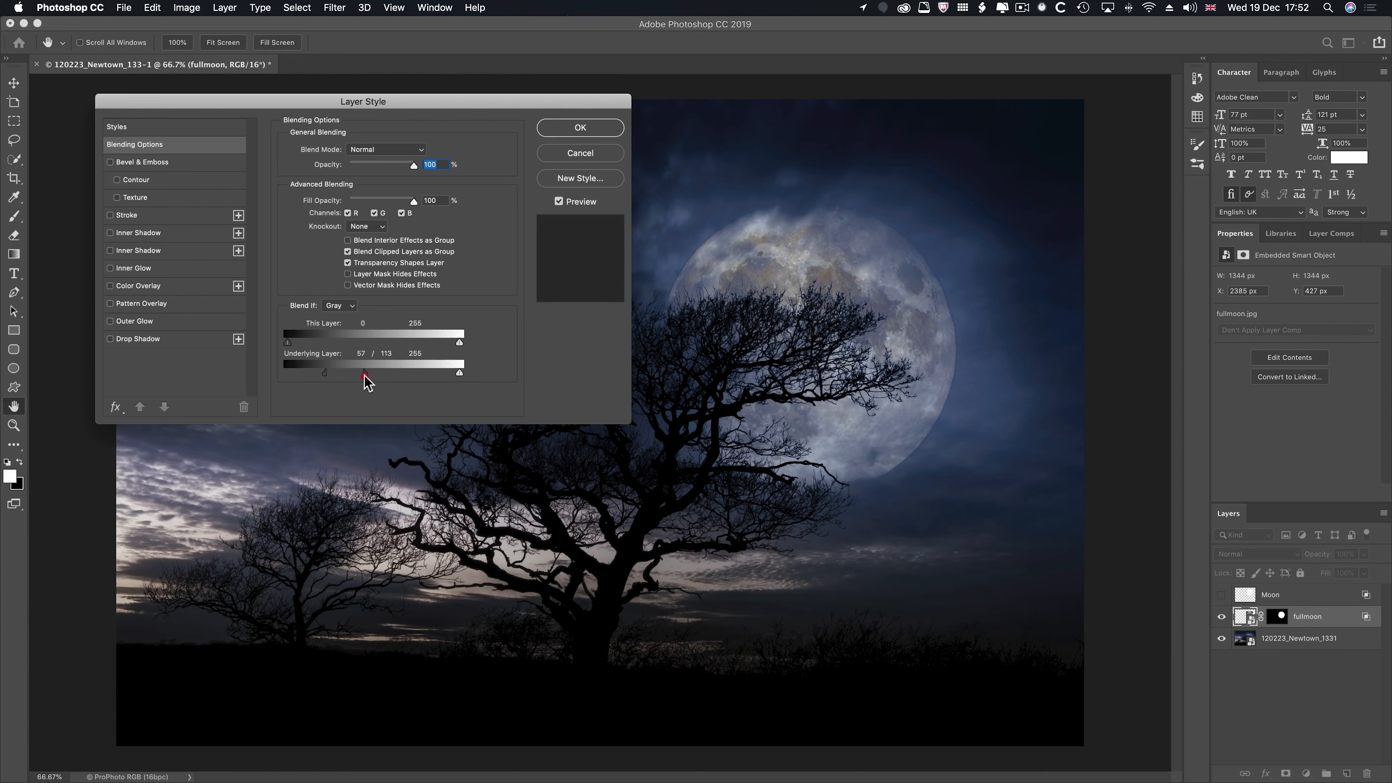
pyautogui.click(570, 127)
pyautogui.press('w')
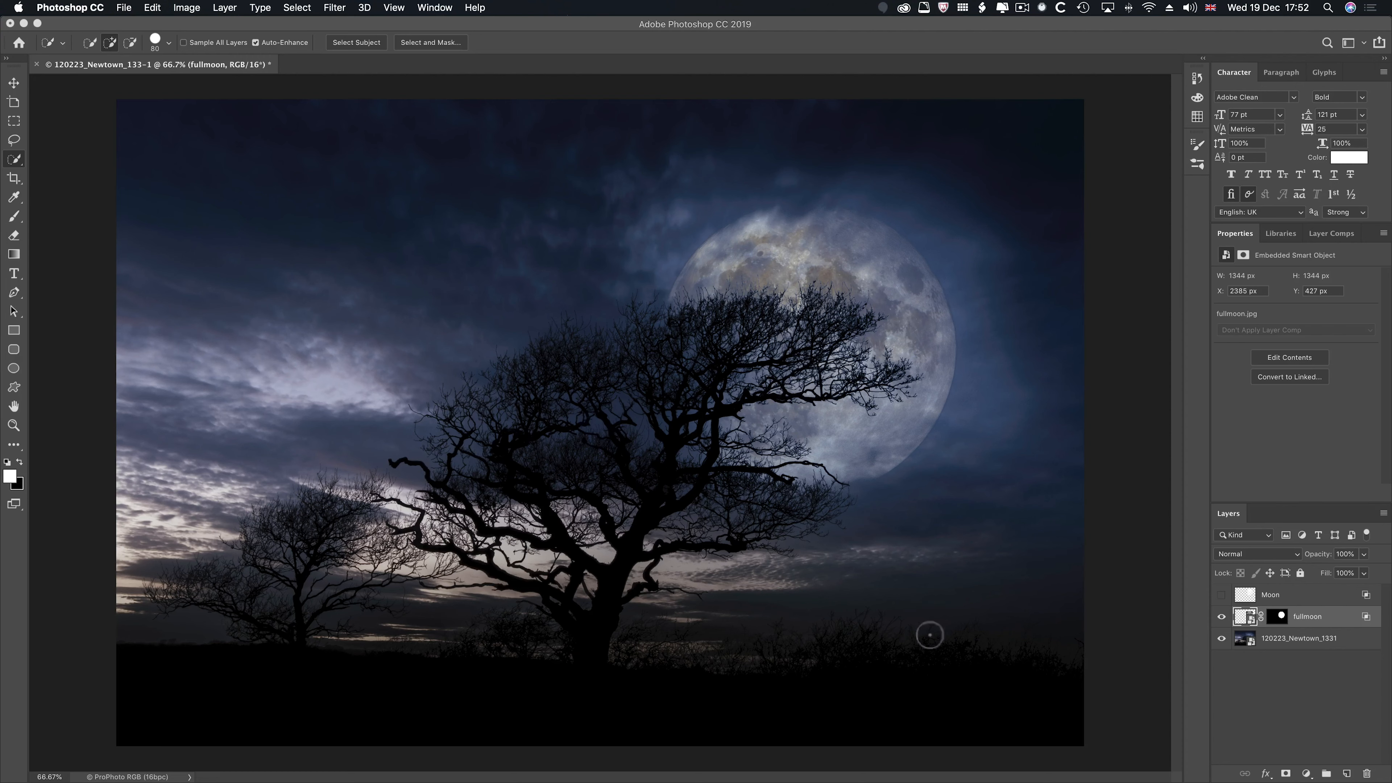
# - Compare the two moons by showing the Moon layer in place of fullmoon, and return to showing only fullmoon
pyautogui.click(1222, 617)
pyautogui.click(1221, 595)
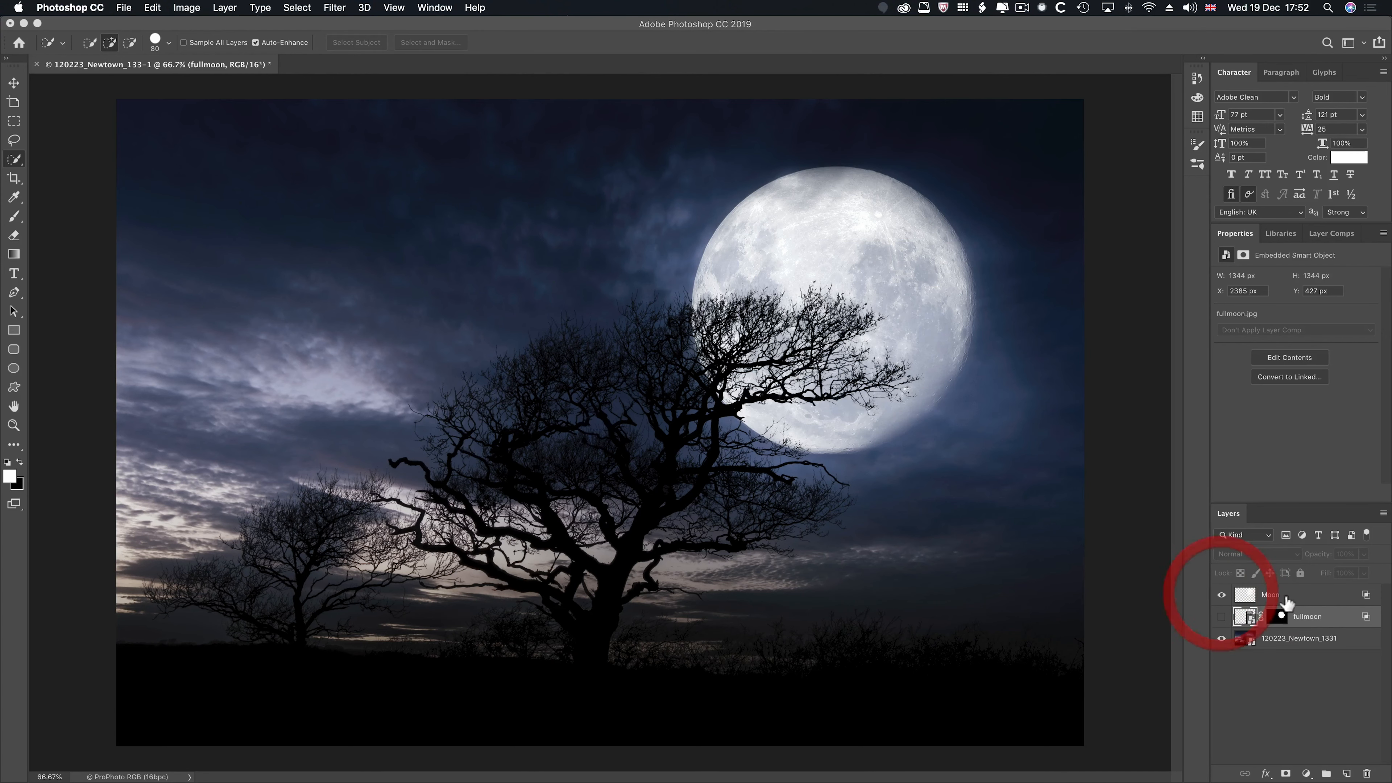
pyautogui.click(1222, 594)
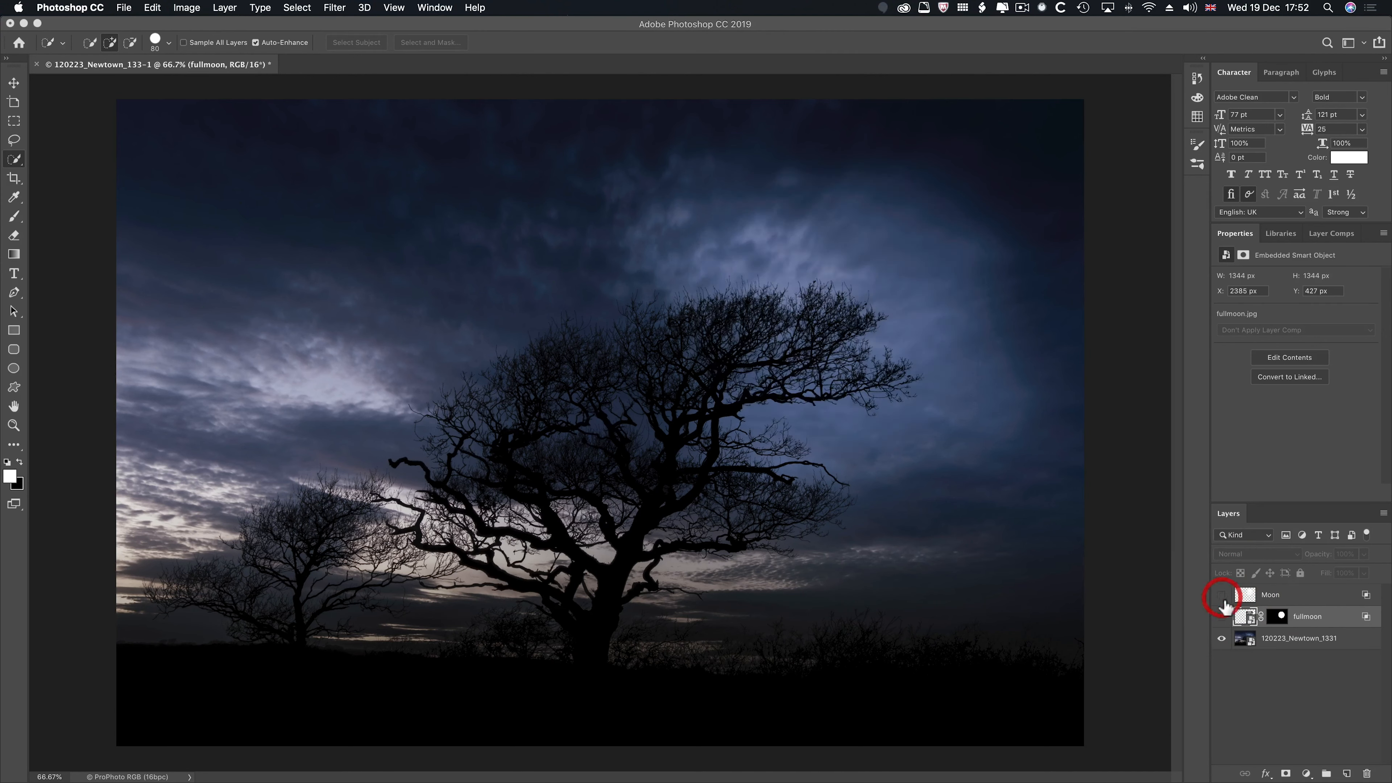
pyautogui.click(1222, 616)
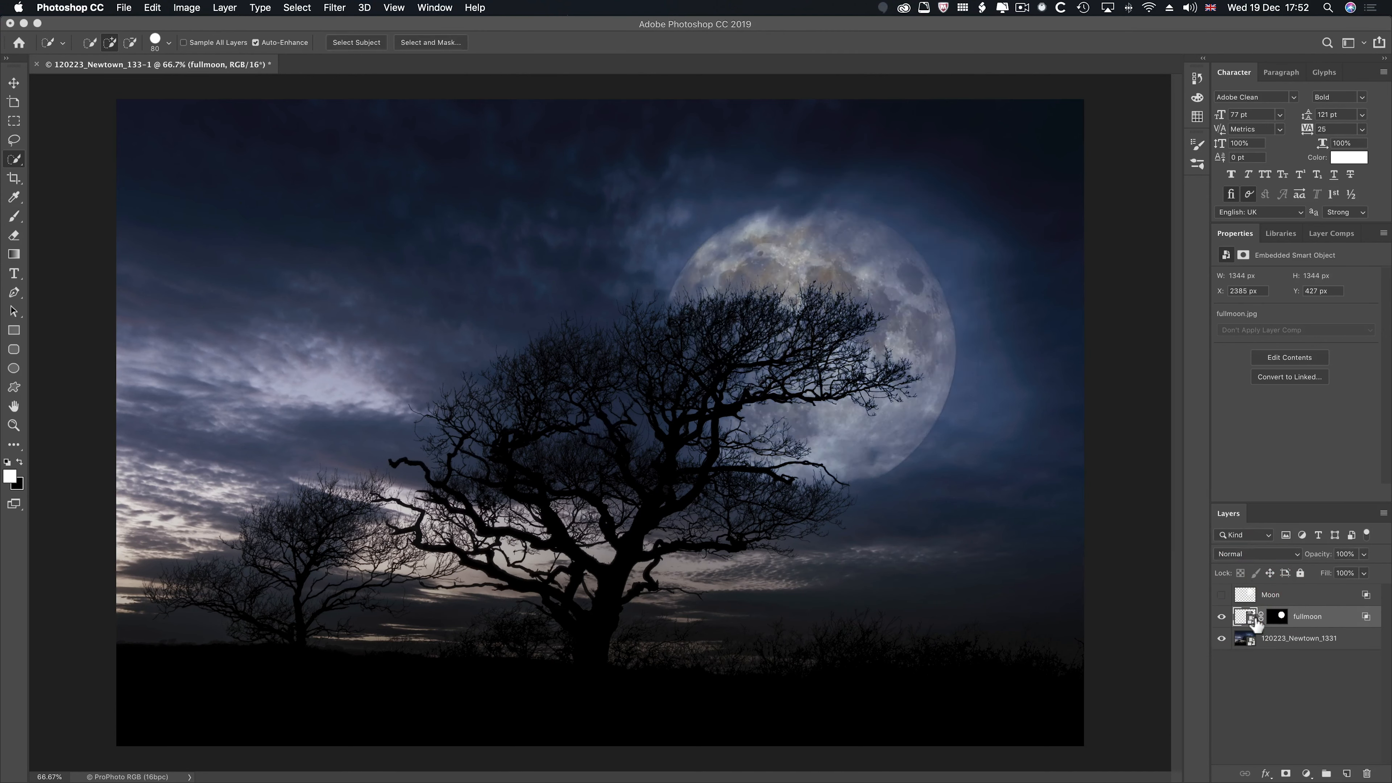
# - Lower the first half of the fullmoon layer's split Underlying Layer black slider to 41 and apply it
pyautogui.doubleClick(1357, 618)
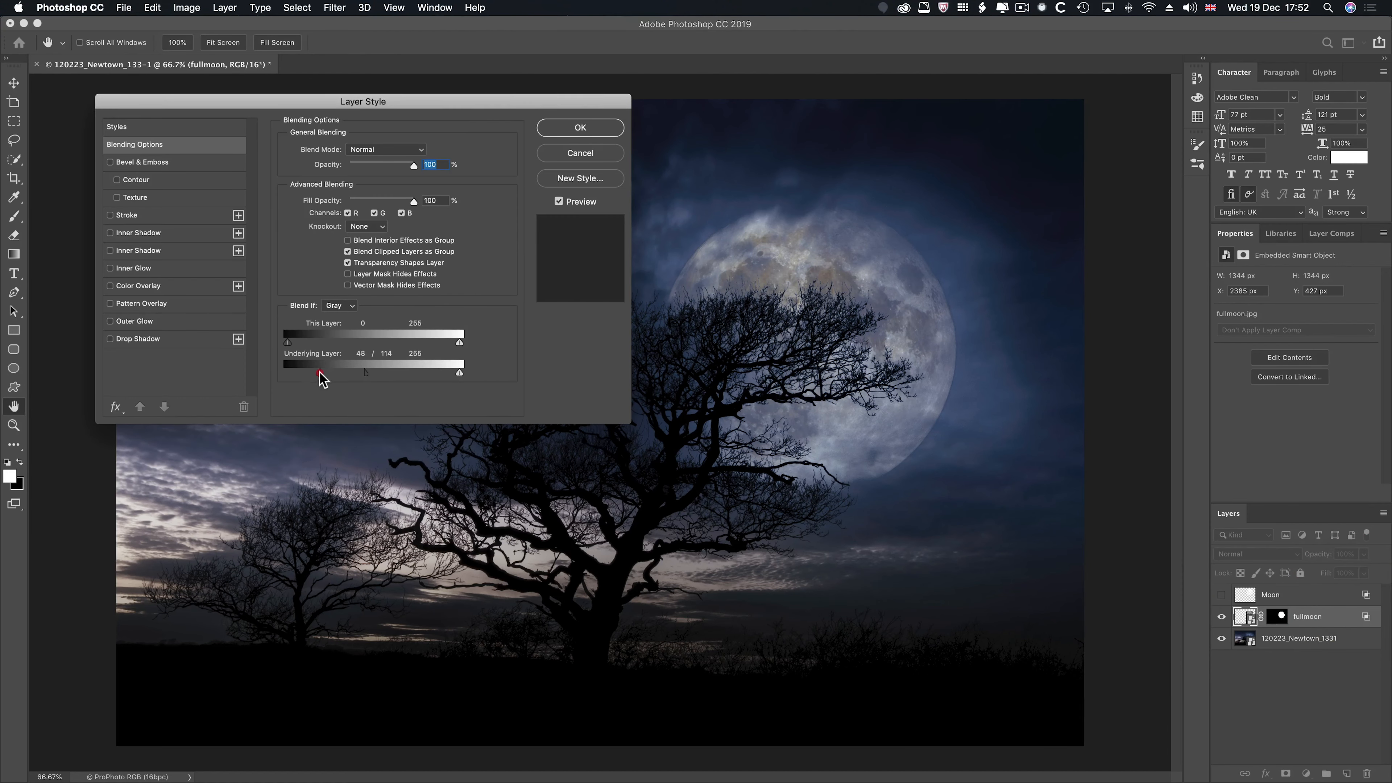
pyautogui.moveTo(321, 372); pyautogui.dragTo(317, 371)
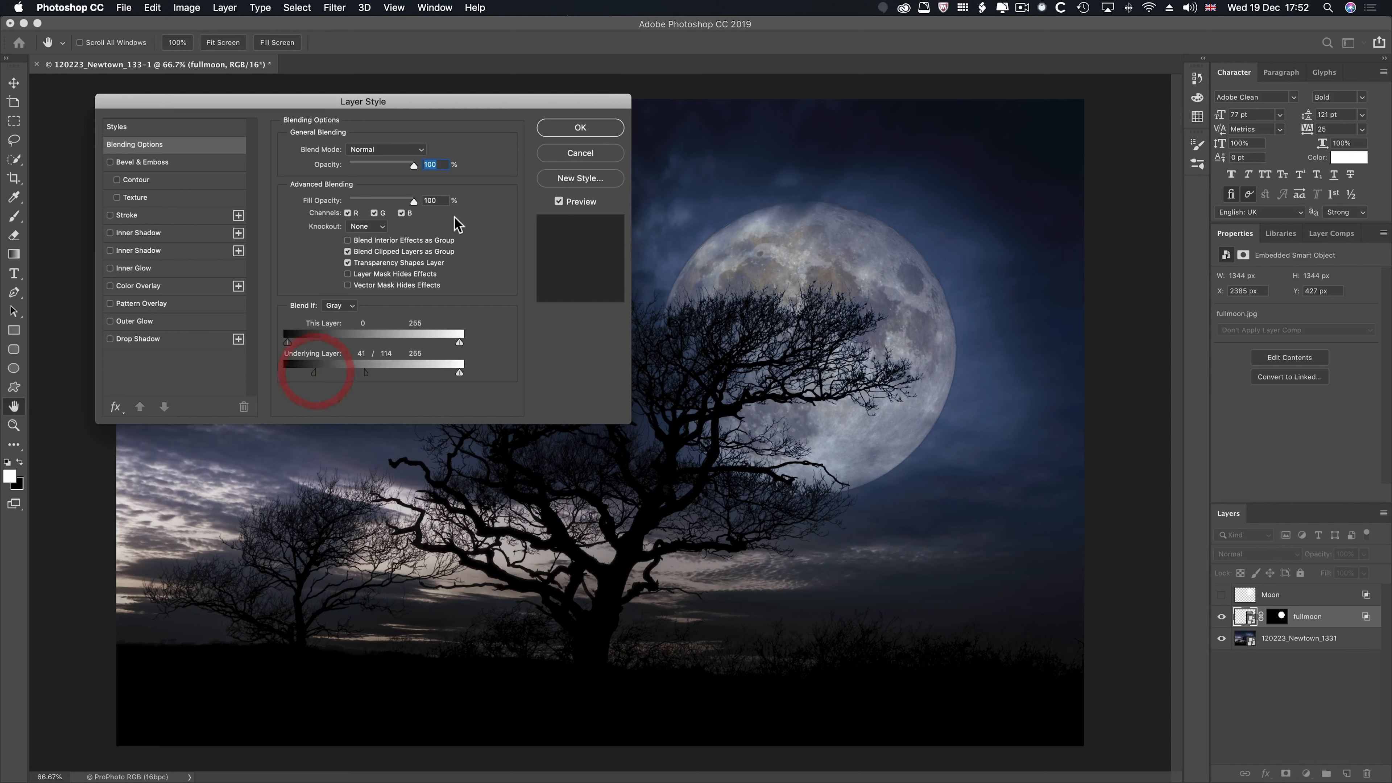
pyautogui.click(580, 129)
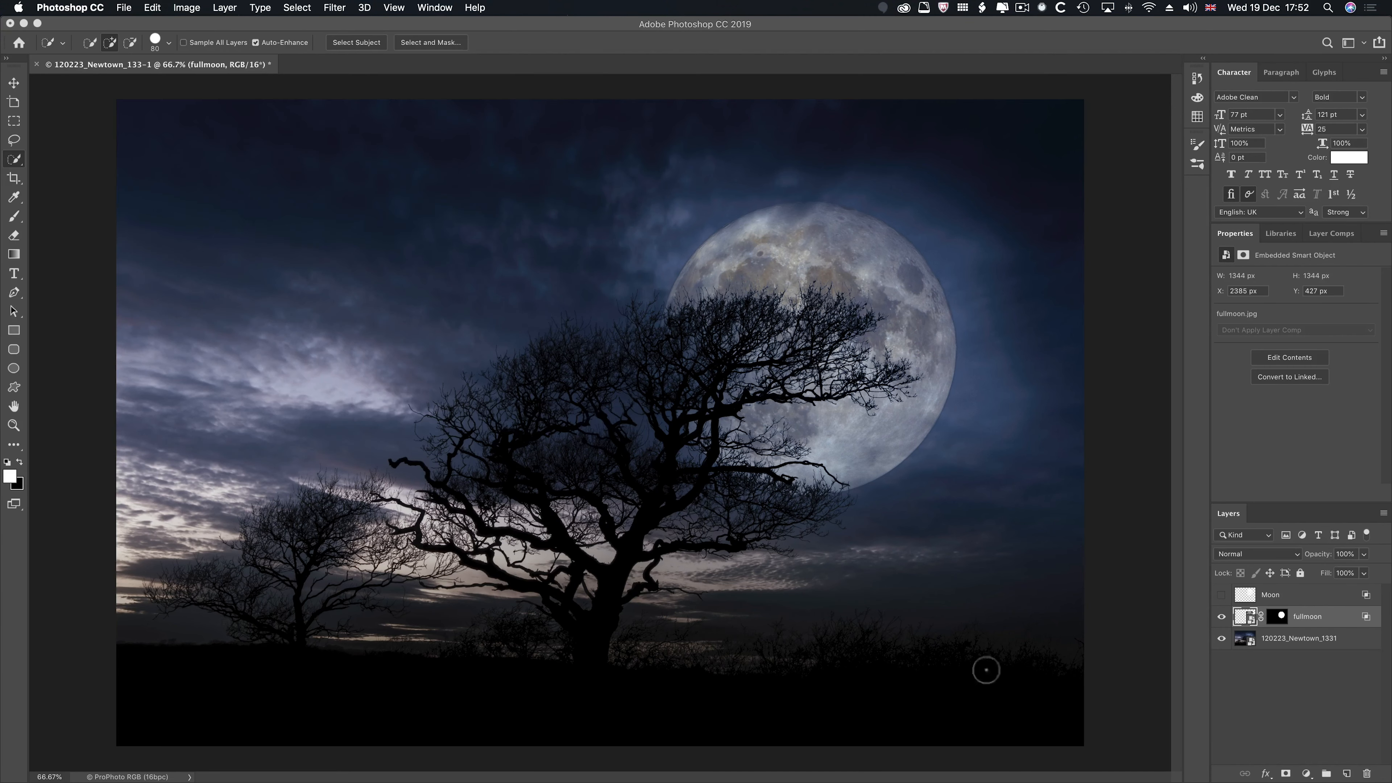
# - Switch to Chrome and search Google in a new tab for "raven brush photoshop"
pyautogui.press('super+Tab')
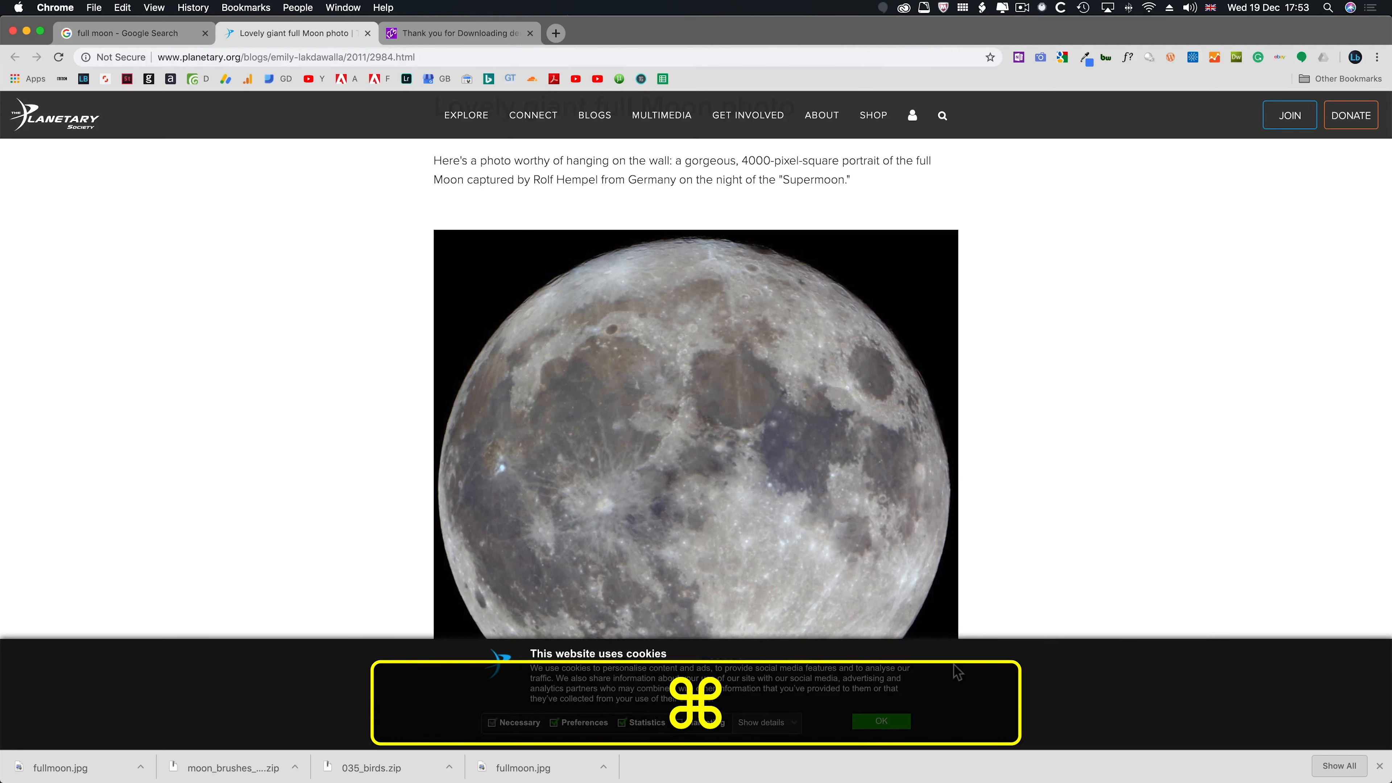
pyautogui.press('super+t')
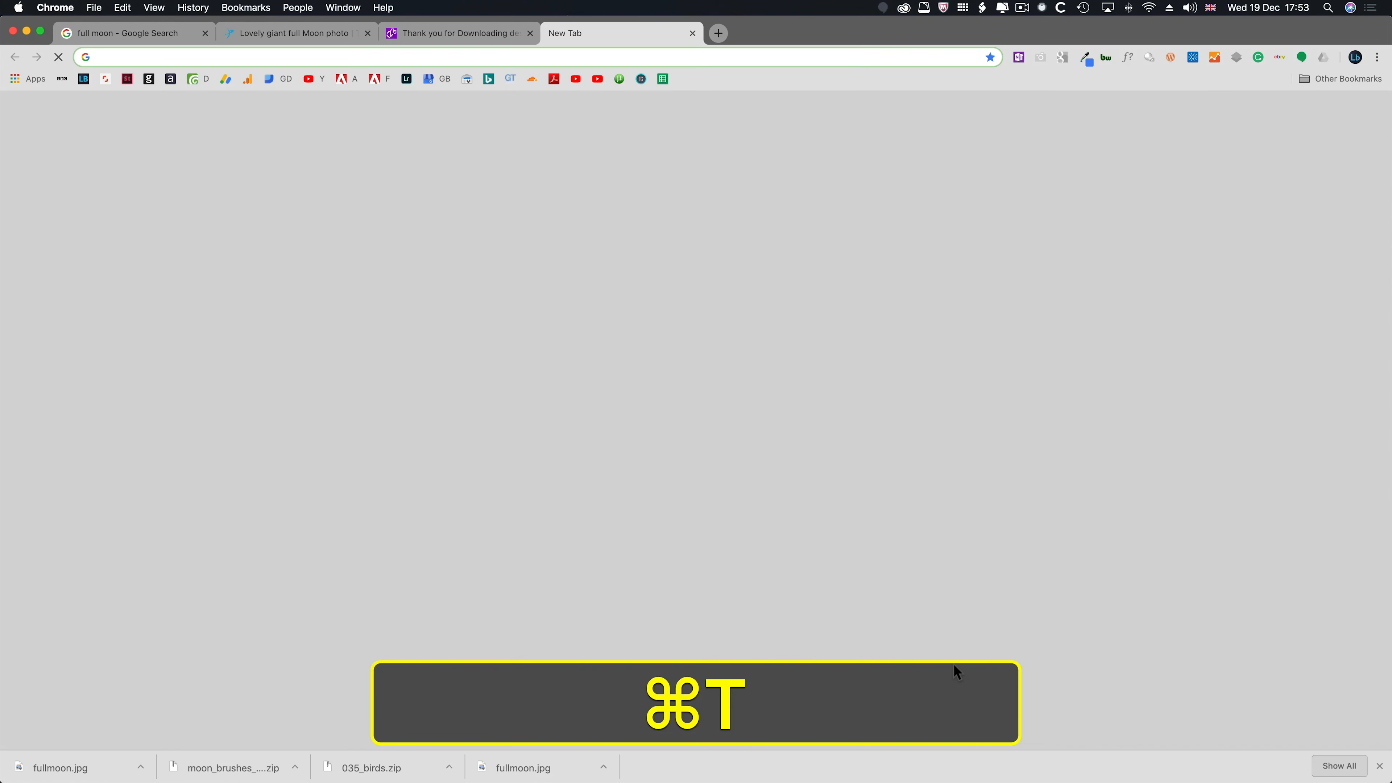
pyautogui.press('super+l')
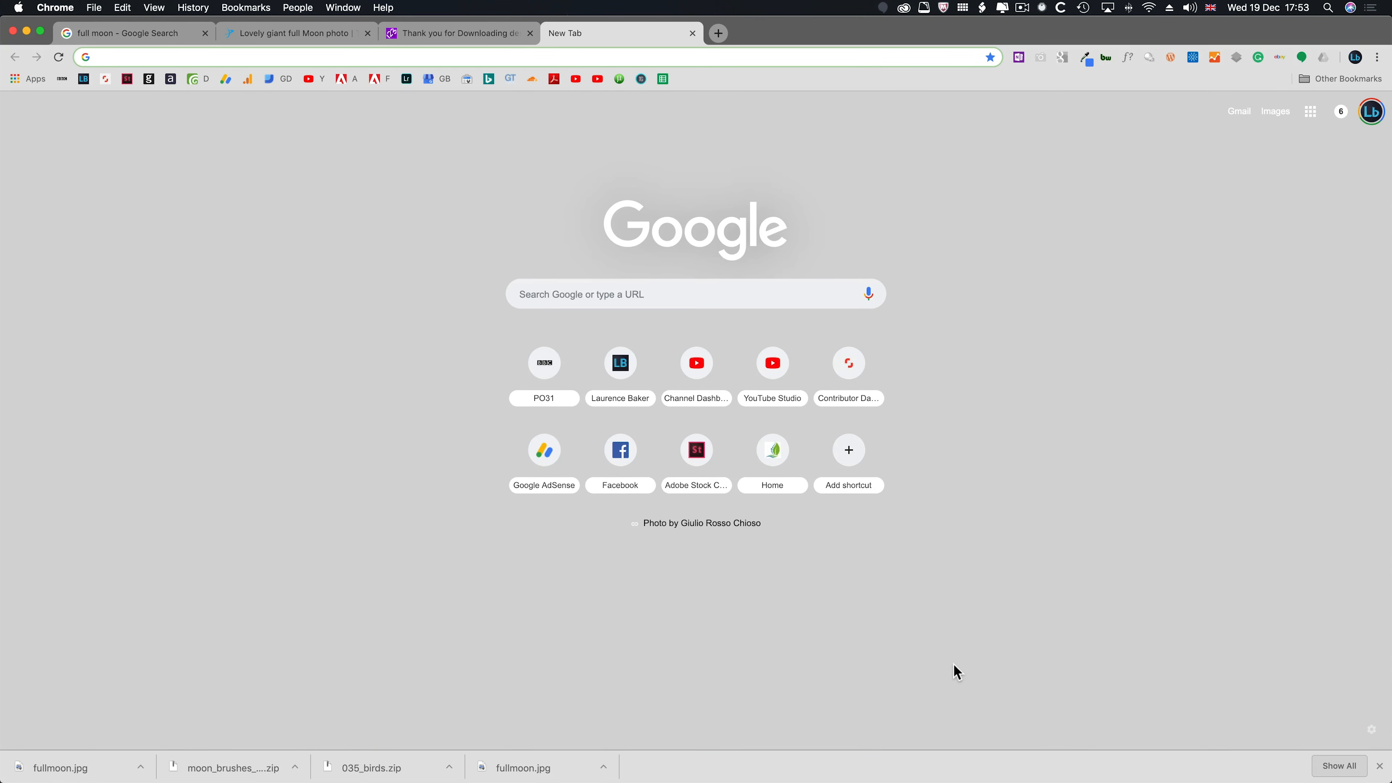
pyautogui.write('rav')
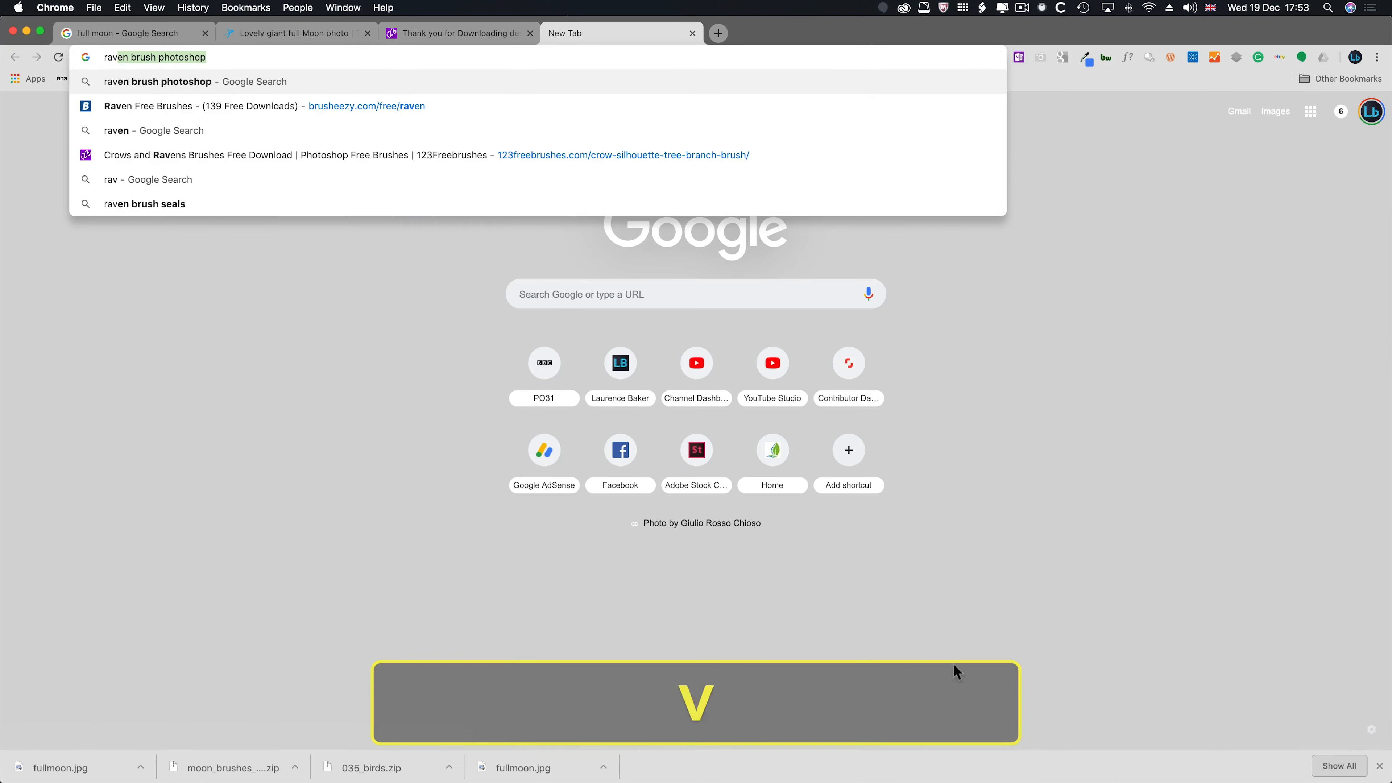
pyautogui.press('Return')
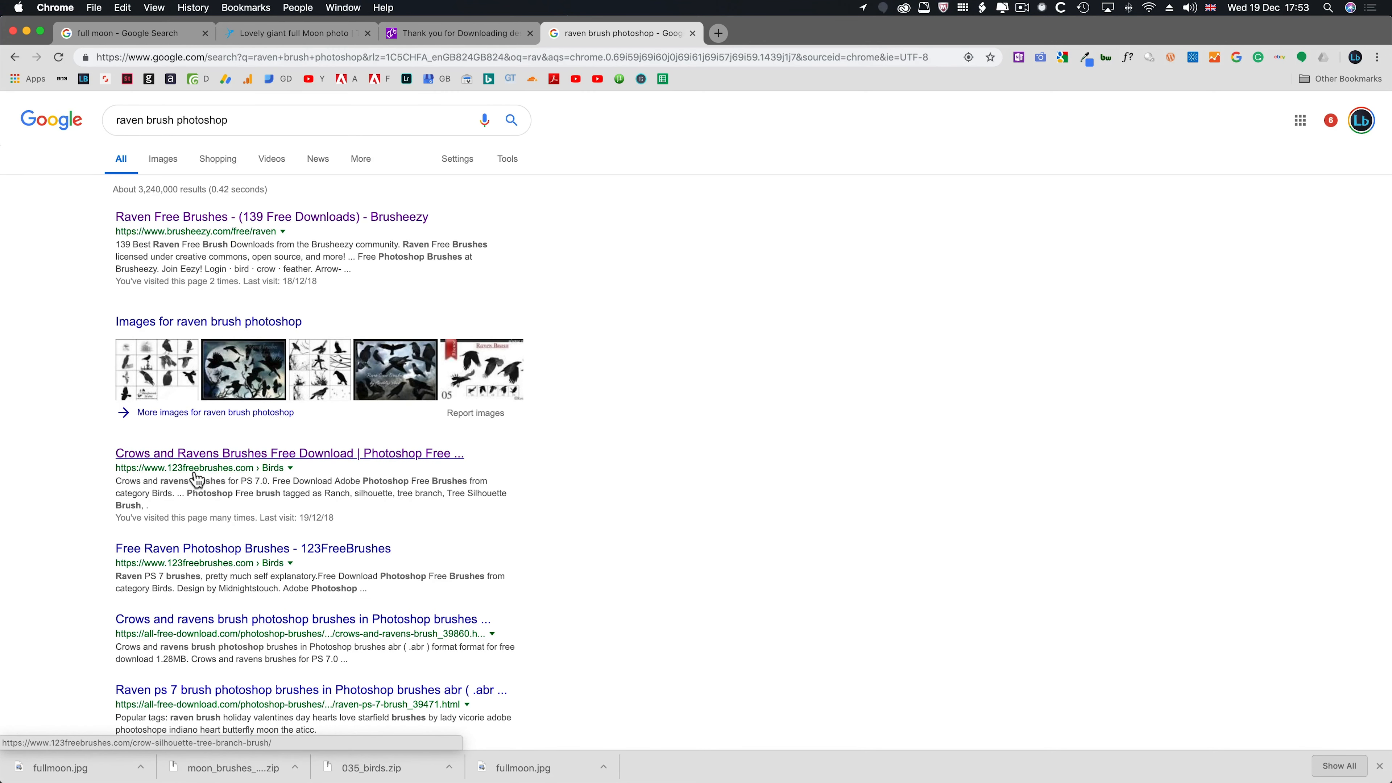
# - Download the Crows and Ravens Brushes zip archive from its 123Freebrushes page and switch back to Photoshop
pyautogui.click(189, 454)
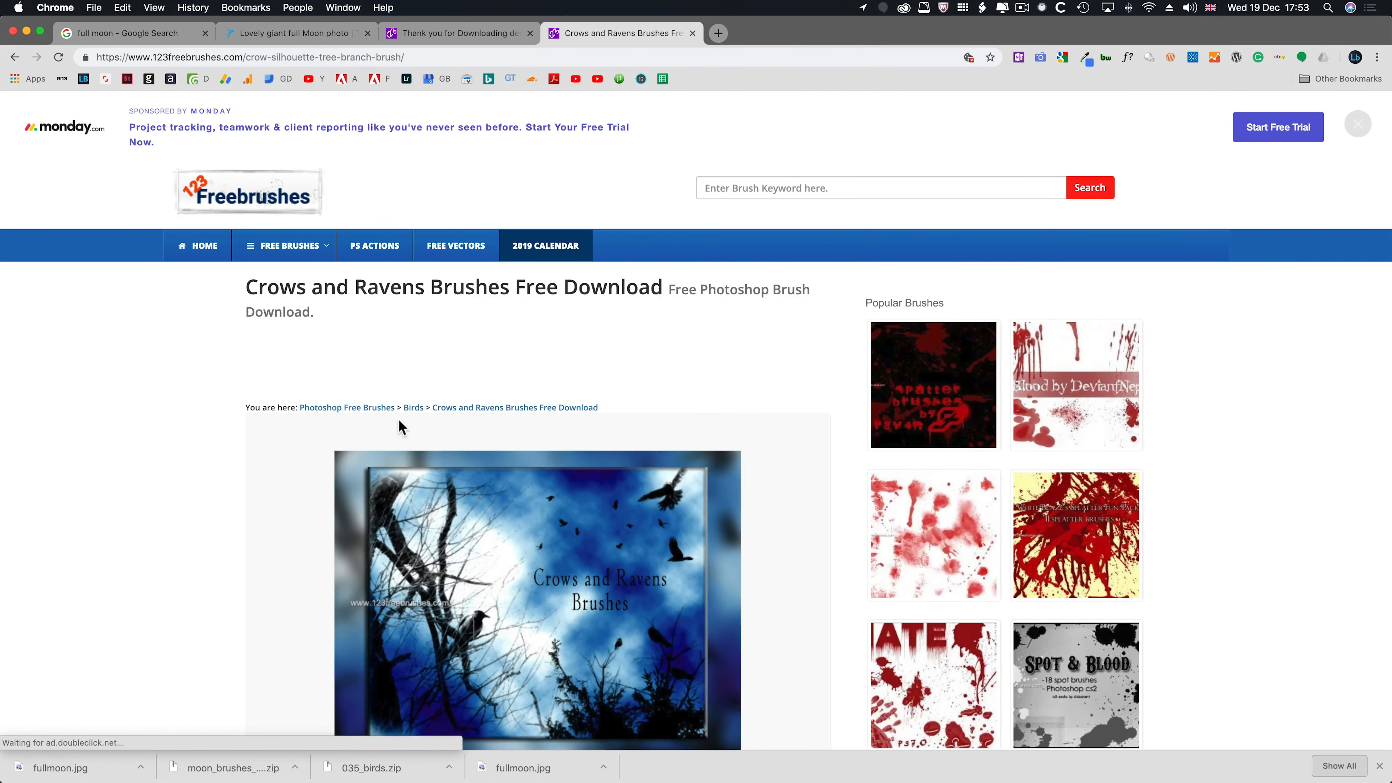
pyautogui.scroll(-5, 403, 427)
pyautogui.scroll(-1, 403, 426)
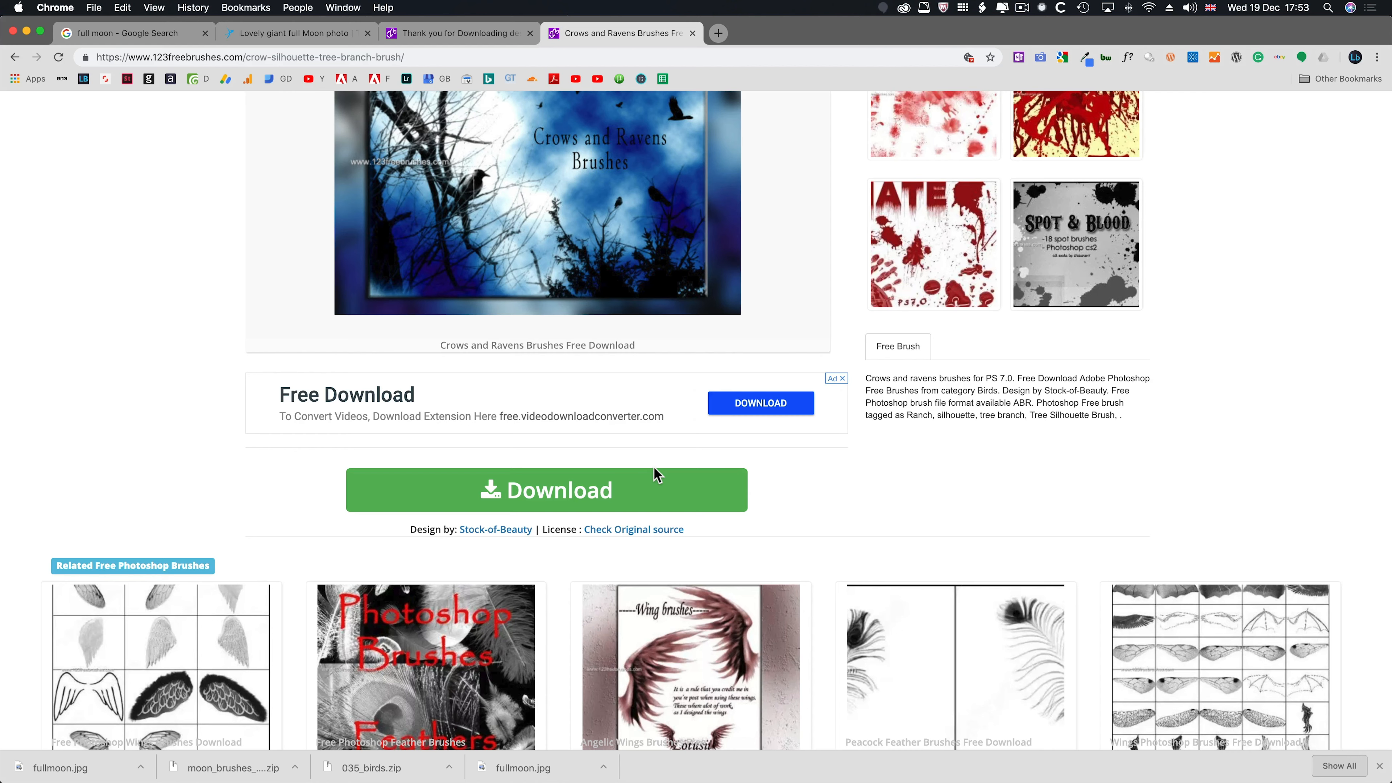
pyautogui.click(543, 495)
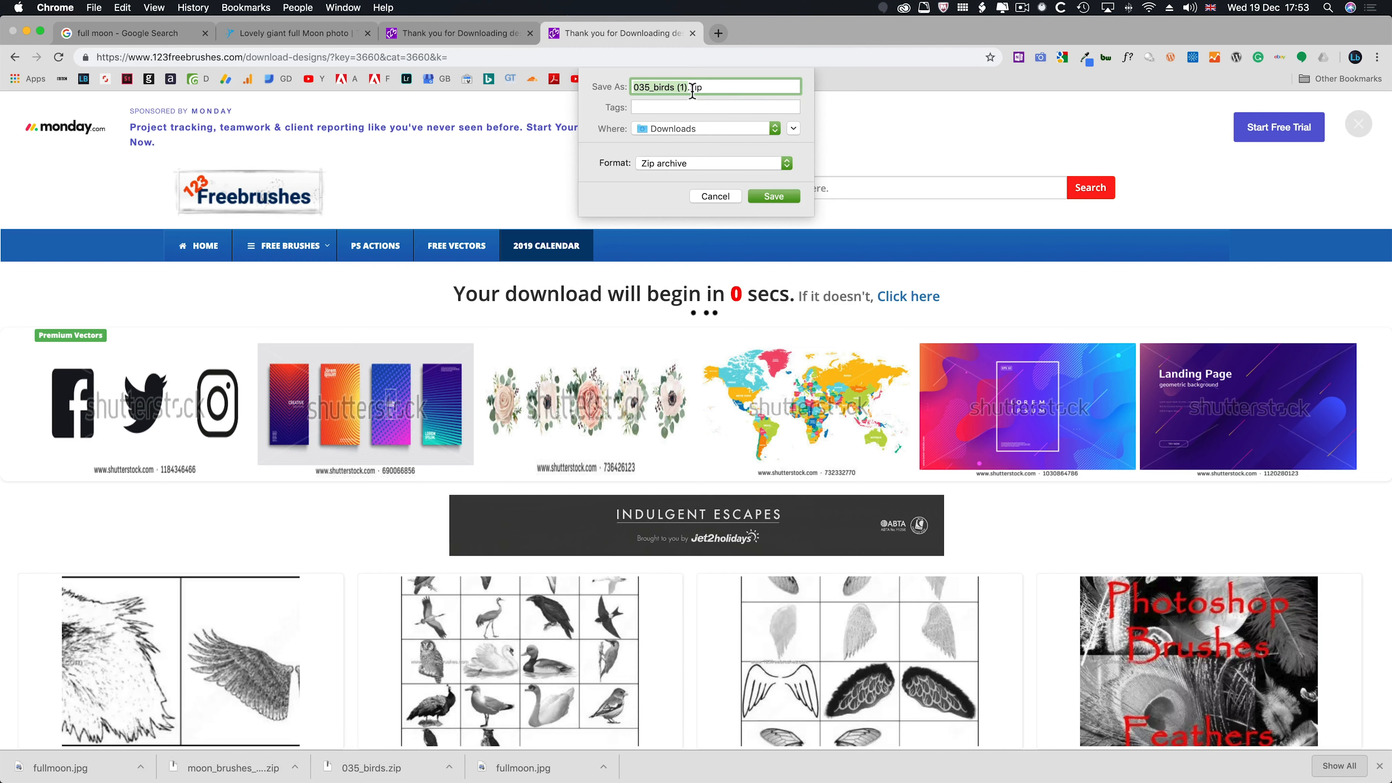
pyautogui.click(789, 196)
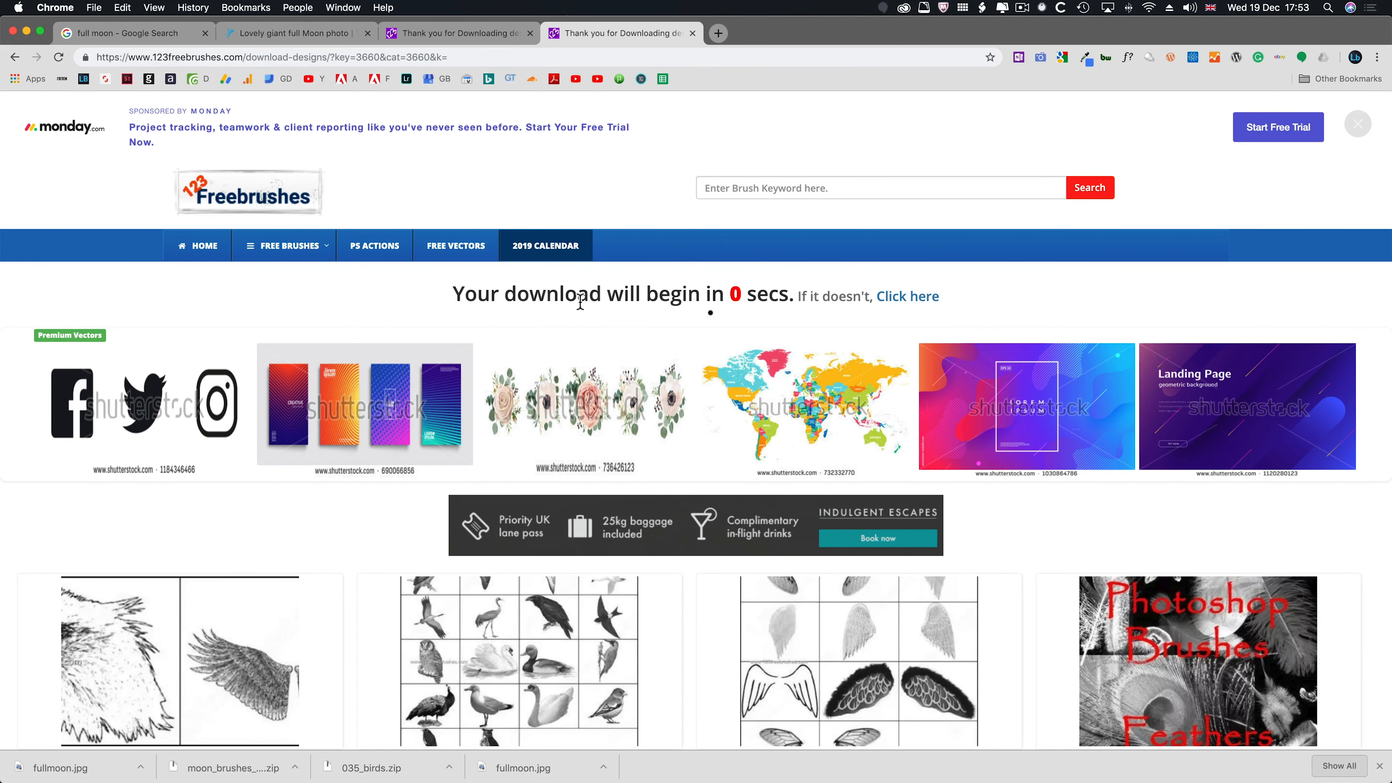
pyautogui.press('super')
pyautogui.press('super+Tab')
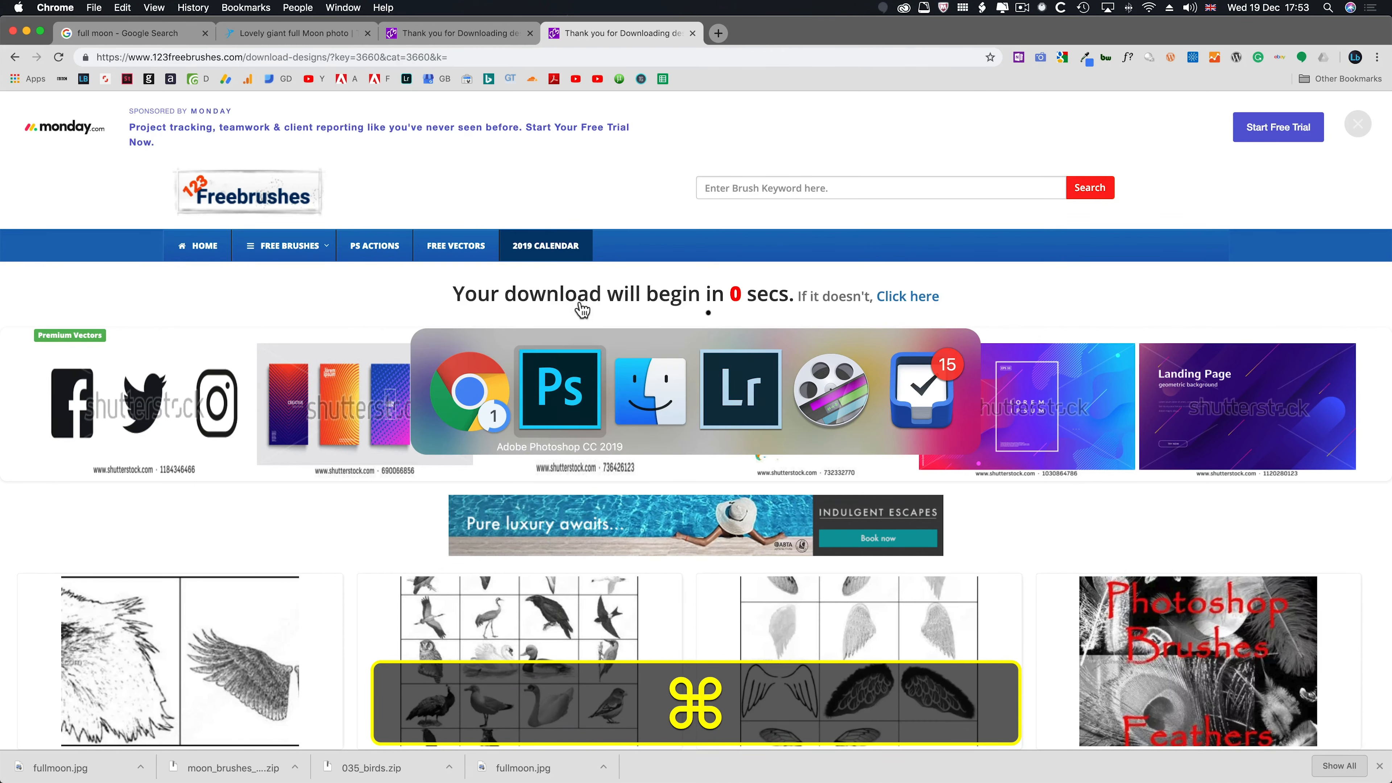
# - Create a new layer named birds directly above the fullmoon layer
pyautogui.press('b')
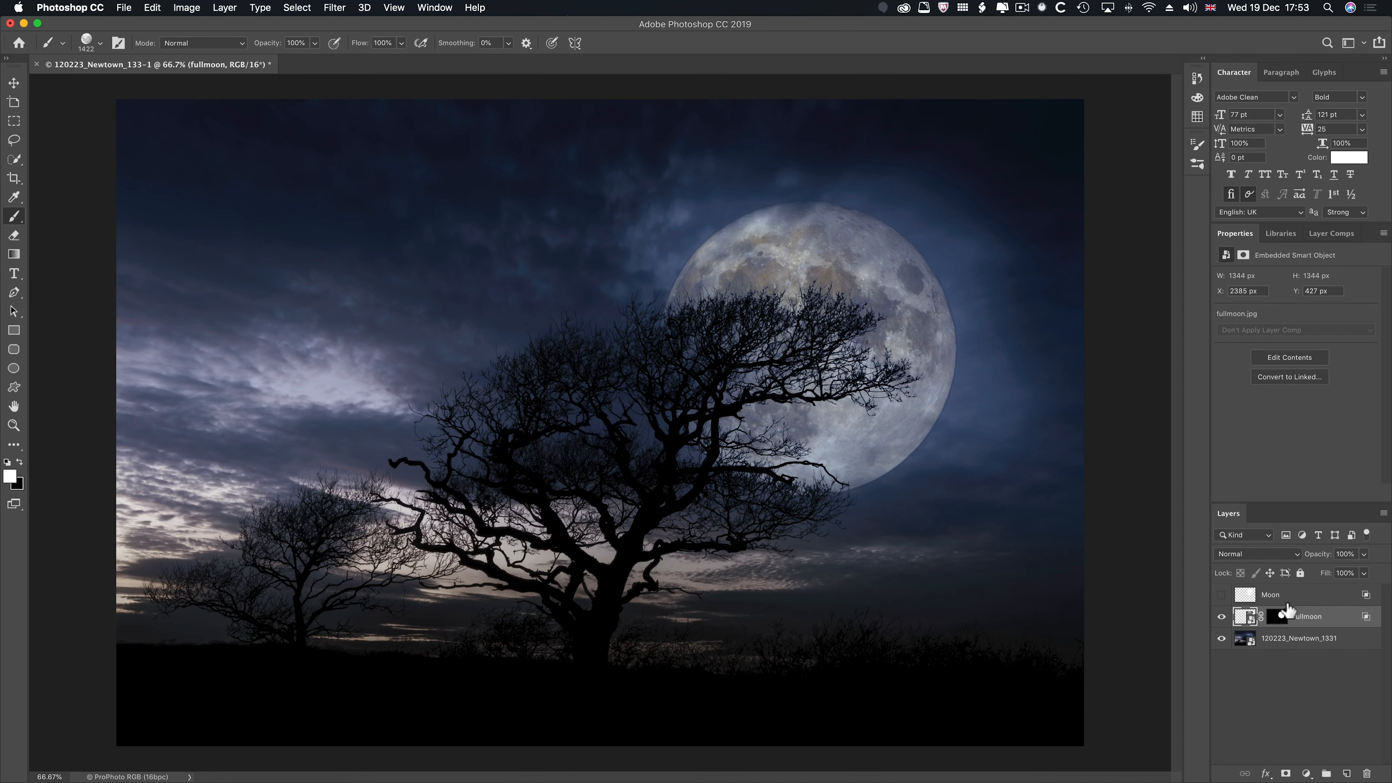
pyautogui.click(1283, 614)
pyautogui.press('super')
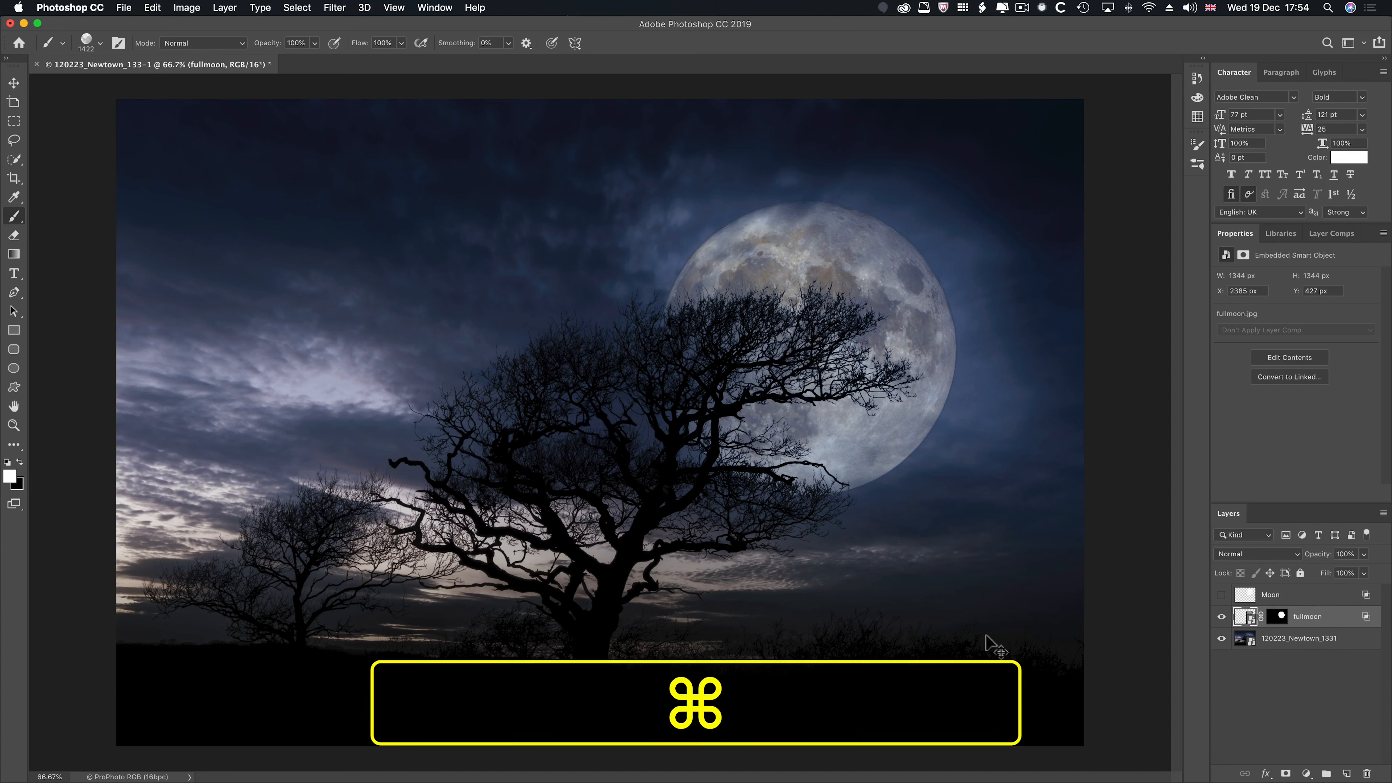
pyautogui.press('shift')
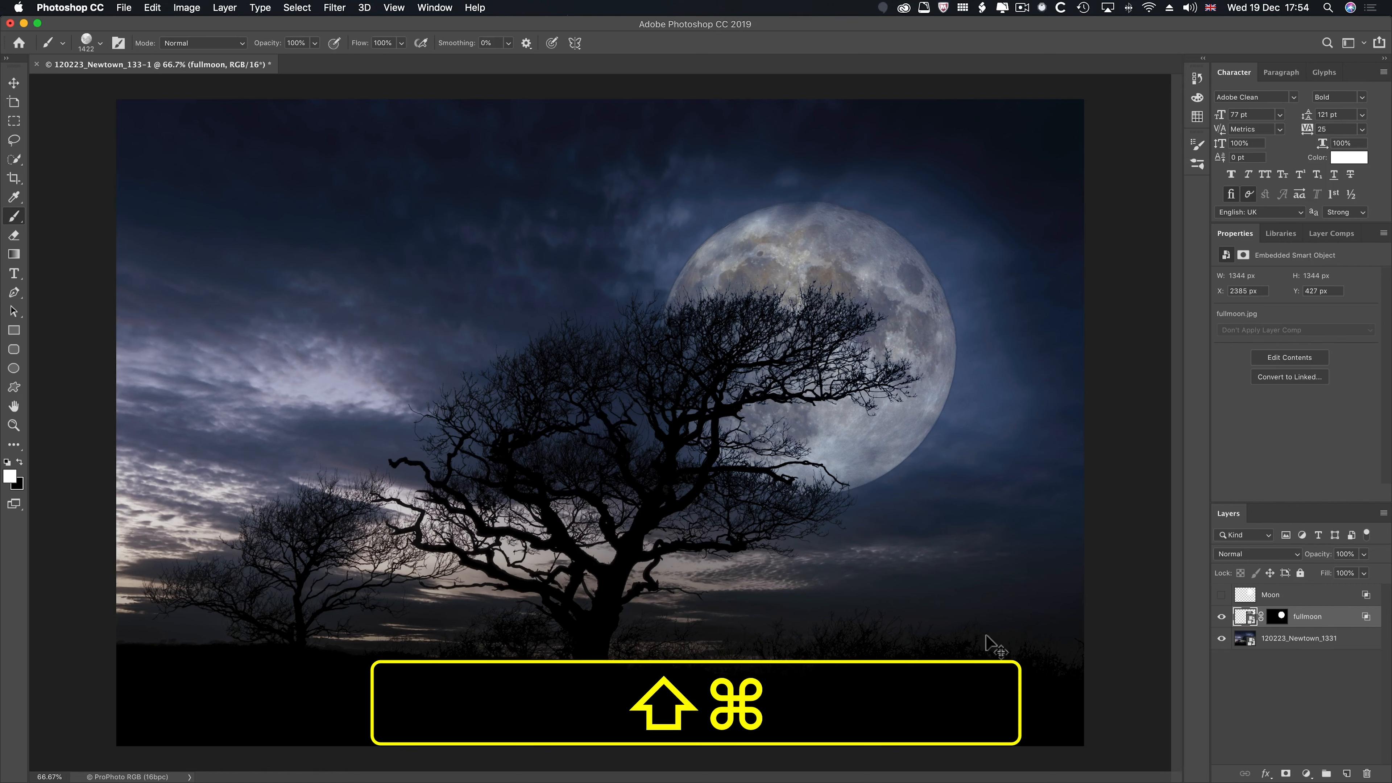
pyautogui.press('shift+super+n')
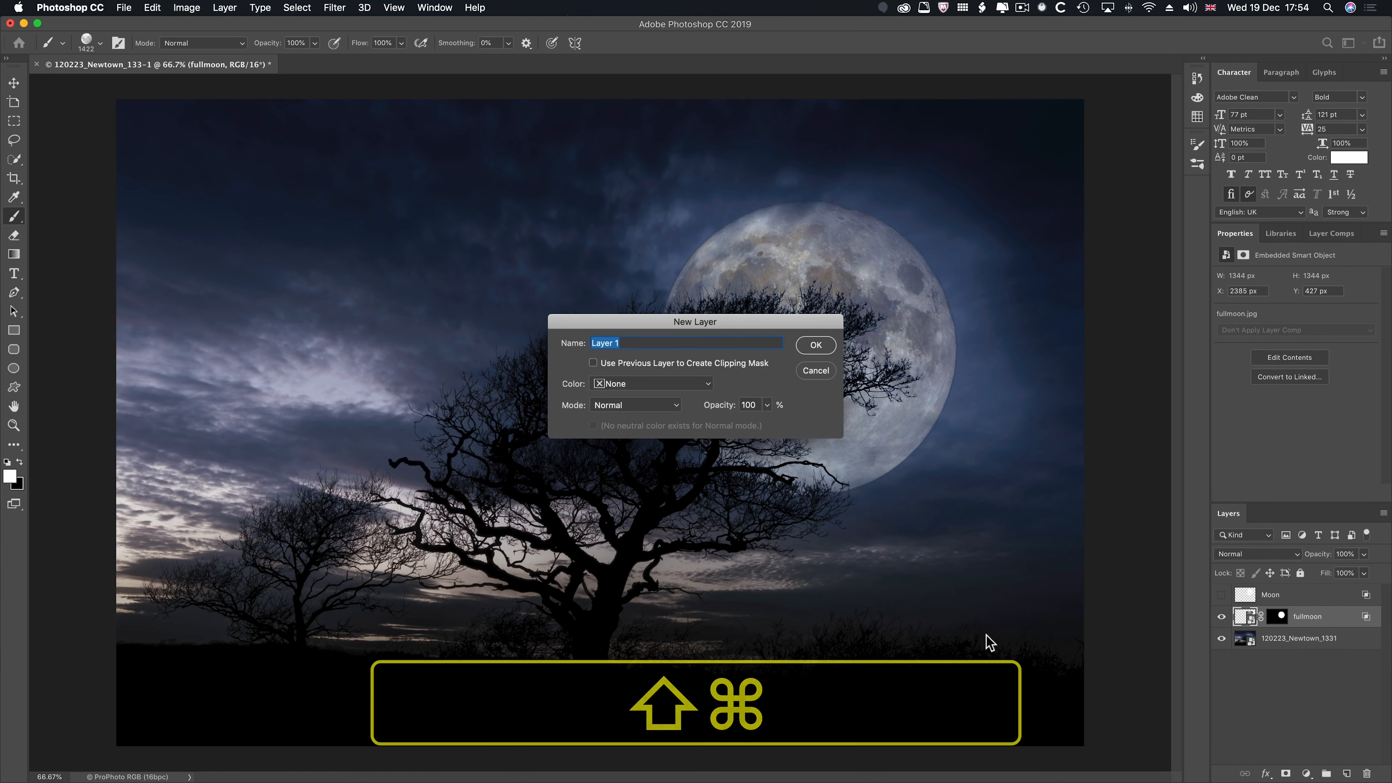
pyautogui.write('birds')
pyautogui.press('Return')
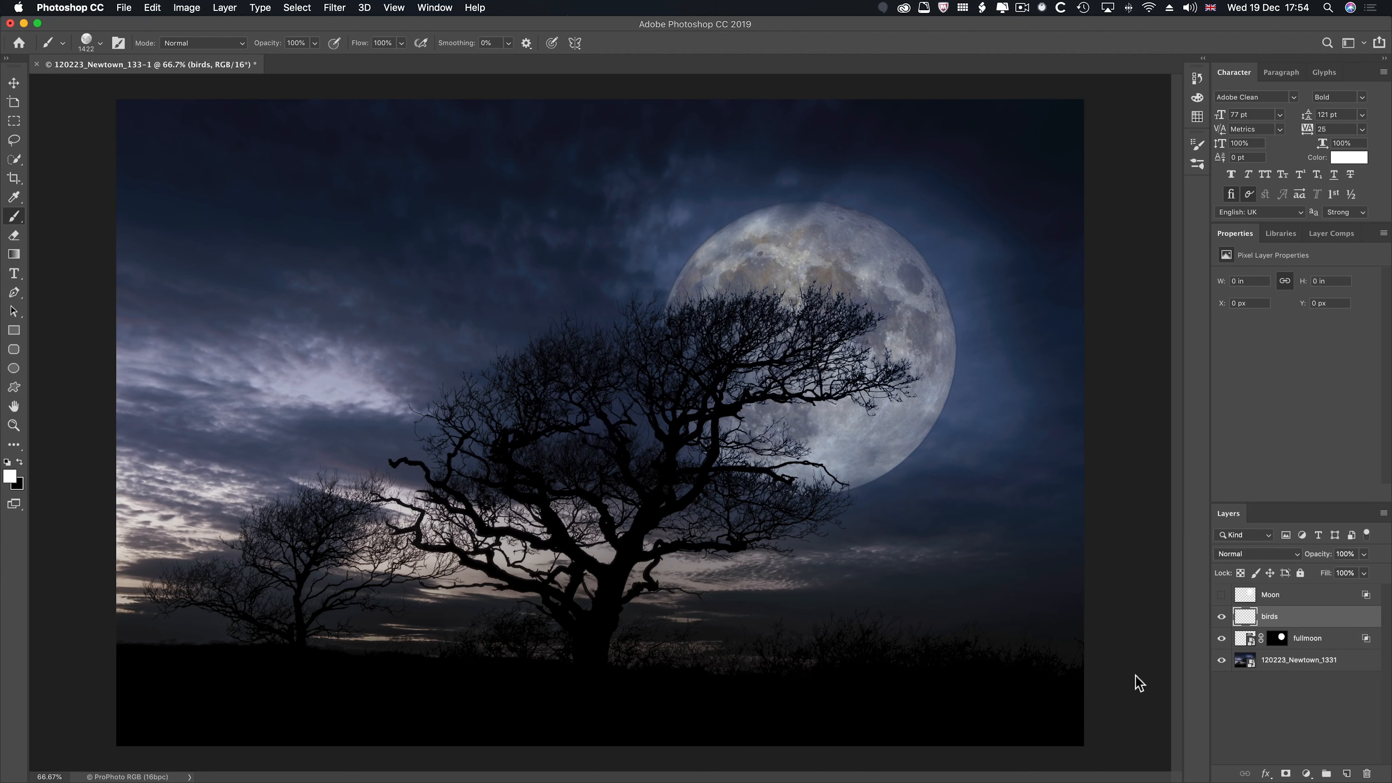
# - Import the Crows_and_Ravens.abr brush set from the 035_birds folder in Downloads
pyautogui.press('b')
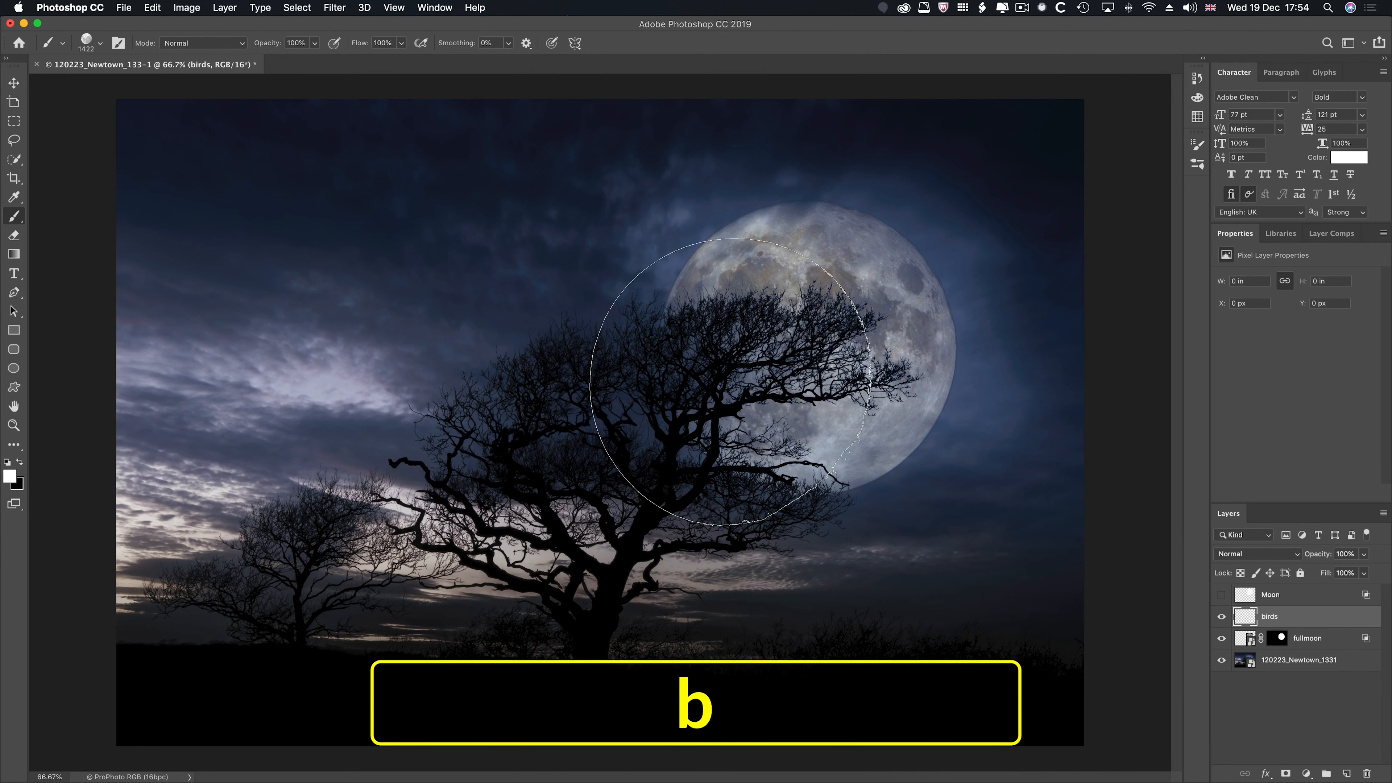
pyautogui.press('F5')
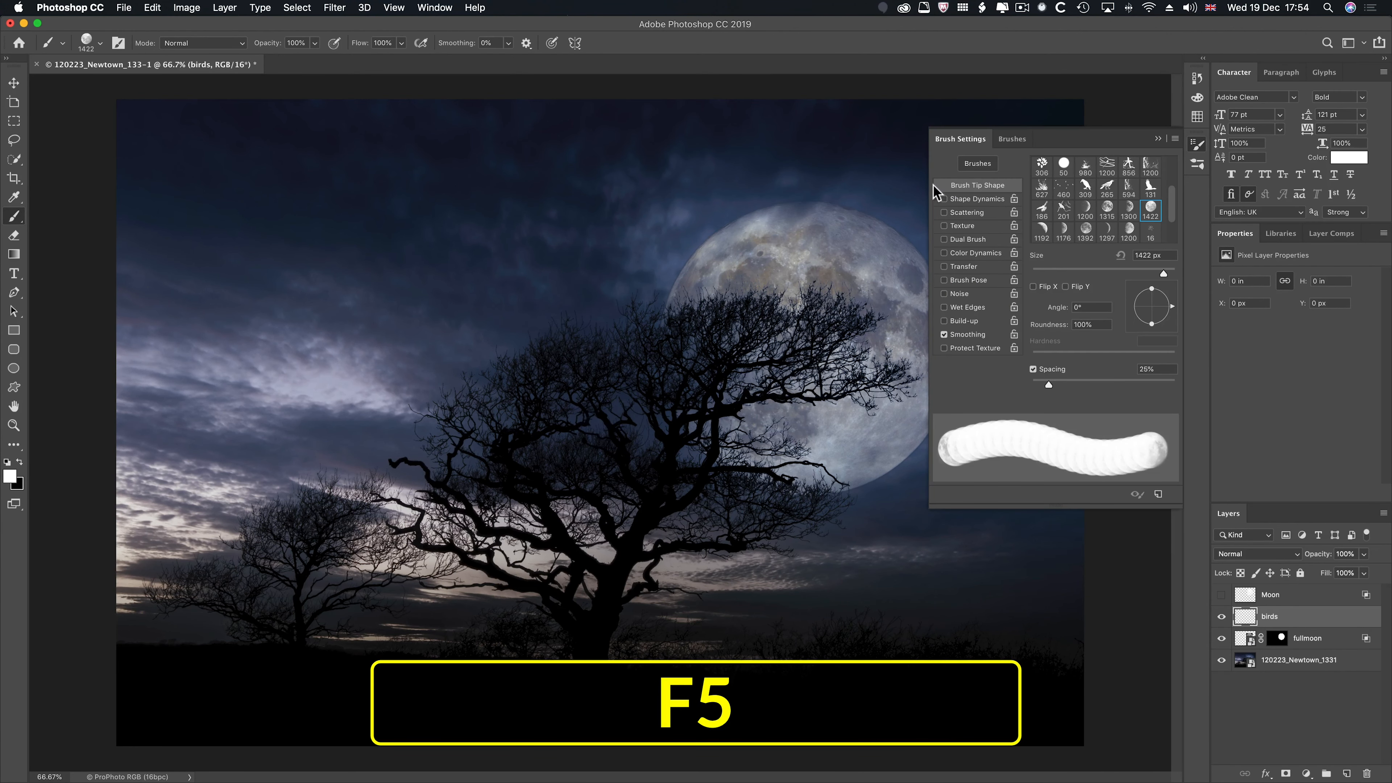
pyautogui.click(1019, 144)
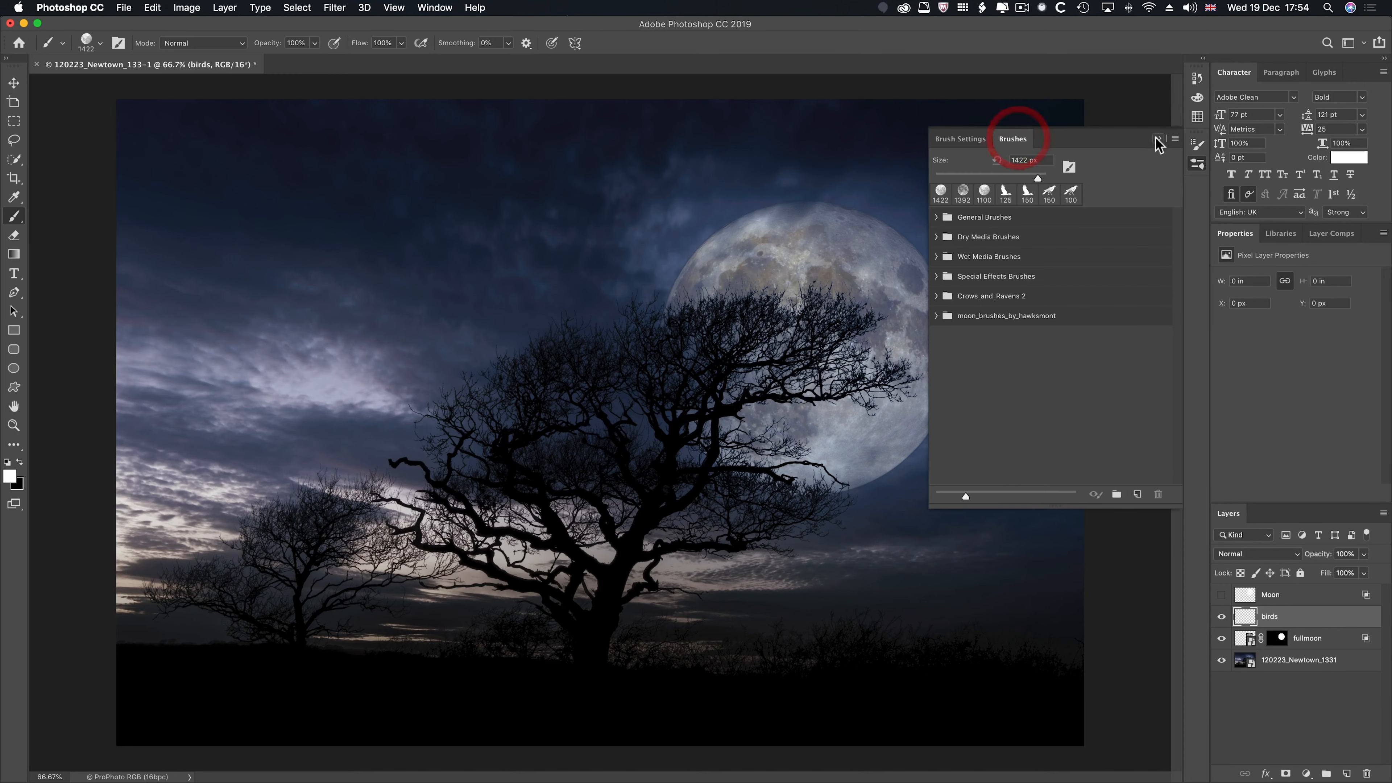
pyautogui.click(1175, 139)
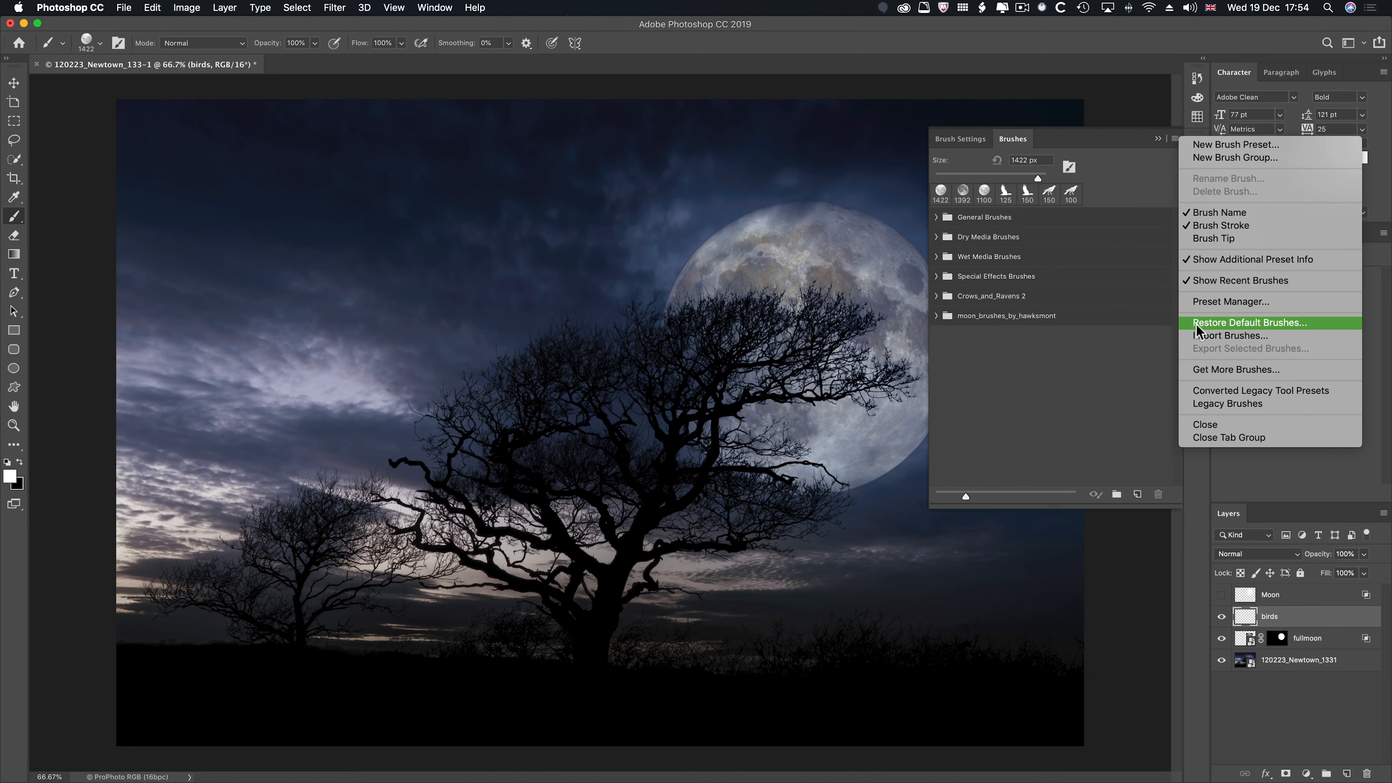
pyautogui.click(1197, 335)
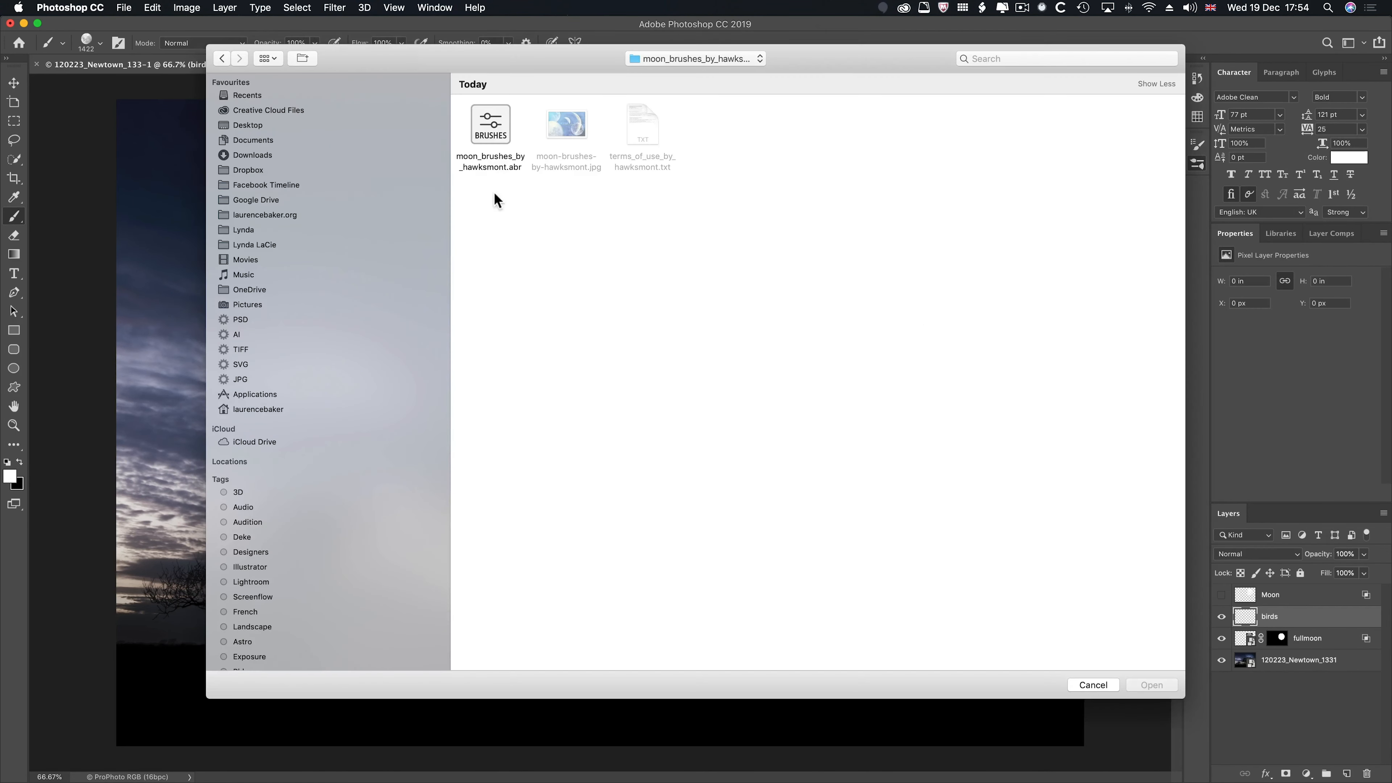
pyautogui.click(240, 149)
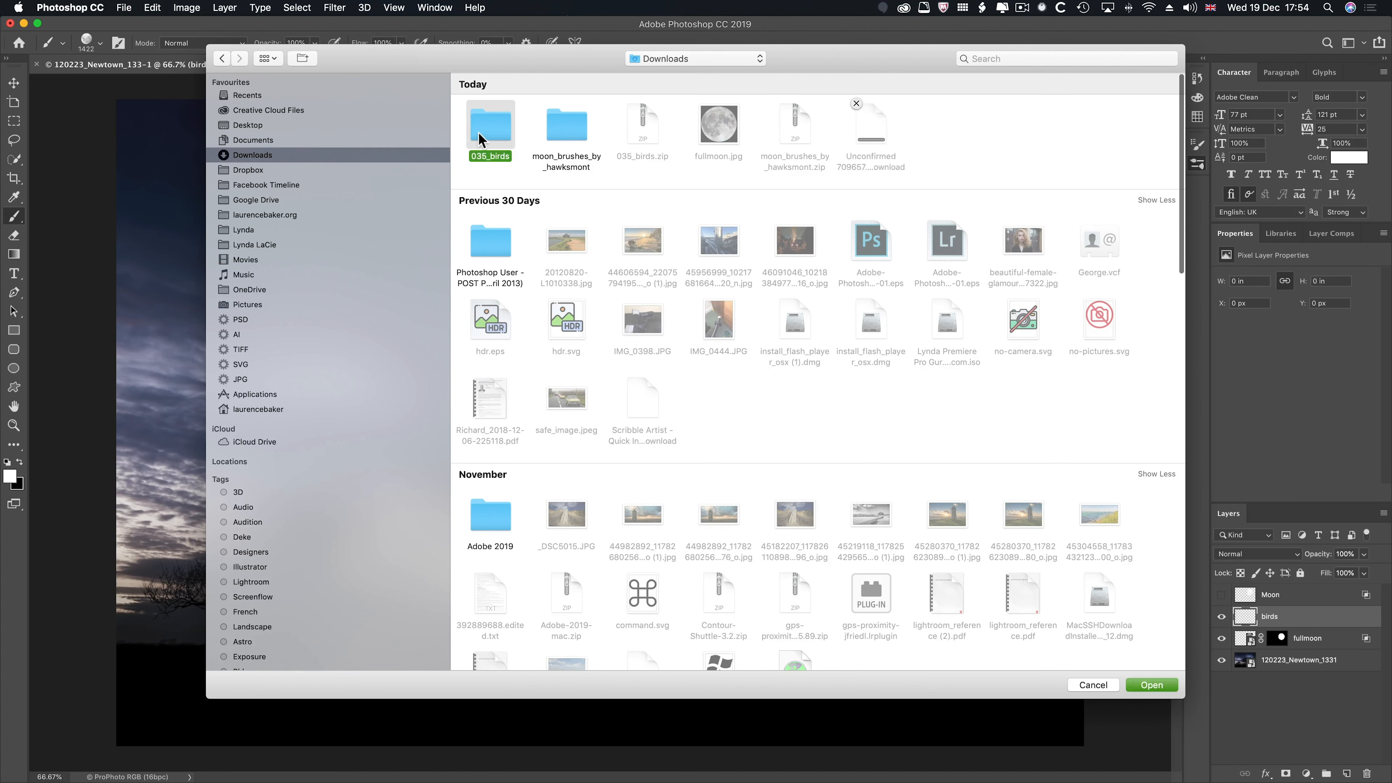
pyautogui.doubleClick(477, 133)
pyautogui.click(564, 133)
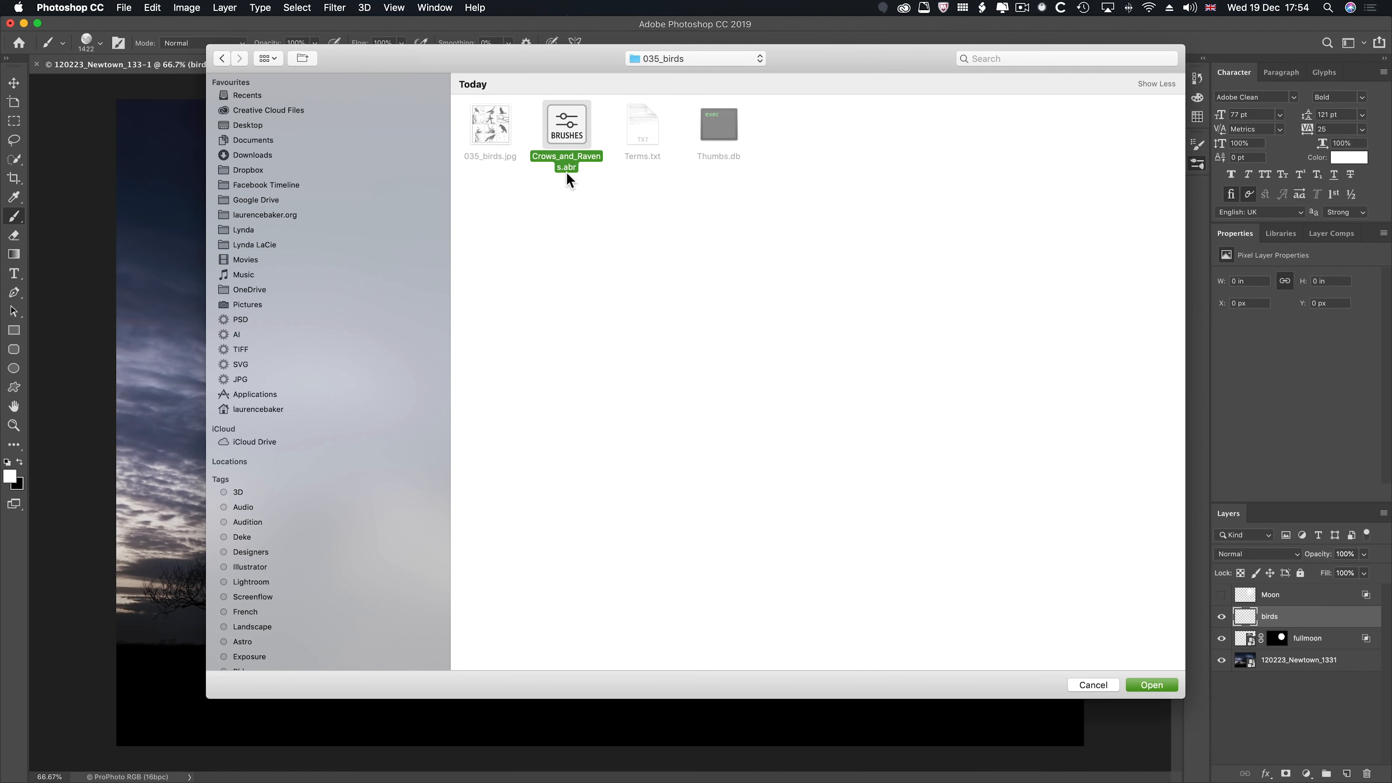
pyautogui.click(1146, 687)
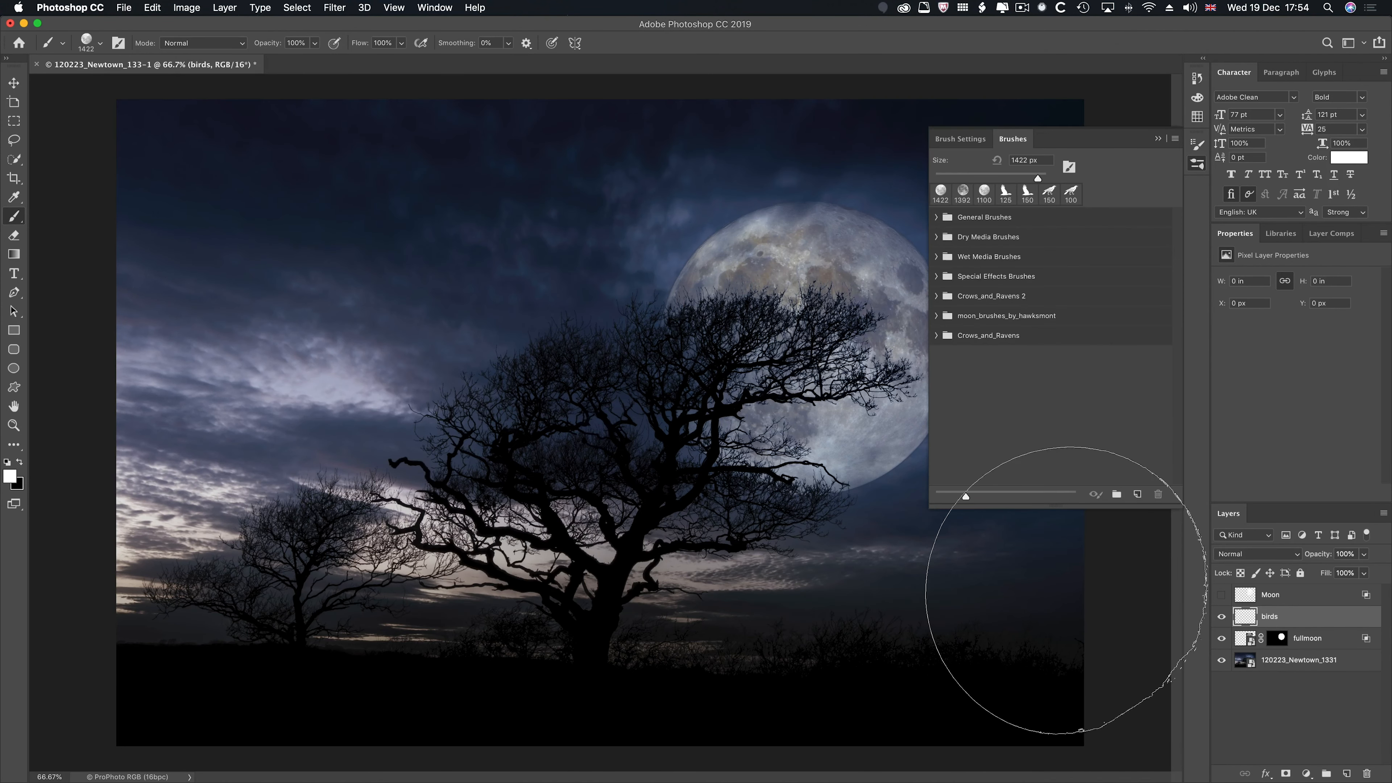
# - Stamp a black bird flock with the 460 px Crows_and_Ravens tip in the bright clouds above the small tree
pyautogui.click(987, 334)
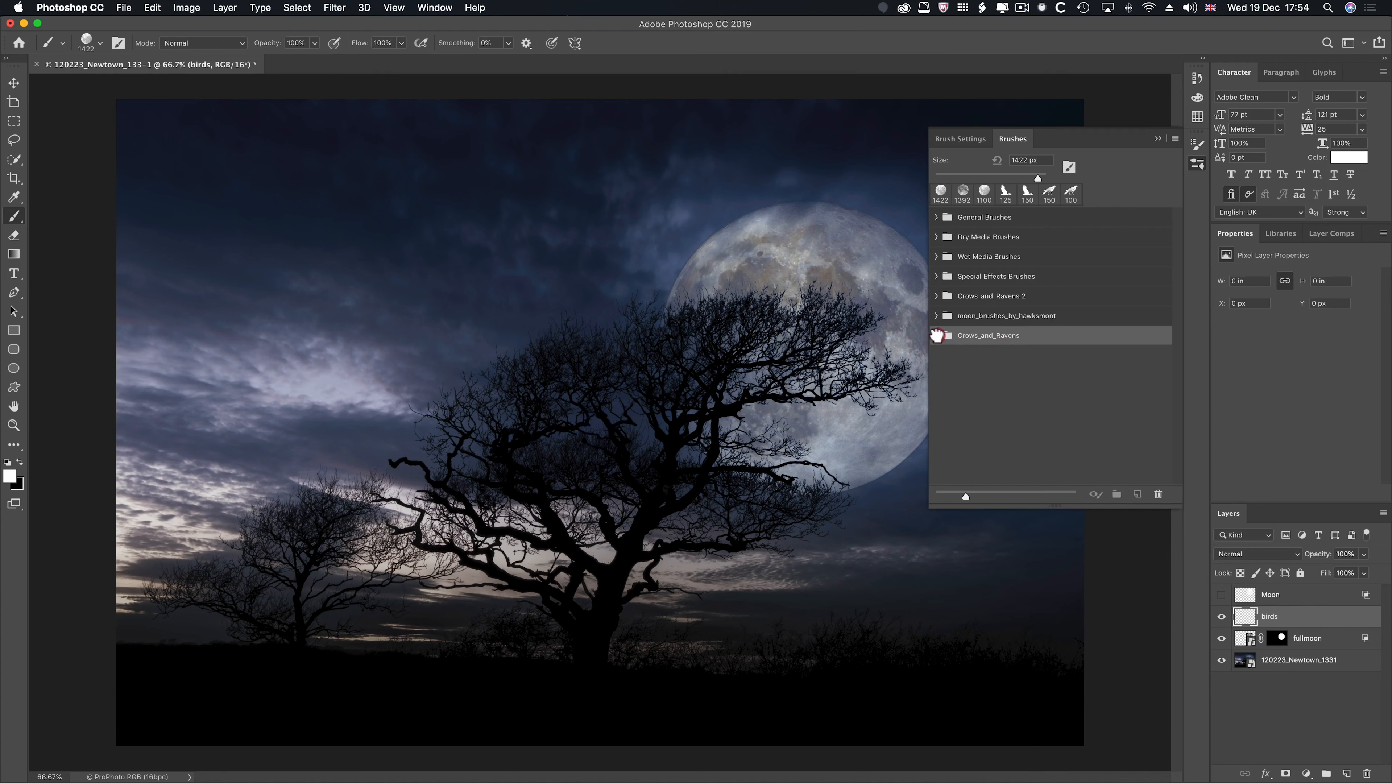
pyautogui.click(936, 335)
pyautogui.click(986, 361)
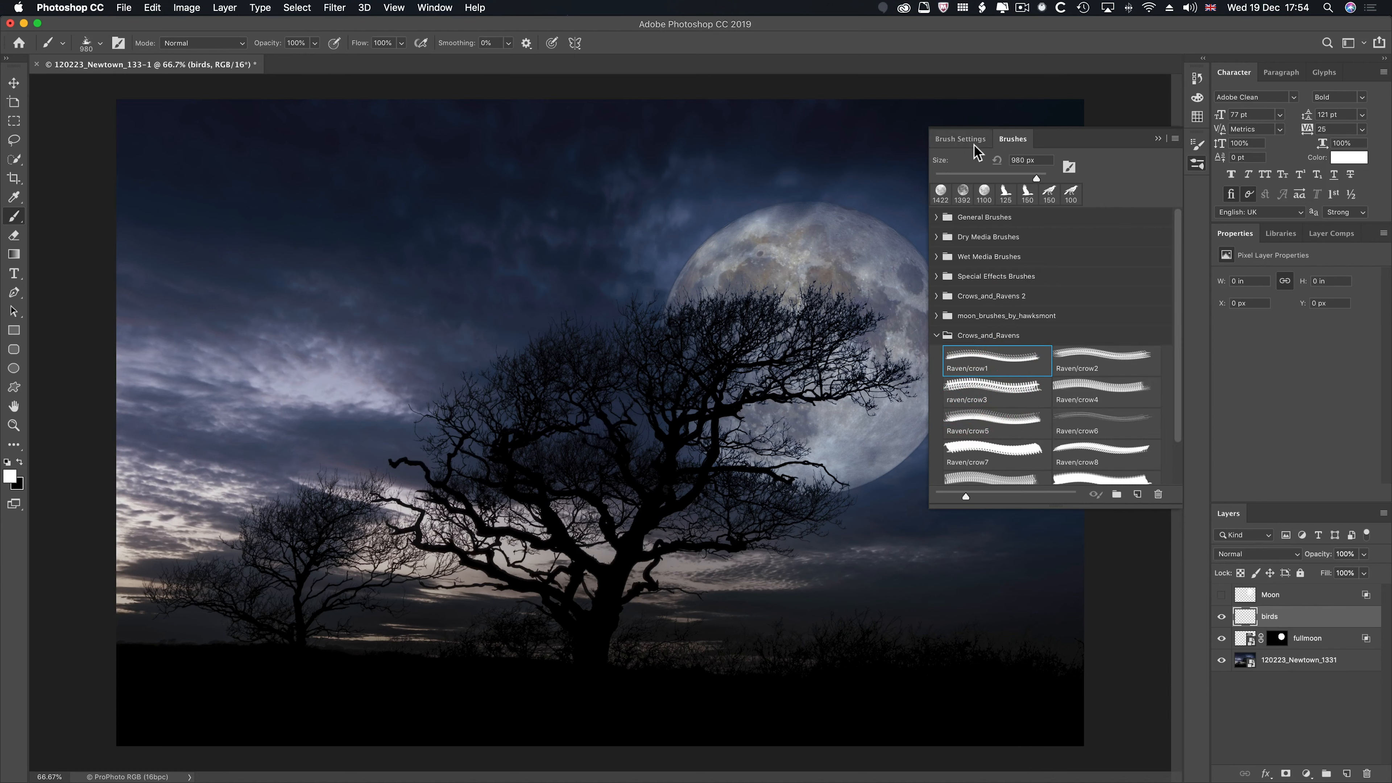
pyautogui.click(960, 139)
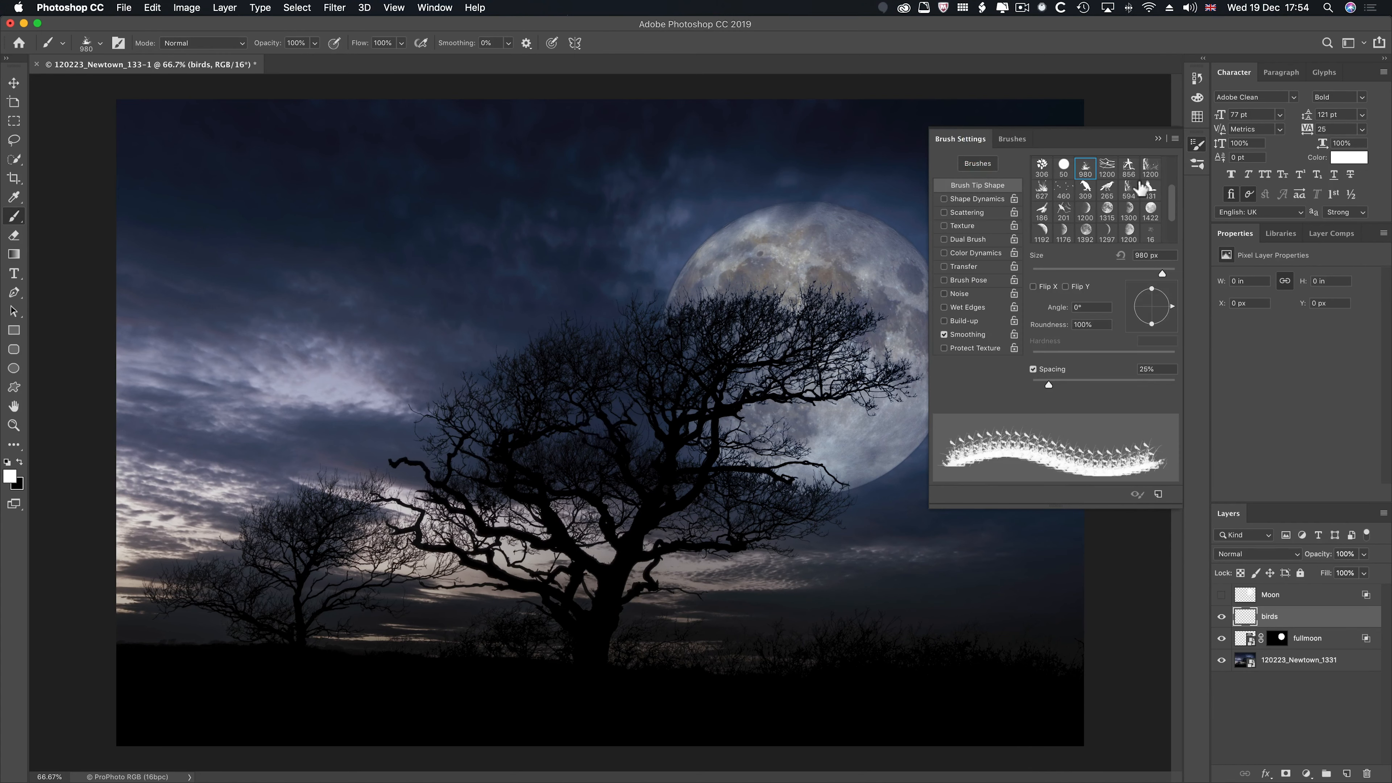
pyautogui.click(1063, 197)
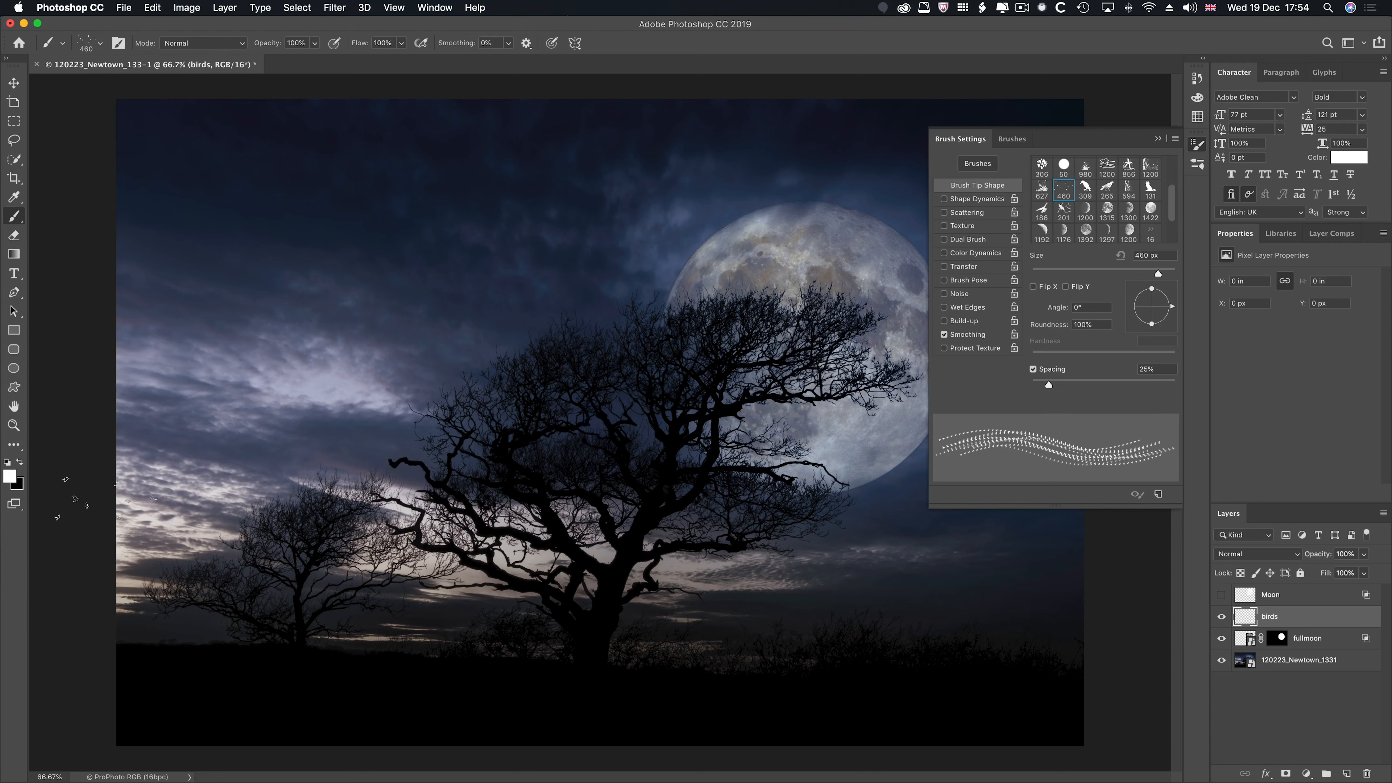
pyautogui.press('d')
pyautogui.click(208, 387)
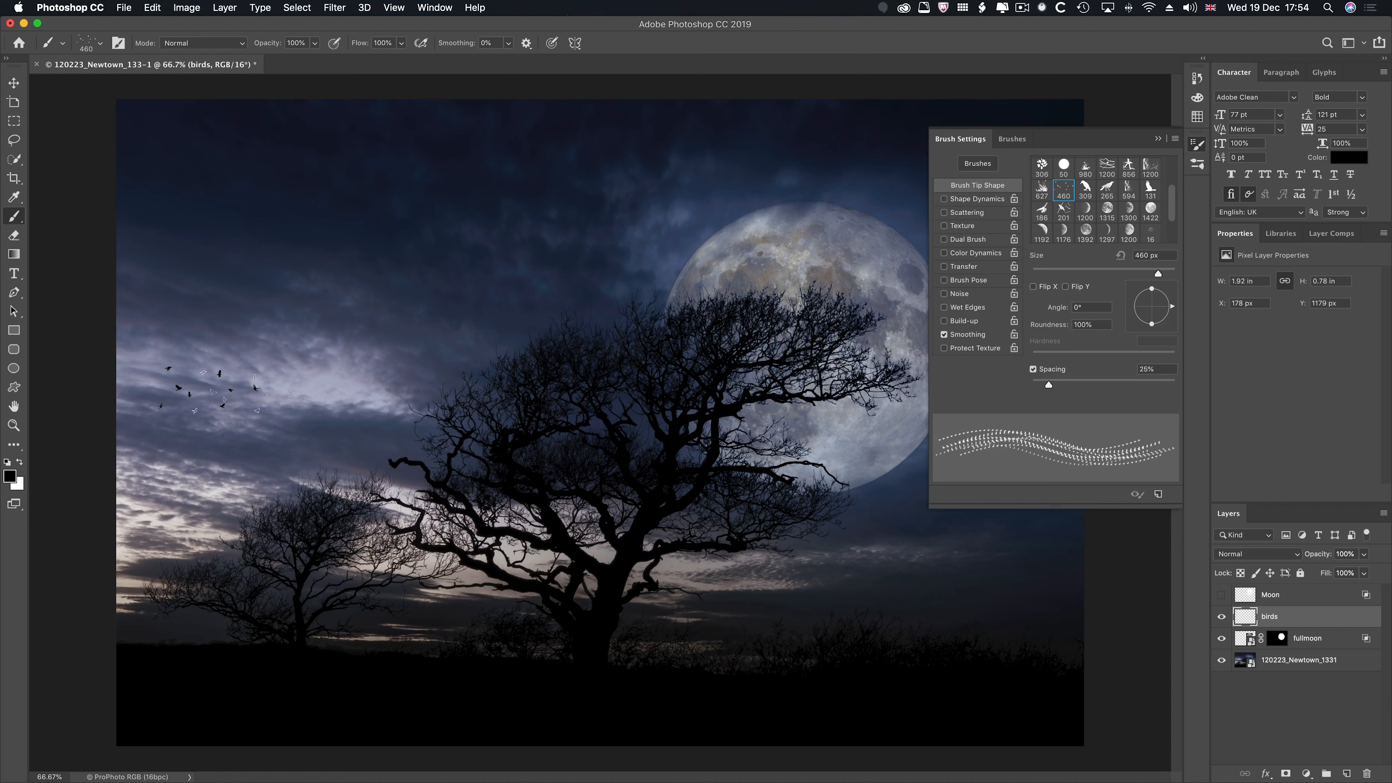
# - Enlarge the flock brush to 700 px and stamp a second flock between the first one and the large tree
pyautogui.press(']')
pyautogui.press(']')
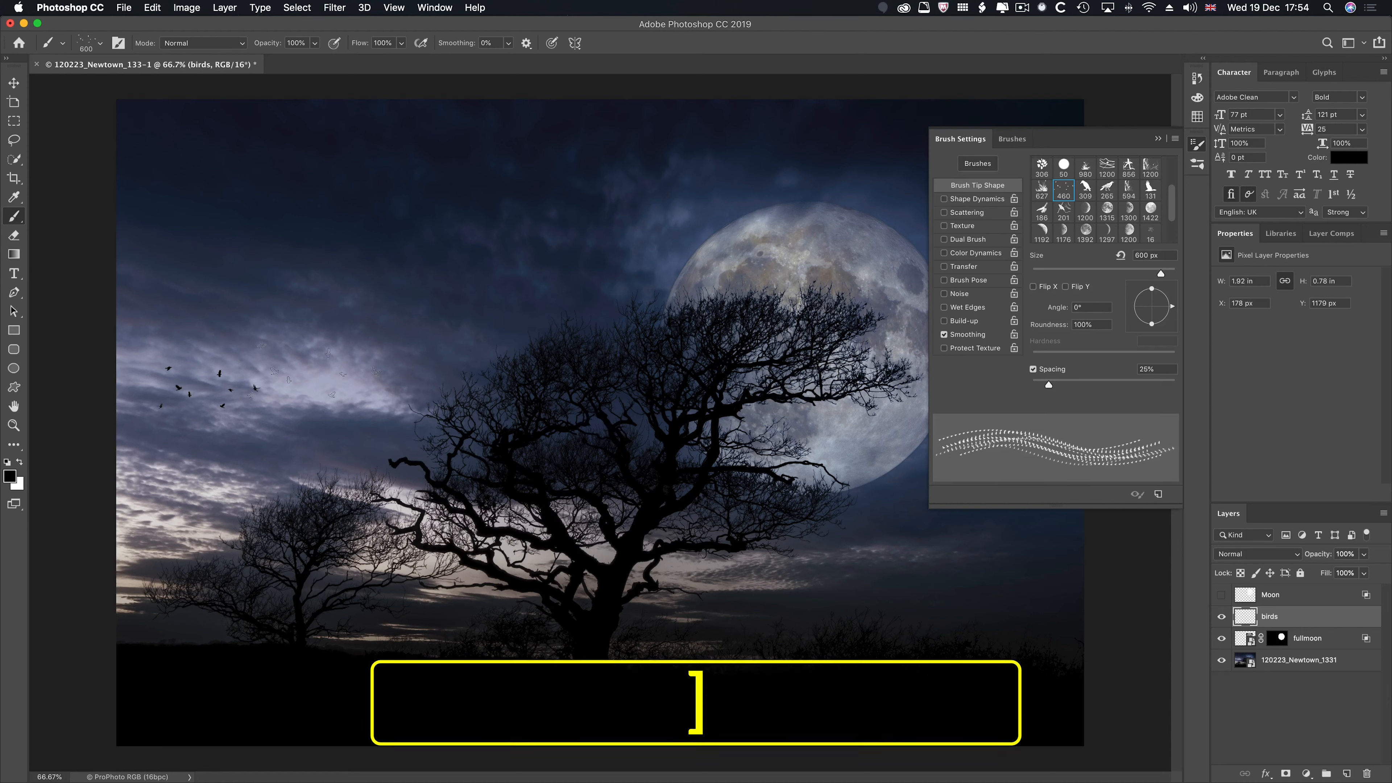
pyautogui.click(321, 366)
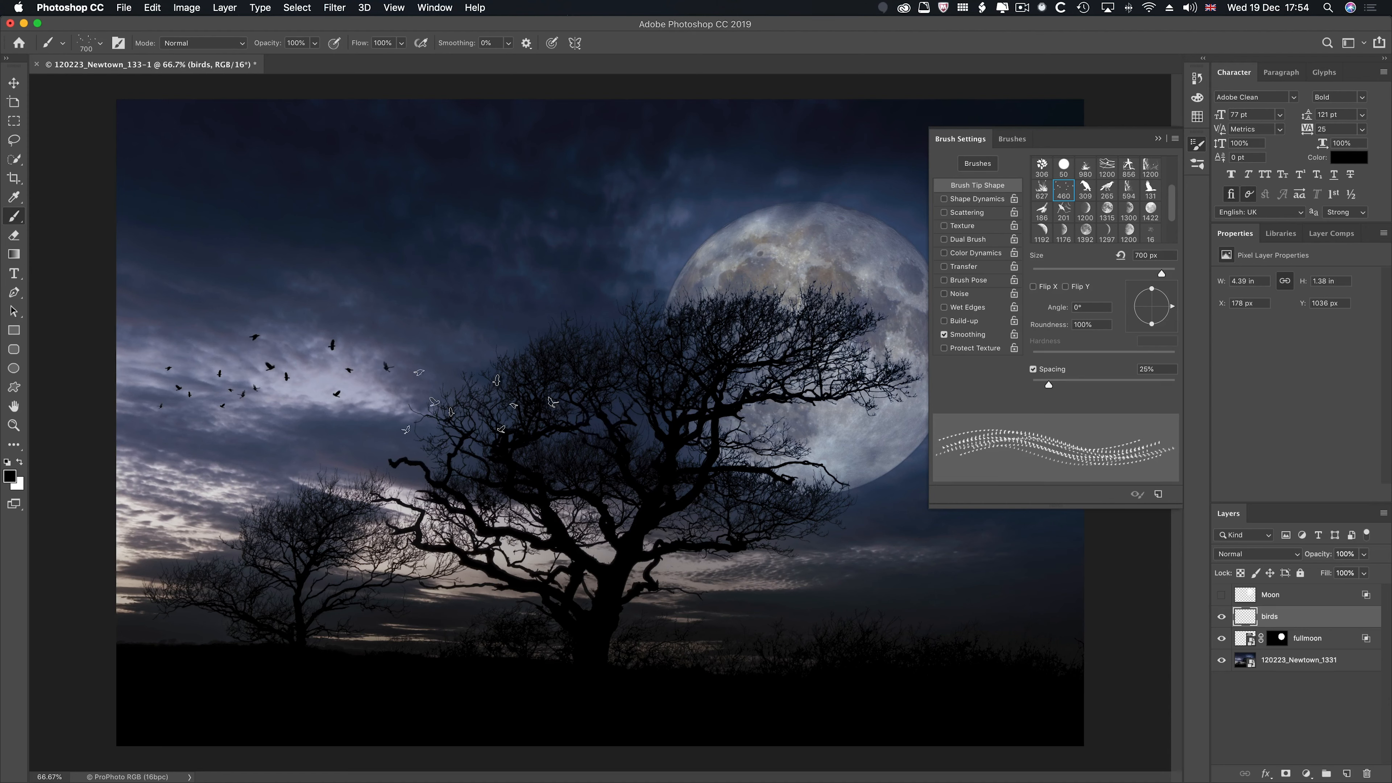
# - Flip the flock brush horizontally, enlarge it to 900 px and stamp a third flock at the large tree's upper left edge
pyautogui.click(1033, 286)
pyautogui.press(']')
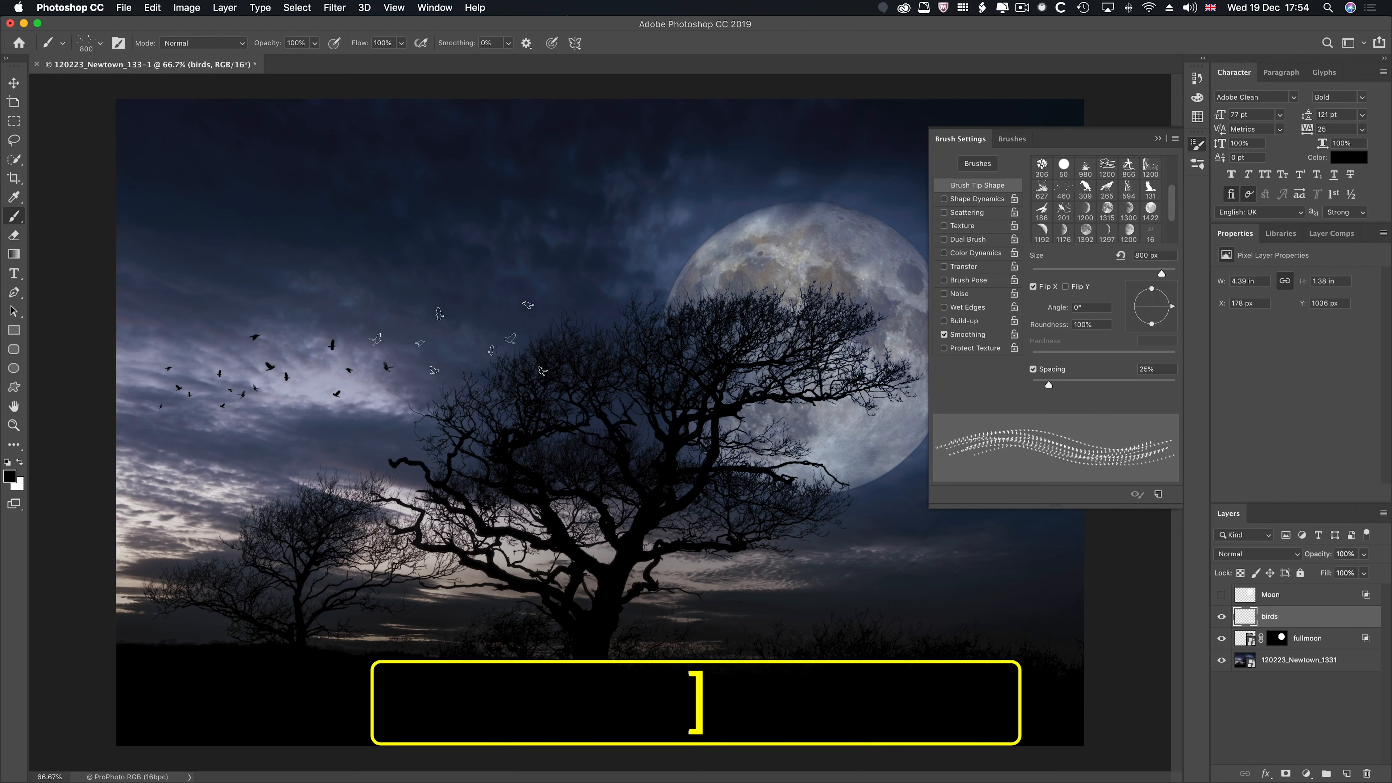
pyautogui.press(']')
pyautogui.click(456, 339)
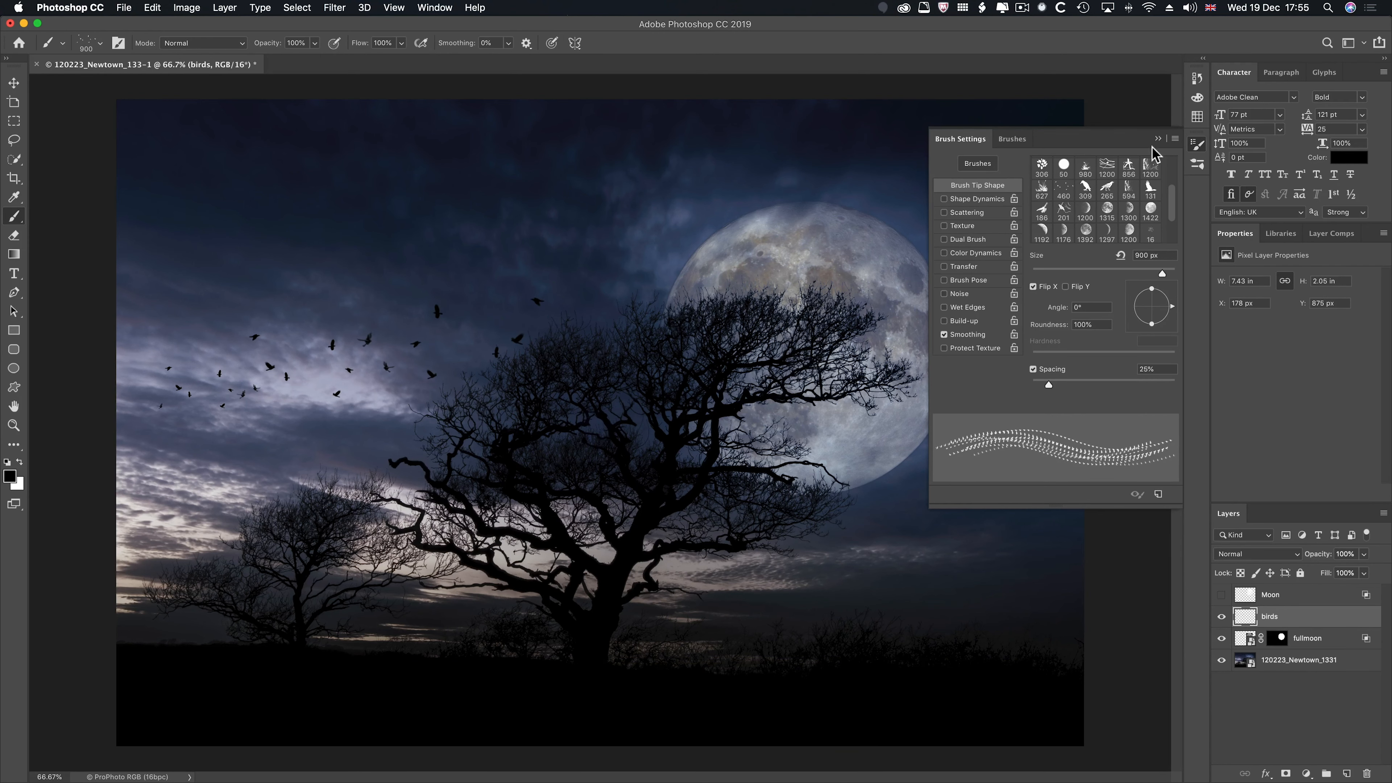
# - Stamp a perched raven on the large tree's upper branches against the moon using the 309 tip at 90 px
pyautogui.click(1084, 189)
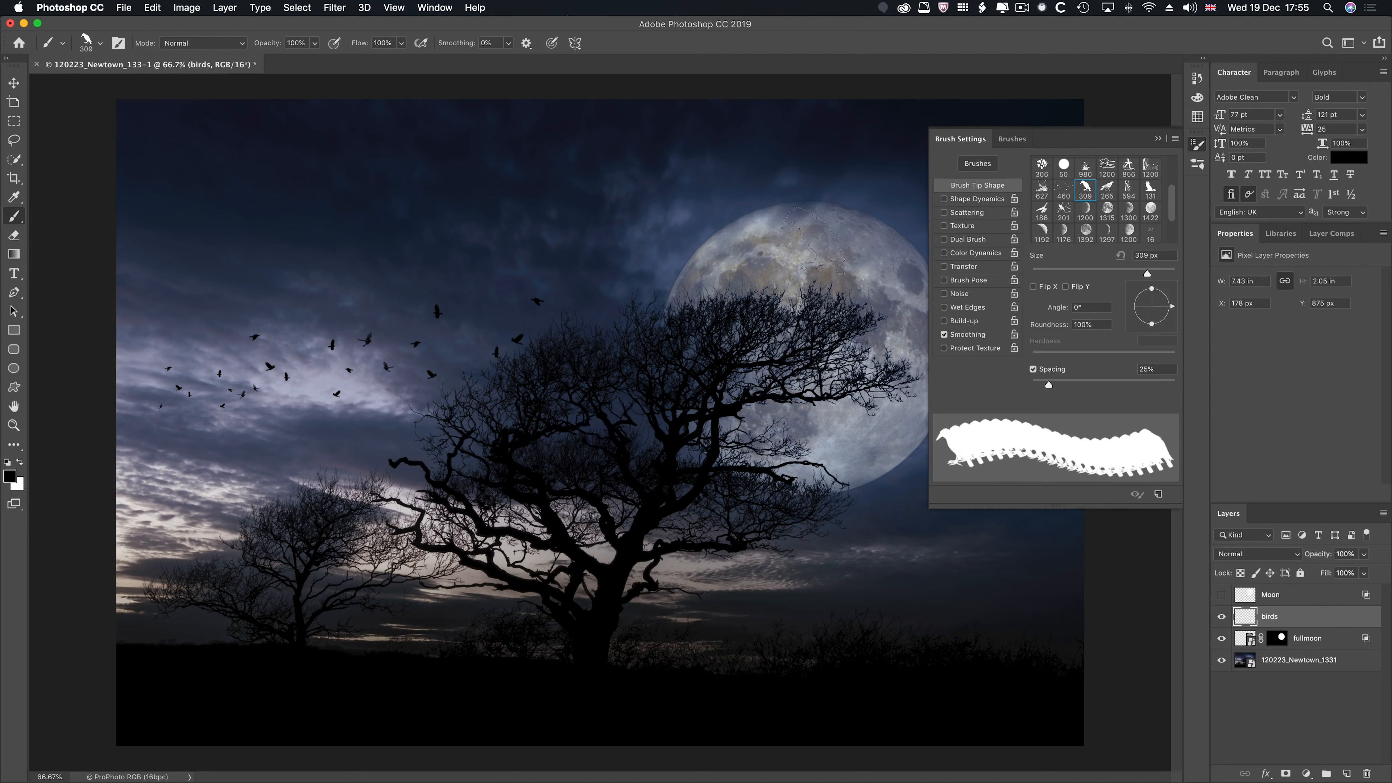
pyautogui.press('[')
pyautogui.press('[')
pyautogui.press('[')
pyautogui.press('[')
pyautogui.press('[')
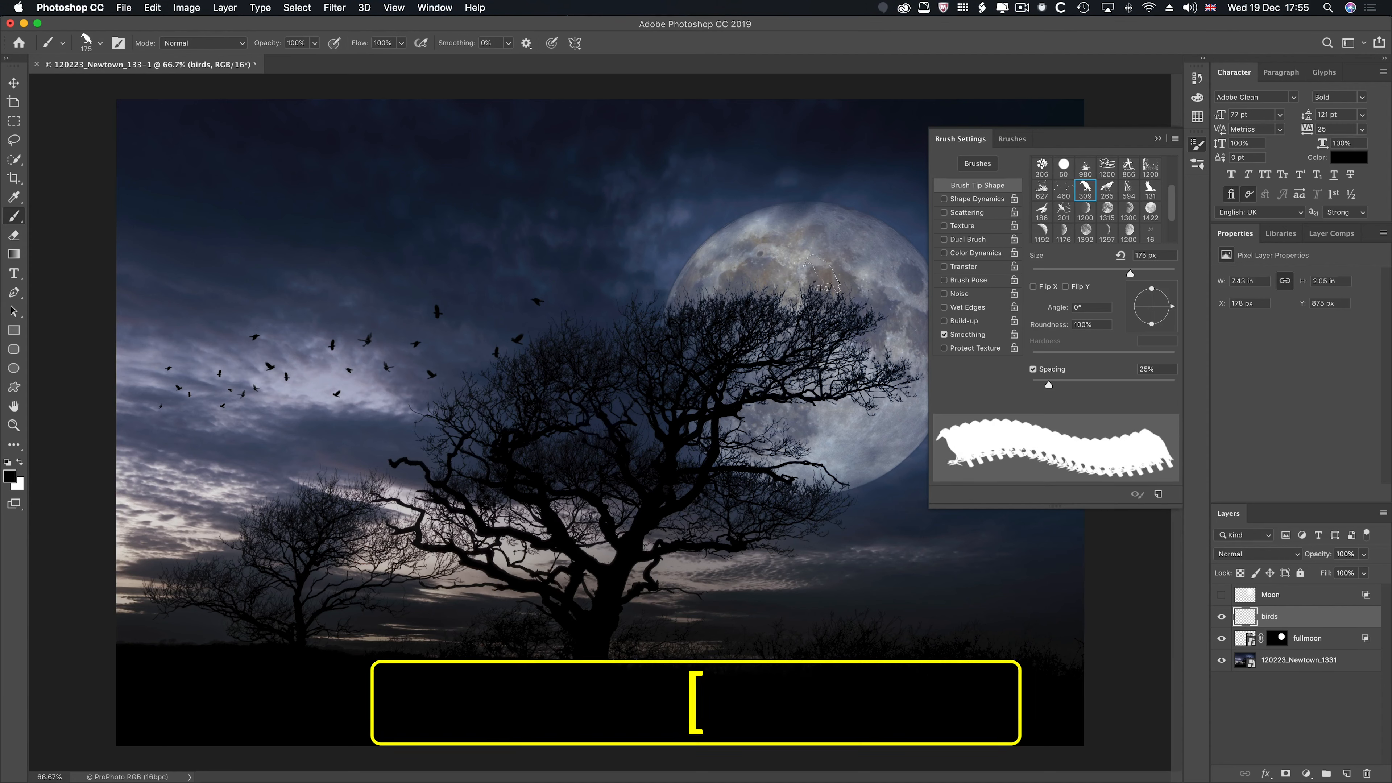
pyautogui.press('[')
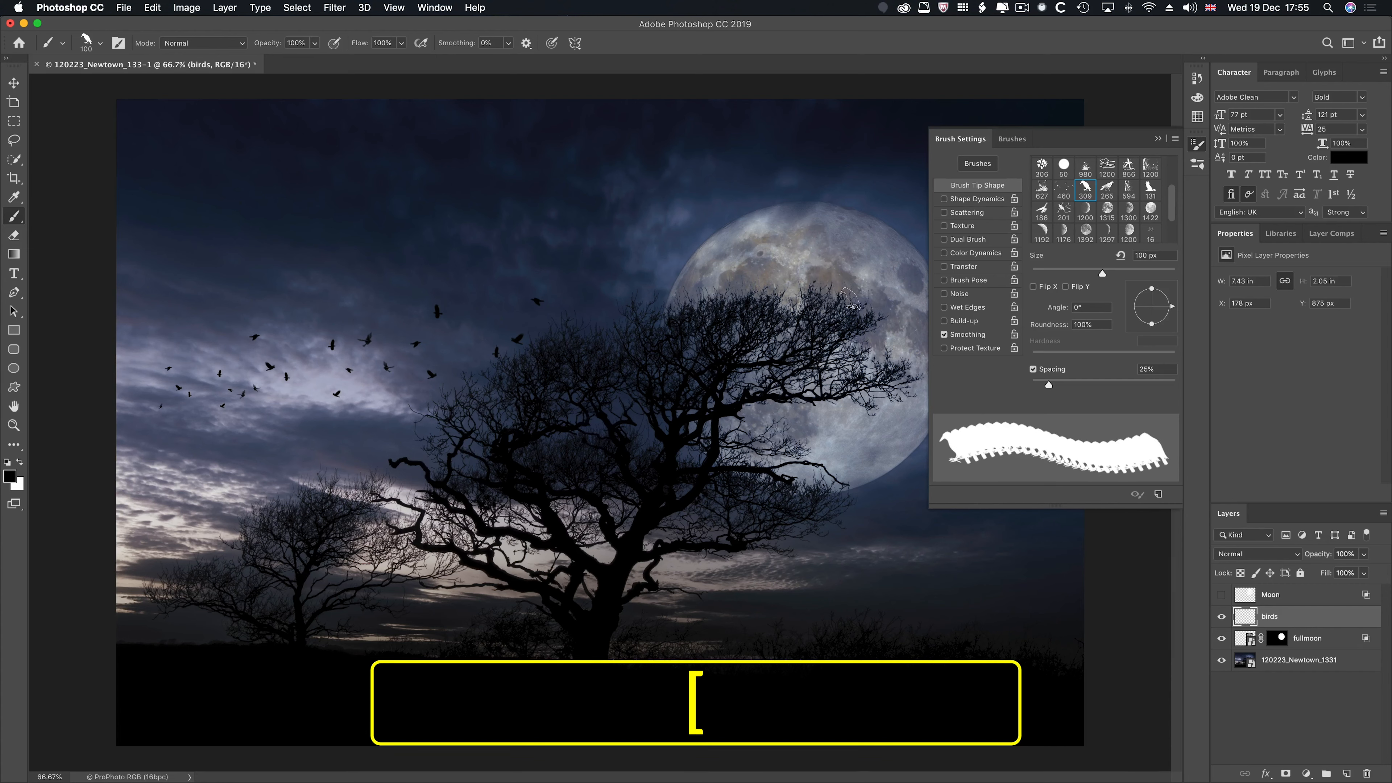
pyautogui.press('[')
pyautogui.click(851, 296)
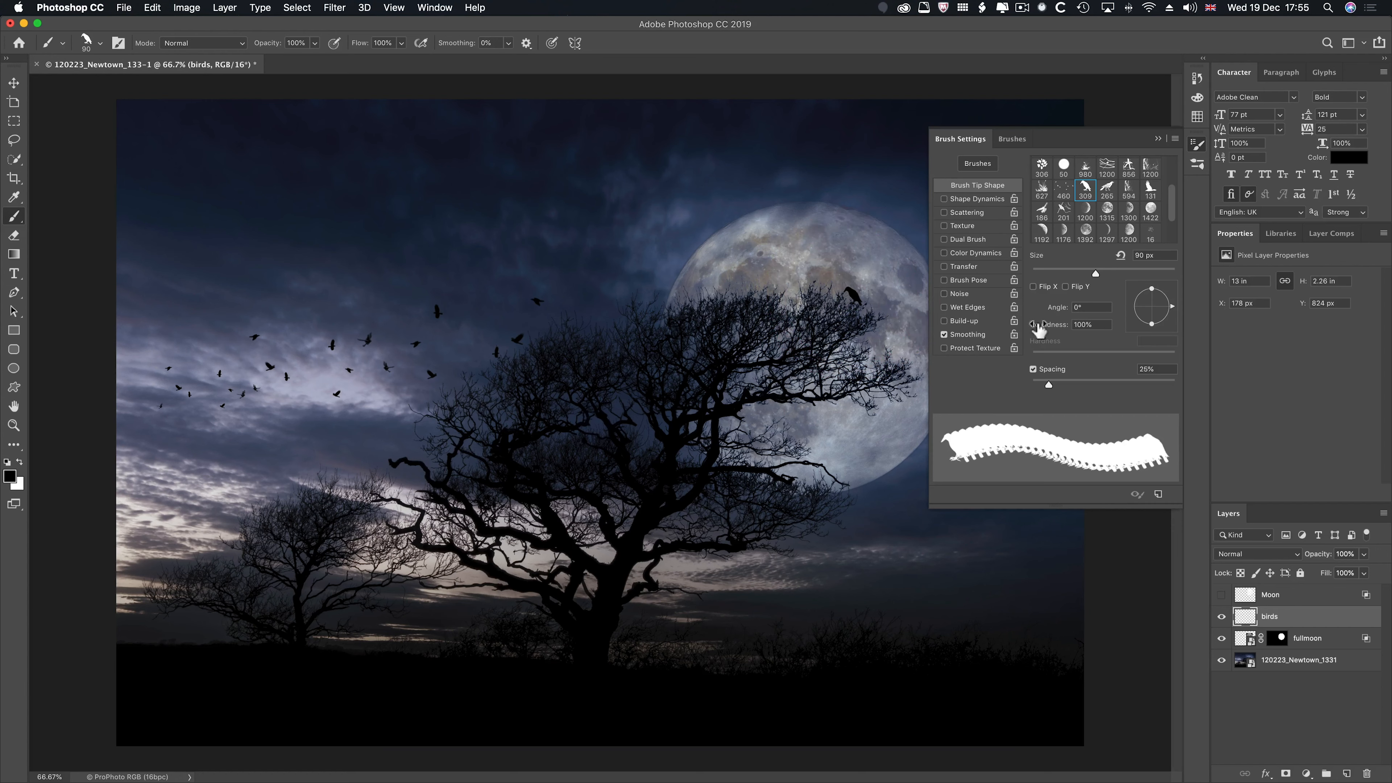
# - Stamp another raven on the large tree's outer right branch over the moon using the 265 tip at 100 px
pyautogui.click(1107, 191)
pyautogui.press('[')
pyautogui.press('[')
pyautogui.press('[')
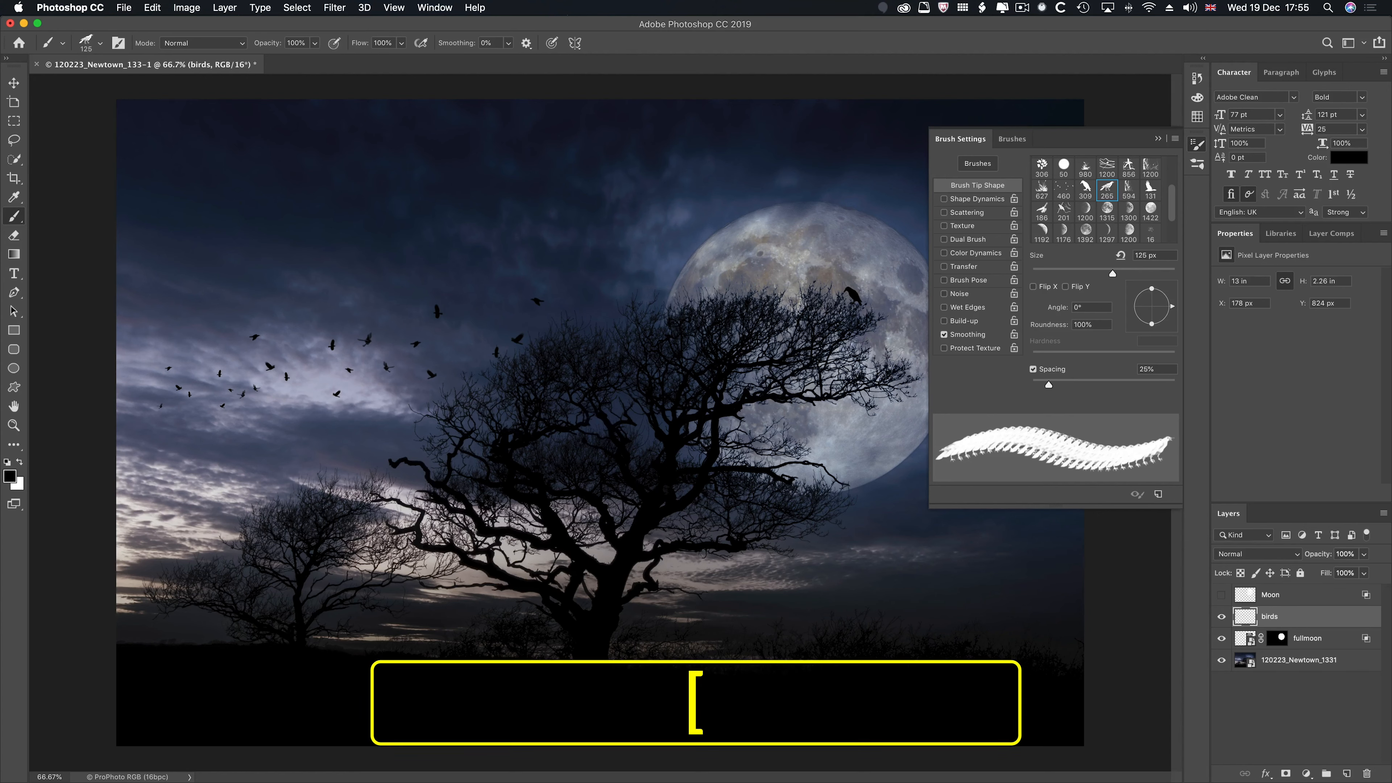
pyautogui.press('[')
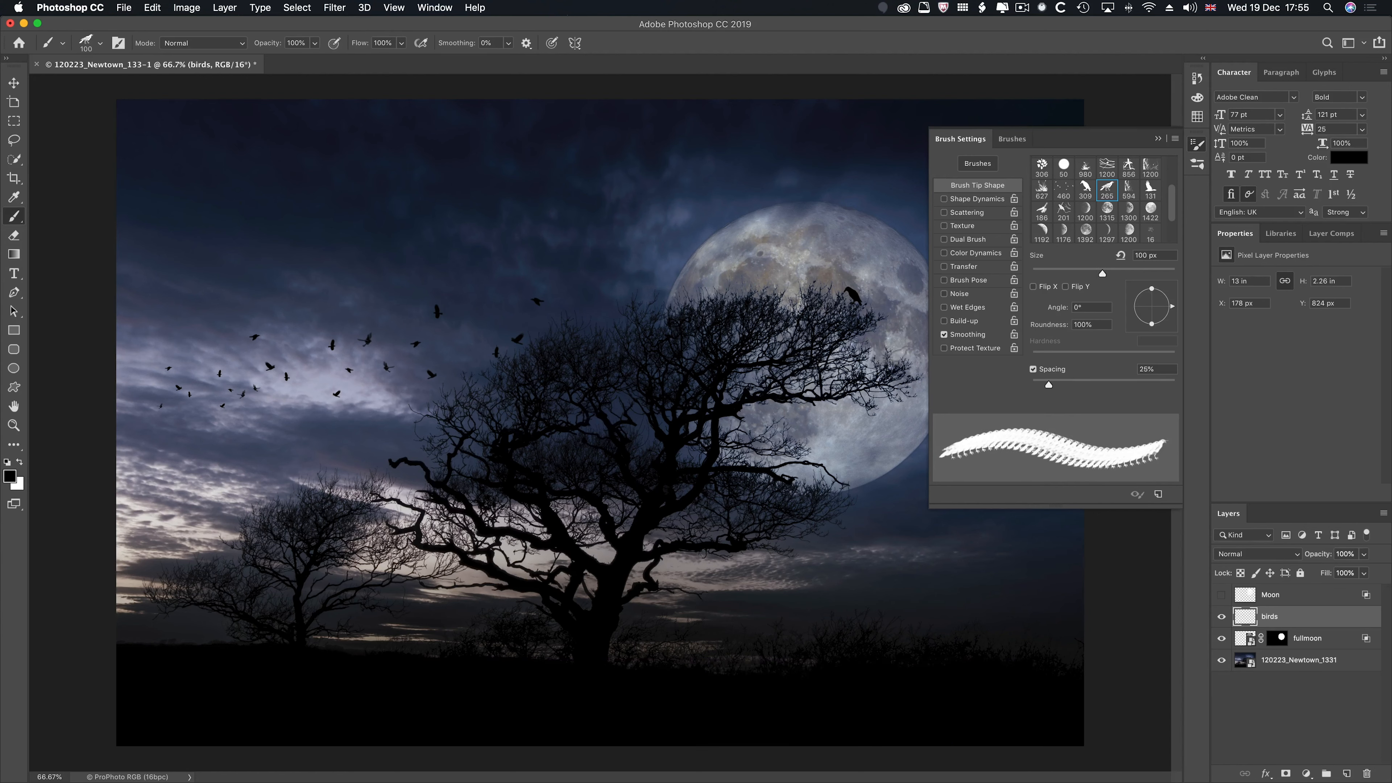
pyautogui.click(894, 355)
# - Stamp a flying raven in the sky left of the moon using the 131 tip flipped horizontally at 100 px
pyautogui.click(1151, 192)
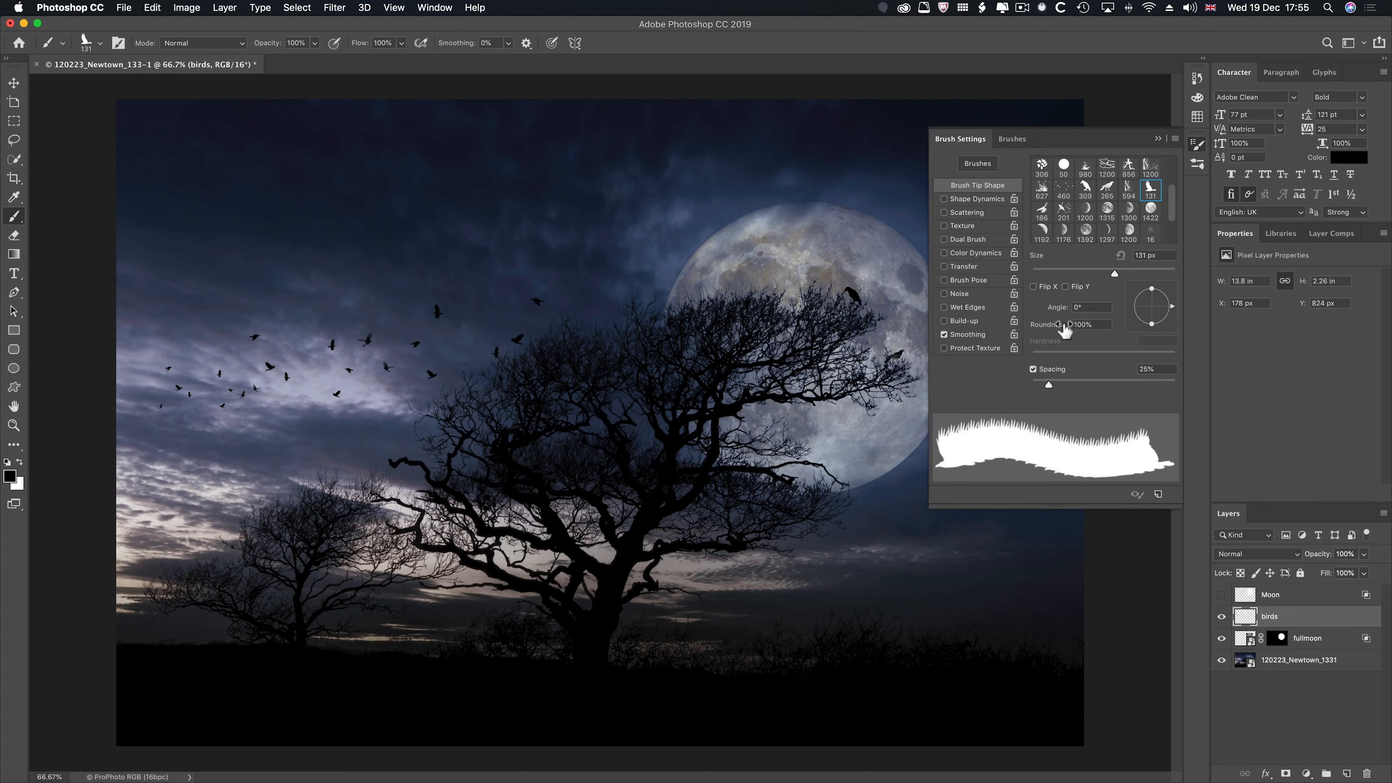
pyautogui.click(1034, 287)
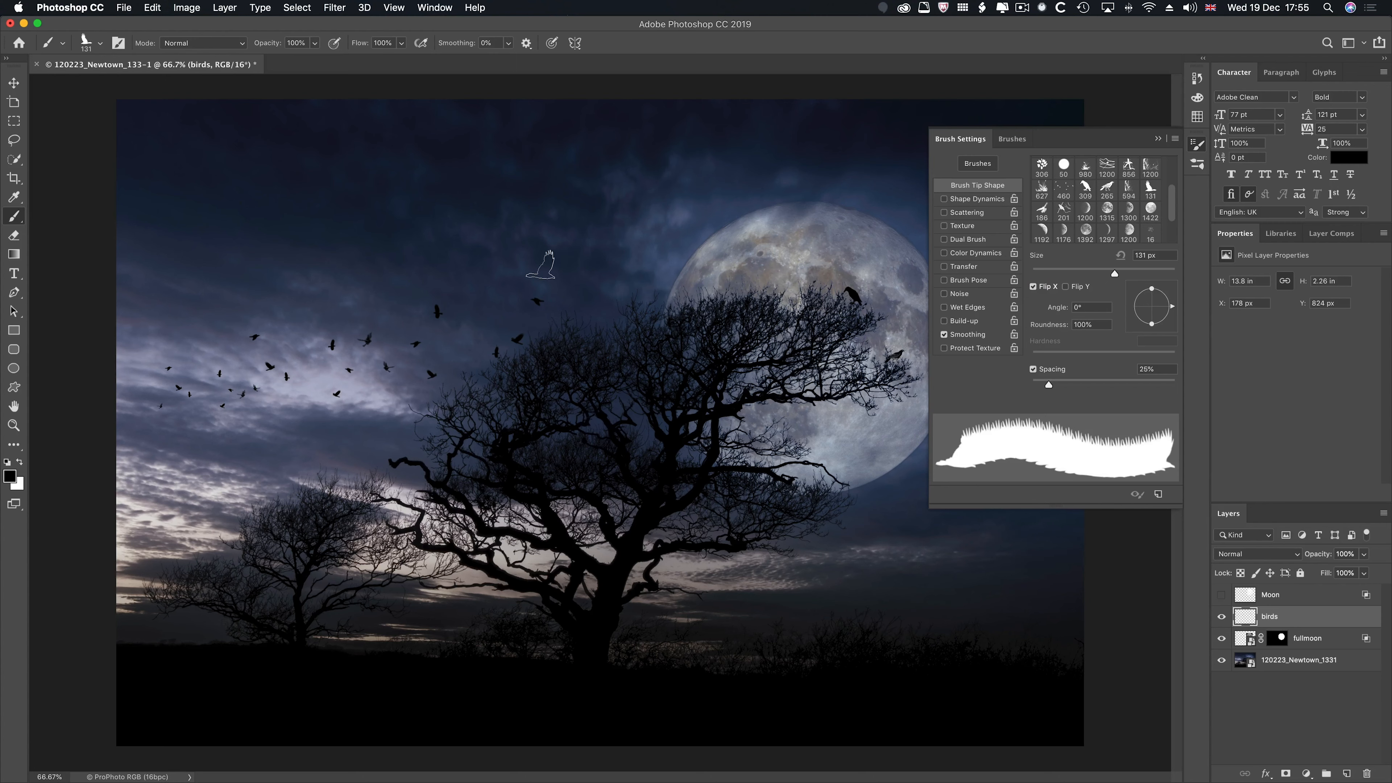
pyautogui.press(']')
pyautogui.press('[')
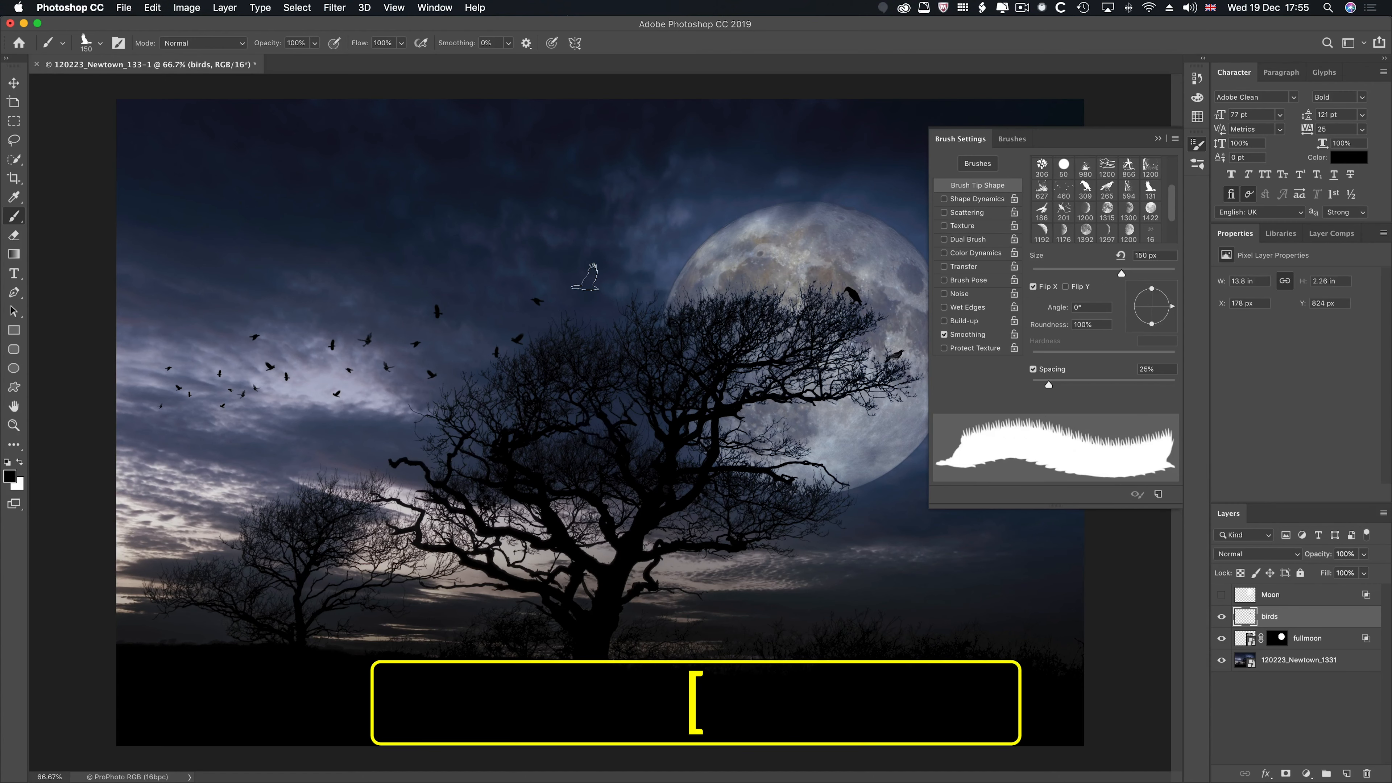
pyautogui.press('[')
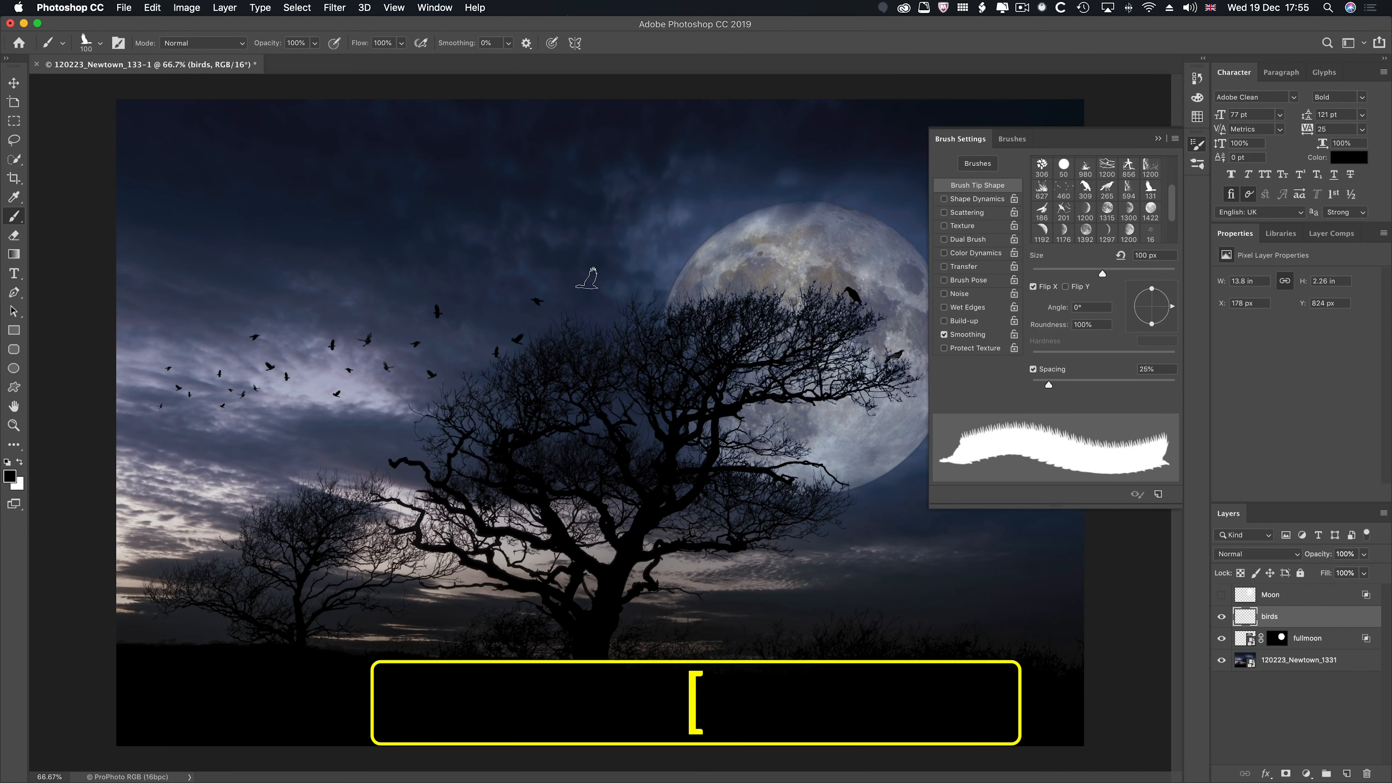
pyautogui.click(587, 278)
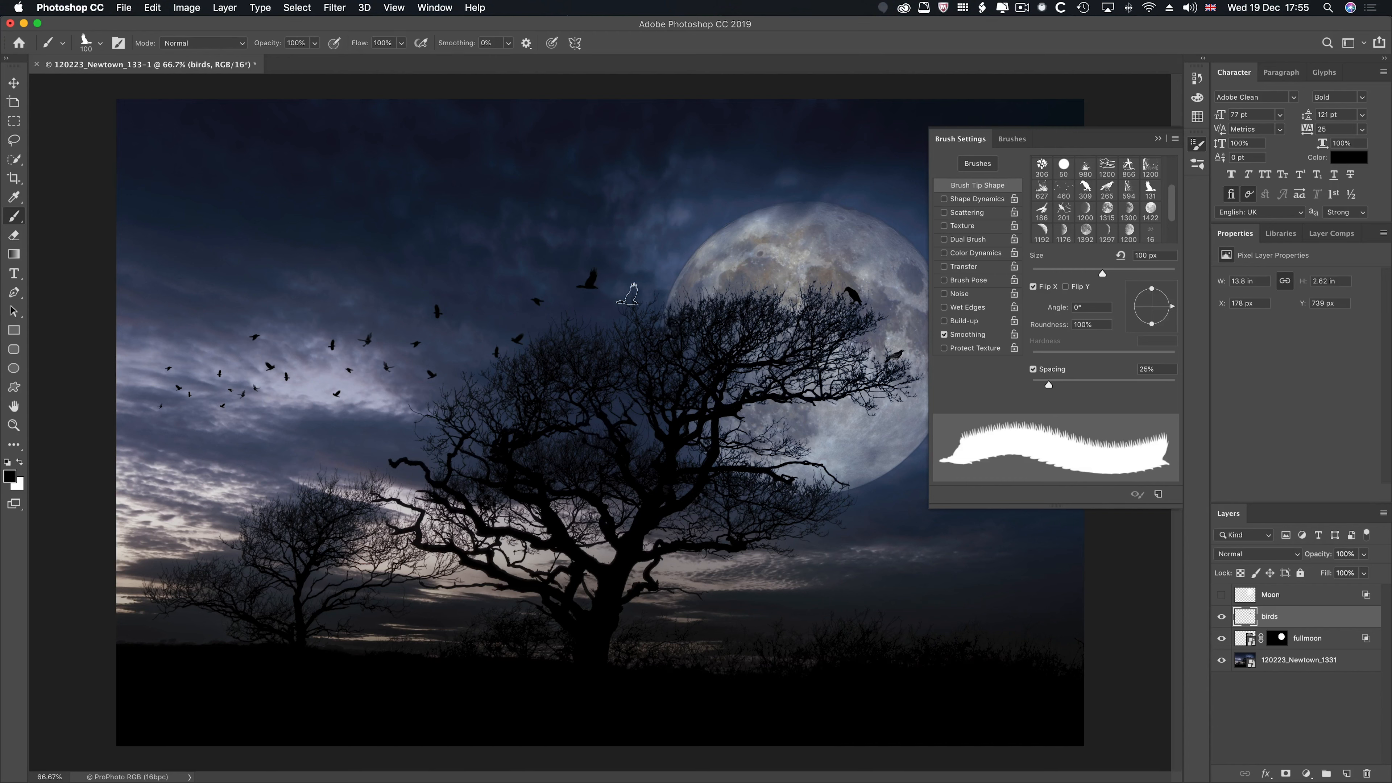
# - Stamp a flying raven over the moon's upper left edge using the 186 tip at 175 px
pyautogui.click(1041, 211)
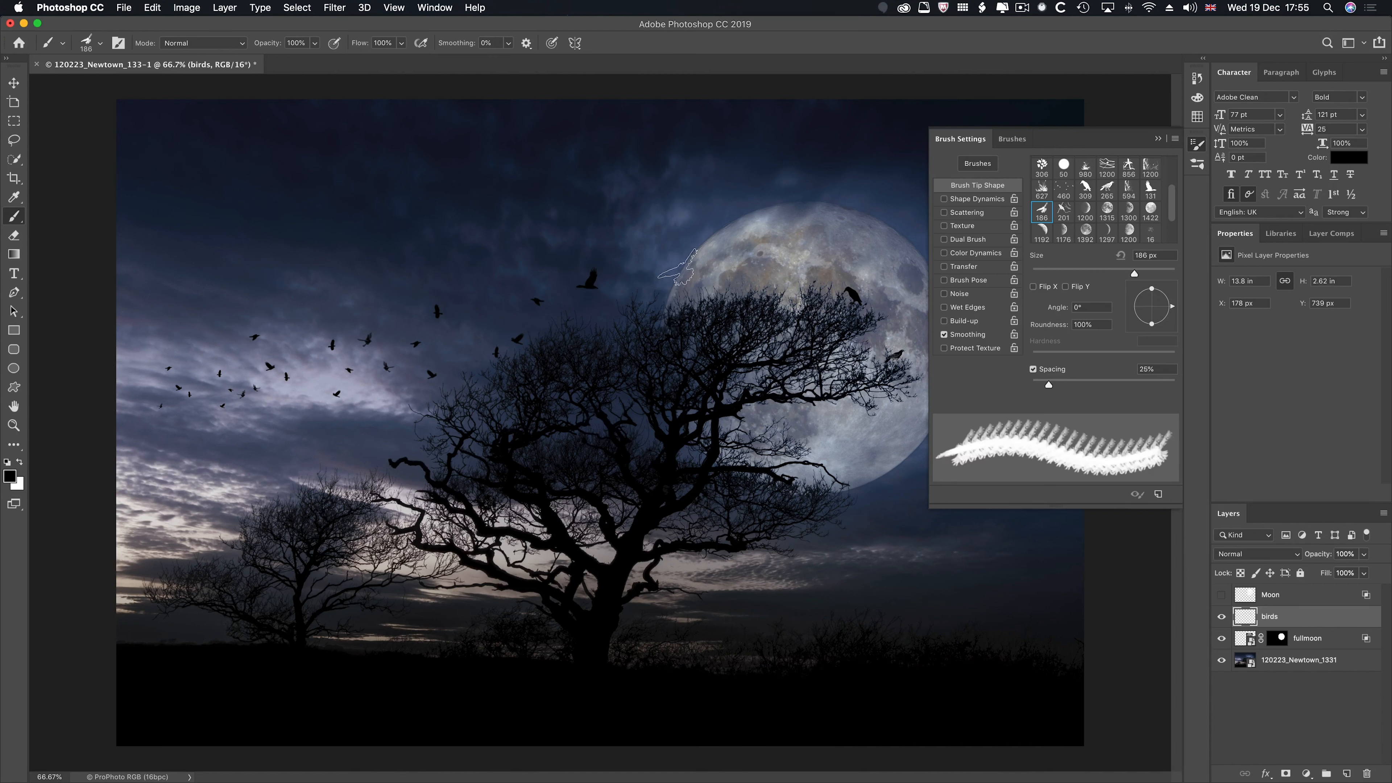
pyautogui.press('[')
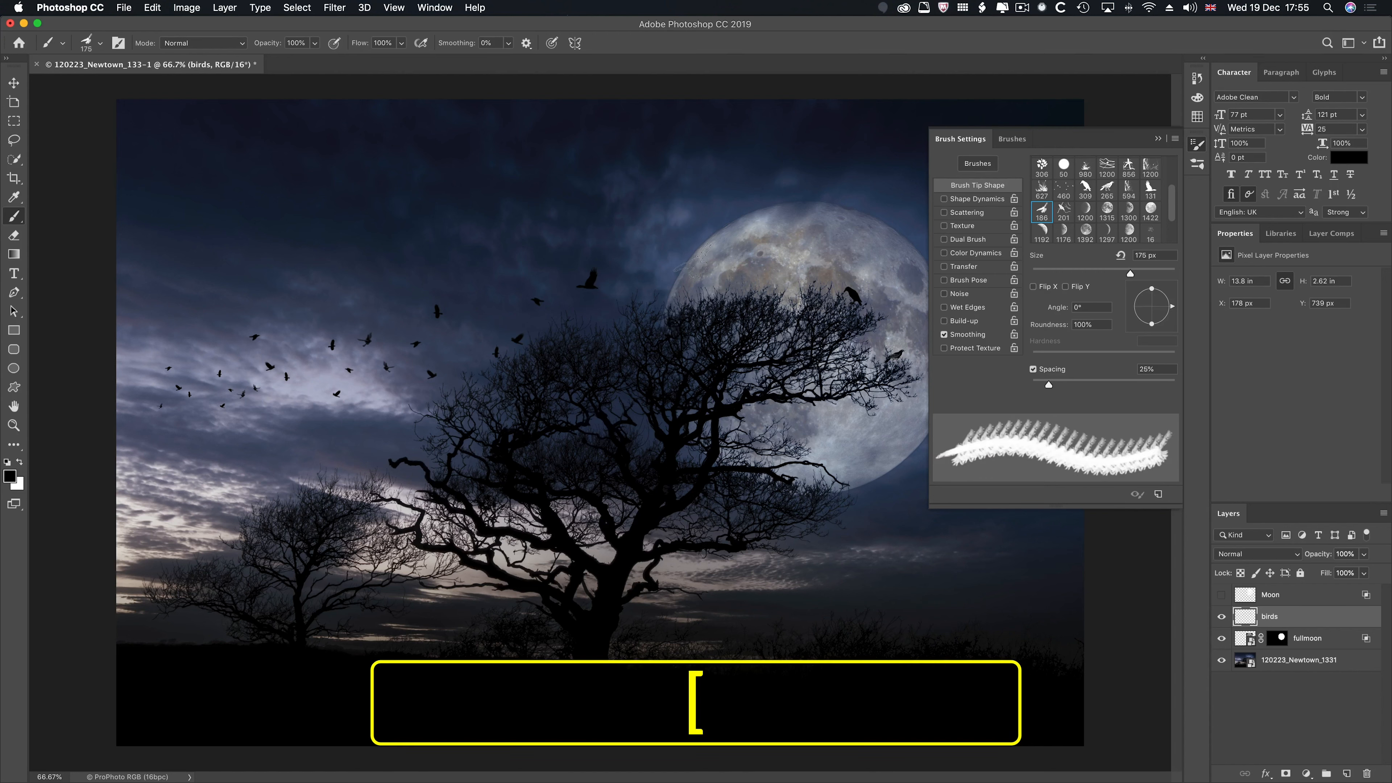
pyautogui.click(697, 267)
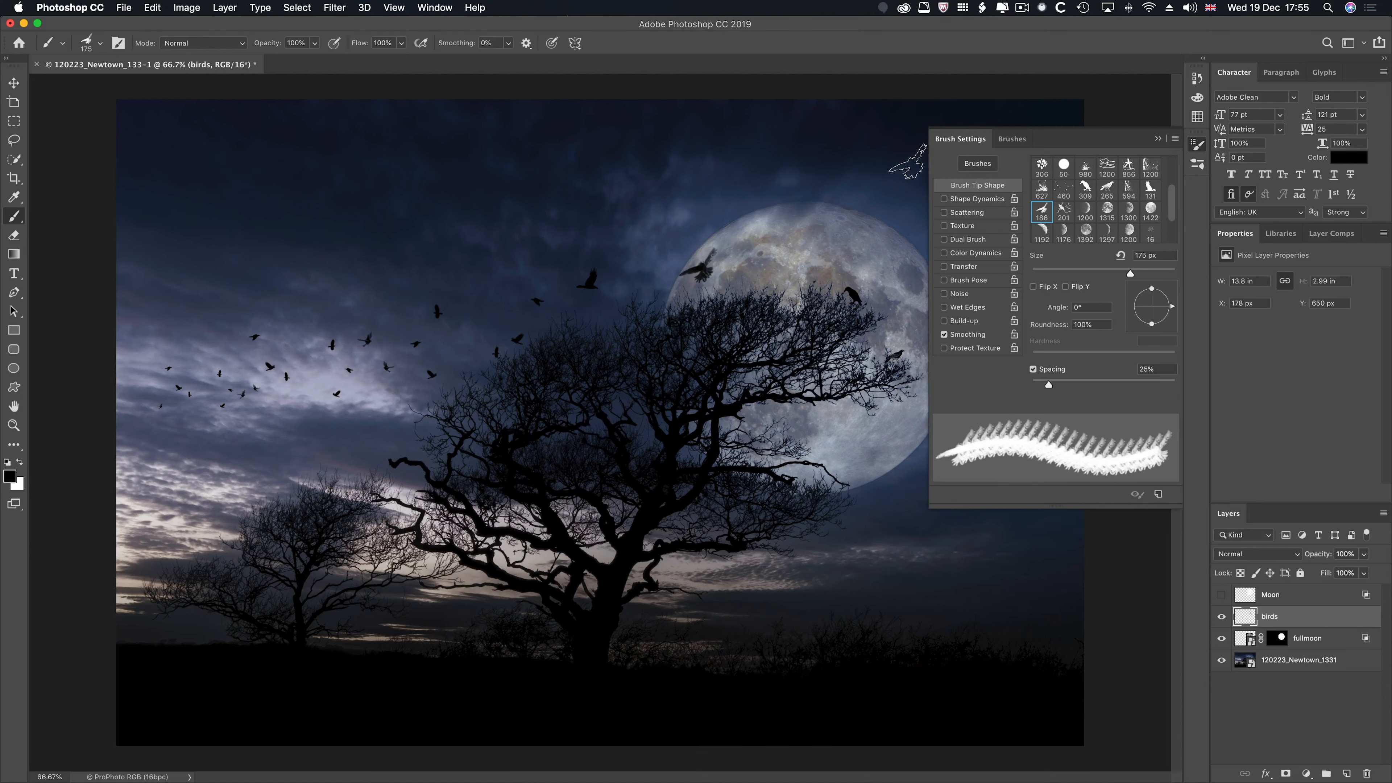
pyautogui.click(1160, 139)
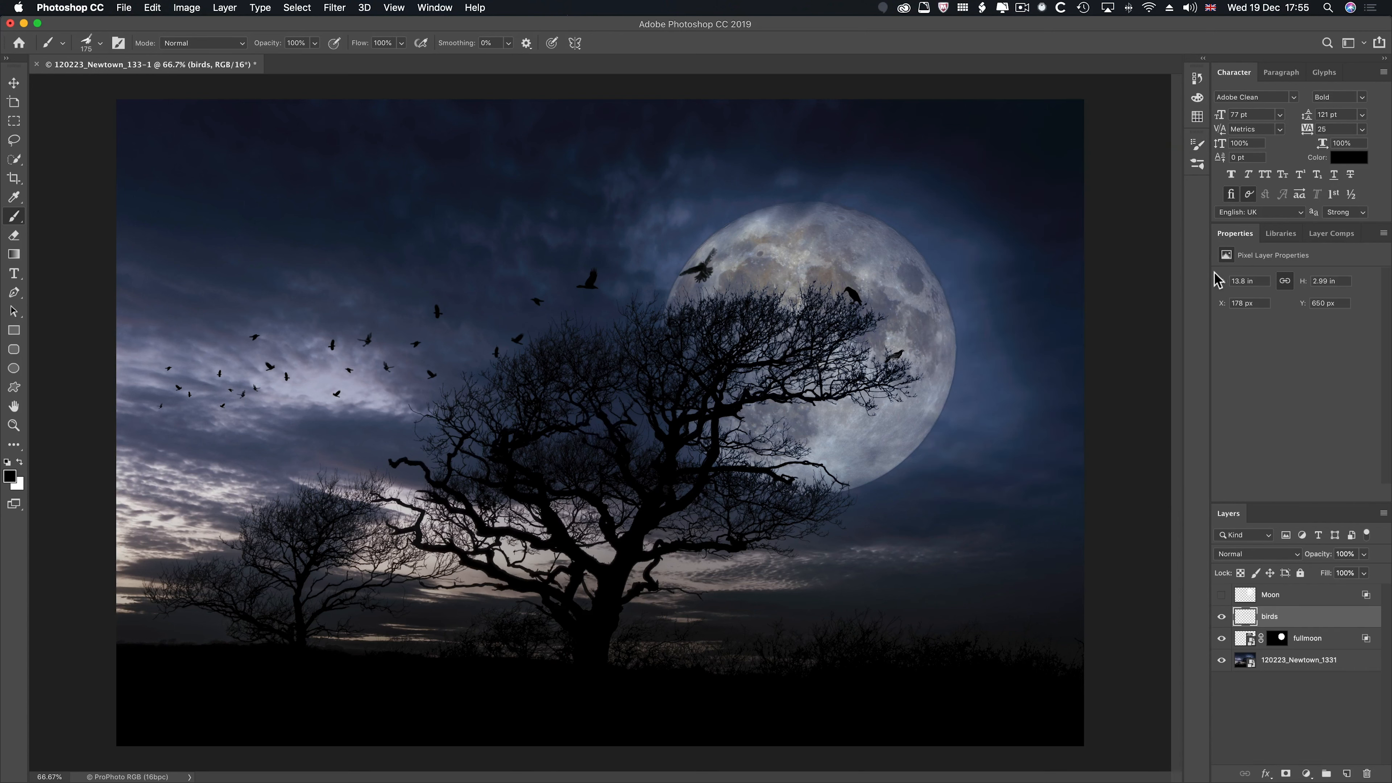
# - Stamp a small distant flock in the sky near the photo's left edge using the 460 tip at 300 px
pyautogui.press('b')
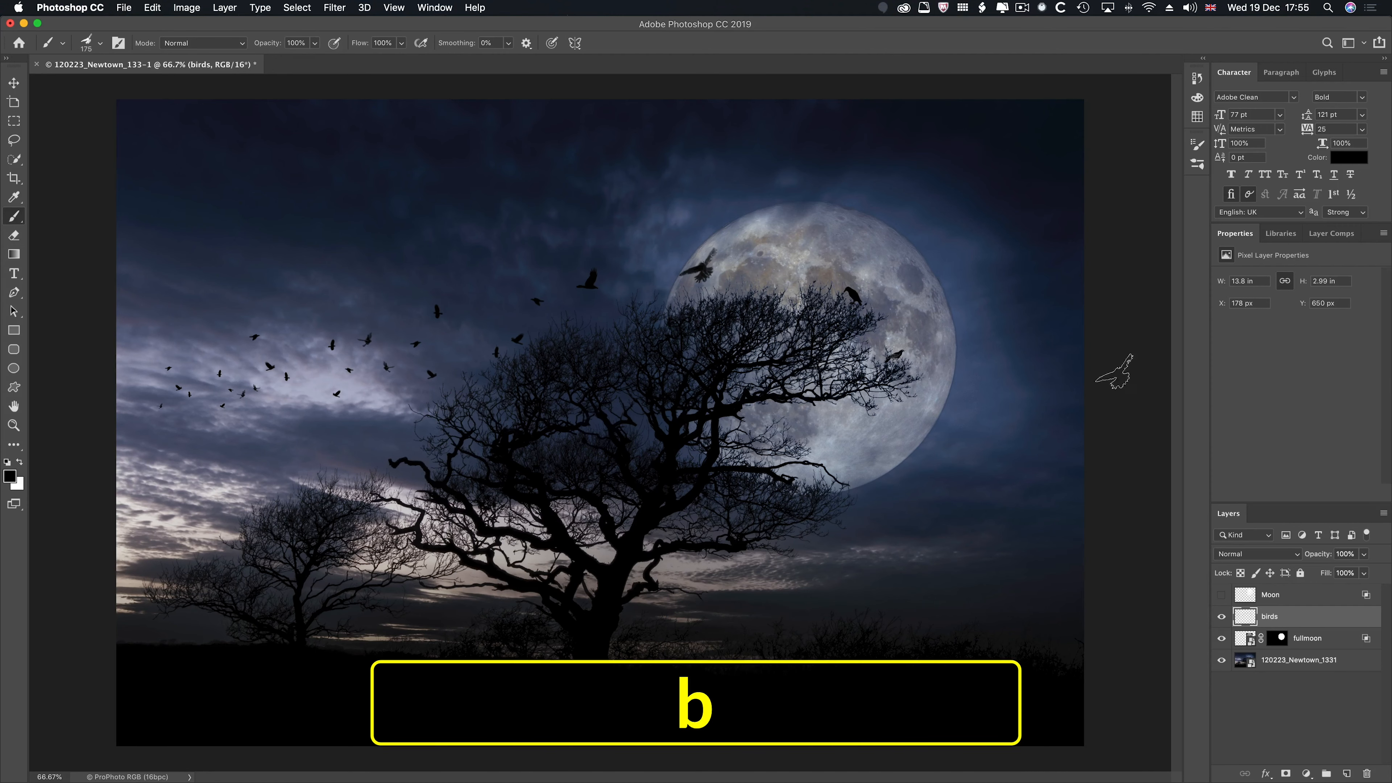
pyautogui.press('F5')
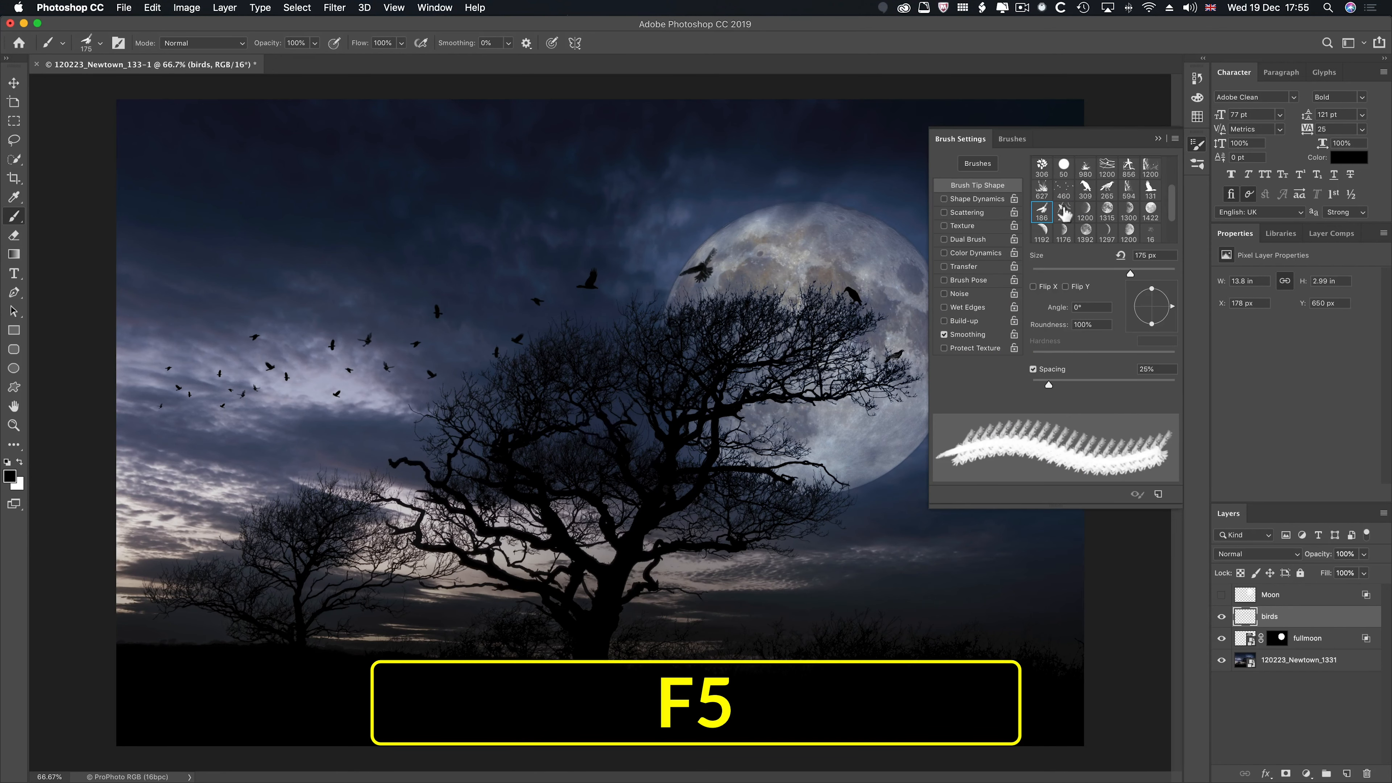
pyautogui.click(1064, 189)
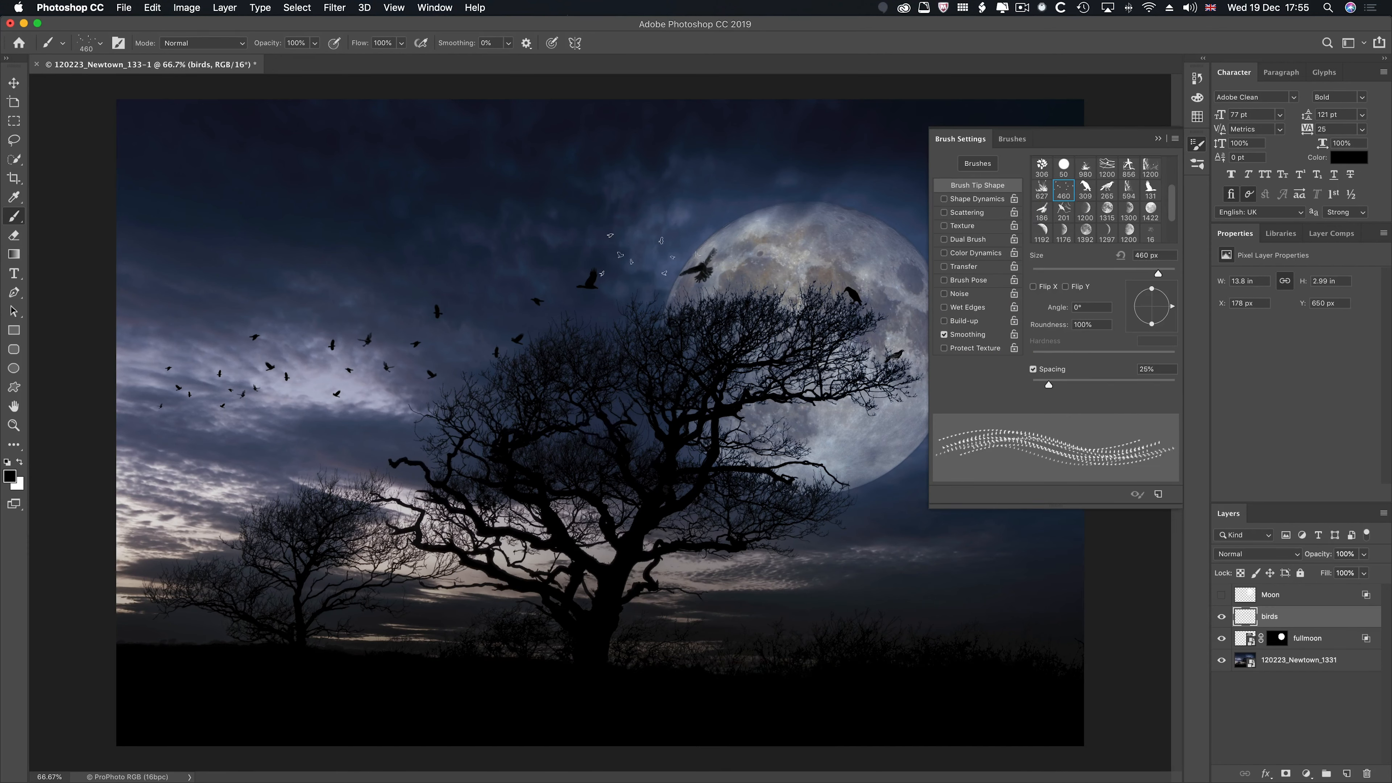
pyautogui.press('[')
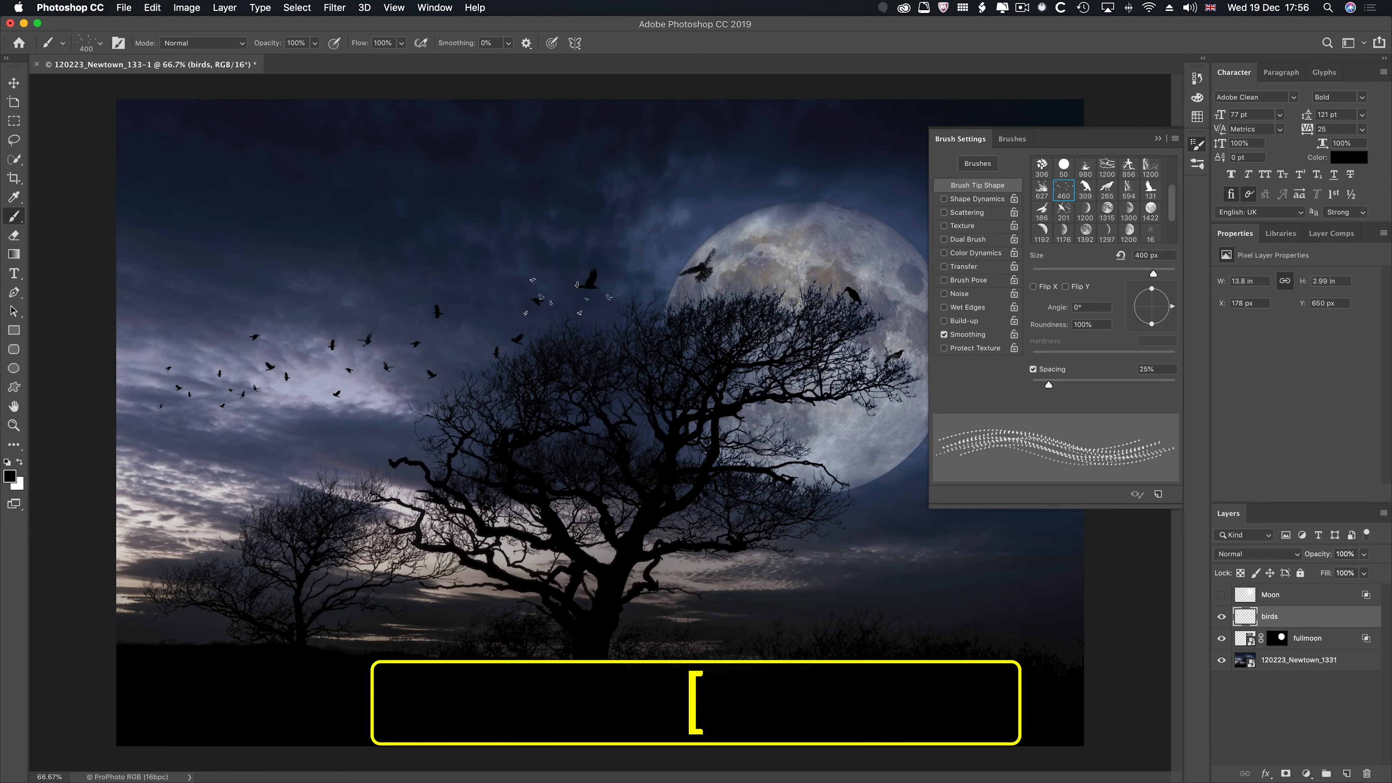
pyautogui.press('[')
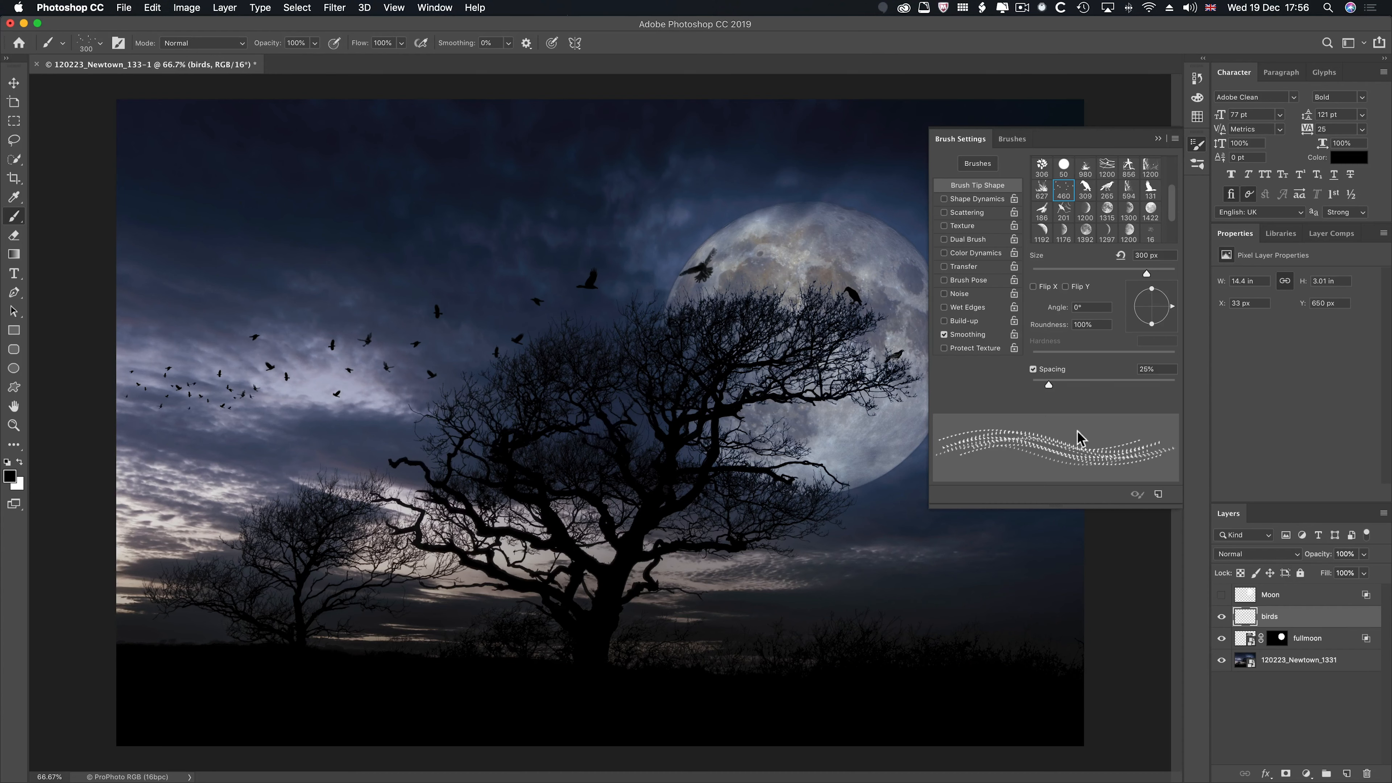
pyautogui.click(1157, 140)
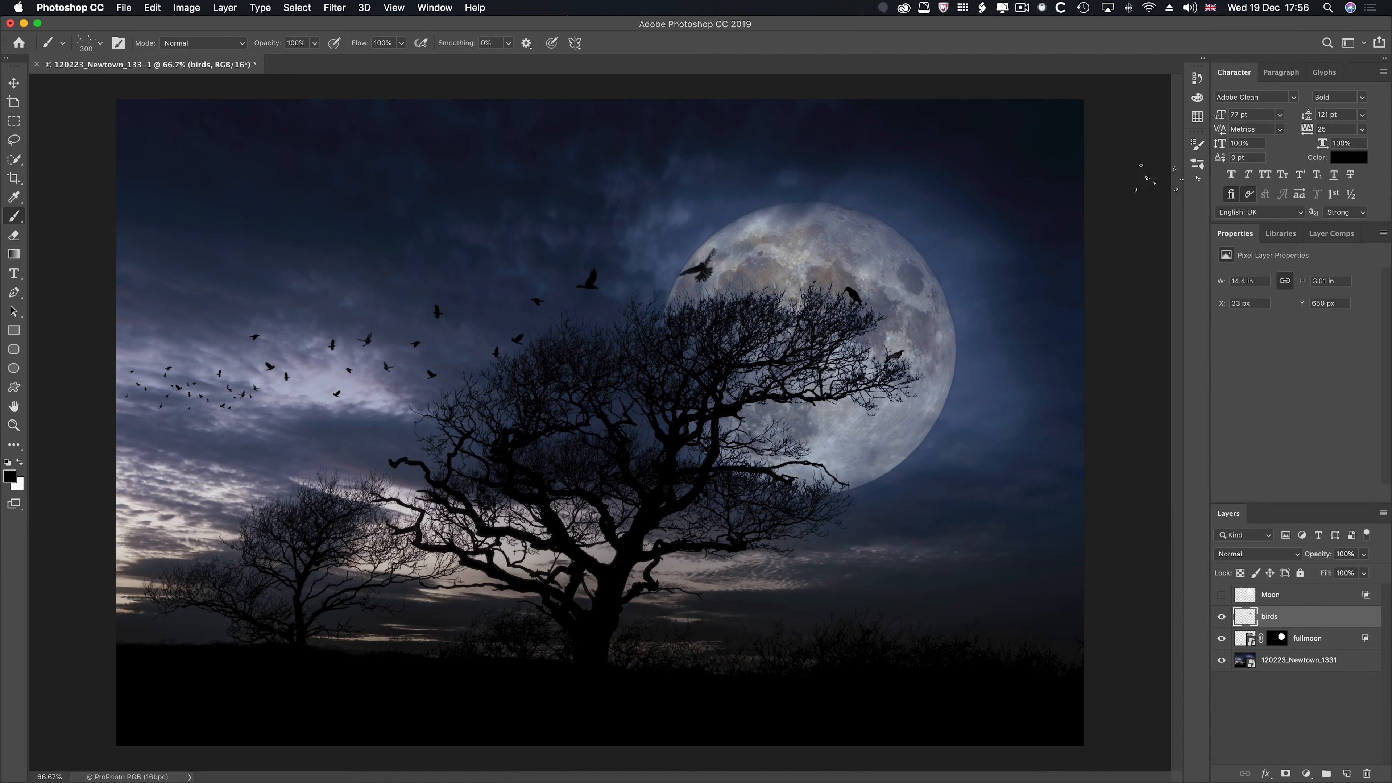
# - Show the Moon layer and hide the fullmoon and birds layers to view the first moon alone
pyautogui.click(1221, 595)
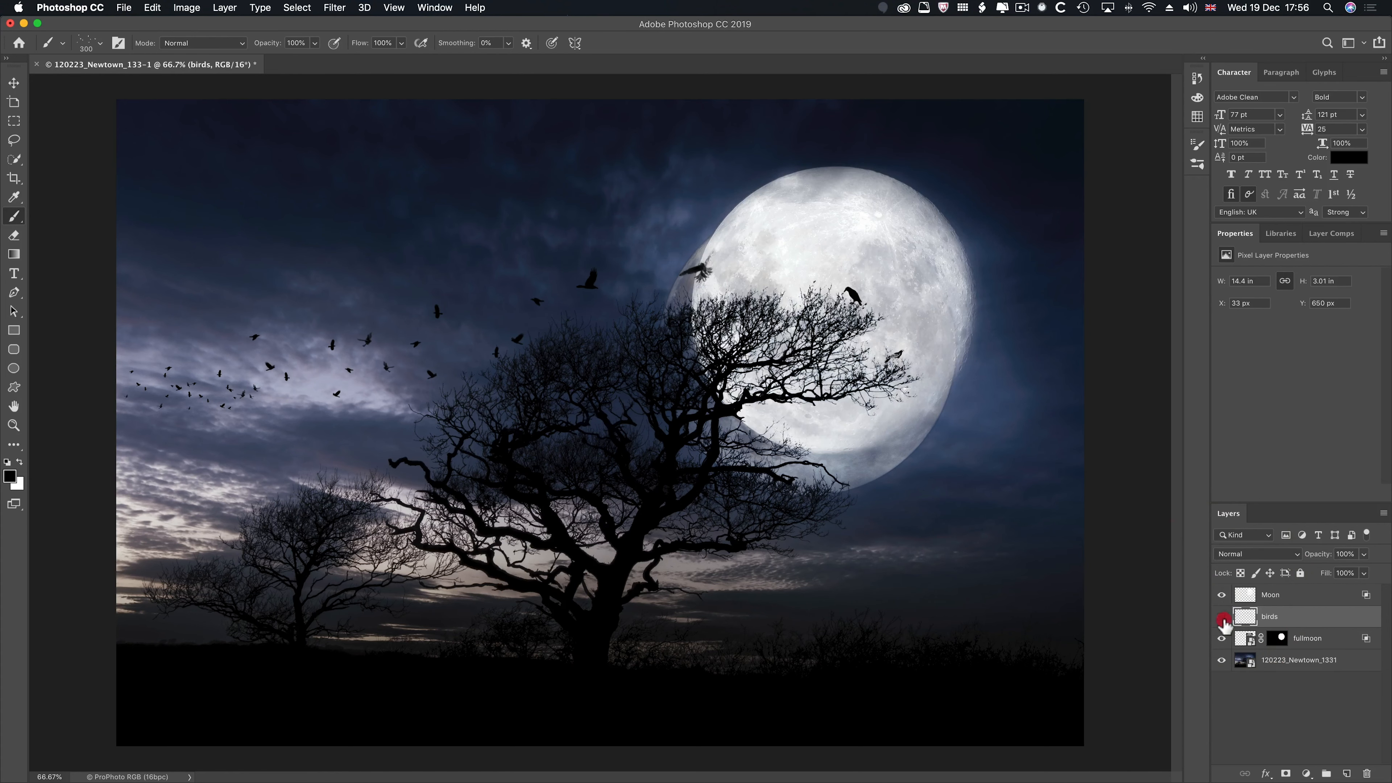
pyautogui.click(1222, 616)
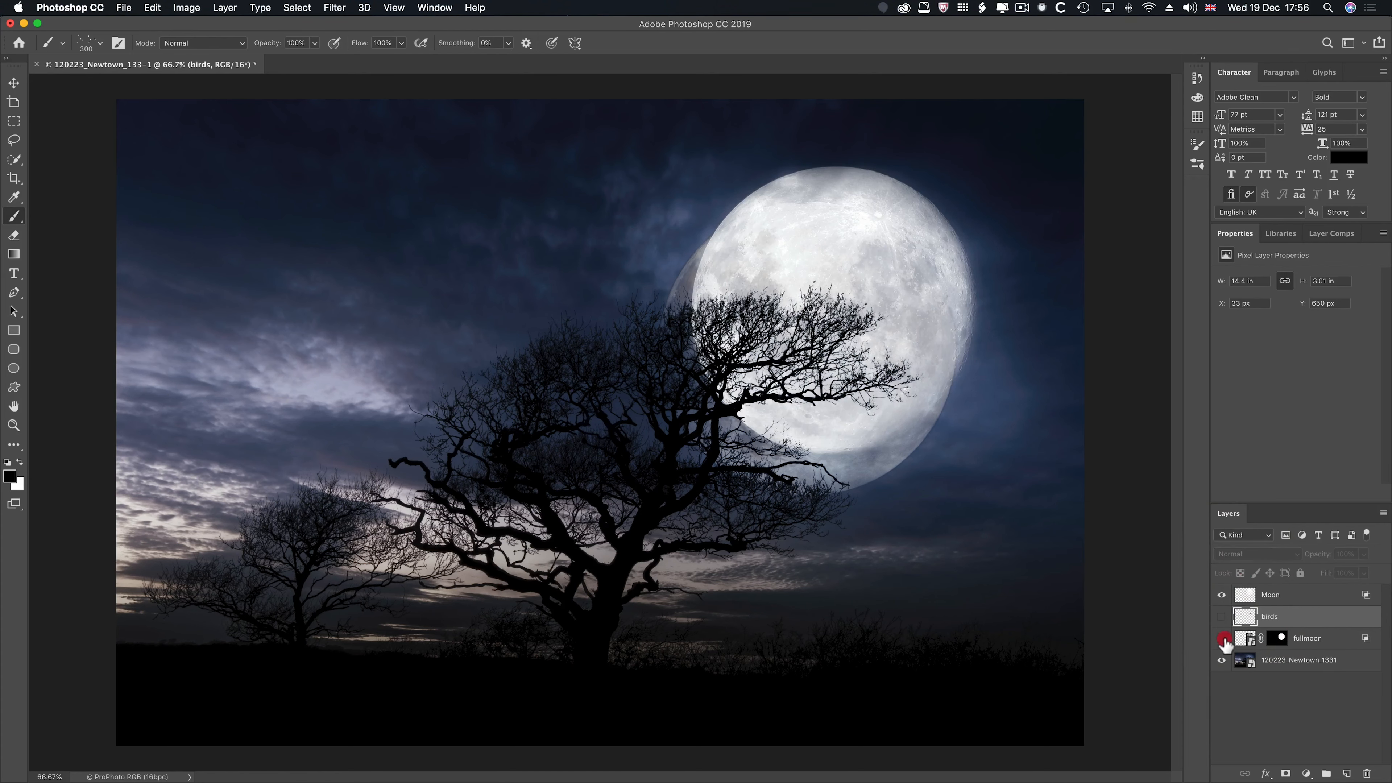
pyautogui.click(1222, 638)
pyautogui.click(1222, 617)
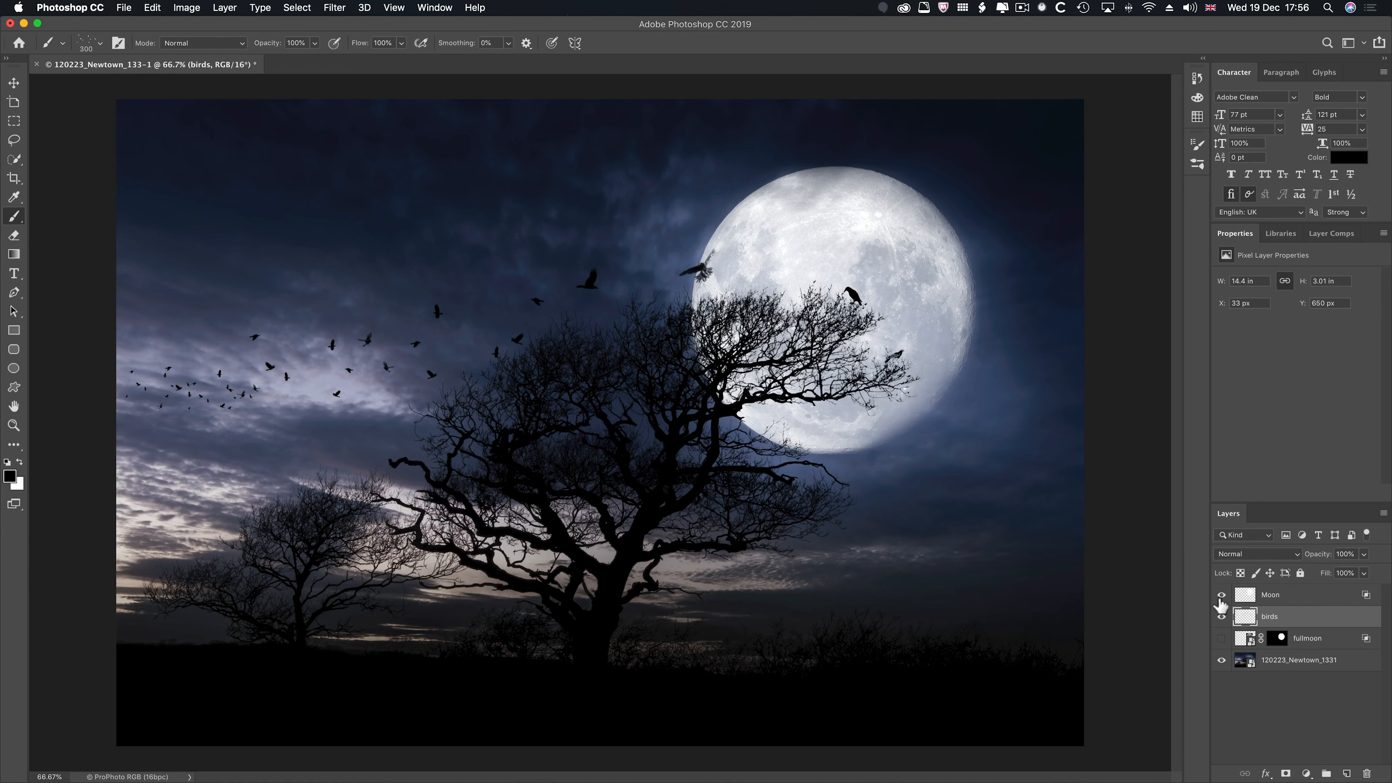
pyautogui.click(1222, 619)
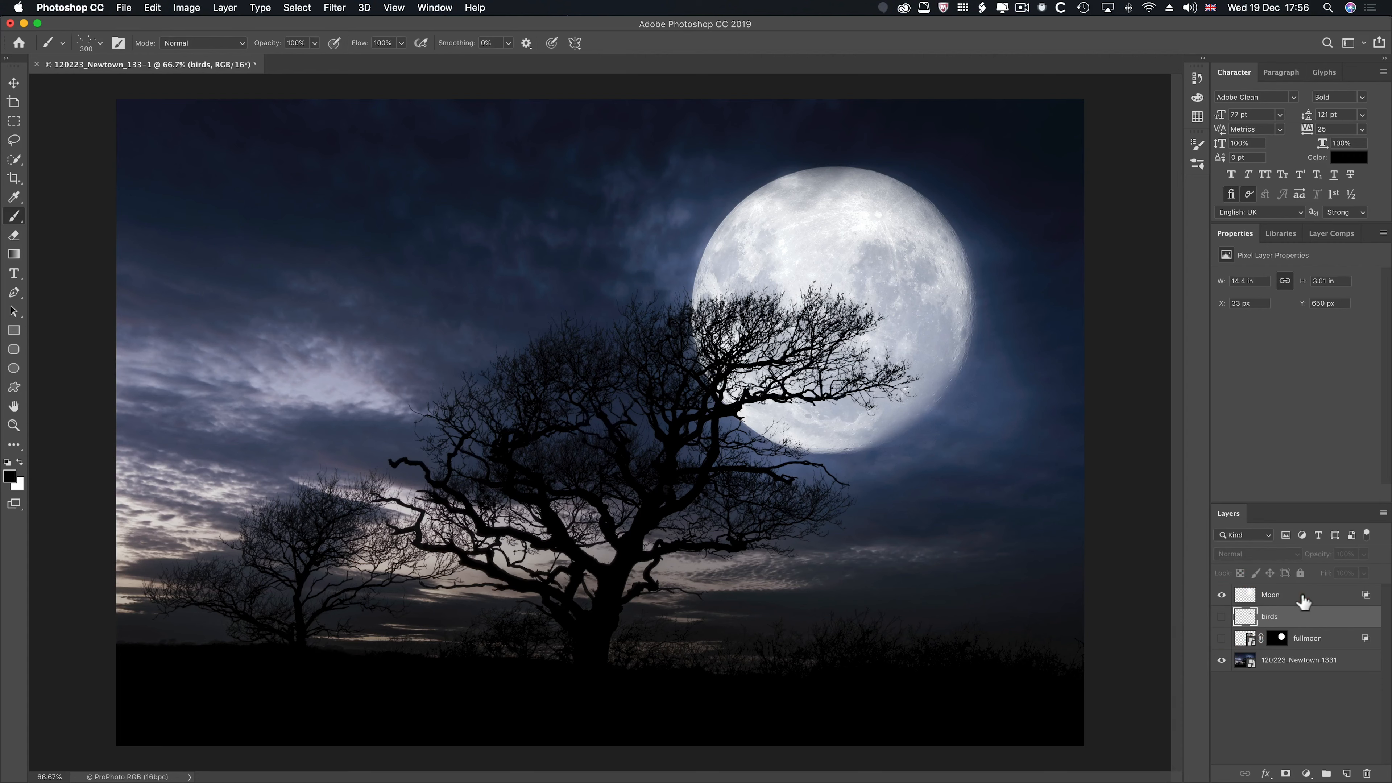
# - Raise the split Underlying Layer shadow range in the Moon layer's Blend If so darker clouds show over the moon
pyautogui.doubleClick(1299, 595)
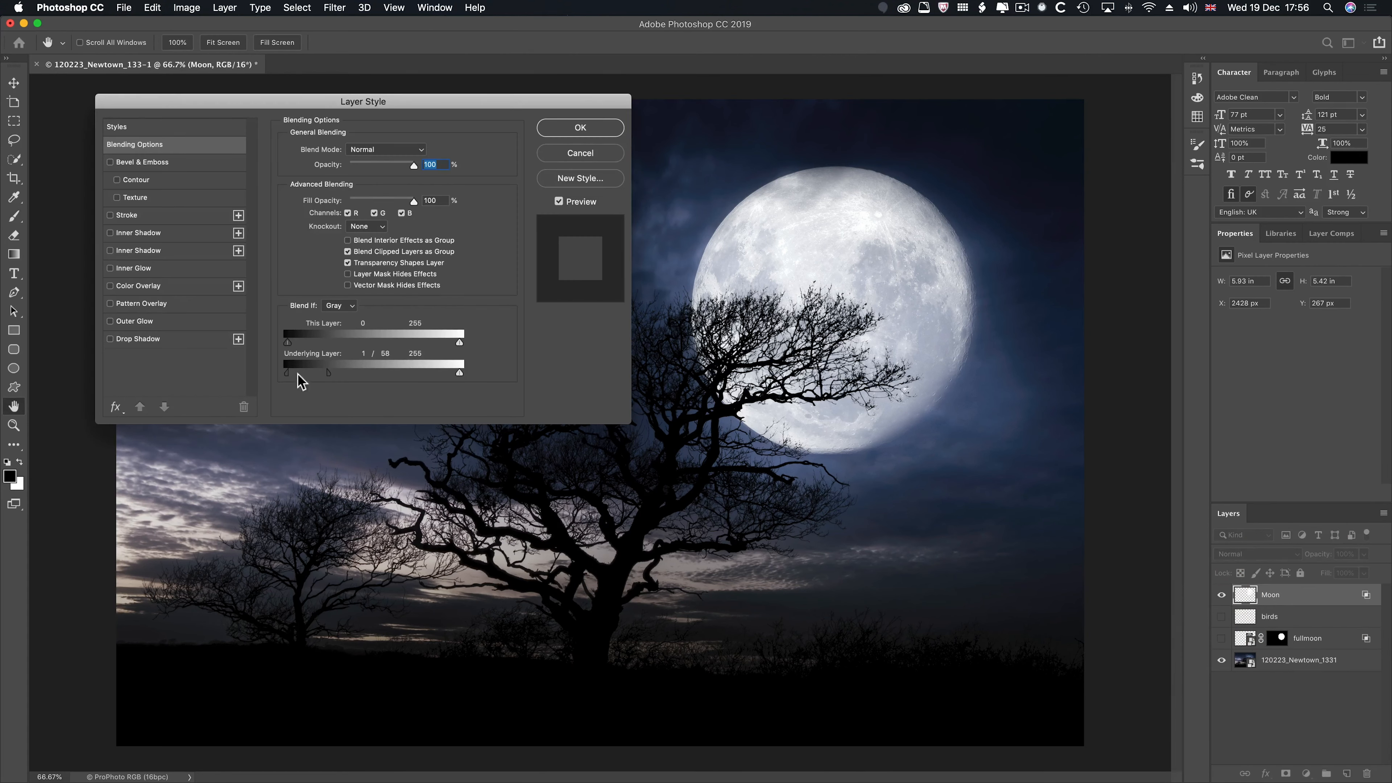
pyautogui.moveTo(287, 372); pyautogui.dragTo(374, 373)
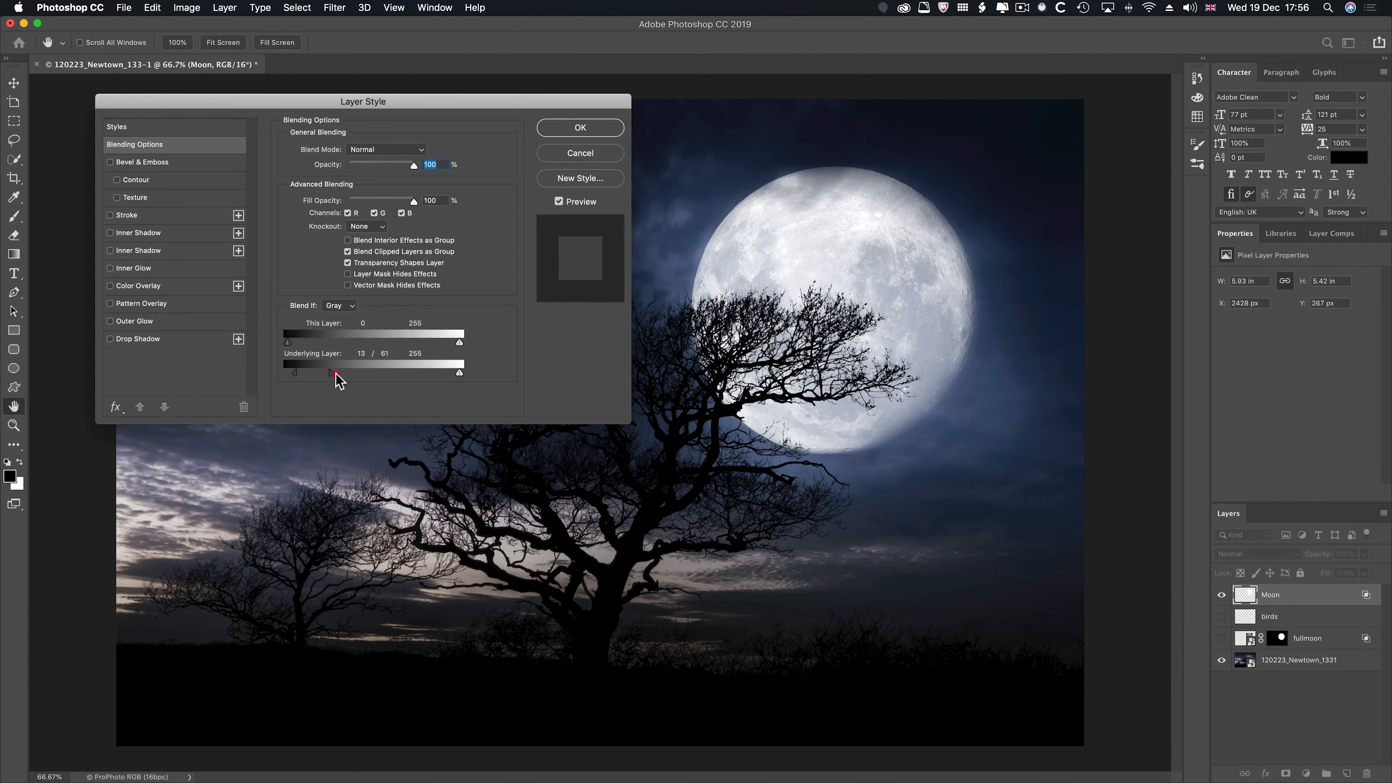
pyautogui.click(602, 127)
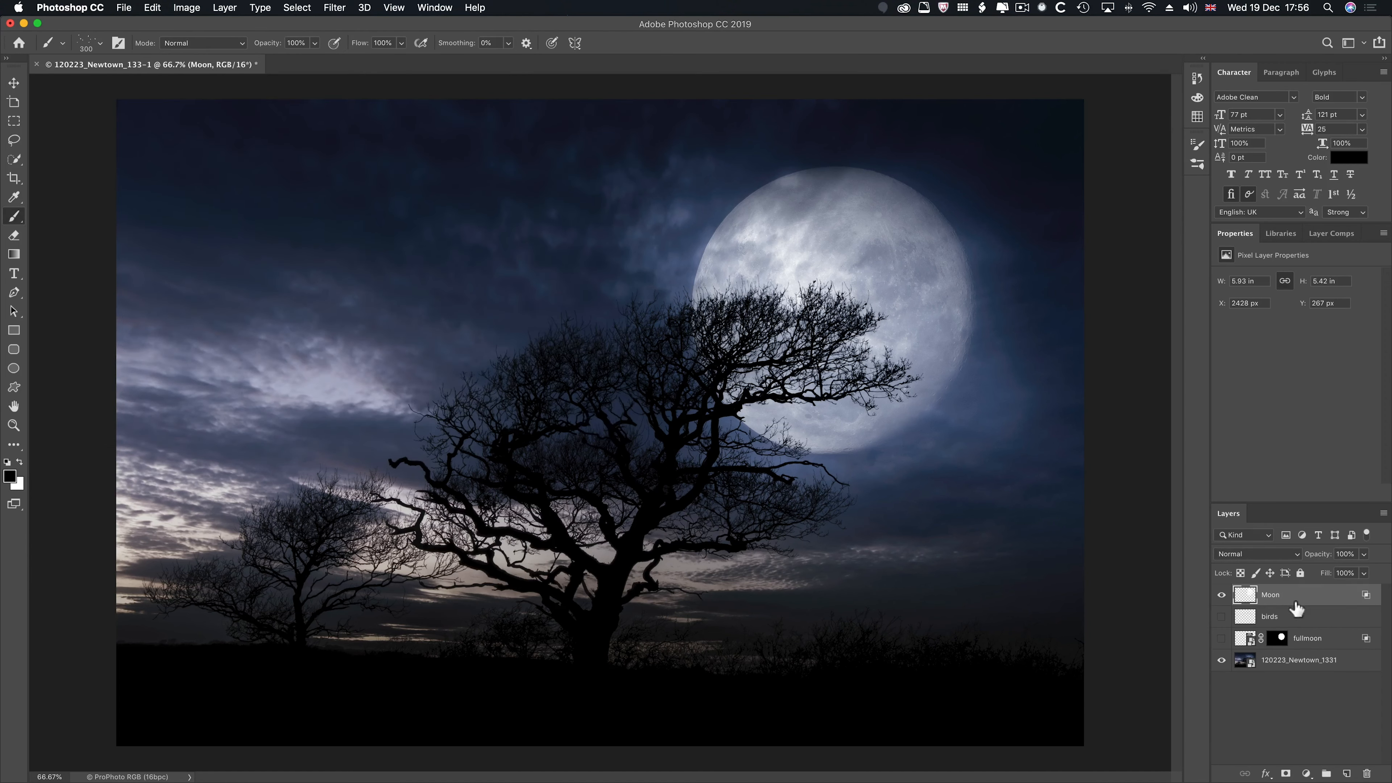
# - Hide the Moon layer, show the fullmoon and birds layers again, and make the birds layer active
pyautogui.click(1222, 595)
pyautogui.click(1222, 638)
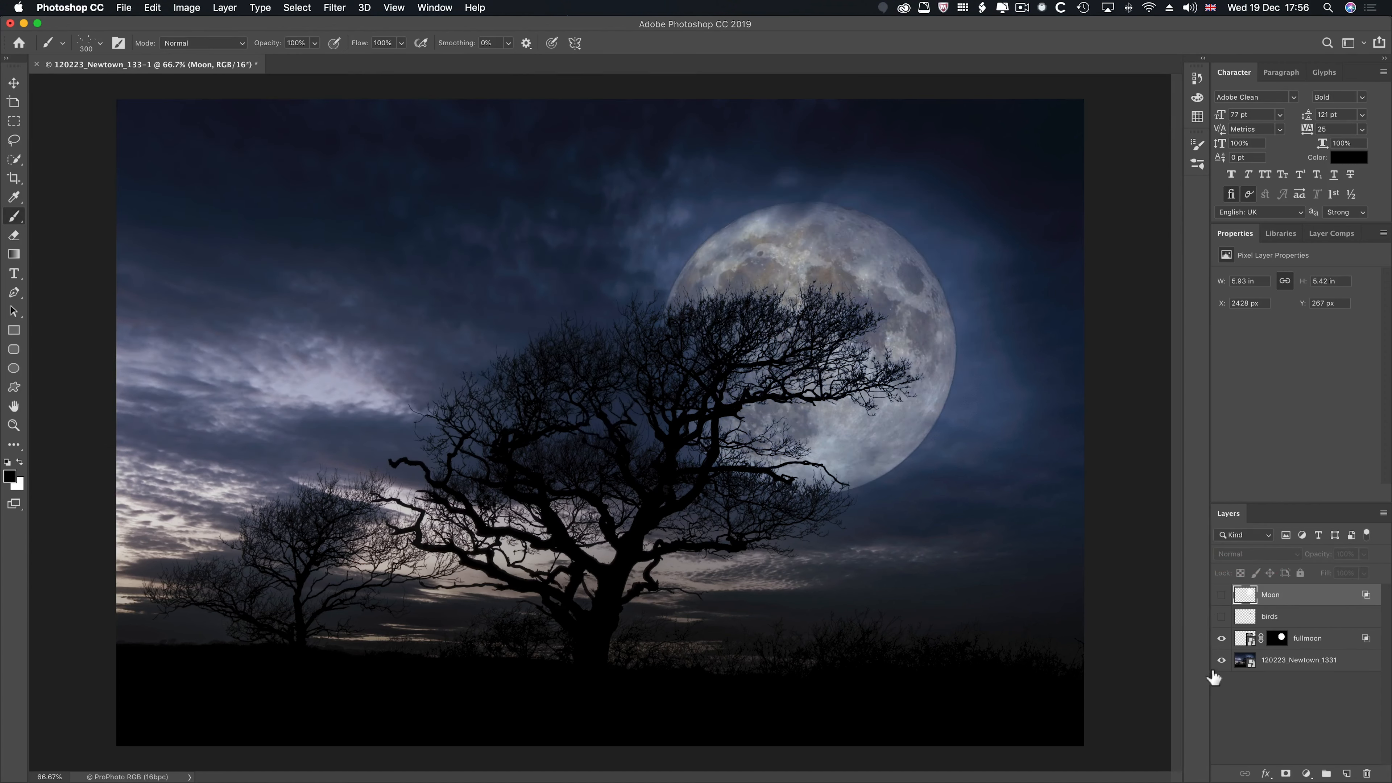
pyautogui.click(1222, 617)
pyautogui.click(1277, 617)
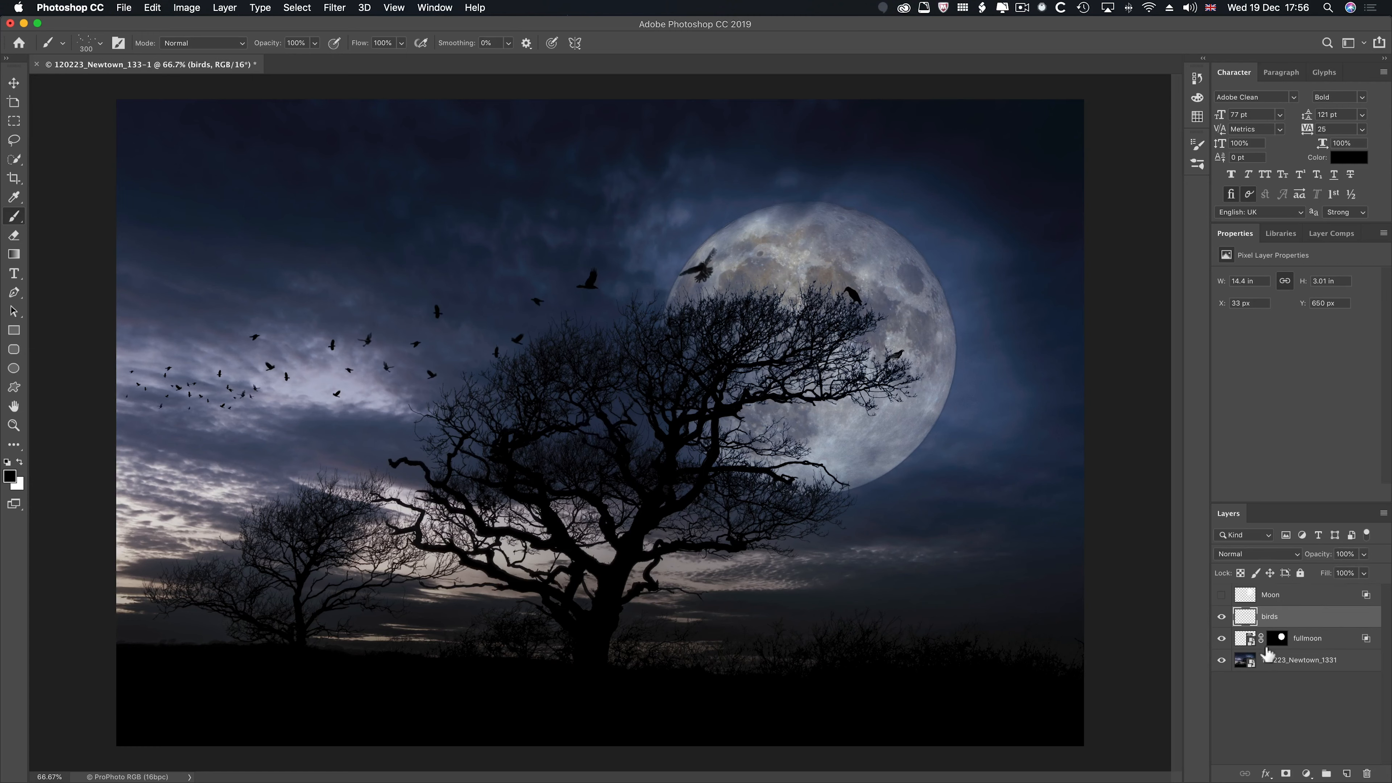
# - Review the fullmoon layer's Blend If settings in its blending options
pyautogui.click(1301, 642)
pyautogui.doubleClick(1355, 639)
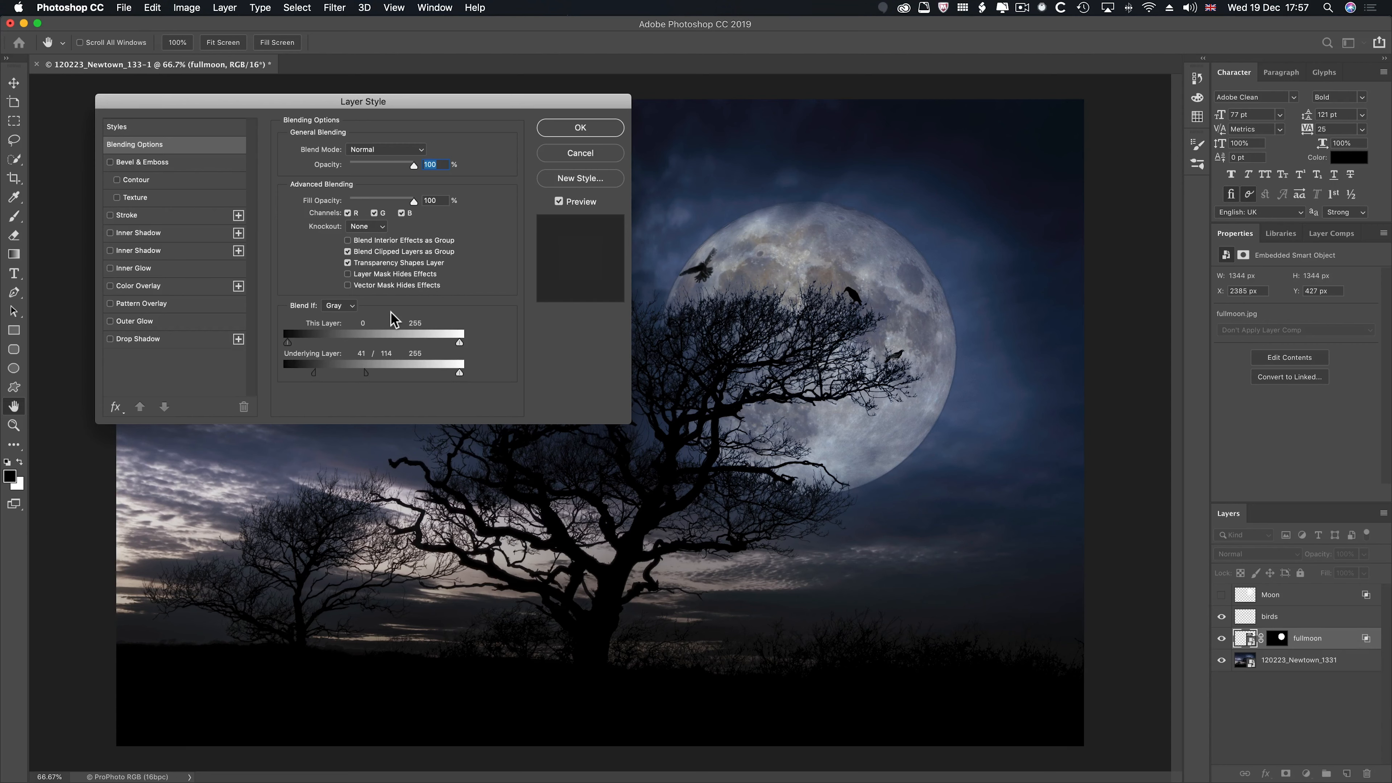
pyautogui.press('Return')
# - Preview other blend modes such as Soft Light on the fullmoon layer, keeping it at Normal
pyautogui.press('b')
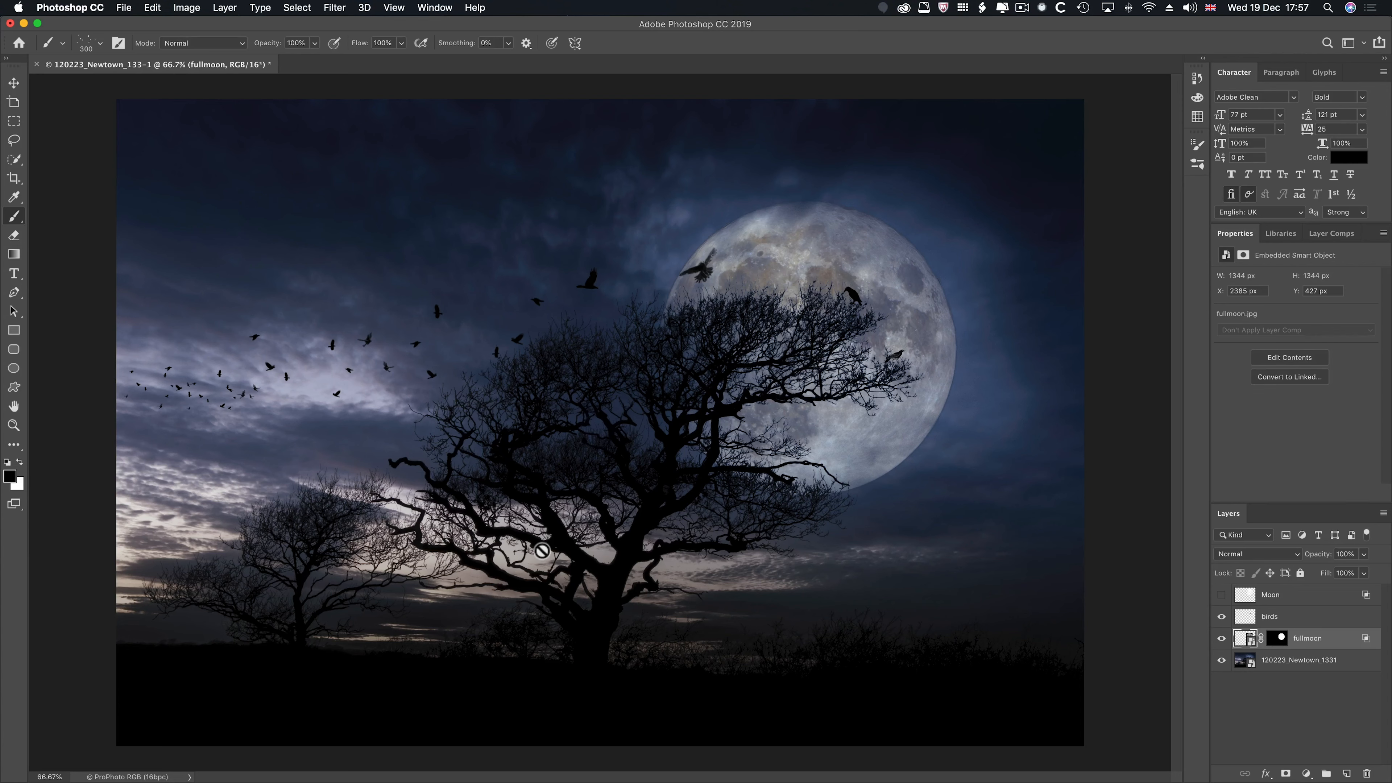
pyautogui.click(1228, 550)
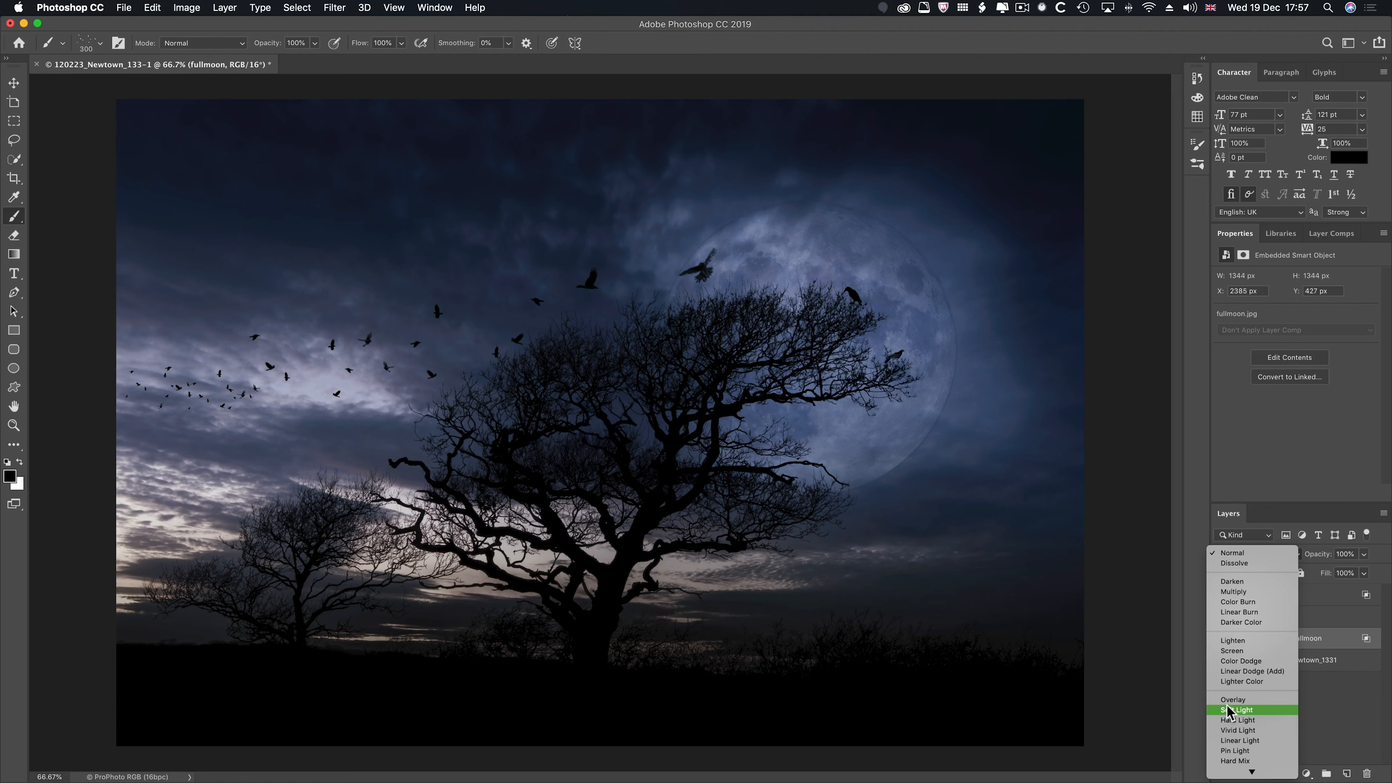
pyautogui.click(1229, 553)
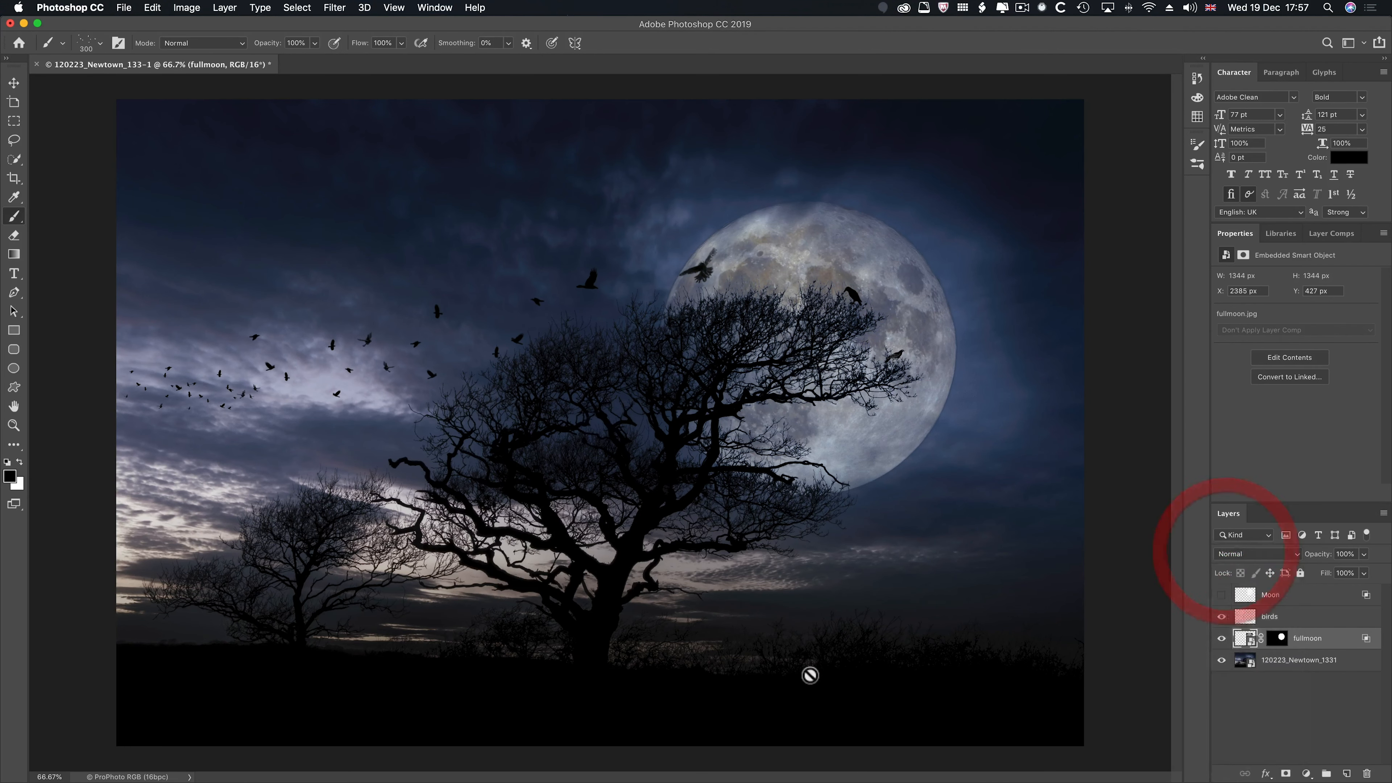